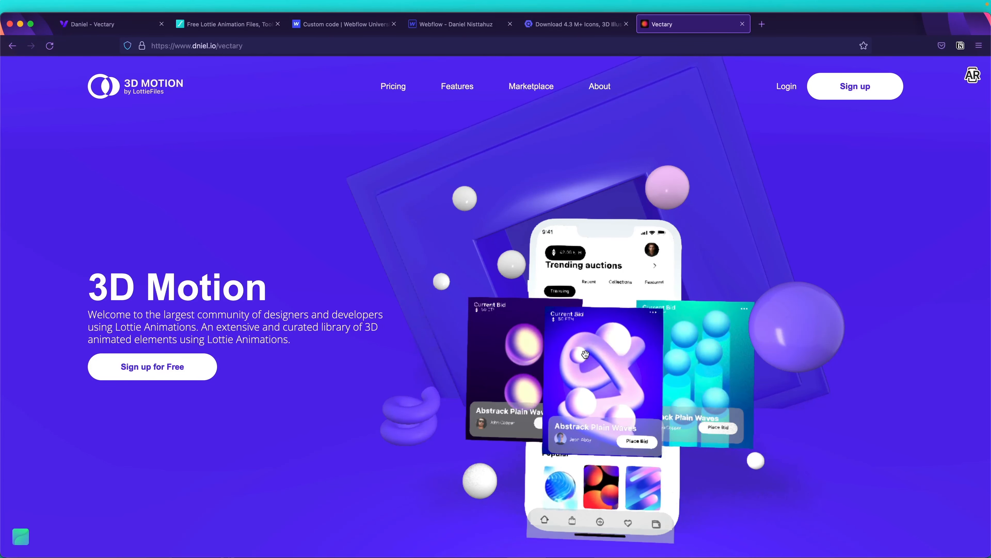
Orbit the 3D phone scene on the 3D Motion page and check the Vectary X LottieFiles design in Figma.
left_click_drag(585, 354, 572, 409)
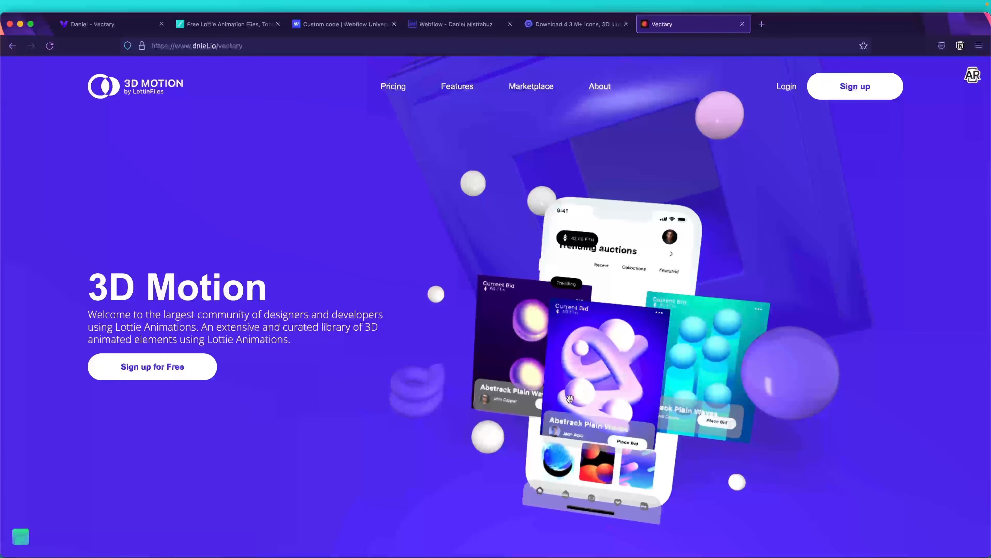
key("ctrl+Up")
left_click(146, 133)
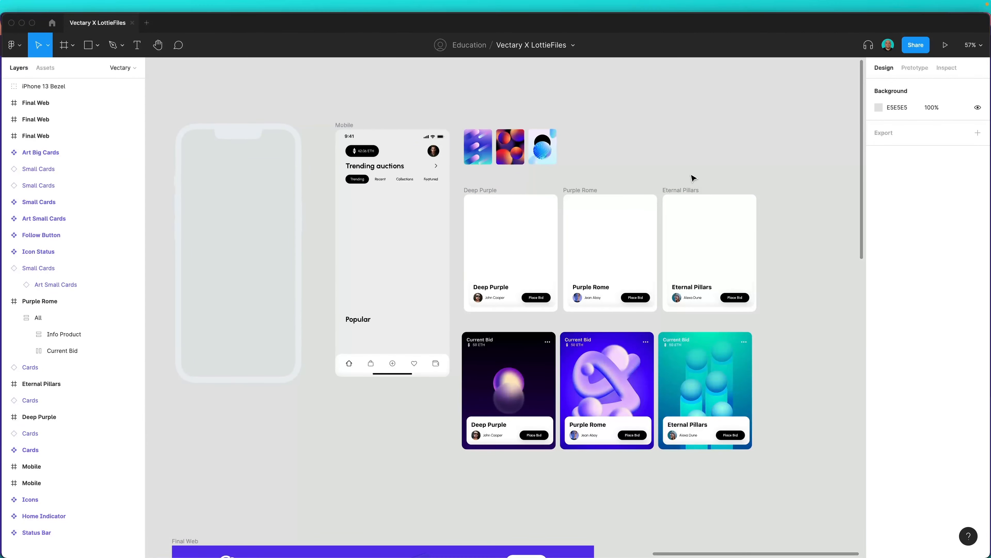
key("ctrl+Up")
left_click(660, 393)
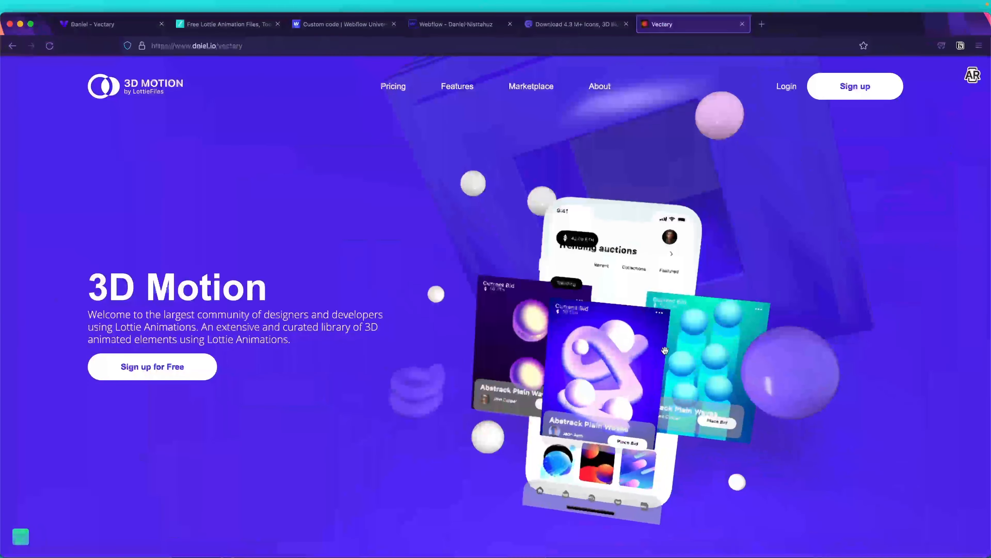
Look at the Purple Rome composition in After Effects and the IconScout home page, returning to the Vectary page in the browser.
key("ctrl+Up")
left_click(781, 101)
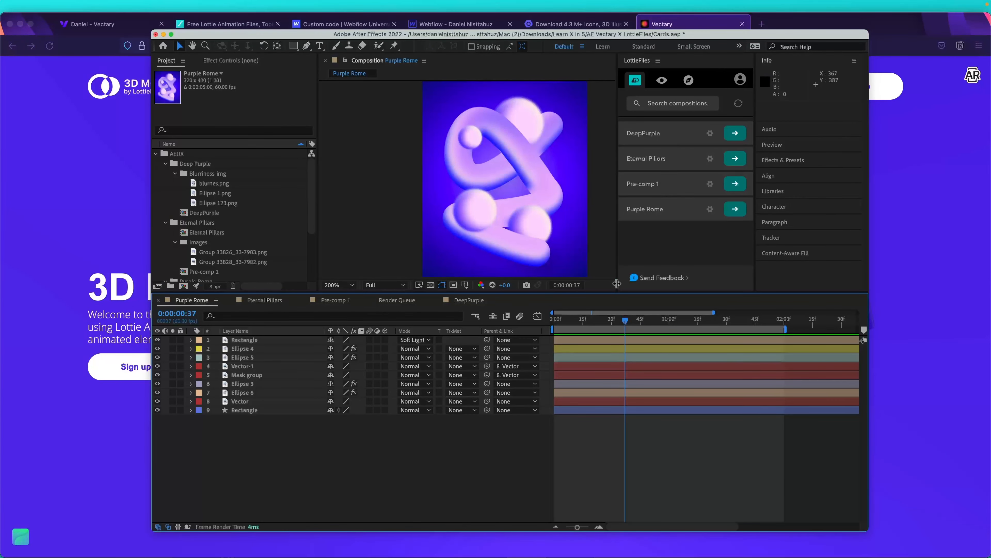
key("ctrl+Up")
left_click(576, 386)
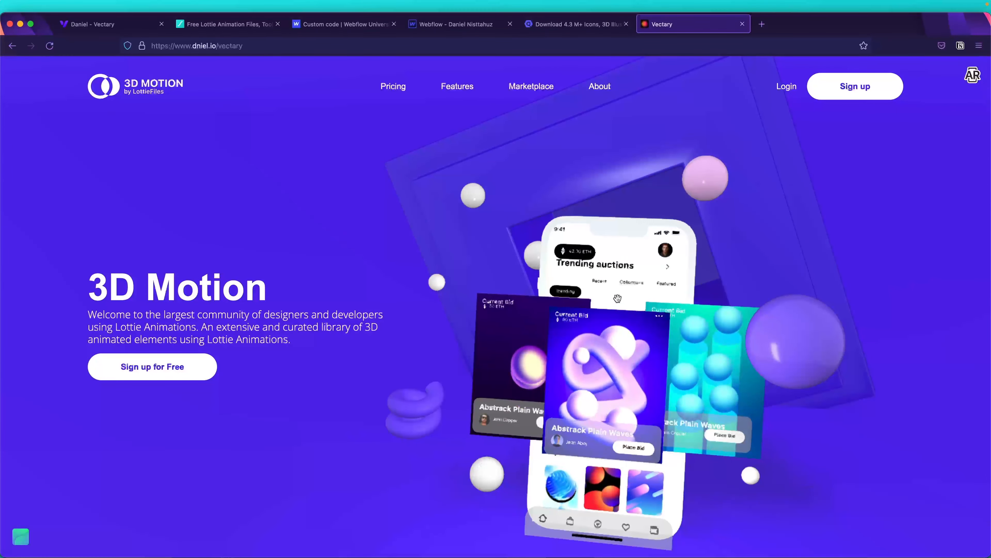
left_click(555, 26)
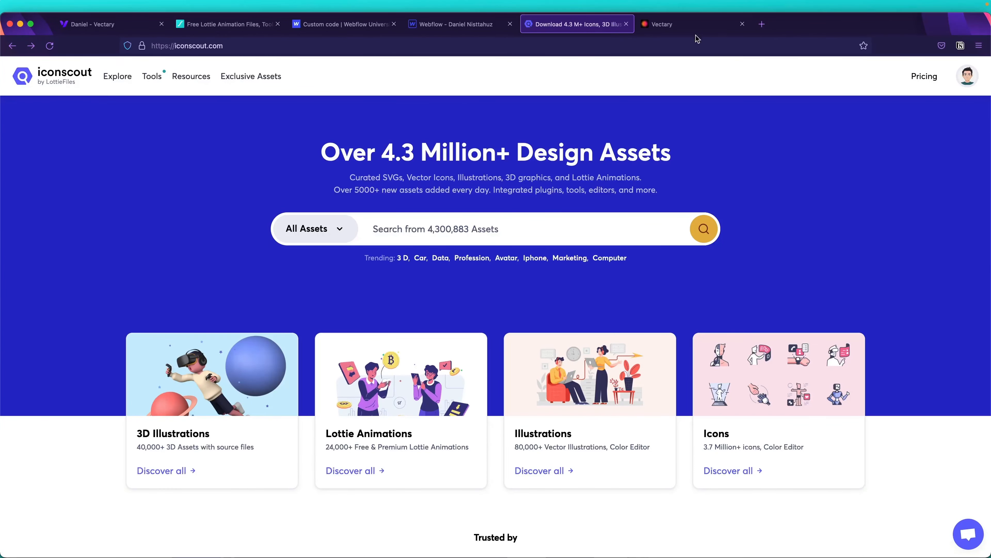
left_click(694, 27)
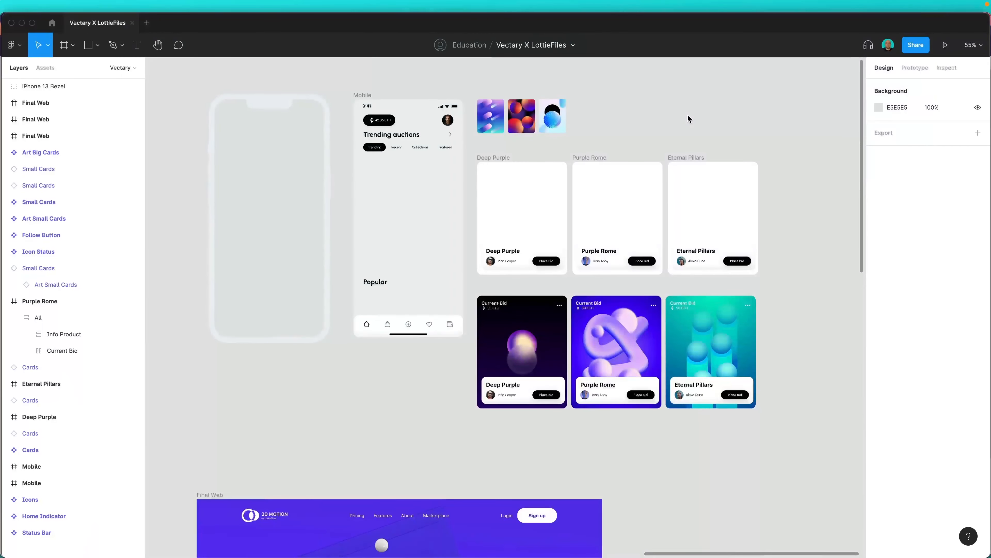
In Figma, examine the iPhone bezel, the Mobile frame, the small art cards and the Deep Purple card frame.
scroll(688, 116, "left", 1)
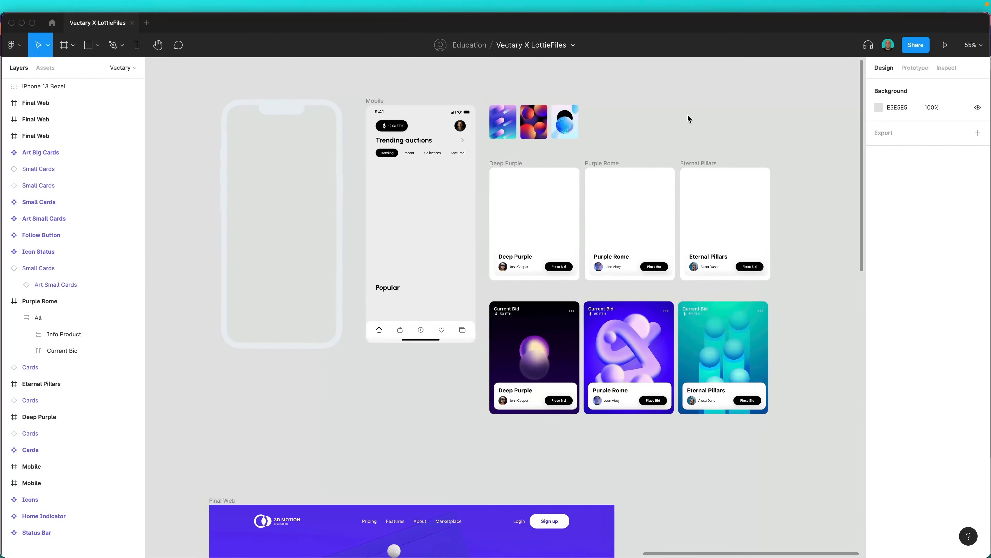
scroll(687, 113, "up", 3, "ctrl")
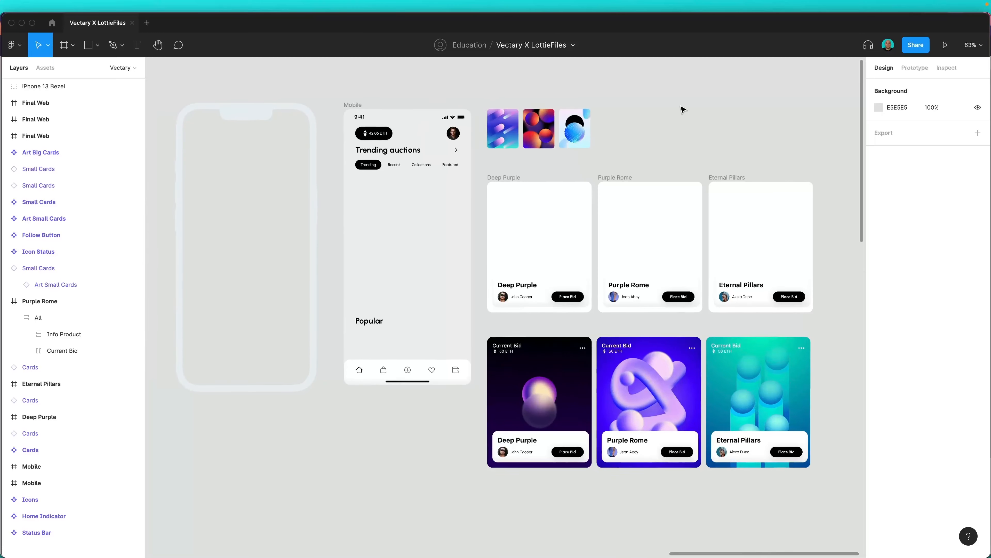
left_click(254, 117)
left_click(353, 105)
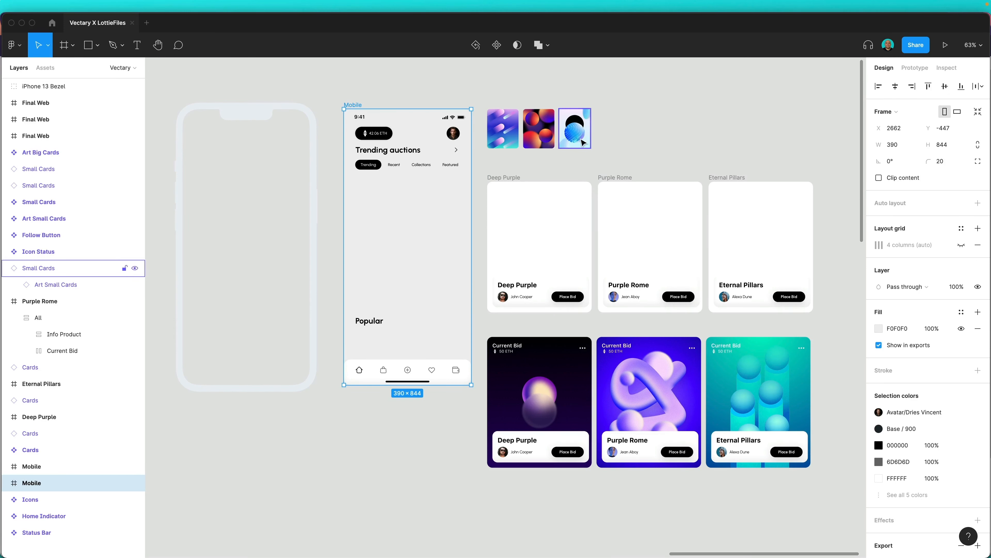
scroll(631, 270, "down", 1)
scroll(632, 270, "right", 1)
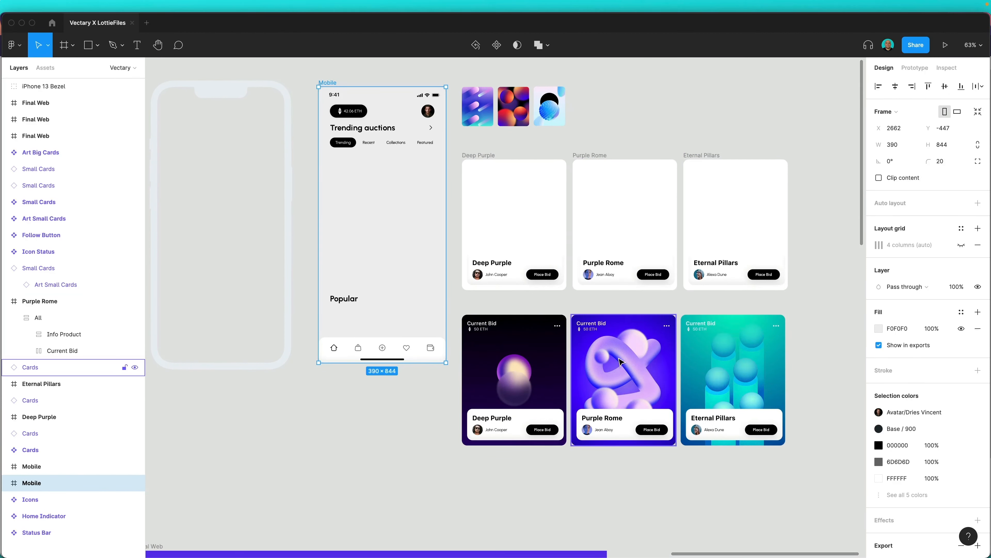
left_click(509, 176)
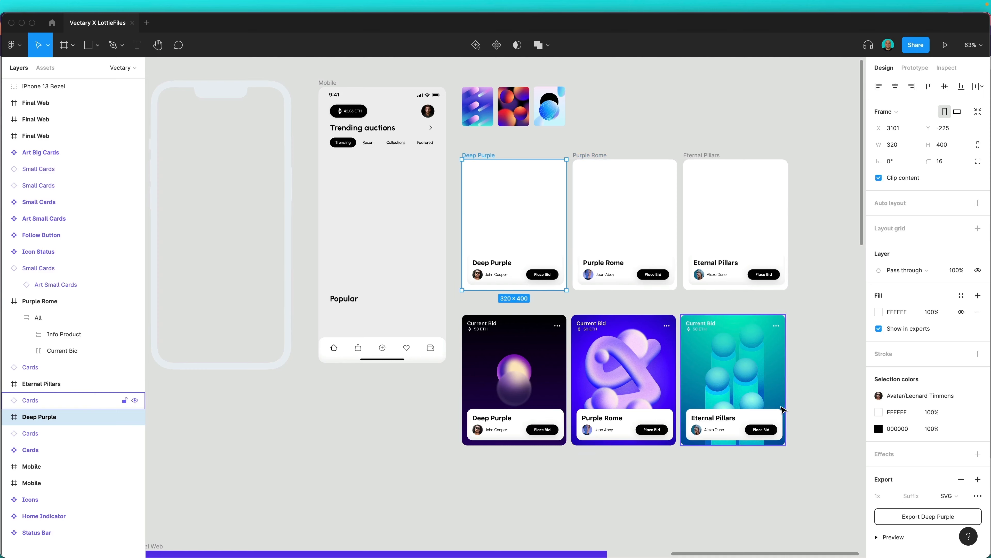
left_click(813, 299)
Examine the component sets, the assembled Mobile mockup with its three cards, and the Final Web frame.
scroll(811, 297, "down", 5, "ctrl")
scroll(808, 294, "left", 6)
scroll(809, 294, "down", 3)
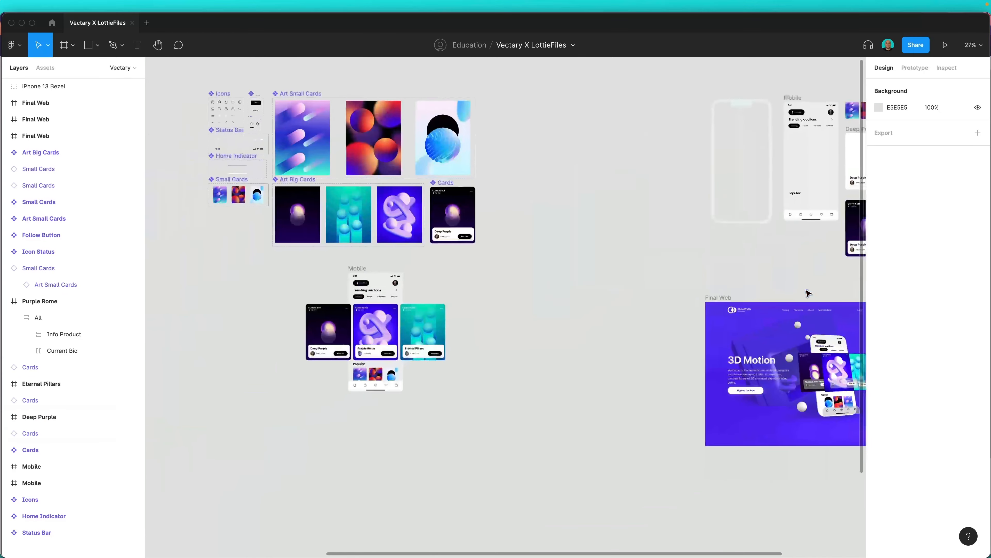
scroll(444, 299, "up", 5, "ctrl")
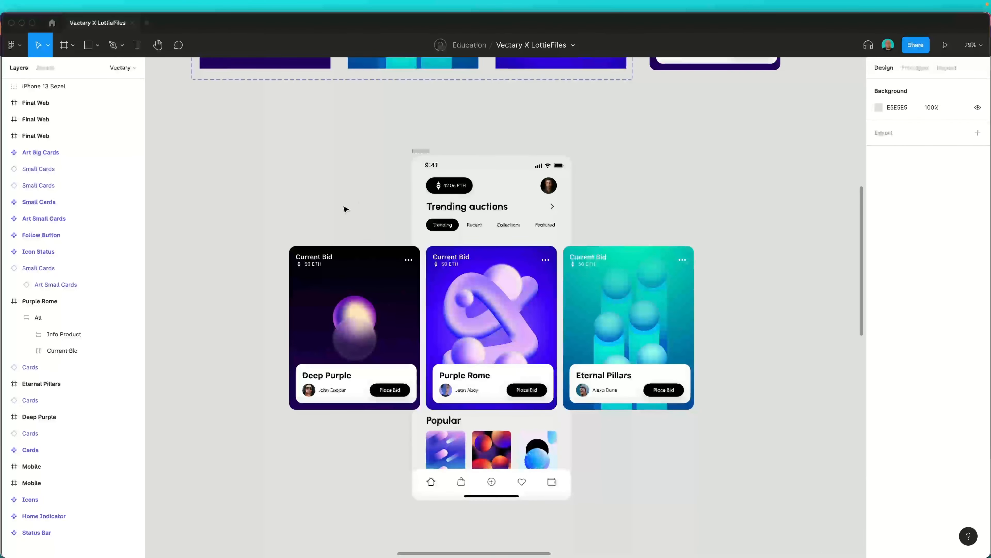
scroll(484, 396, "right", 15)
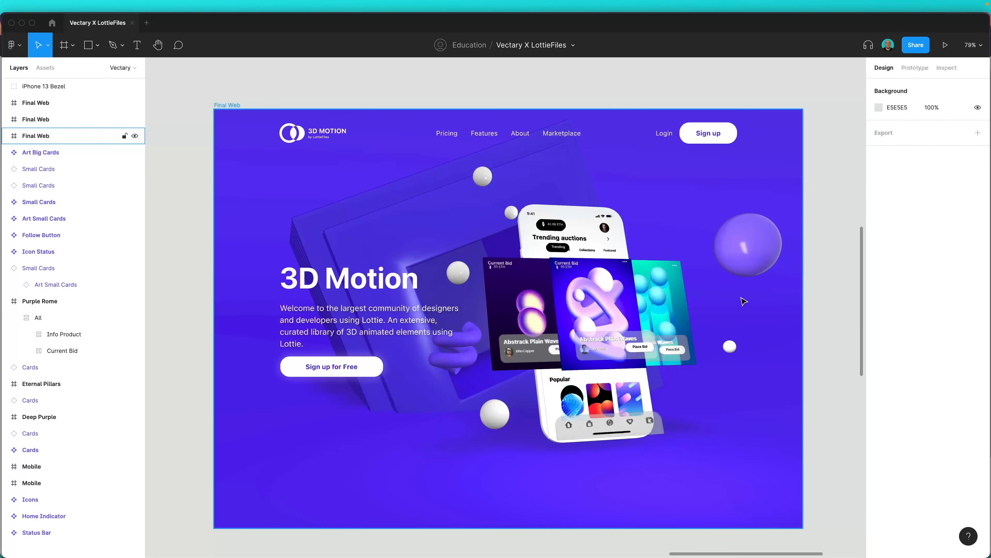
scroll(660, 282, "down", 3, "ctrl")
scroll(659, 282, "down", 6, "ctrl")
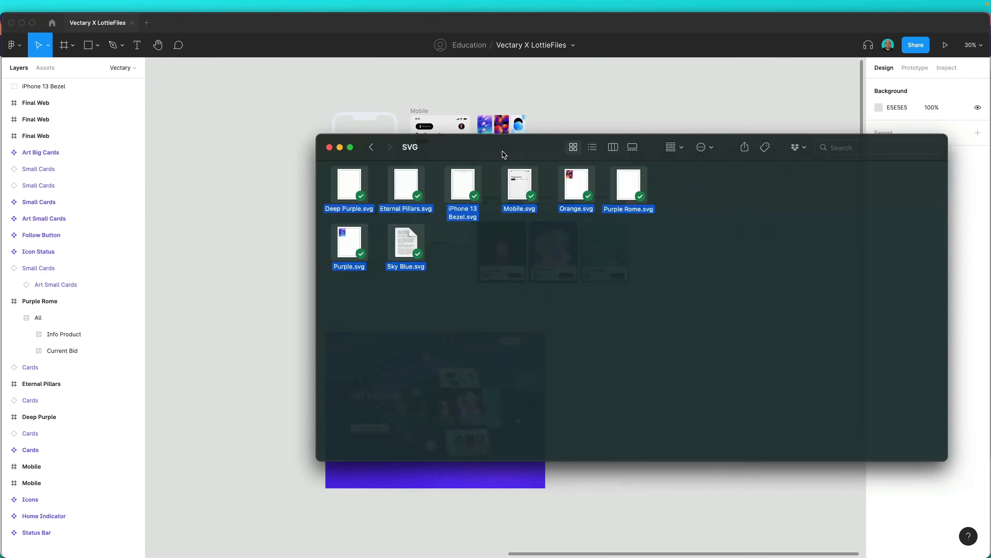
In Finder, review the contents of the Lottie and SVG folders inside the Learn X in 5 folder.
left_click_drag(503, 151, 497, 141)
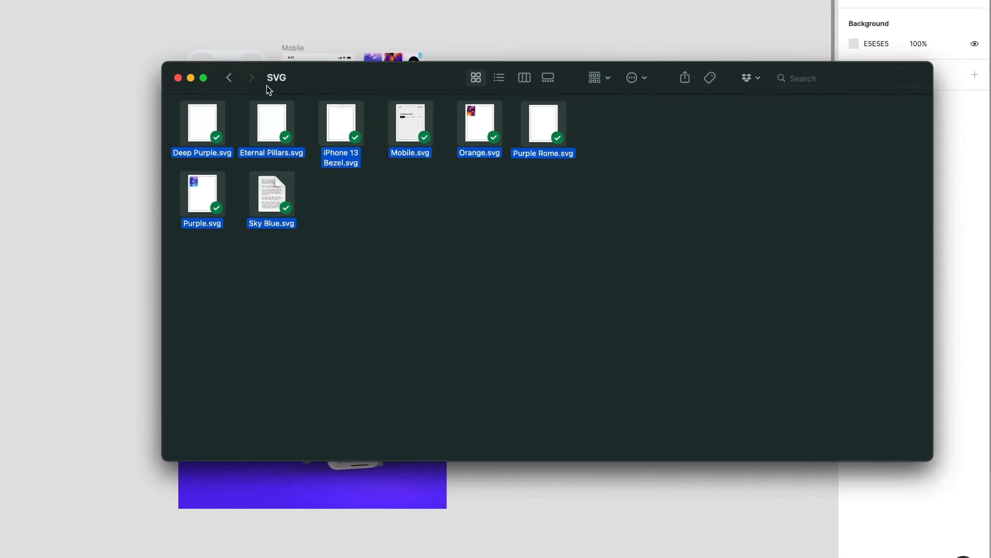
left_click(205, 68)
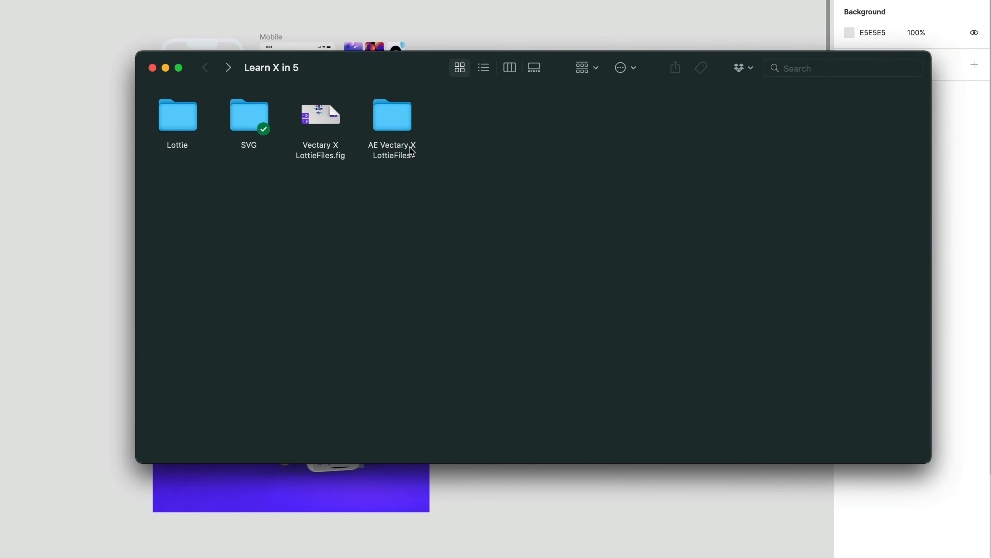
double_click(181, 125)
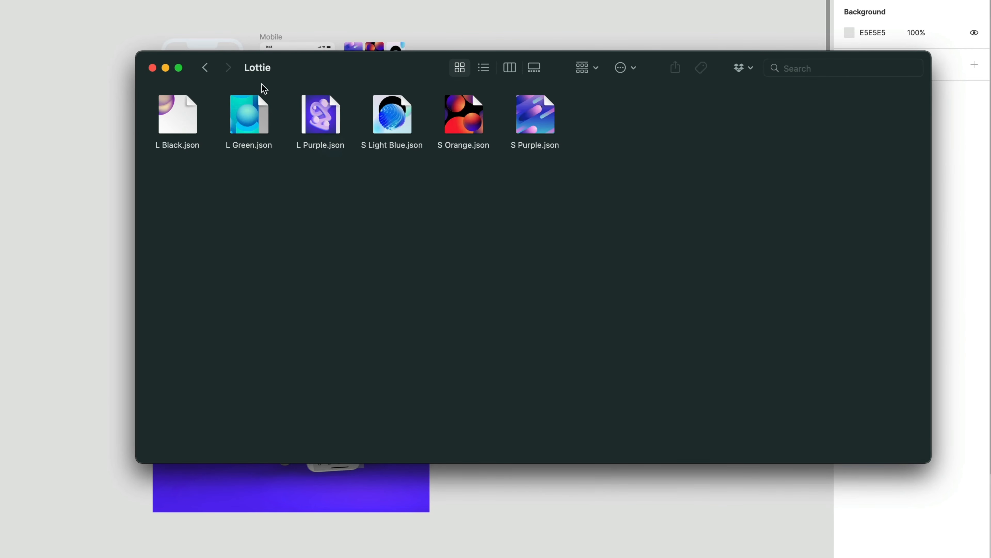
left_click(207, 69)
double_click(252, 115)
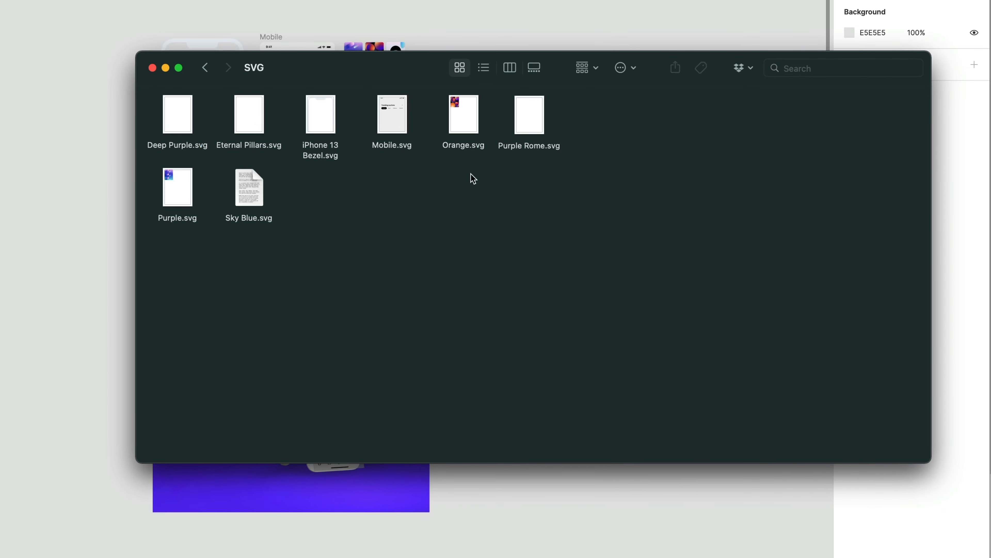
left_click(203, 69)
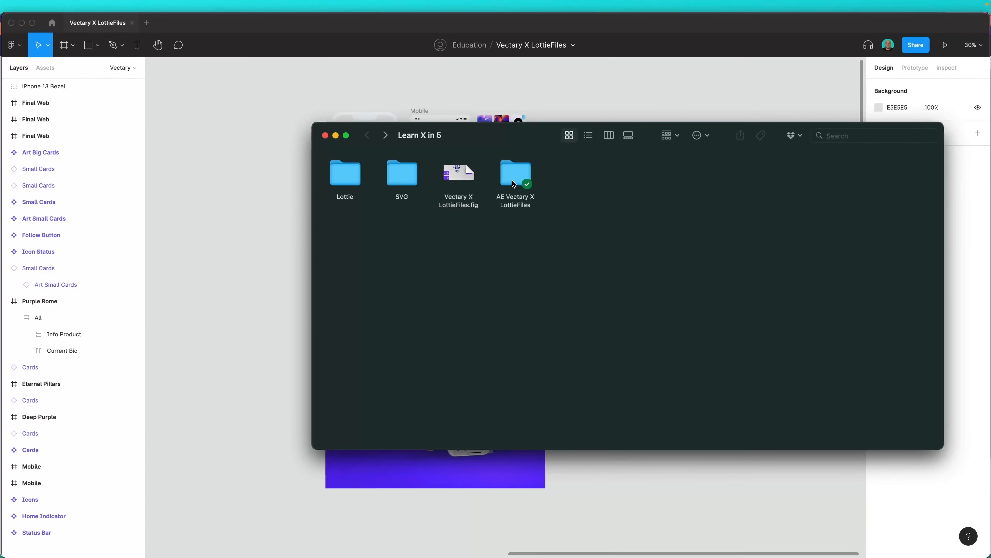
Switch to After Effects and scrub the Purple Rome composition's timeline to 0:00:00:50.
key("ctrl+Up")
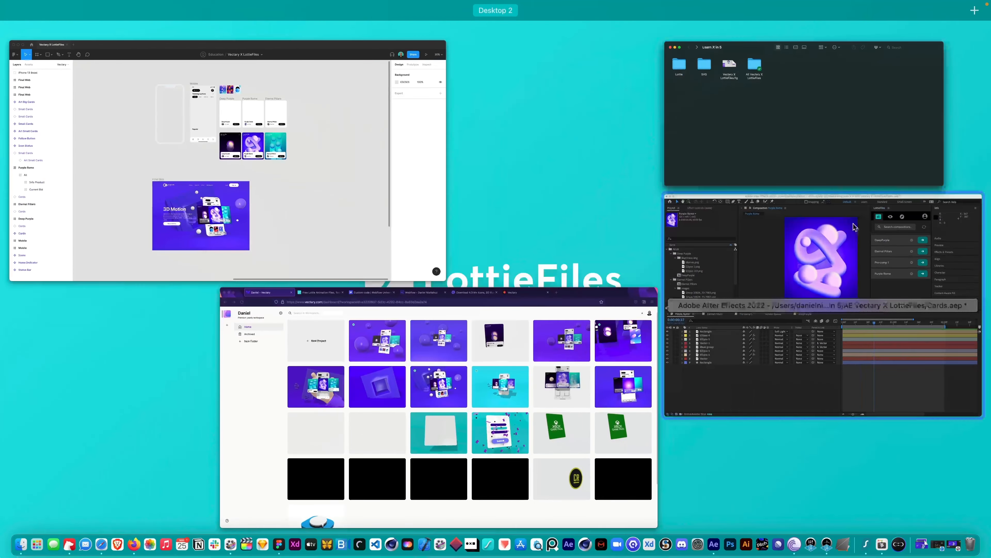
left_click(827, 259)
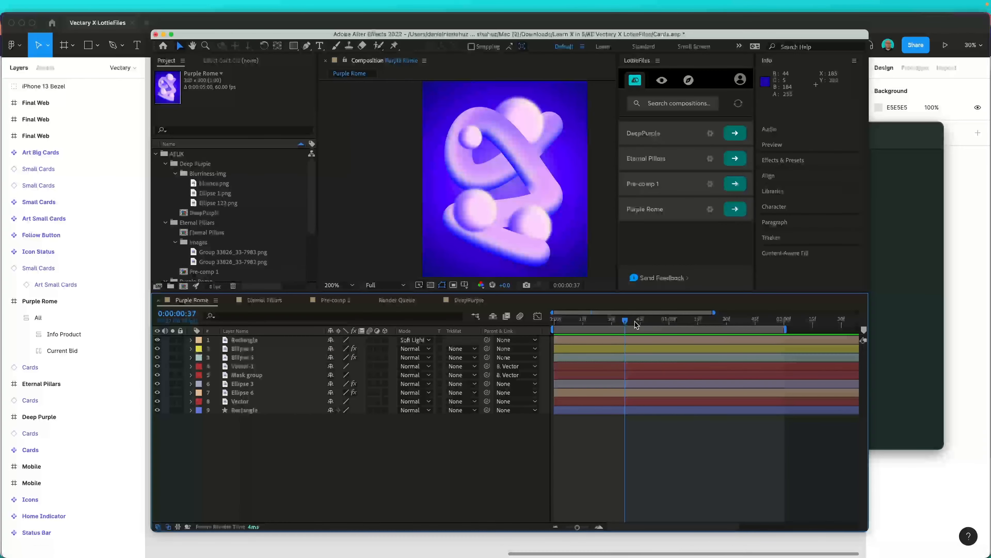
left_click_drag(626, 322, 652, 326)
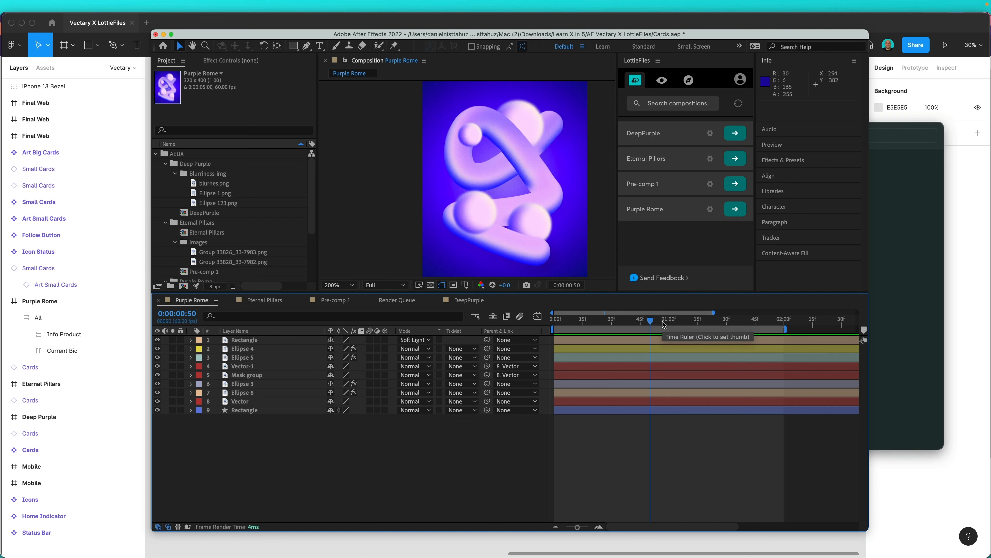
Return to Finder and check the JSON animation files in the Lottie folder.
key("ctrl+Up")
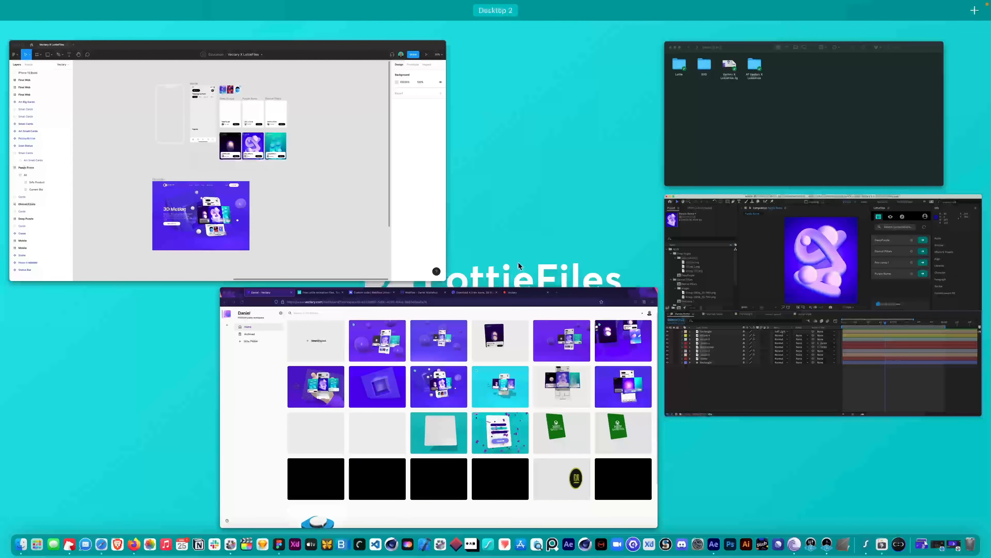
left_click(784, 142)
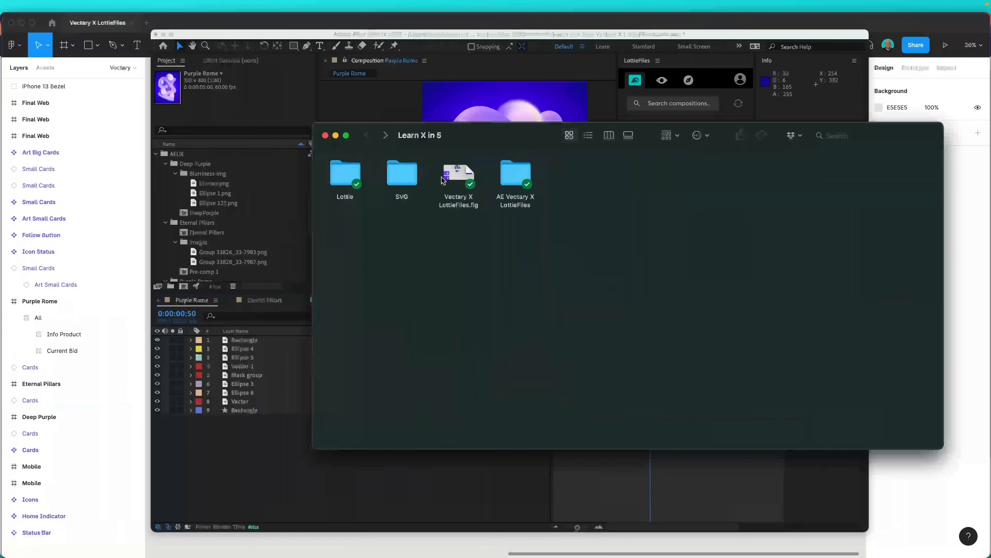
double_click(354, 178)
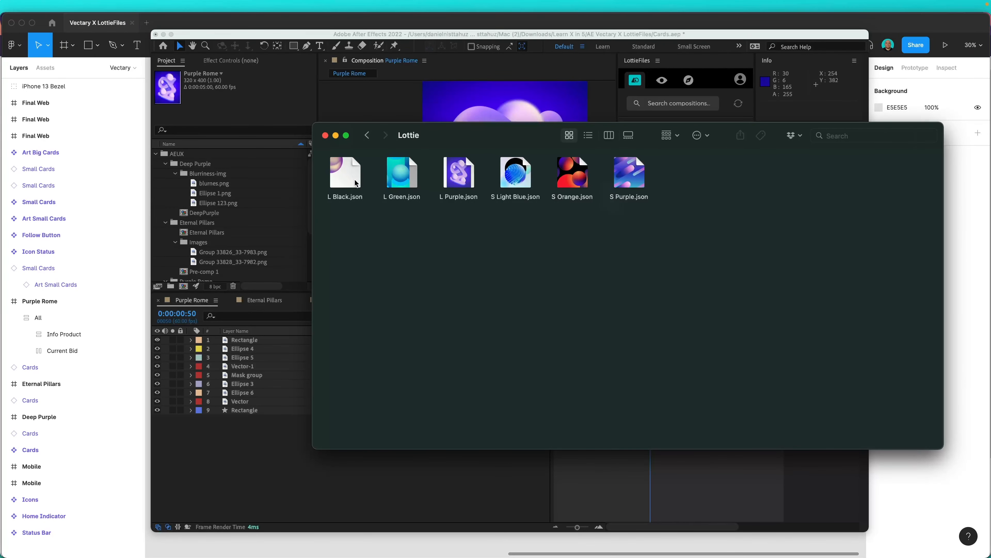
left_click(369, 138)
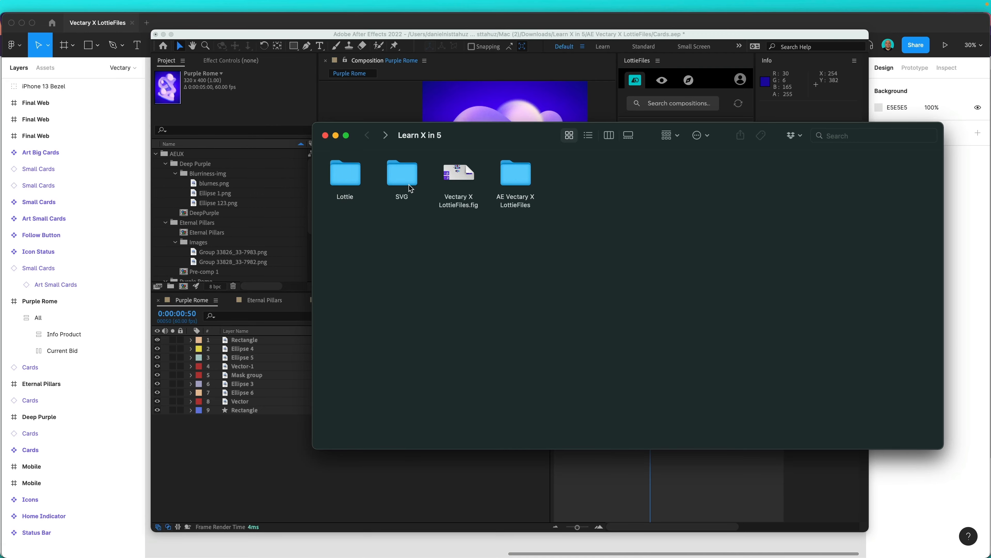
Switch to the Vectary dashboard in the browser and create a new project.
left_click(135, 231)
key("ctrl+Up")
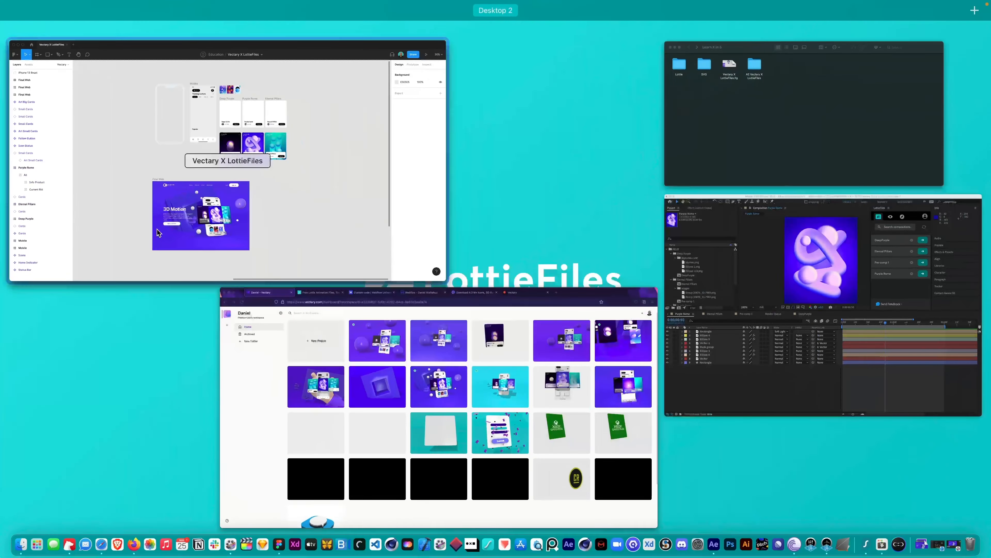
left_click(412, 331)
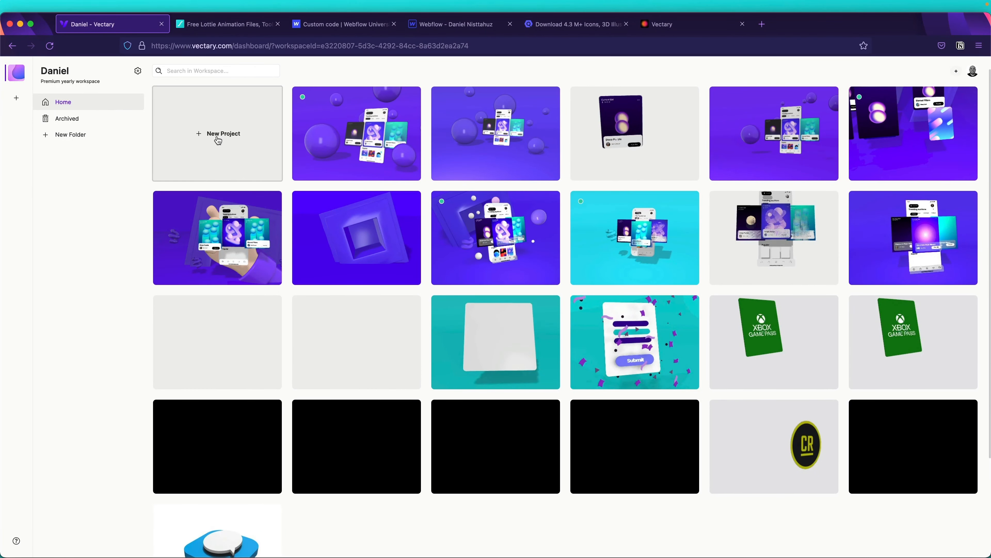
left_click(218, 140)
In Finder, open the SVG folder beside the new Vectary project and select all eight SVG files.
key("ctrl+Up")
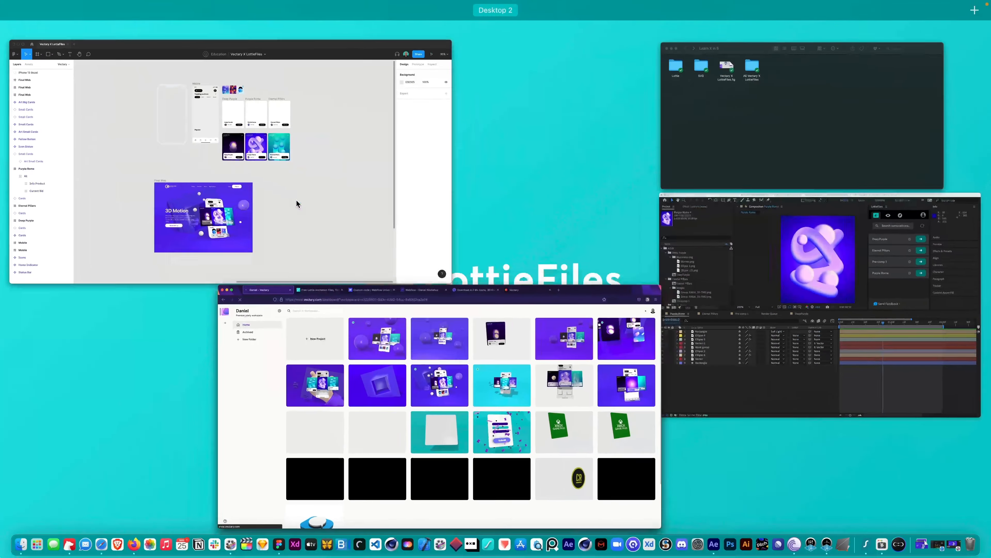
left_click(843, 102)
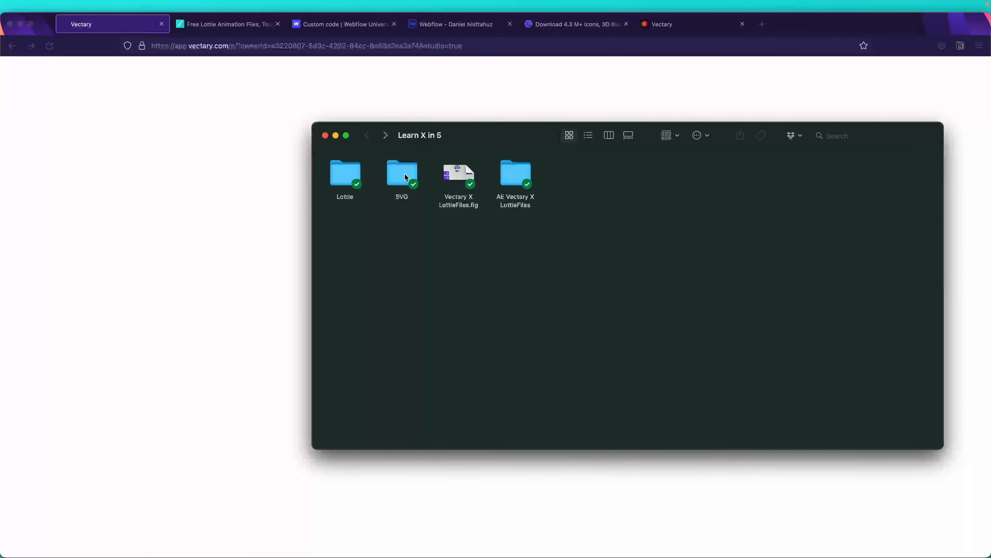
double_click(403, 173)
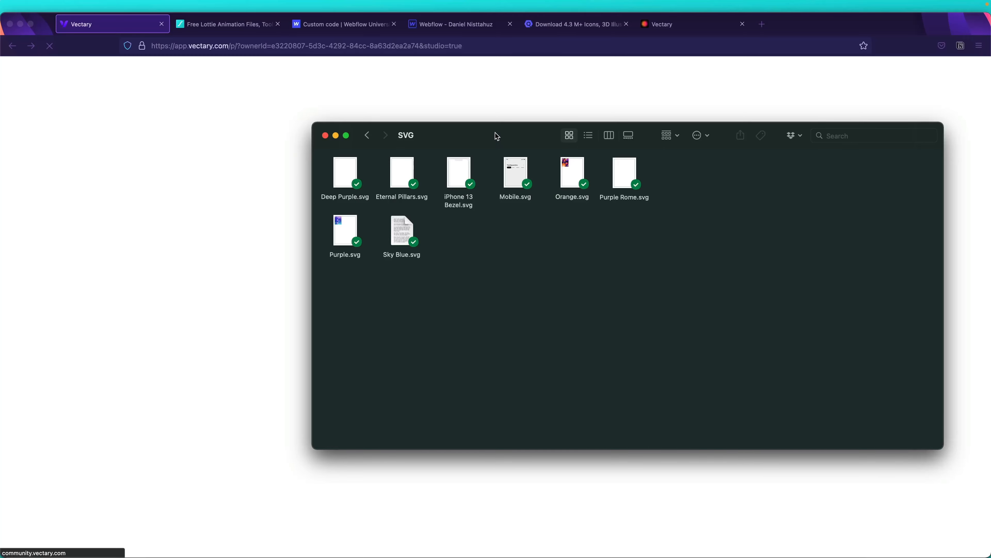
left_click_drag(495, 135, 576, 140)
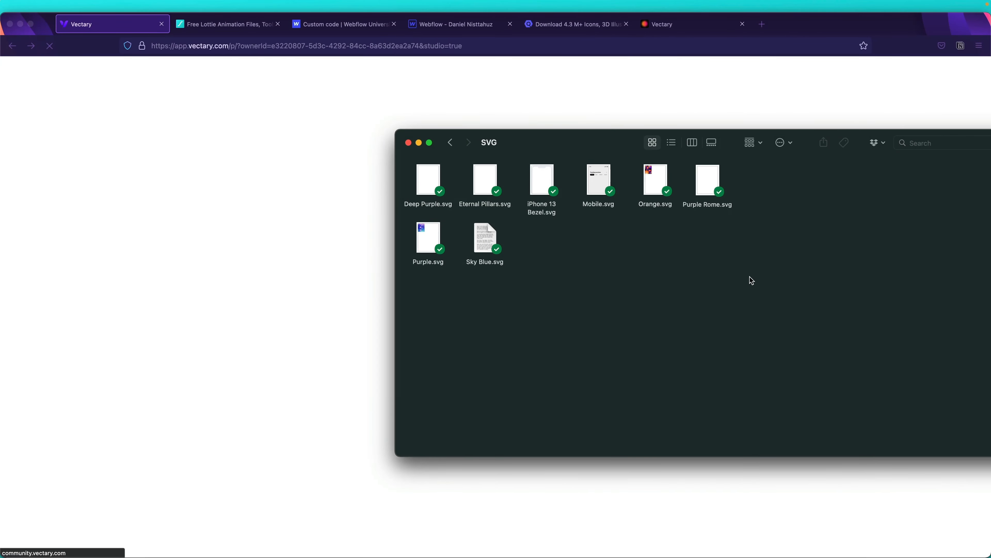
left_click_drag(750, 276, 435, 175)
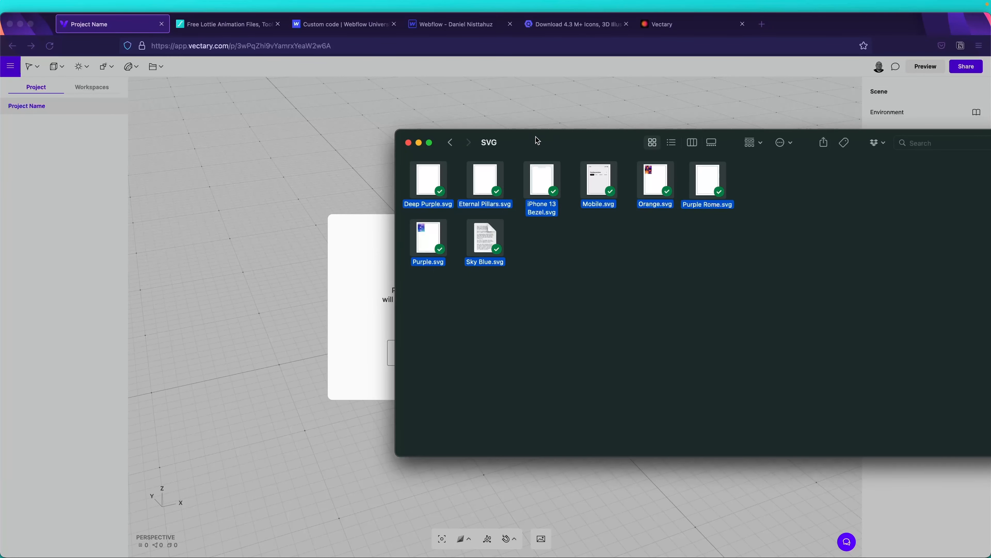
Clear the Finder window away from the new Vectary project, dismiss the welcome notice and start from the Blank template.
left_click_drag(536, 137, 990, 154)
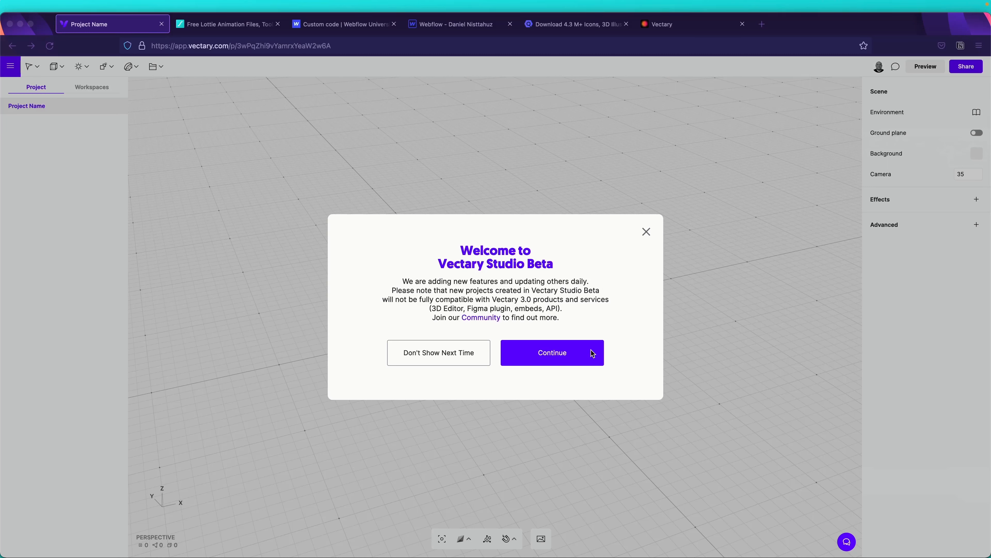
left_click(641, 355)
left_click(579, 360)
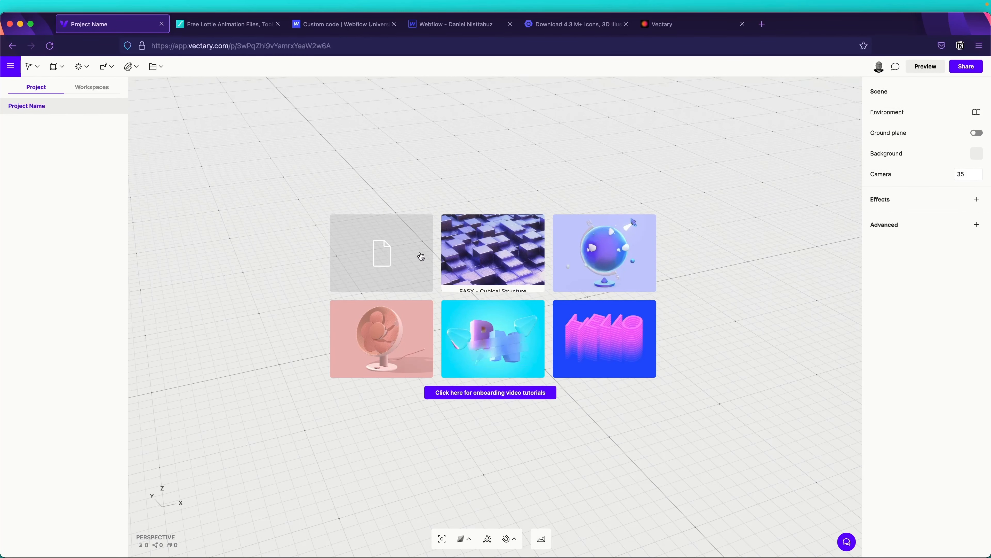
left_click(403, 257)
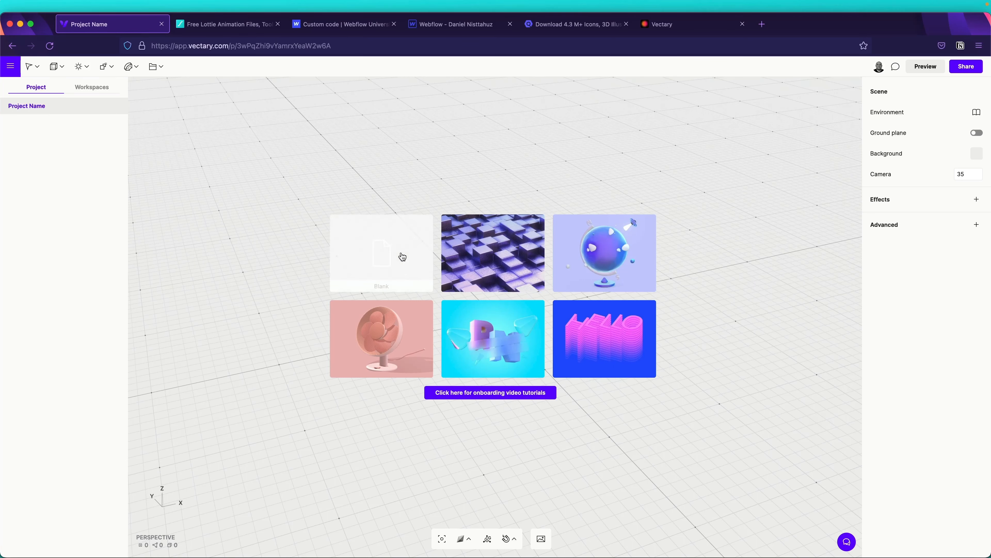
left_click_drag(572, 301, 538, 289)
Import the eight selected SVG files from Finder into the blank Vectary scene, leaving the viewport uncovered.
left_click_drag(990, 121, 486, 121)
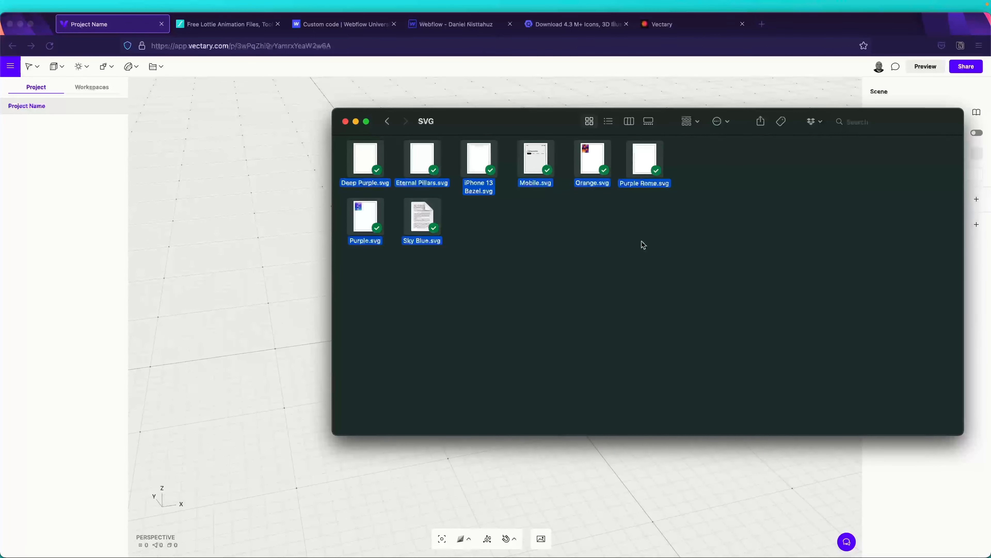
left_click_drag(475, 156, 288, 197)
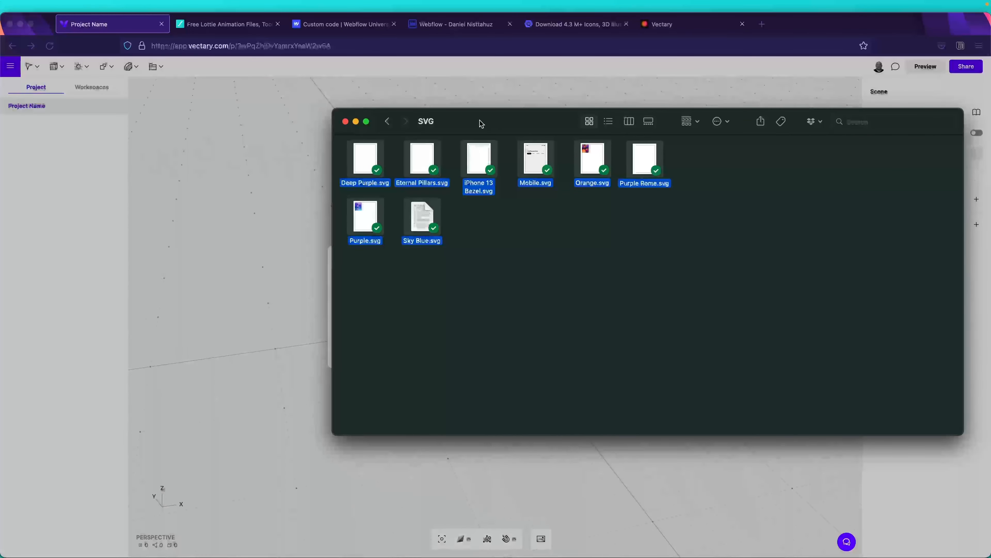
left_click_drag(480, 122, 990, 122)
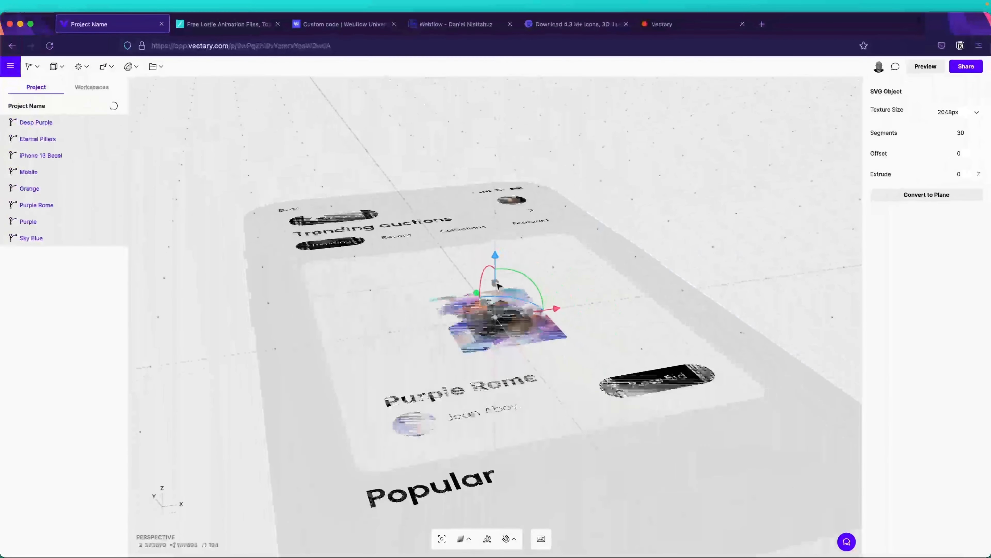
Select all eight imported SVG objects, from Deep Purple through Sky Blue, and scale them uniformly to 0.5.
scroll(498, 285, "down", 6)
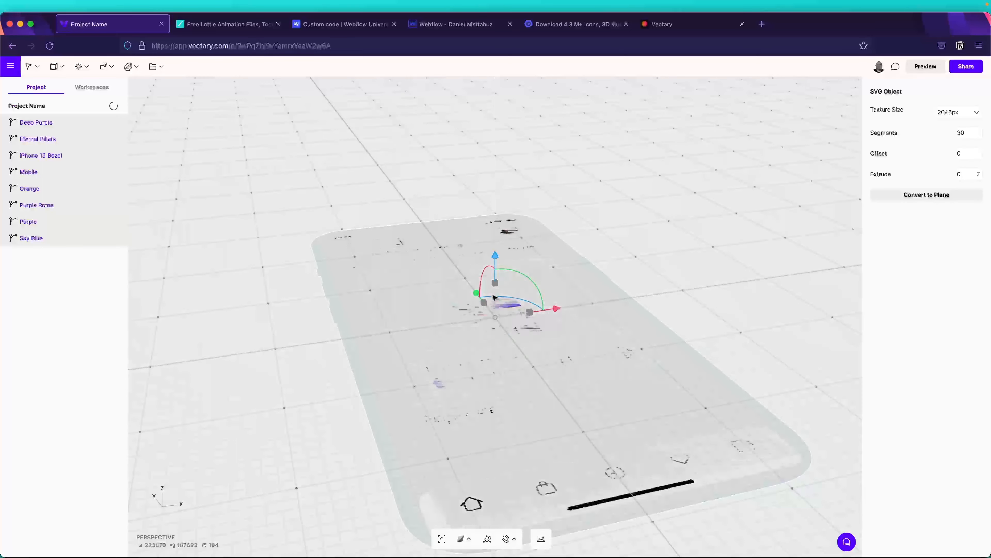
scroll(495, 298, "down", 5)
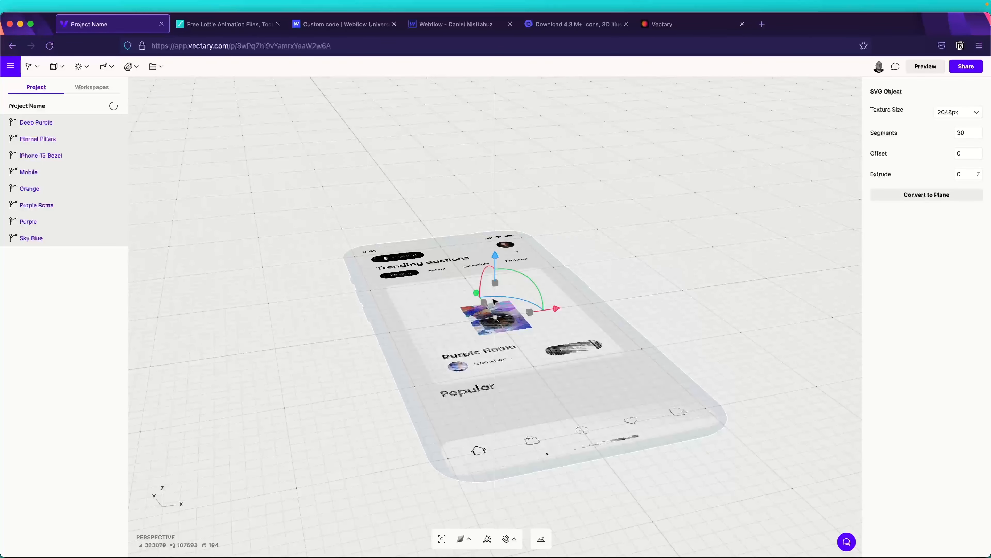
scroll(494, 299, "up", 2)
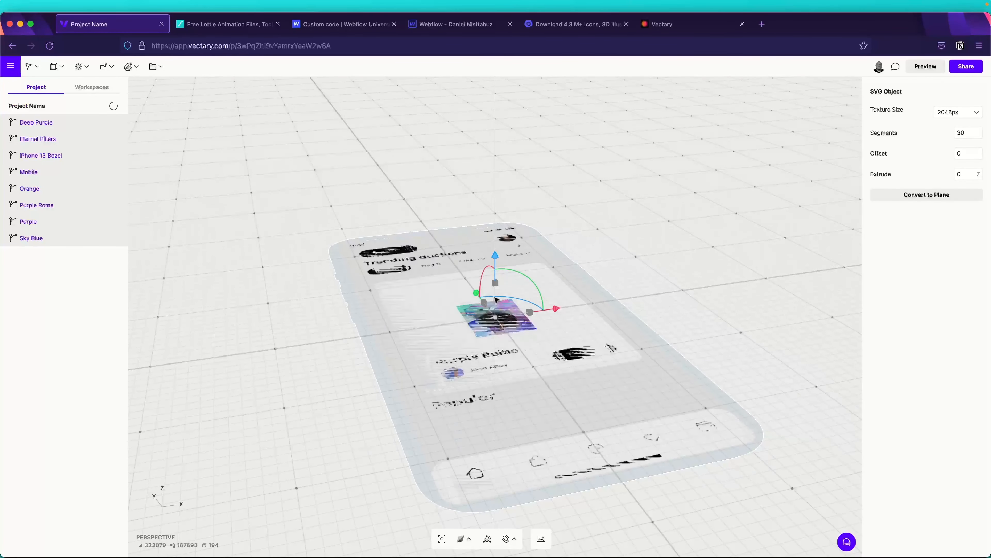
left_click(225, 171)
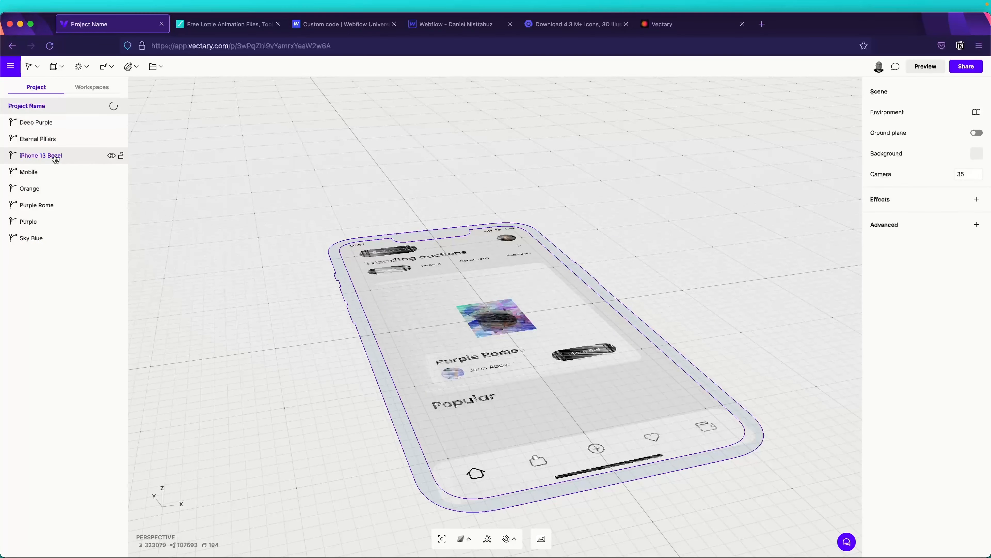
left_click(44, 159)
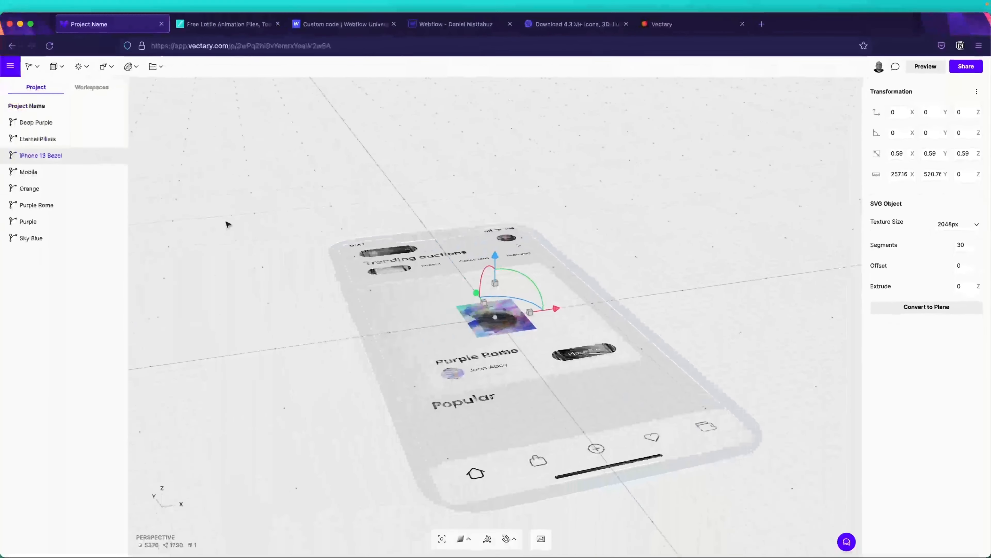
left_click(58, 122)
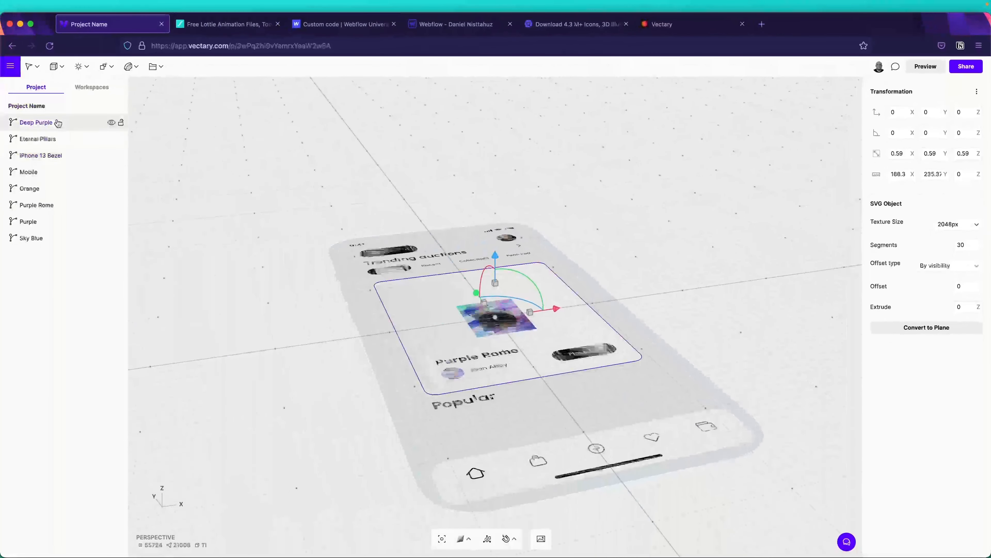
left_click(53, 239, "shift")
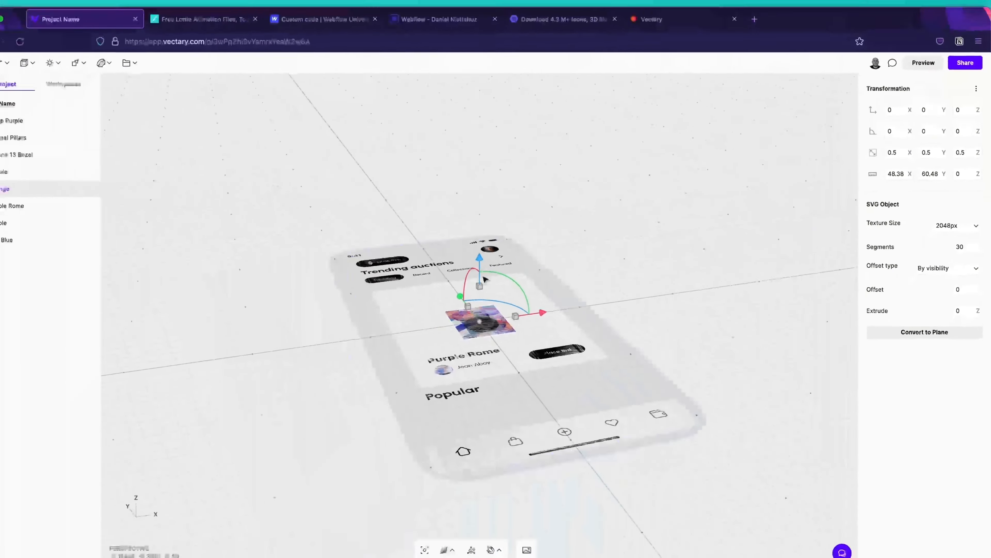
Undo the trial rotation of Orange, and rotate all eight SVG objects together about the X axis to about 67°.
right_click_drag(629, 230, 697, 252)
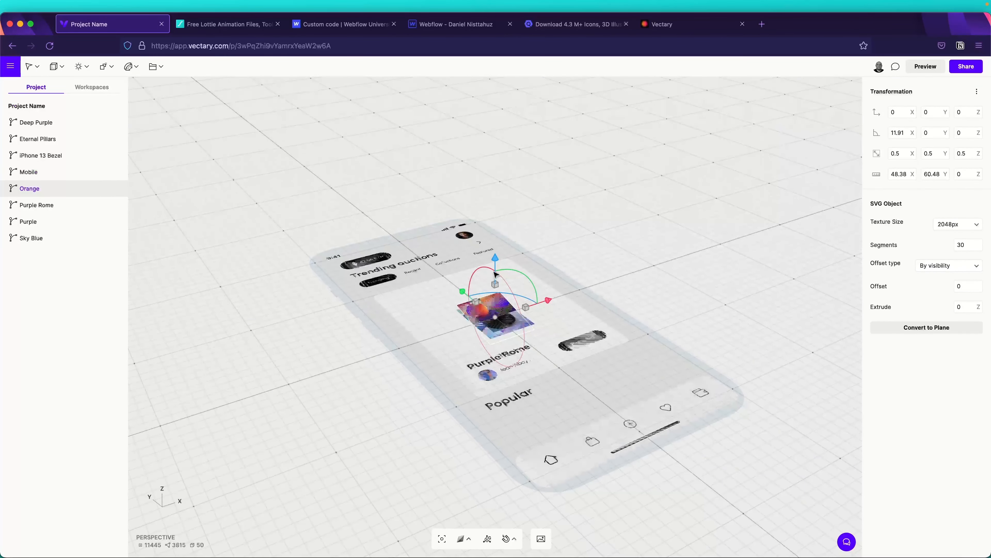
key("super+z")
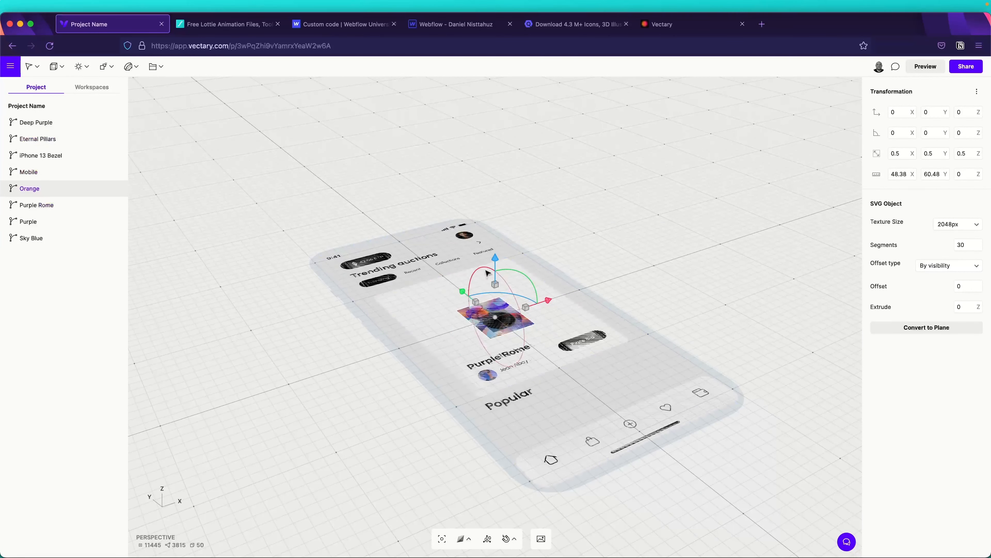
left_click(44, 123)
left_click(39, 239, "shift")
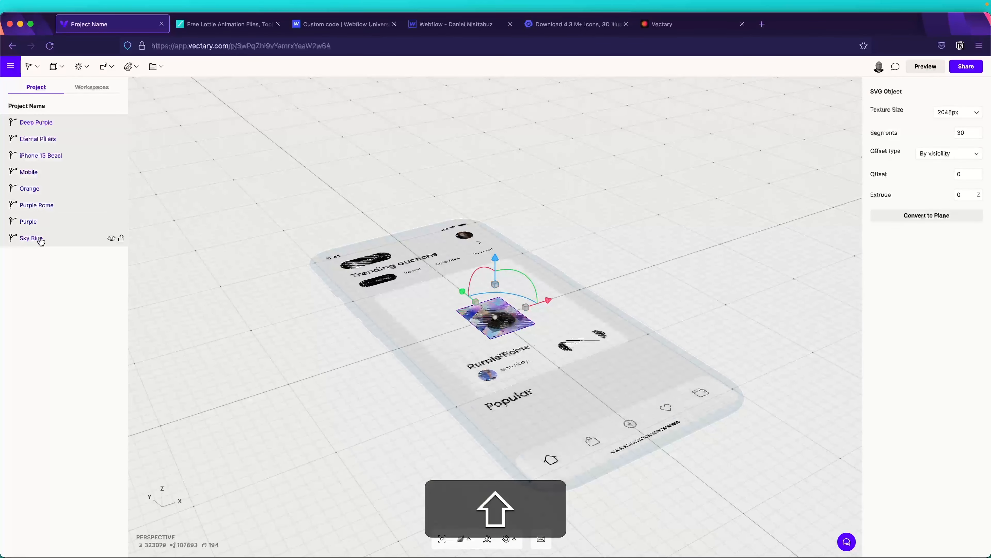
left_click_drag(482, 268, 509, 316)
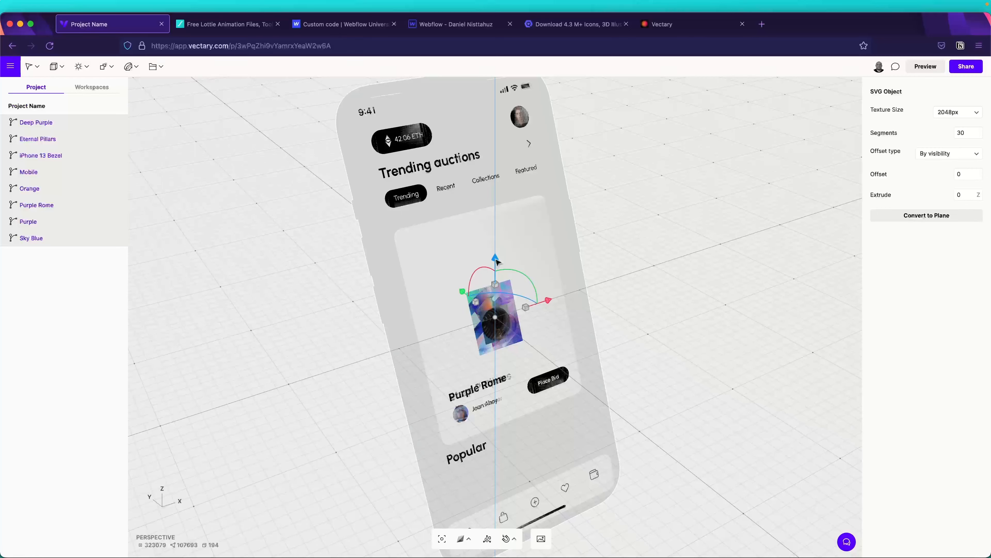
Raise all eight SVG objects along Z to about 230 so the phone stands above the ground grid.
left_click_drag(497, 261, 509, 2)
right_click_drag(716, 285, 556, 390)
scroll(659, 314, "down", 5)
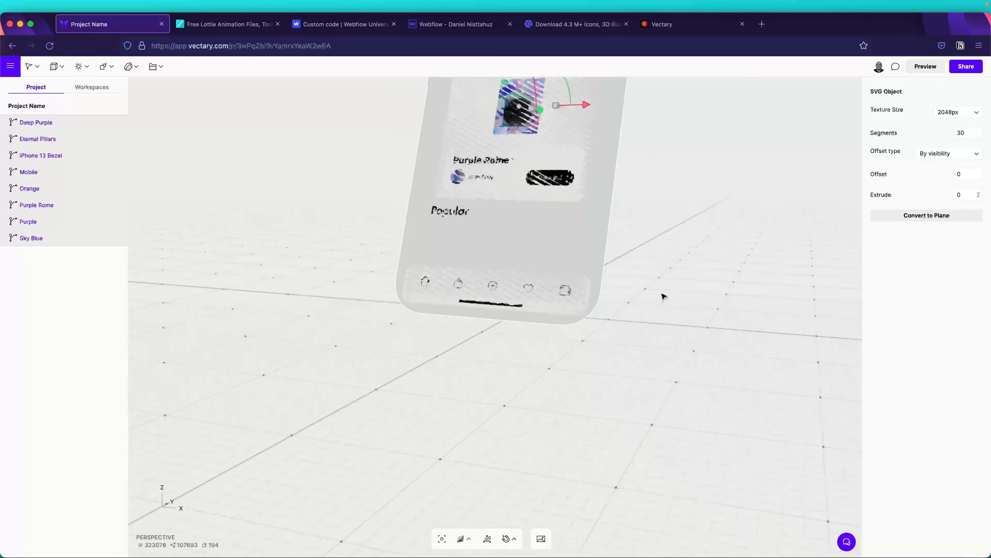
right_click_drag(677, 375, 805, 361)
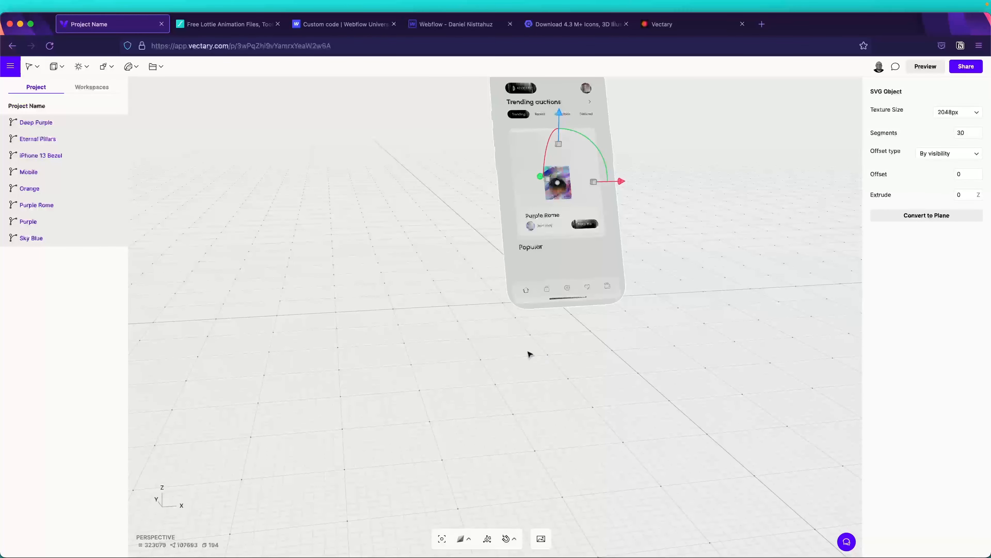
right_click_drag(503, 342, 549, 377)
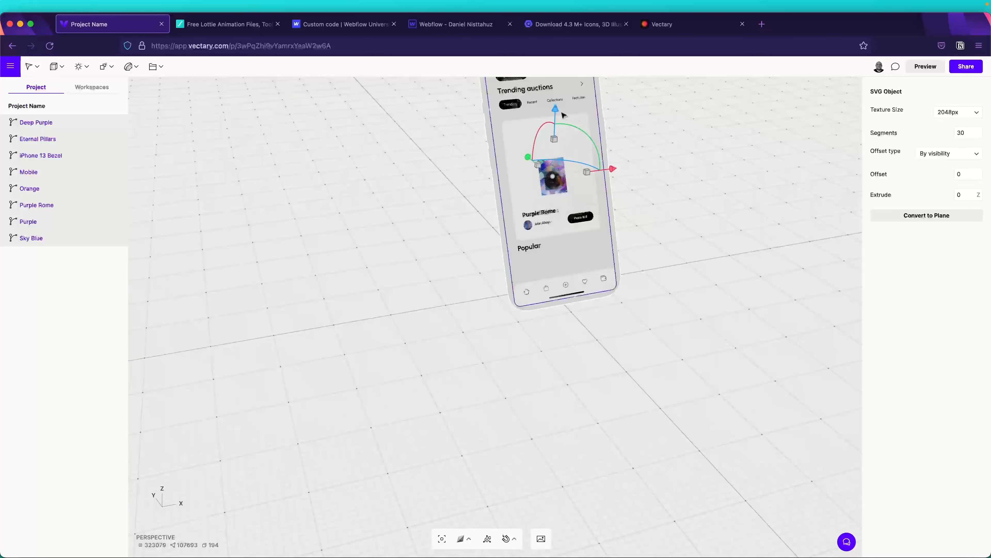
left_click_drag(558, 117, 558, 106)
right_click_drag(659, 345, 608, 367)
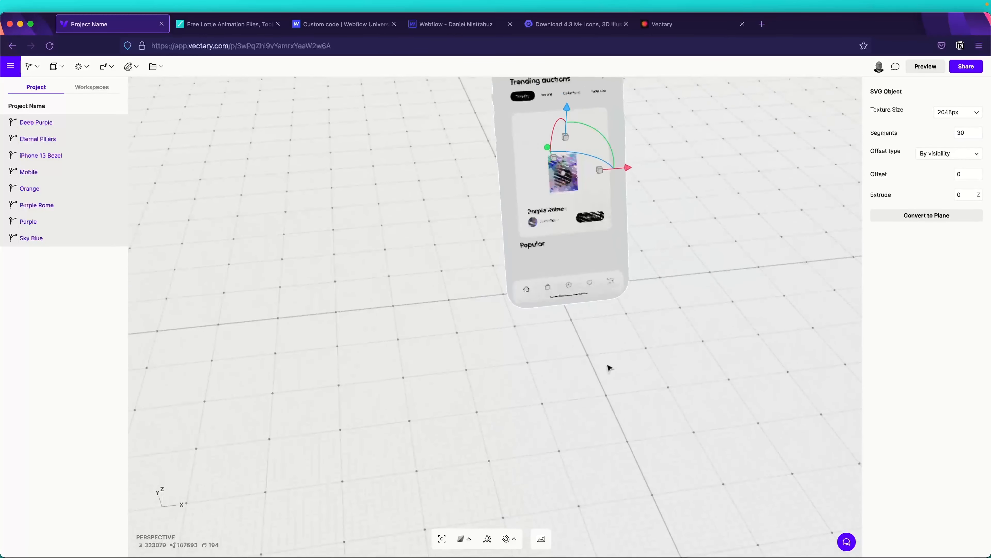
scroll(660, 284, "down", 3)
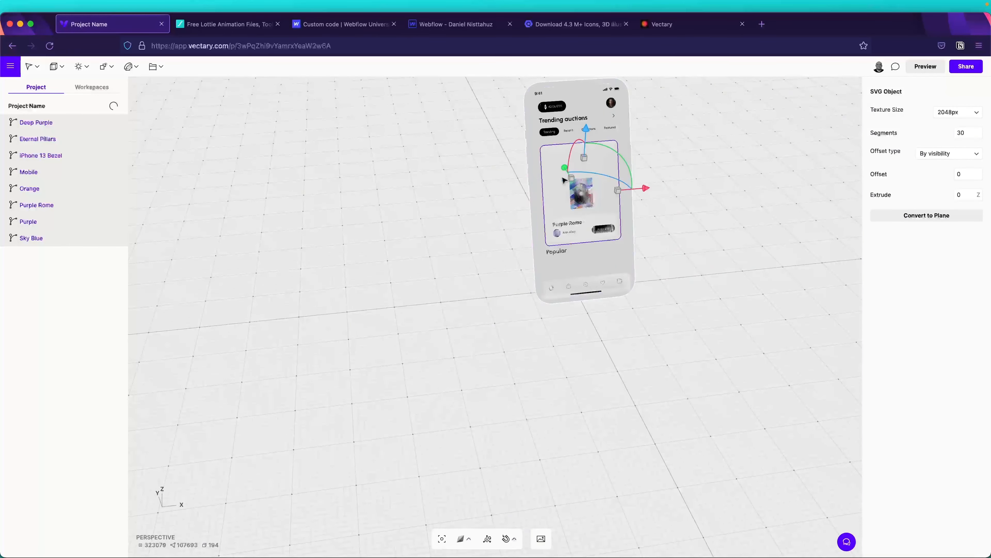
Reorder the project's objects so iPhone 13 Bezel is last in the list and Mobile is directly above it.
left_click(71, 273)
left_click(55, 159)
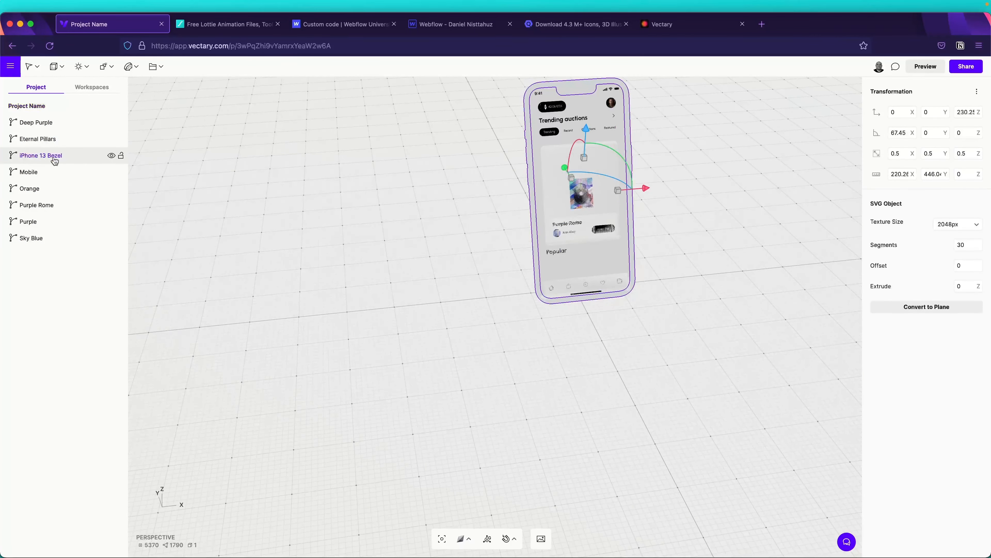
left_click_drag(54, 159, 55, 248)
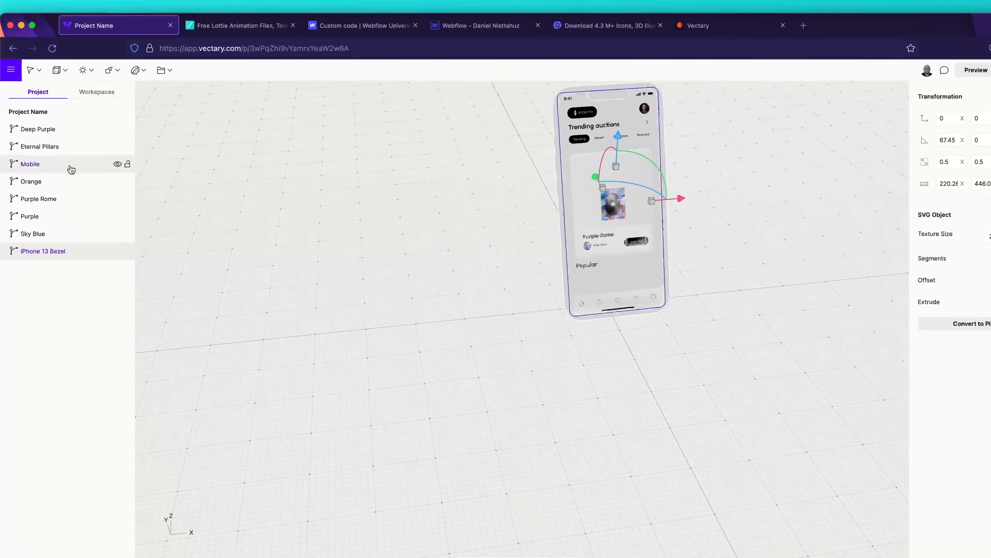
left_click_drag(34, 166, 49, 239)
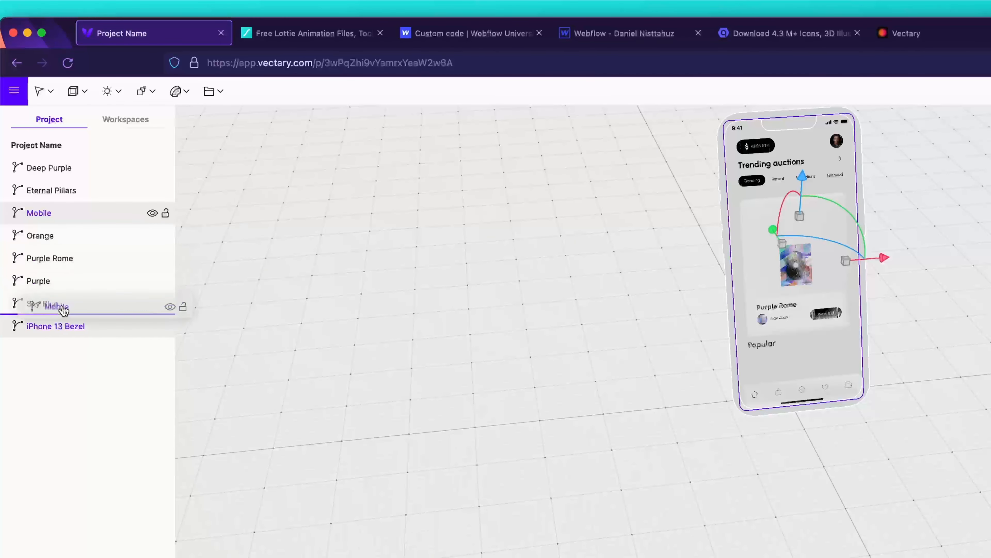
left_click_drag(62, 309, 63, 309)
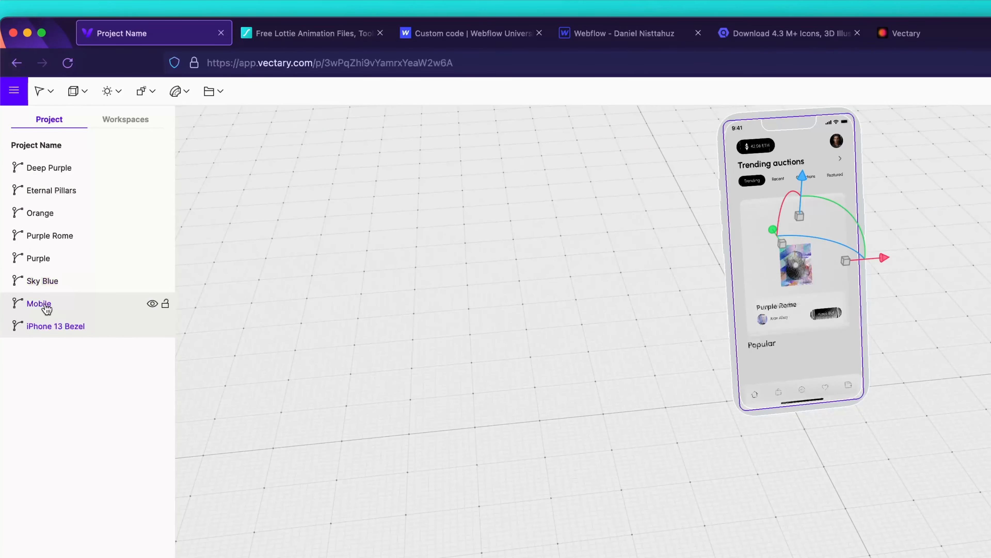
Move the Purple Rome object above Orange, directly beneath Eternal Pillars in the object order.
left_click(66, 310)
left_click(83, 173)
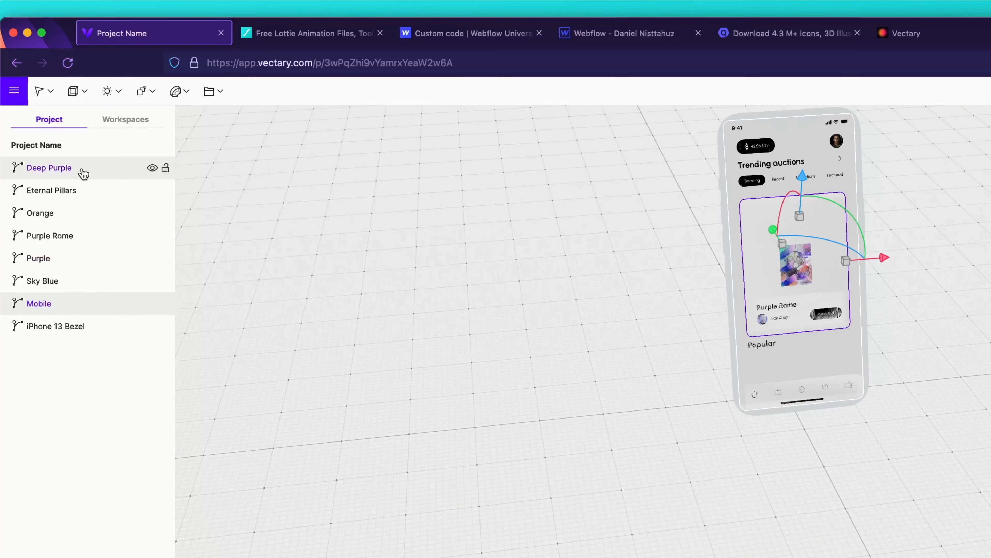
left_click(65, 169)
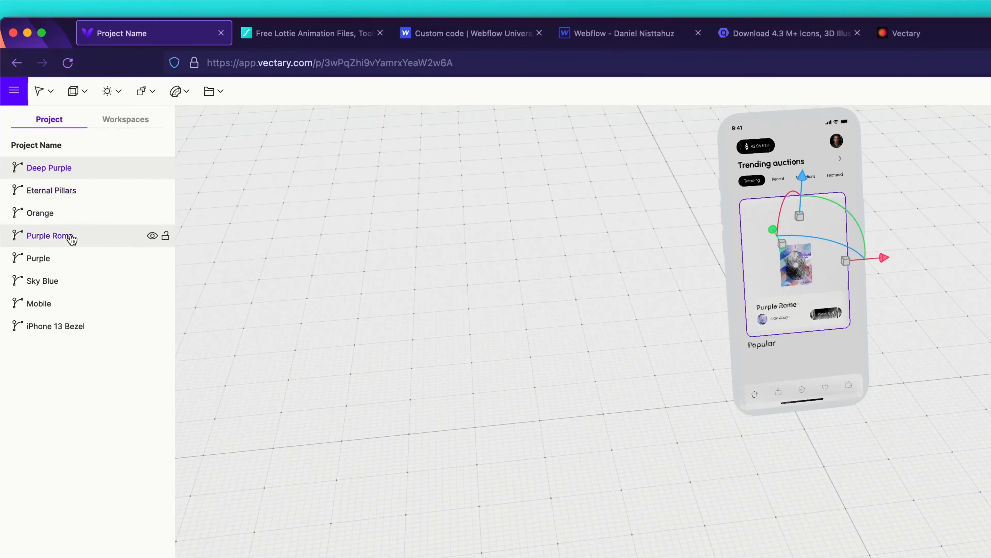
left_click(59, 236)
left_click_drag(48, 236, 59, 212)
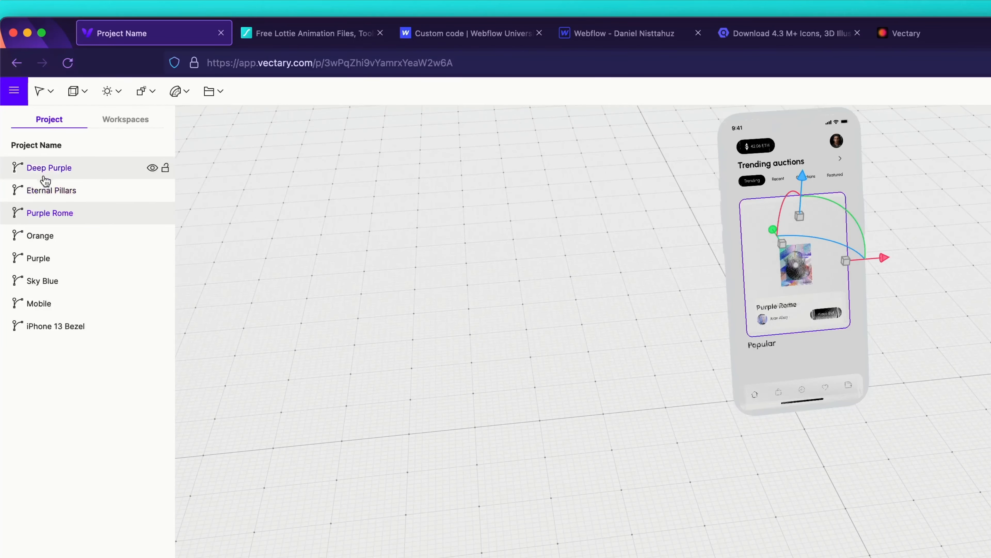
Move Orange, Purple and Sky Blue together to the phone's Popular section, at about Y -90 and Z 122.
left_click(55, 239)
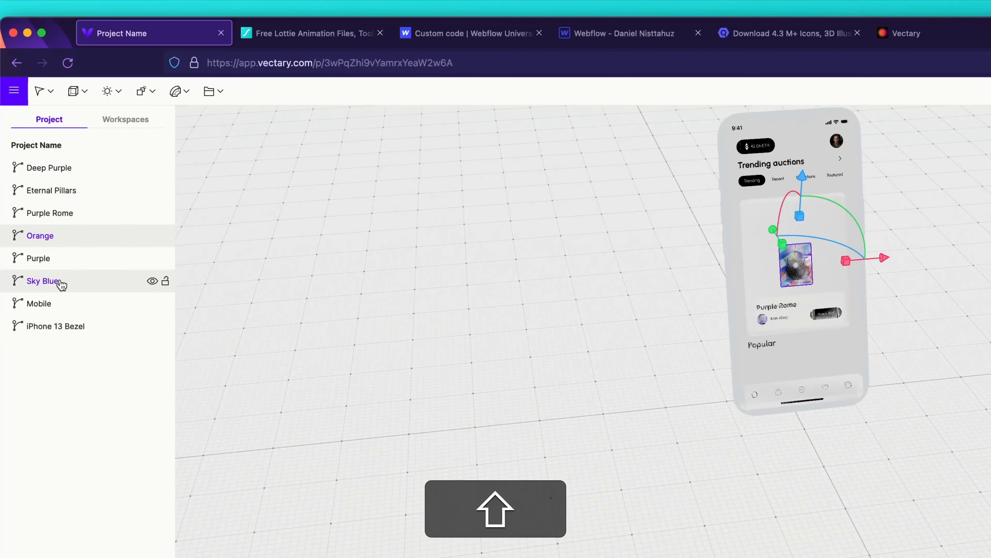
left_click(60, 284, "shift")
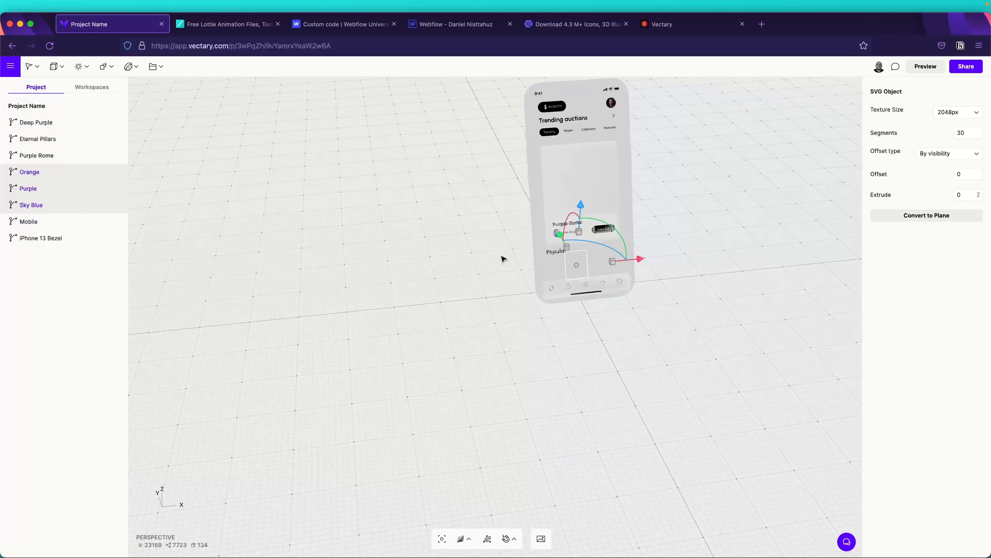
left_click_drag(503, 260, 600, 296)
left_click_drag(530, 217, 551, 254)
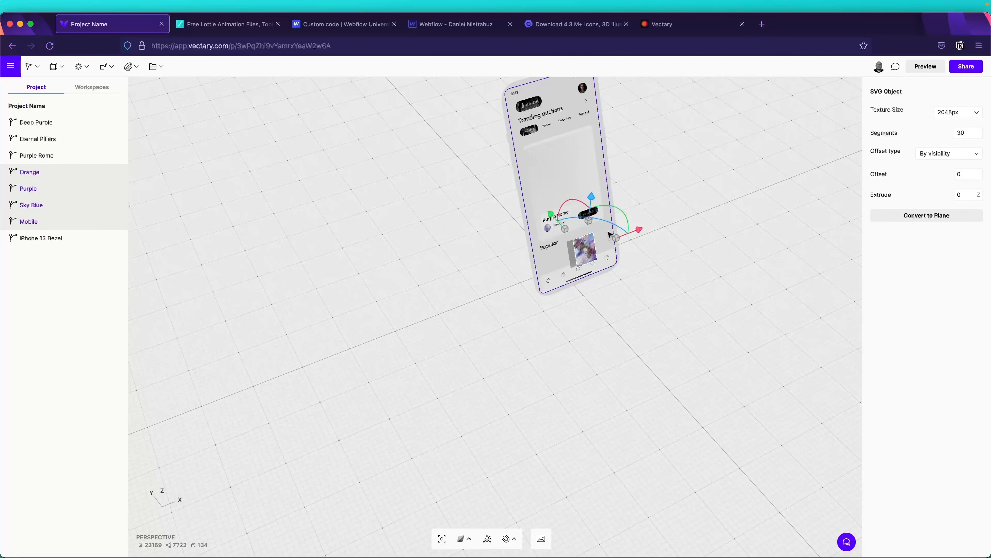
Move the Purple artwork along X to about 46, placing it beside the other artworks in the Popular section.
scroll(609, 231, "up", 3)
scroll(609, 230, "up", 3)
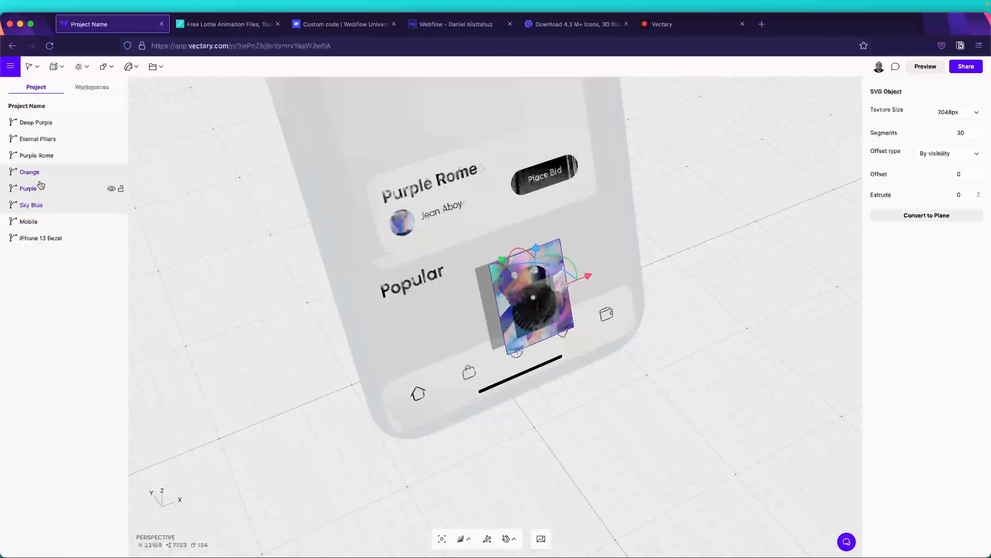
left_click(40, 190)
left_click_drag(588, 276, 621, 268)
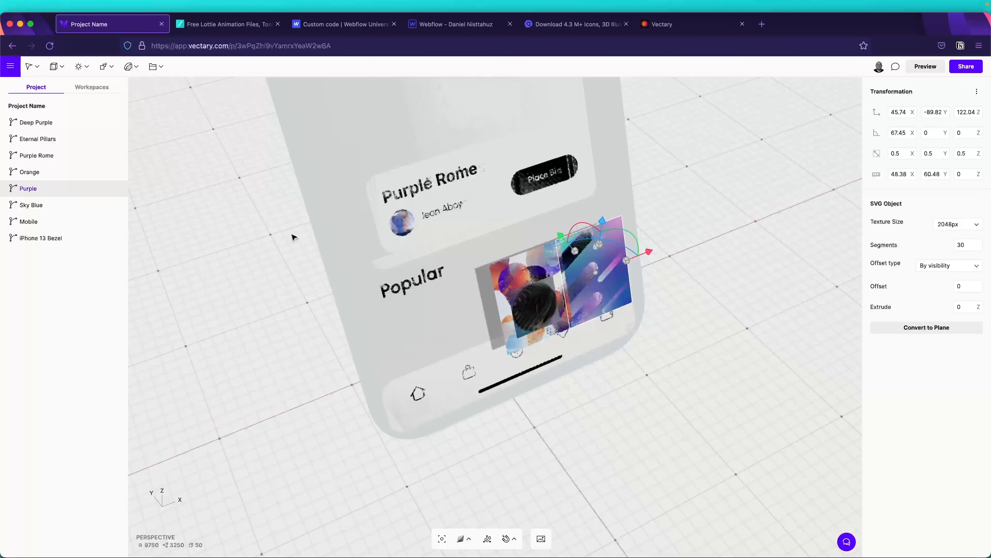
Space the Popular artworks side by side along X: Orange at about -63, Purple at about -10 and Sky Blue at about 38.
left_click(35, 172)
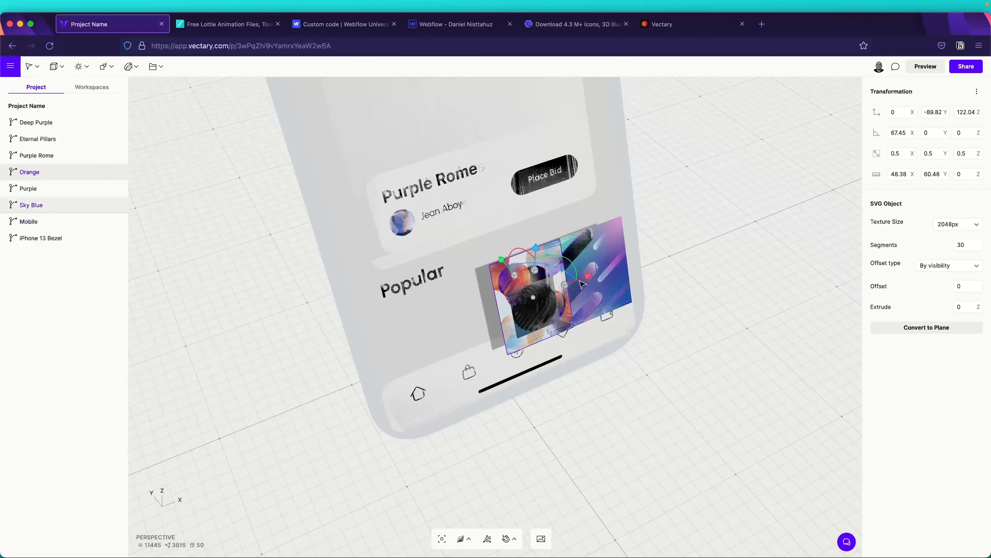
left_click_drag(585, 274, 489, 299)
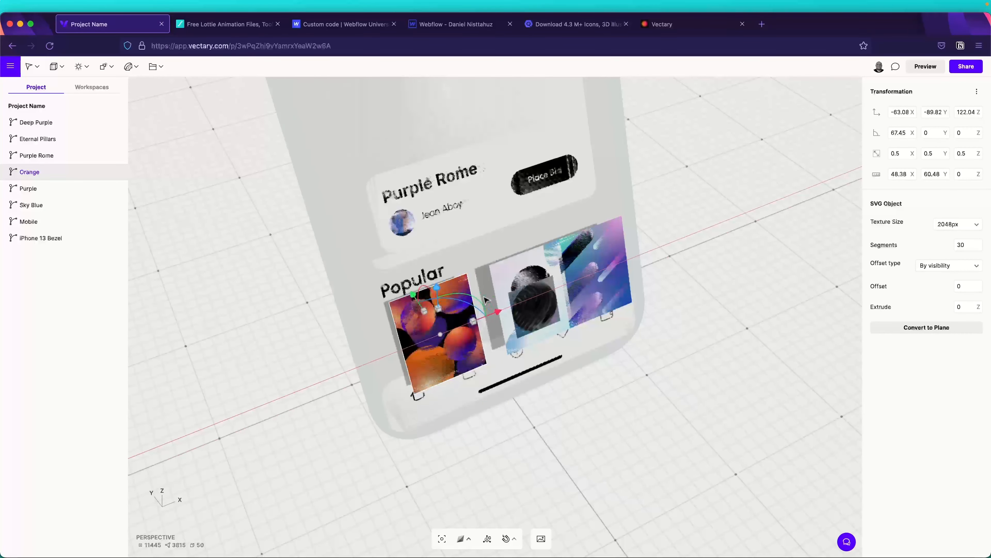
left_click(54, 188)
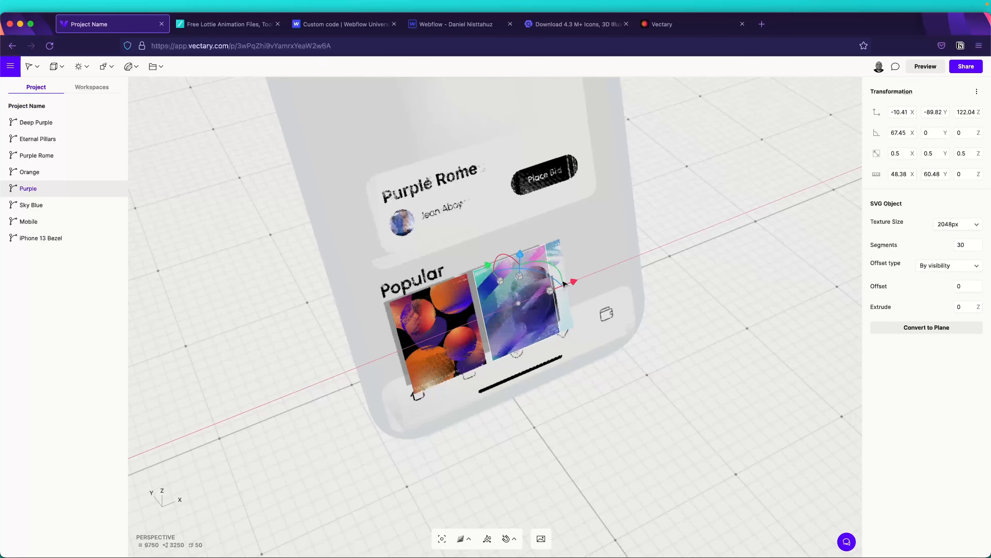
left_click_drag(565, 284, 633, 259)
left_click(49, 202)
Spread the auction cards along X, moving Eternal Pillars to about 146 and Deep Purple to about -154, on either side of Purple Rome.
scroll(695, 217, "down", 5)
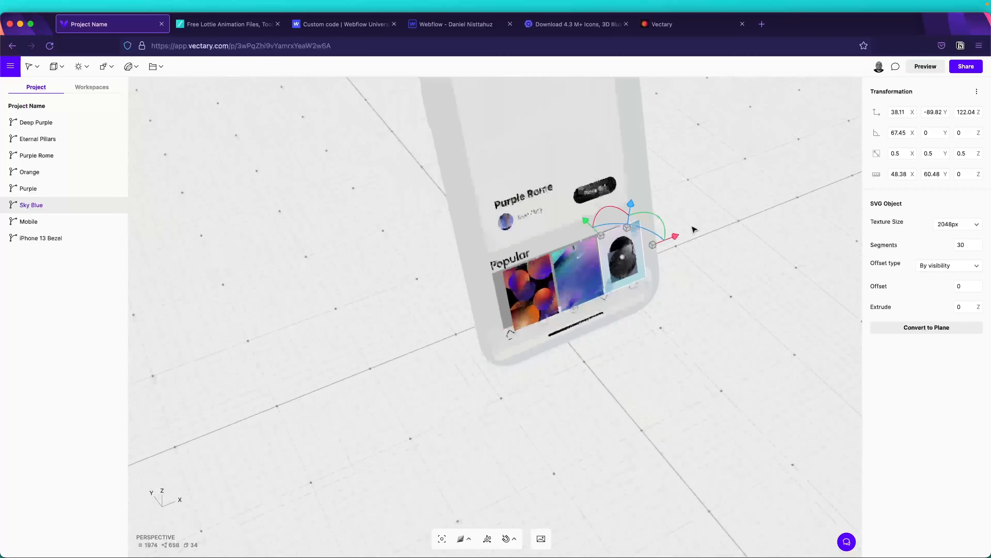
key("space")
left_click_drag(705, 186, 628, 321)
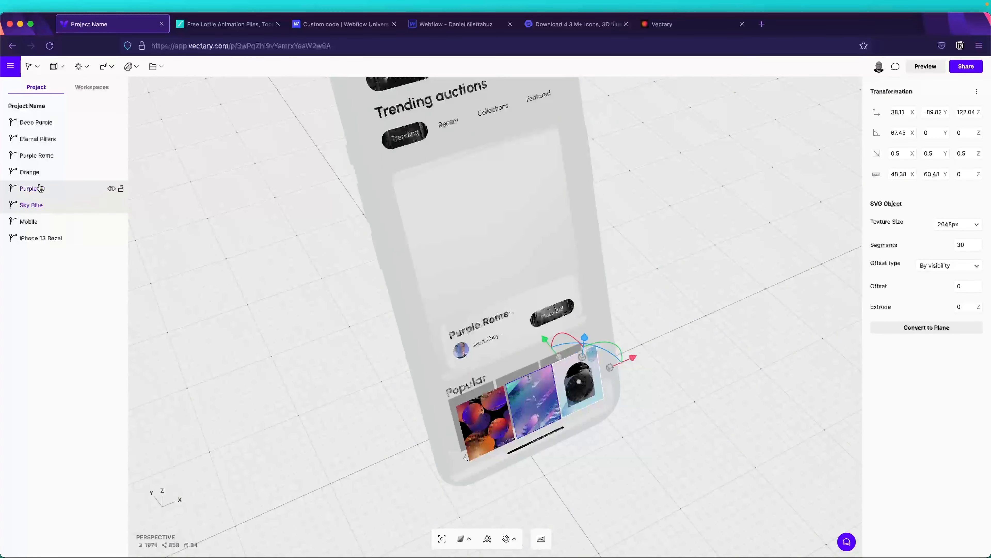
left_click(38, 173)
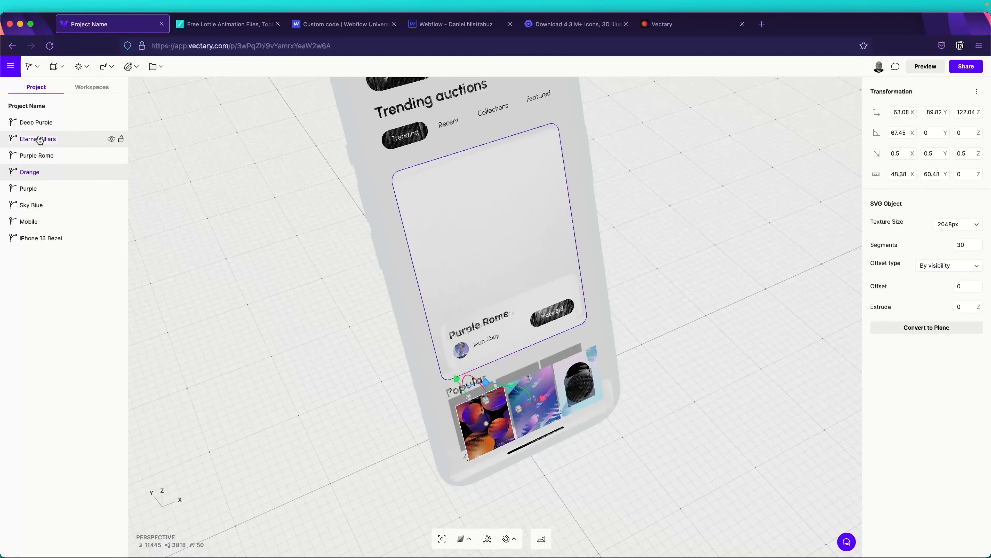
left_click(571, 237)
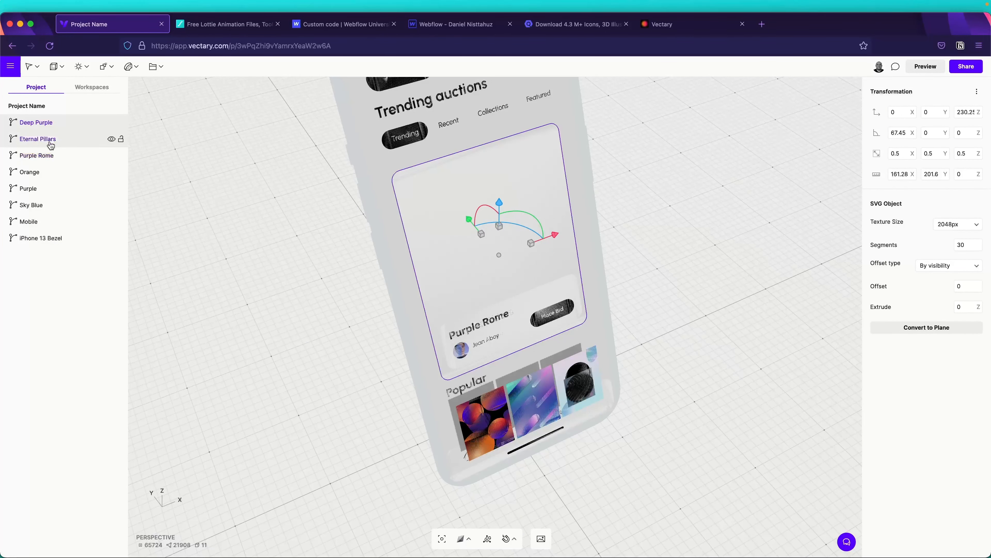
left_click_drag(555, 237, 681, 211)
left_click(55, 122)
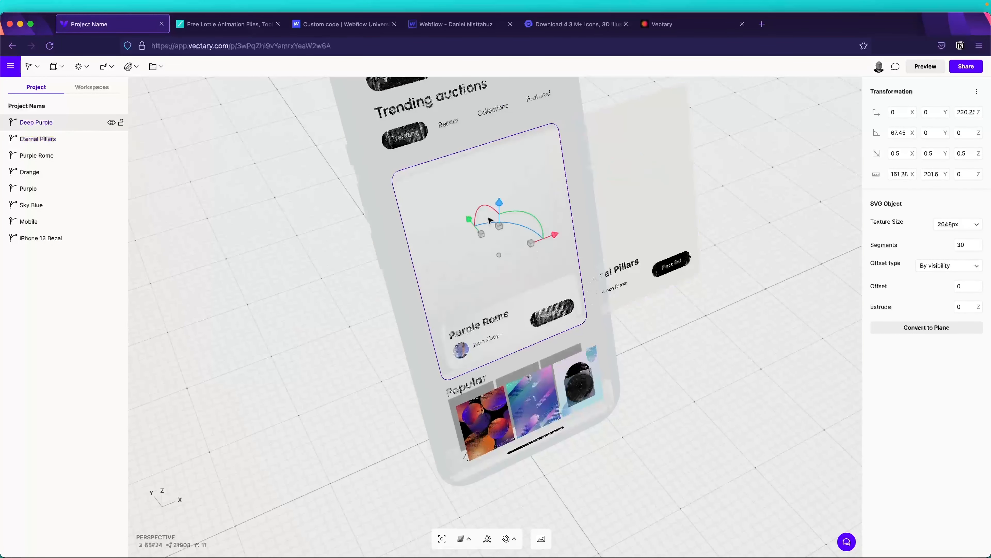
left_click_drag(555, 237, 397, 279)
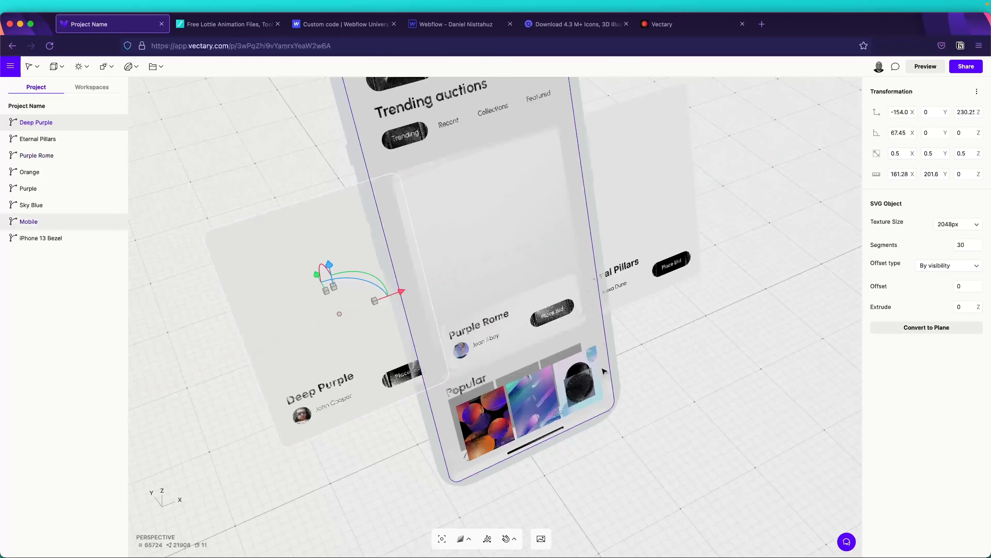
Extrude all eight SVG objects, from Deep Purple through iPhone 13 Bezel, by 10.
right_click_drag(394, 443, 451, 356)
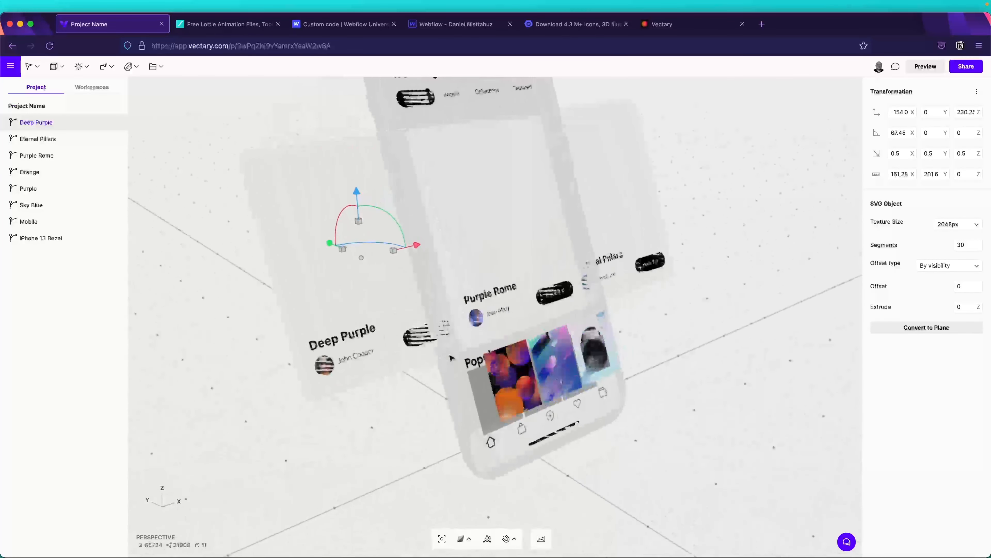
left_click(58, 238)
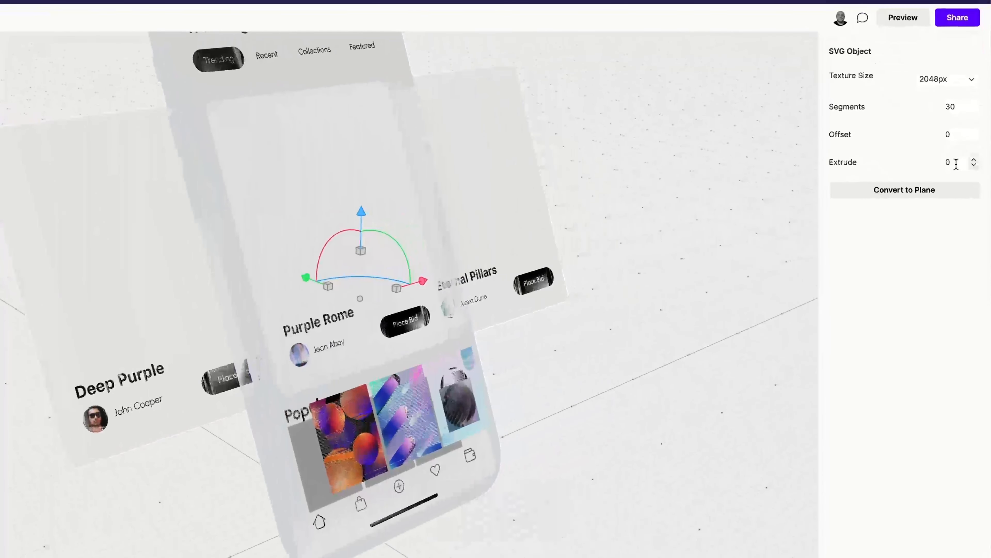
left_click(957, 163)
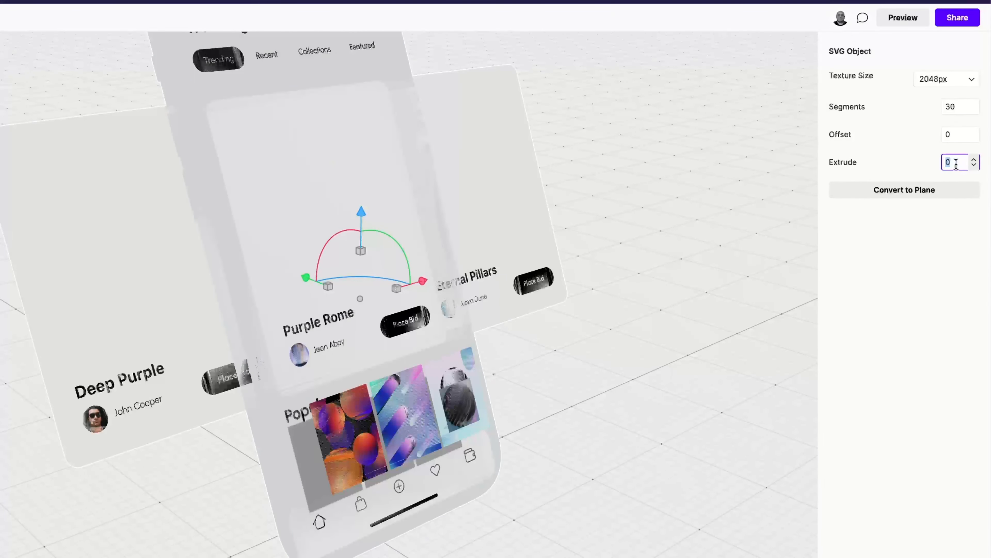
type("10")
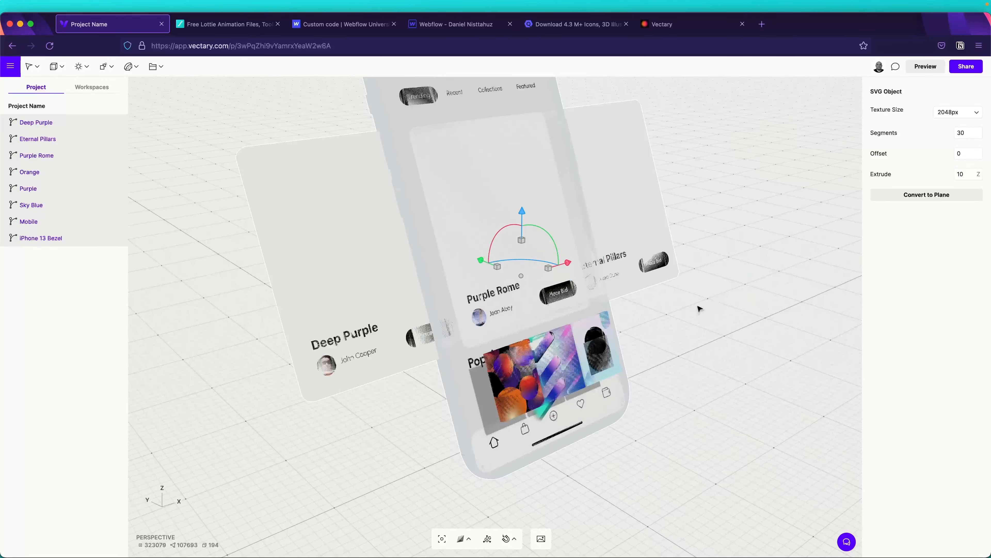
Set the extrusion of the Mobile and iPhone 13 Bezel objects to 30.
left_click_drag(689, 329, 890, 286)
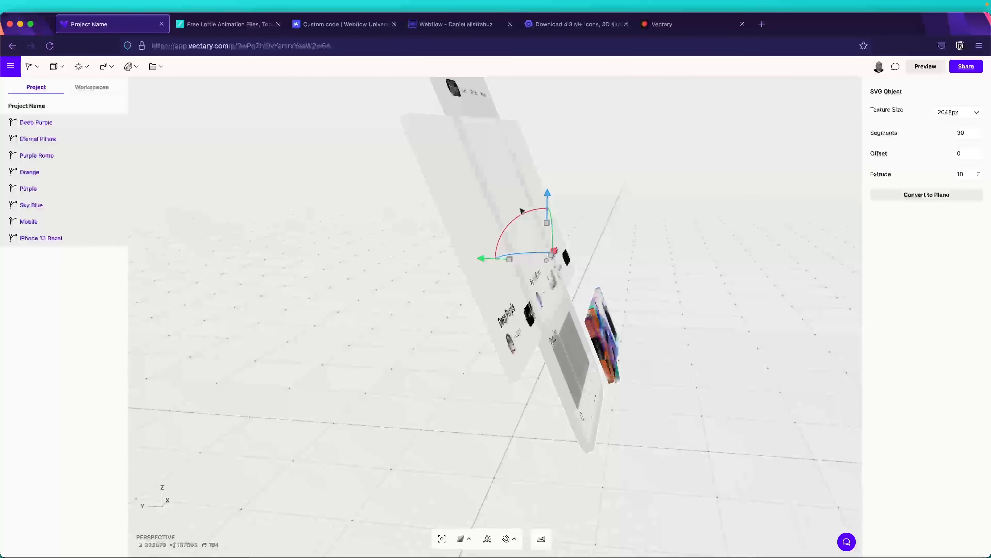
scroll(424, 162, "up", 5)
right_click_drag(537, 137, 368, 204)
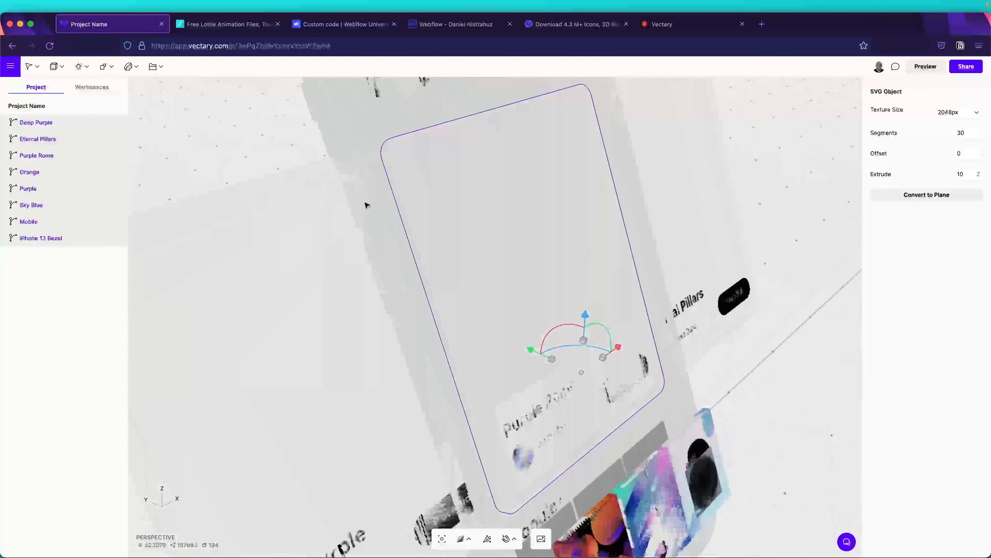
left_click(64, 240)
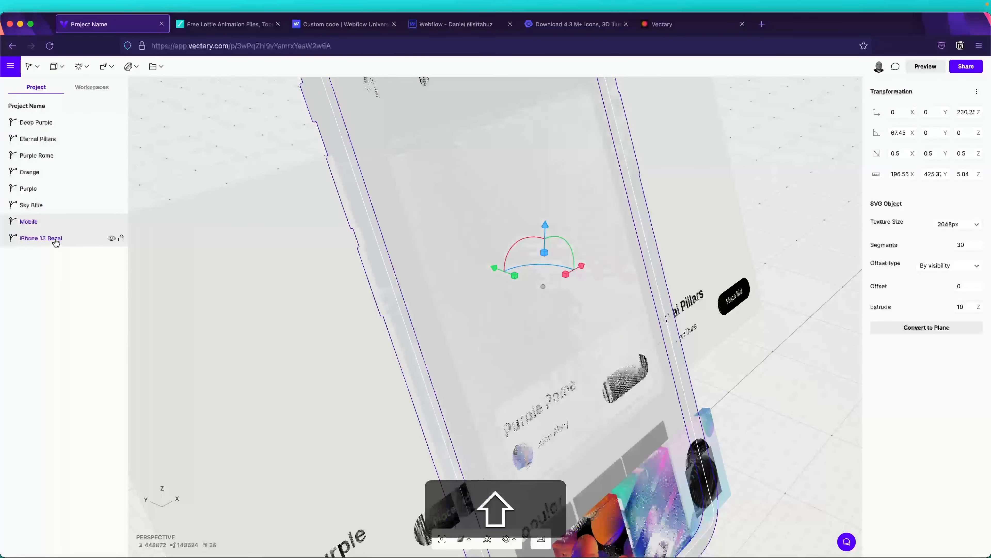
left_click(56, 240, "shift")
double_click(961, 173)
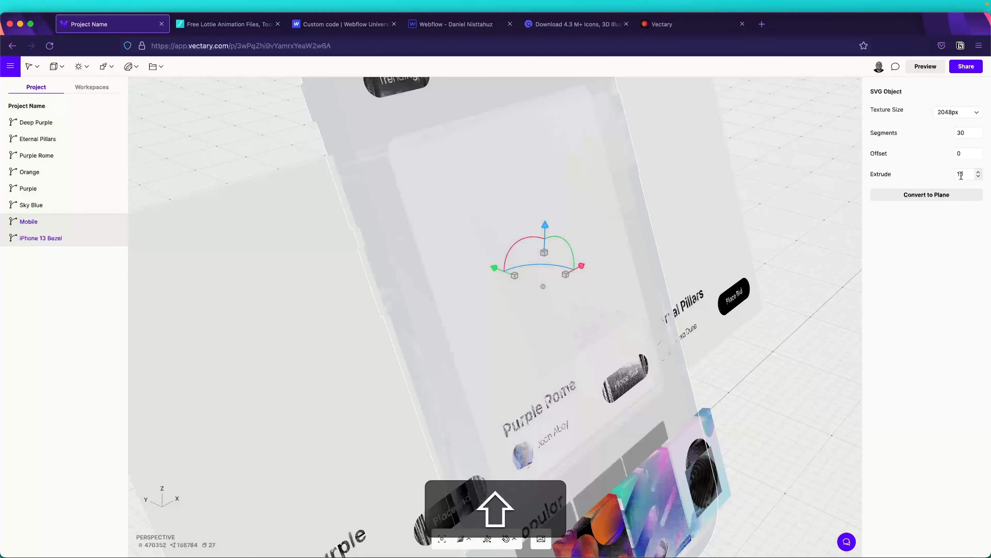
type("30")
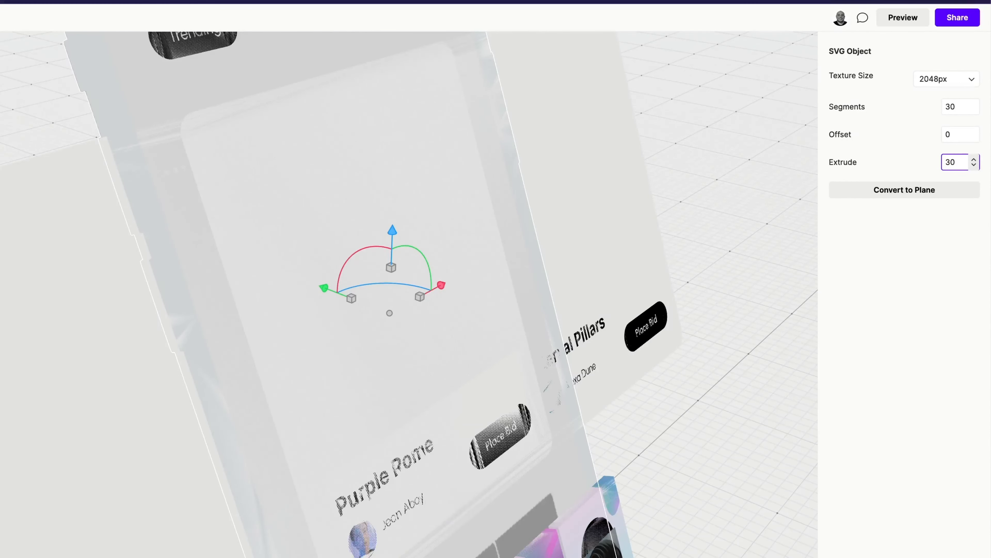
key("Return")
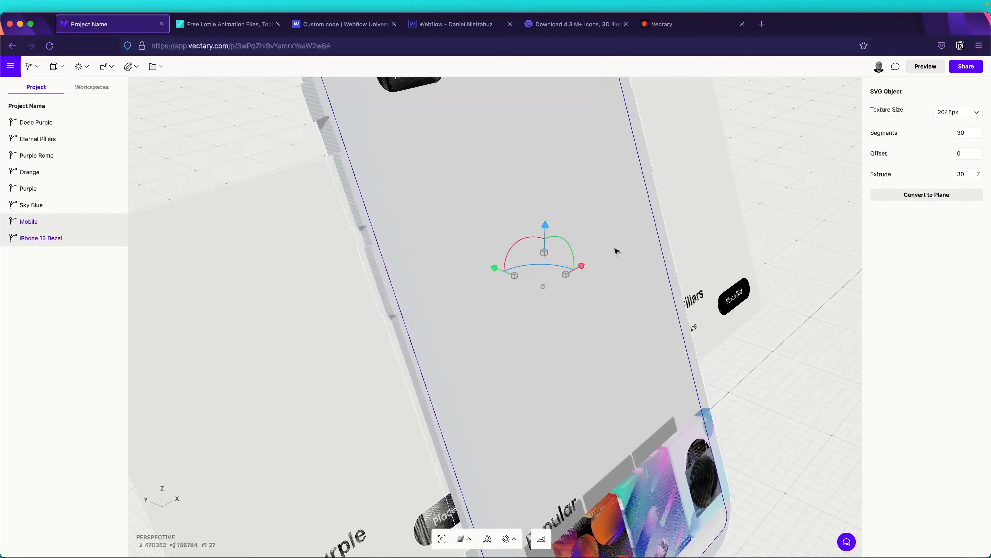
Move the three auction cards and three Popular artworks together along Y in front of the phone, with the cards at about Y -12.
scroll(618, 249, "down", 5)
right_click_drag(346, 186, 310, 185)
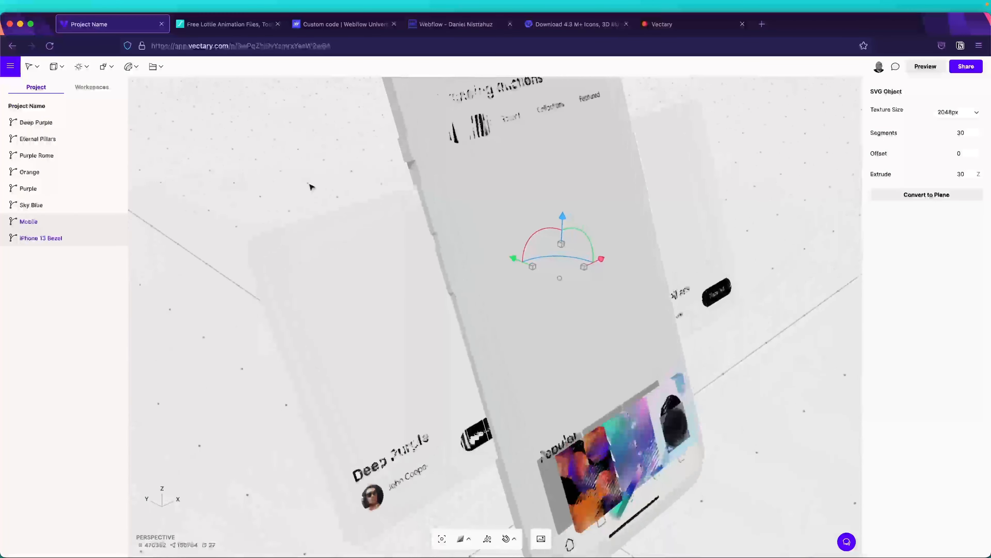
left_click(37, 125)
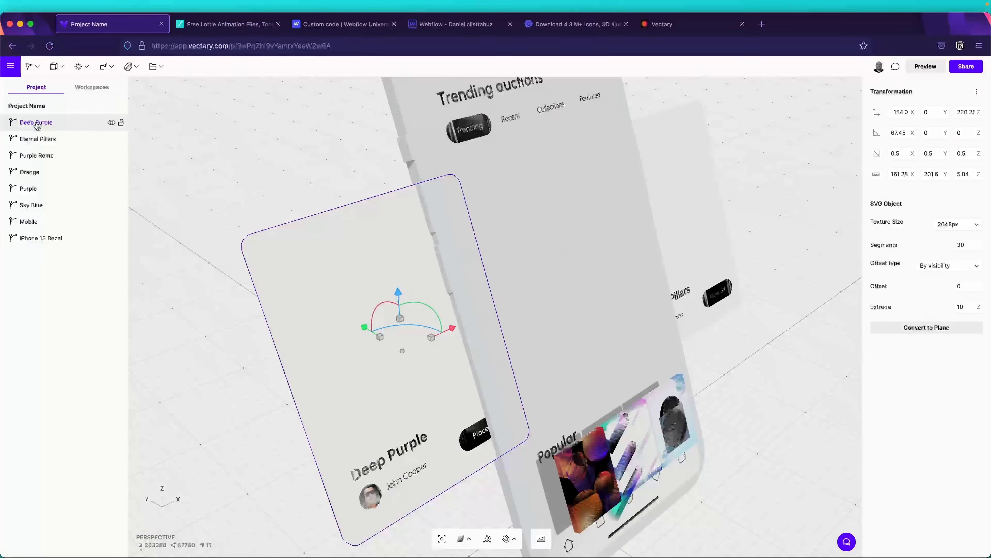
left_click(44, 209, "shift")
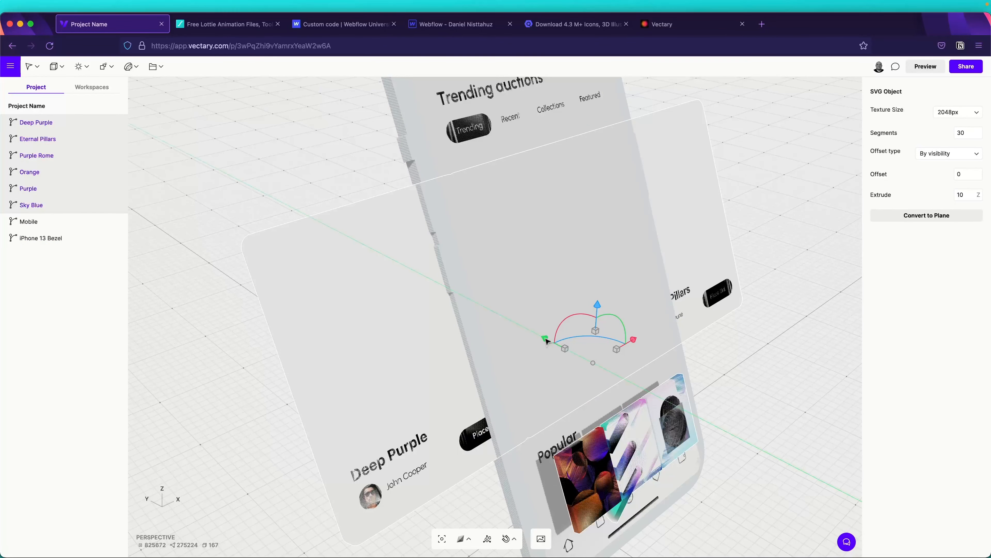
left_click_drag(547, 341, 558, 344)
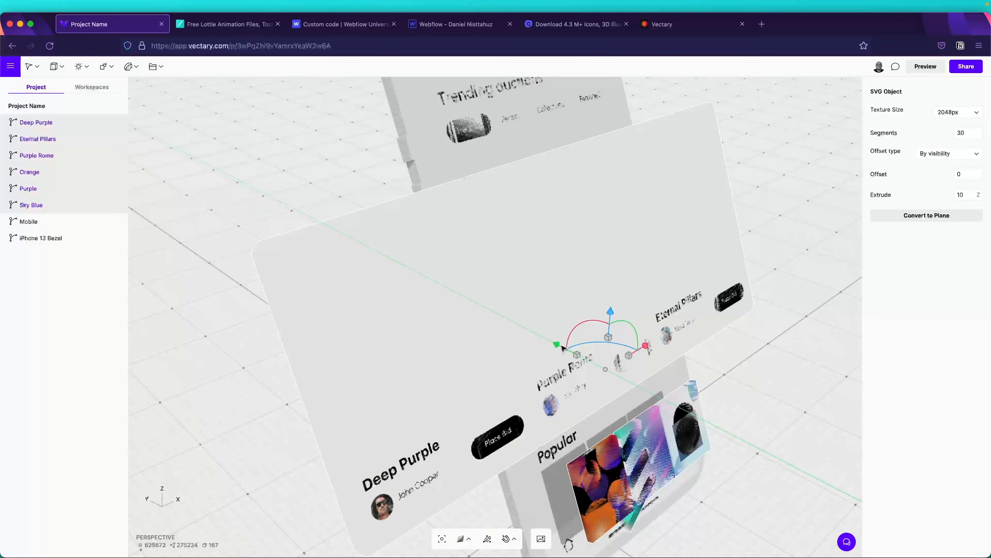
Bring the Purple Rome card forward to about Y -31 and raise it to about Z 253.
left_click_drag(722, 459, 789, 532)
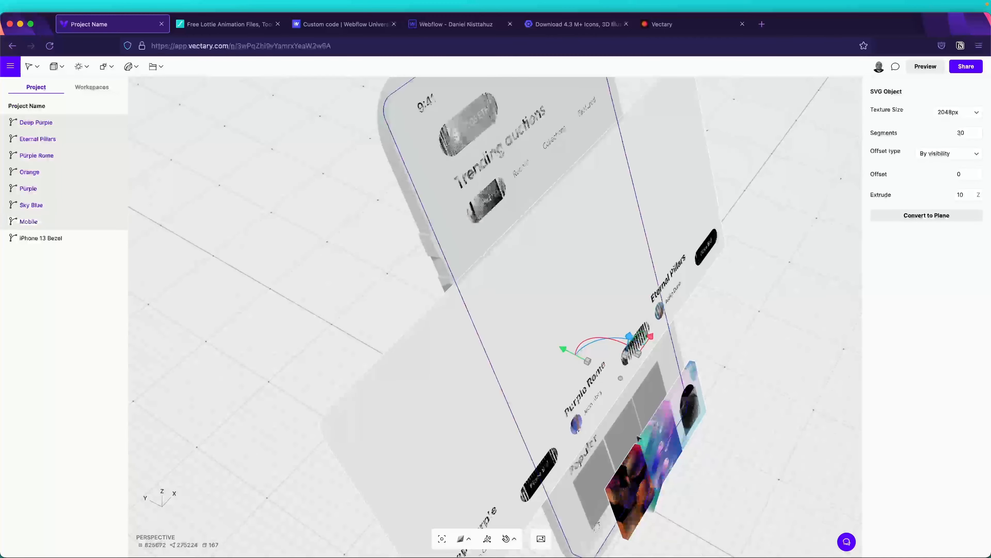
left_click_drag(786, 472, 637, 390)
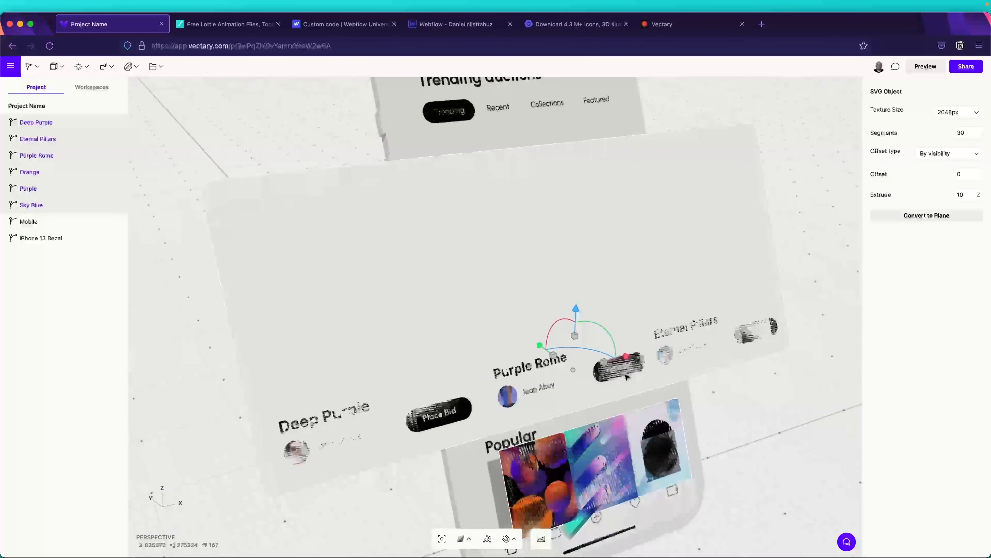
left_click(36, 123)
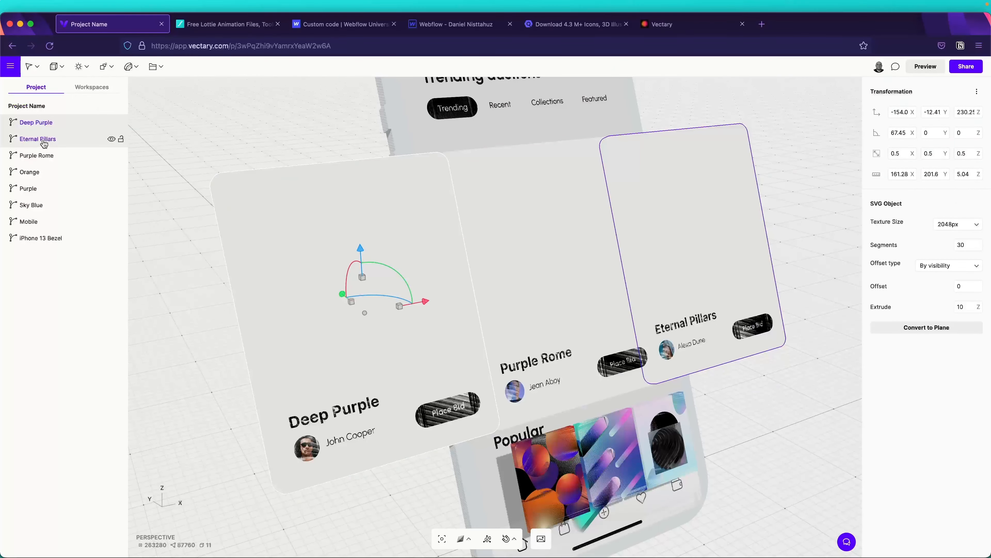
left_click(51, 157)
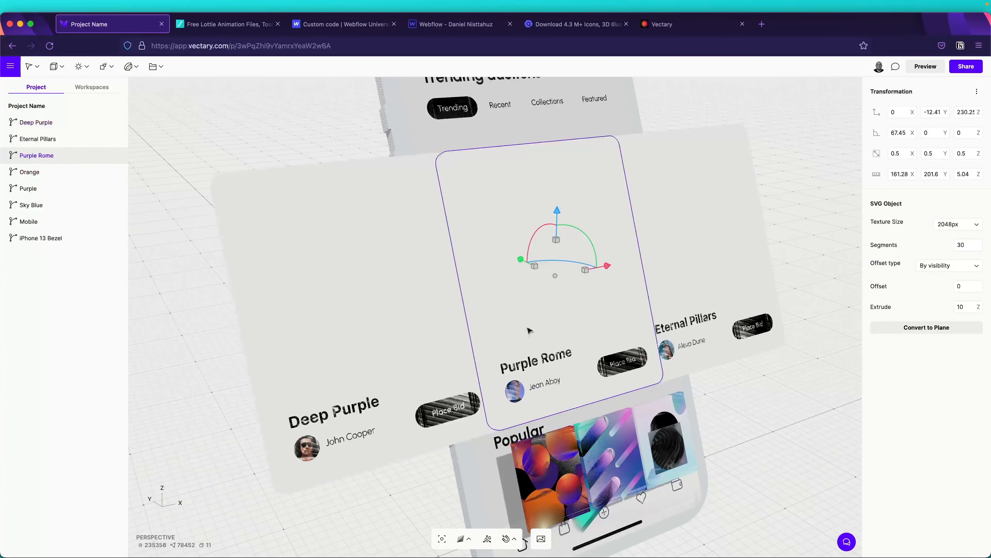
left_click_drag(525, 264, 533, 280)
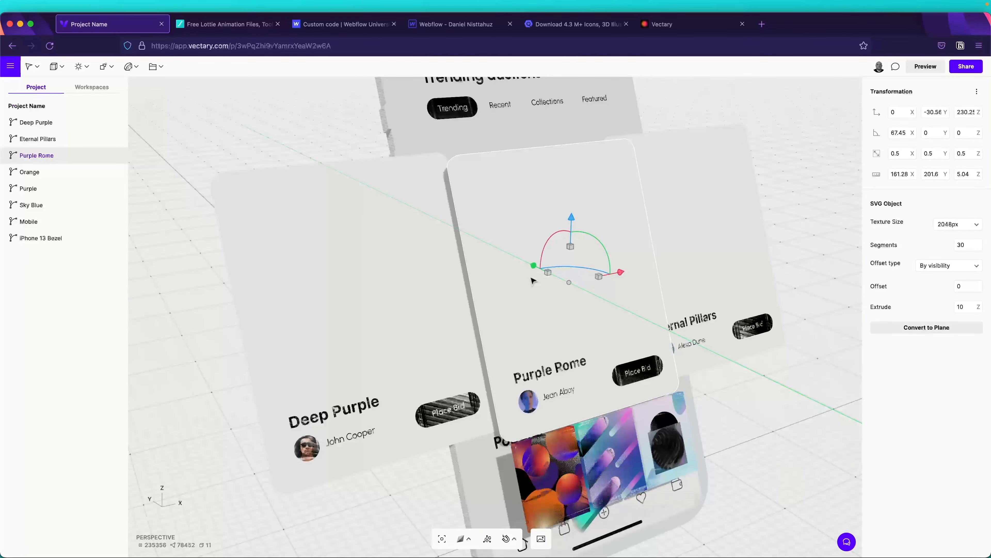
left_click_drag(570, 216, 572, 187)
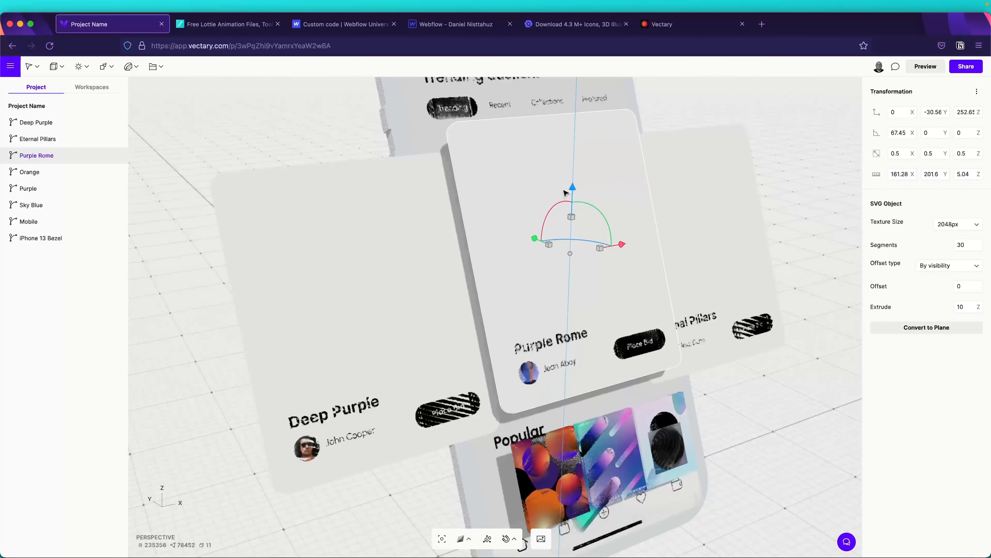
Raise the Deep Purple card to about Z 241 and bring Purple Rome further forward to about Y -42.
left_click(36, 122)
left_click_drag(358, 252, 356, 237)
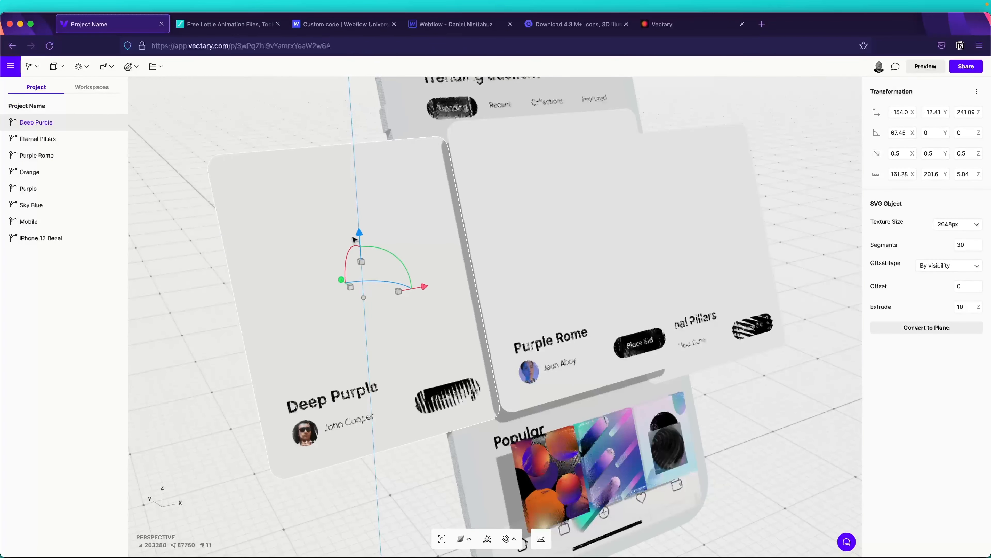
left_click(46, 156)
right_click_drag(815, 201, 328, 204)
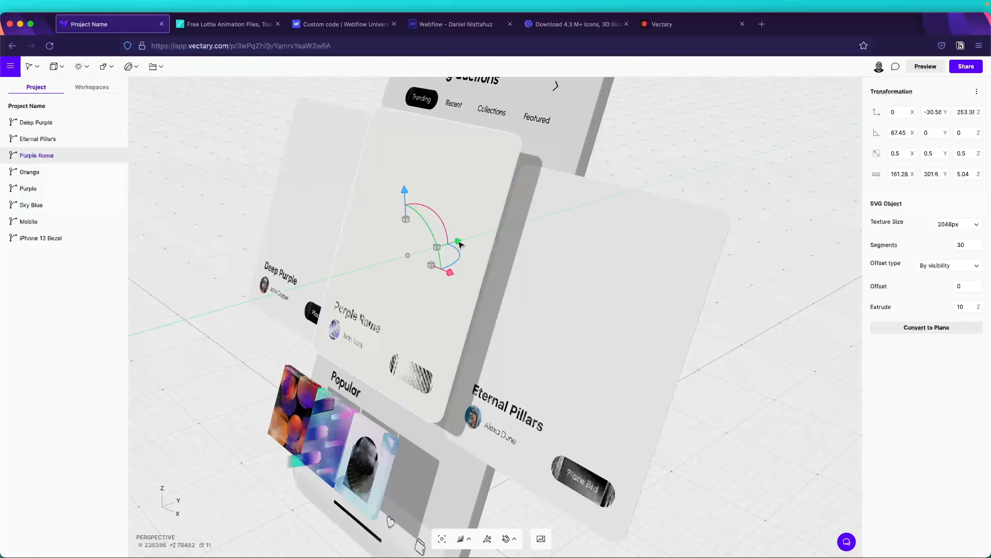
mouse_move(458, 242)
left_mouse_down()
mouse_move(435, 217)
mouse_move(450, 247)
left_mouse_up()
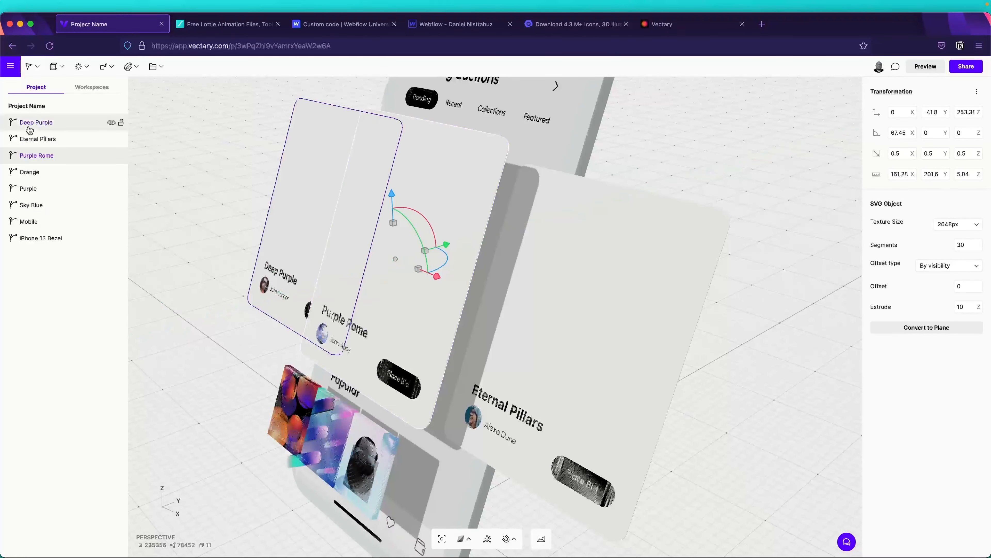
Bring the Eternal Pillars card forward to about Y -26 and raise it to about Z 242.
left_click(39, 139)
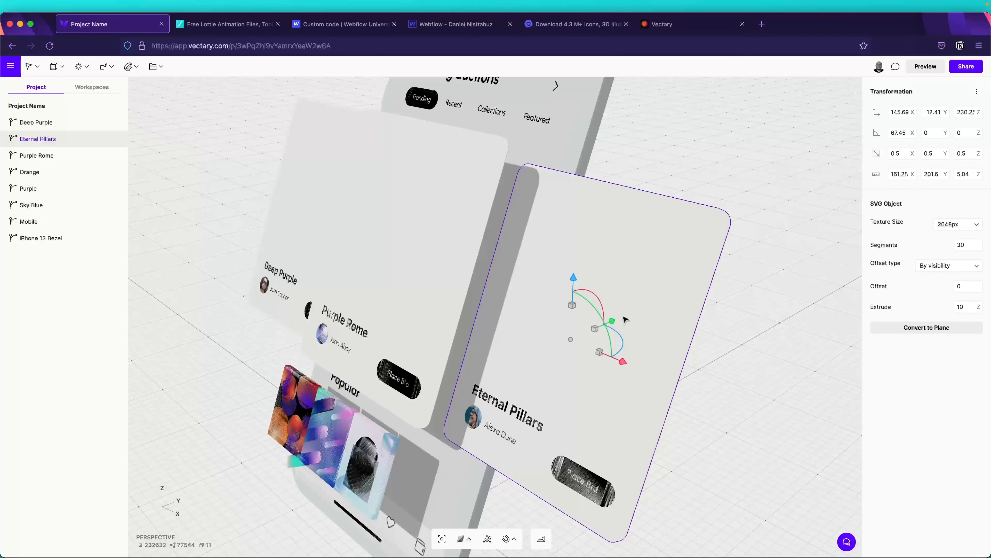
left_click_drag(624, 318, 602, 325)
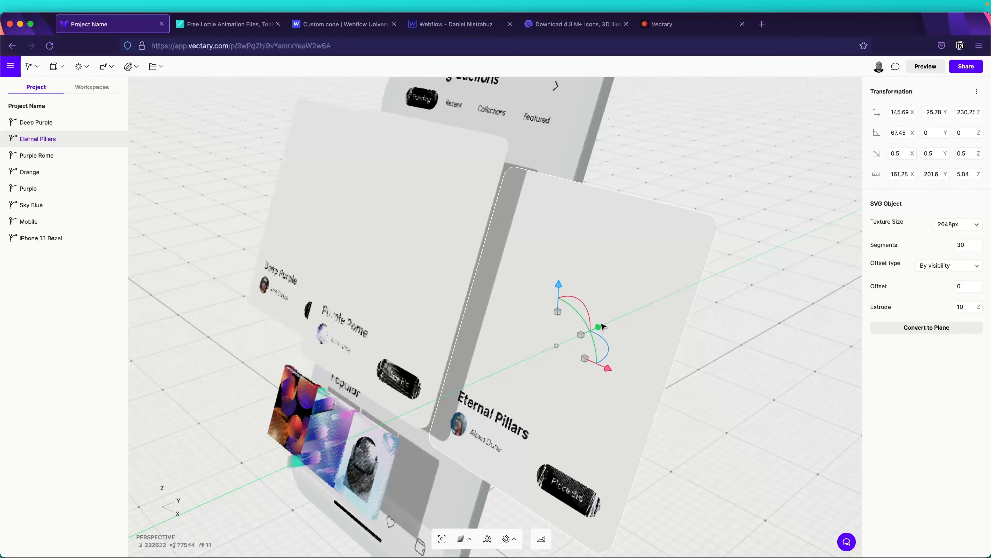
left_click_drag(557, 297, 556, 280)
right_click_drag(650, 328, 803, 380)
key("space")
mouse_move(717, 416)
left_mouse_down()
mouse_move(803, 250)
mouse_move(689, 533)
mouse_move(723, 405)
mouse_move(648, 386)
mouse_move(660, 370)
mouse_move(733, 439)
mouse_move(727, 418)
left_mouse_up()
scroll(727, 417, "down", 5)
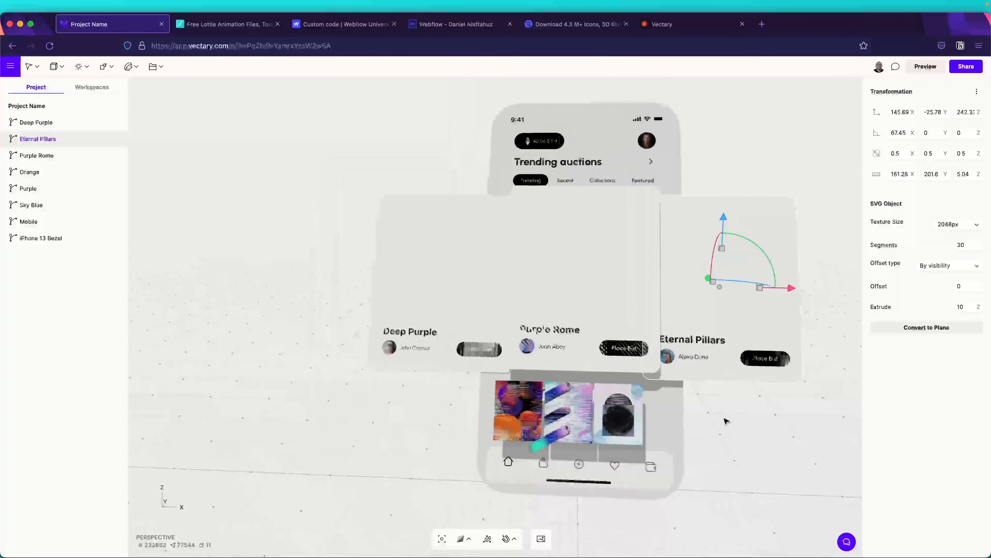
Try raising the Purple artwork to about Z 124 and bringing it forward to about Y -116.
mouse_move(709, 465)
right_mouse_down()
mouse_move(778, 481)
mouse_move(742, 452)
mouse_move(702, 448)
right_mouse_up()
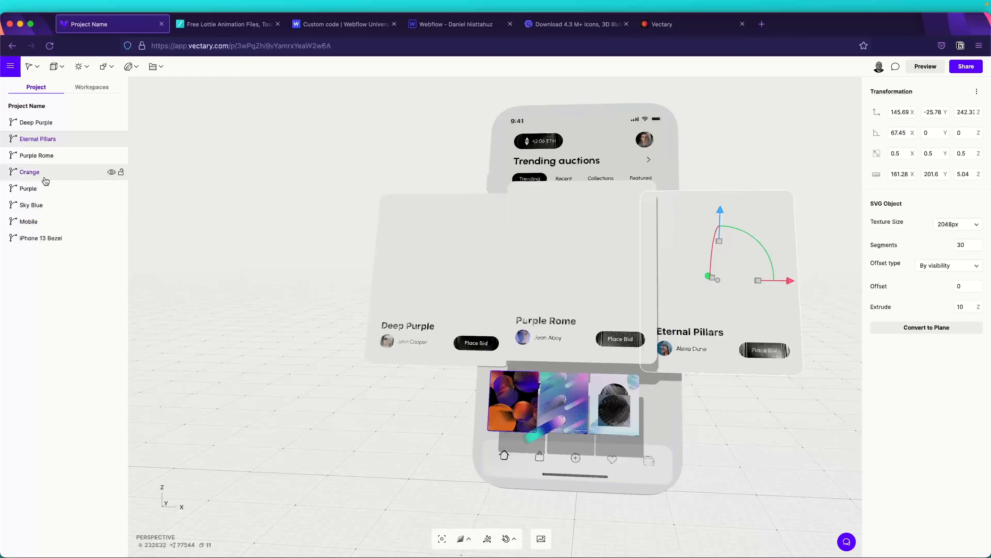
left_click(74, 191)
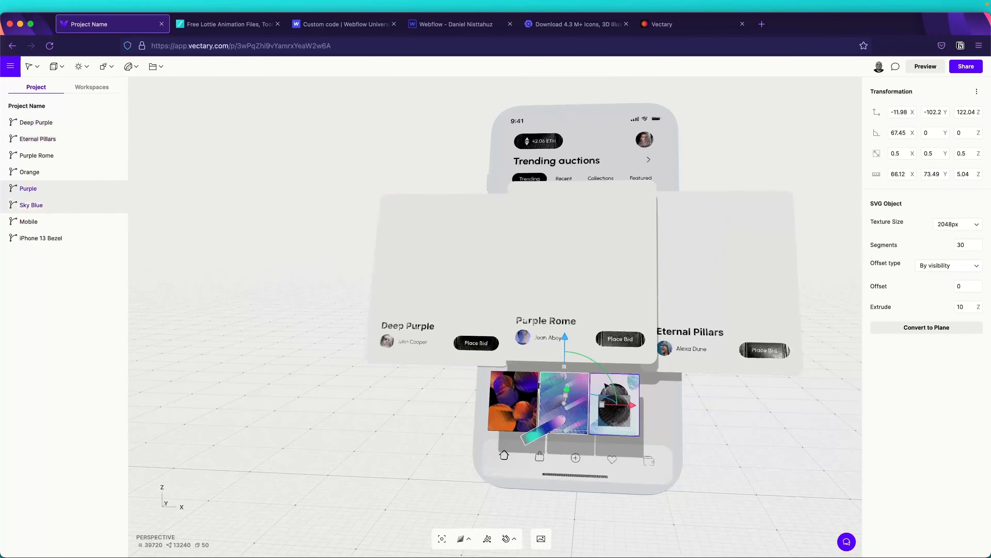
left_click_drag(564, 352, 563, 350)
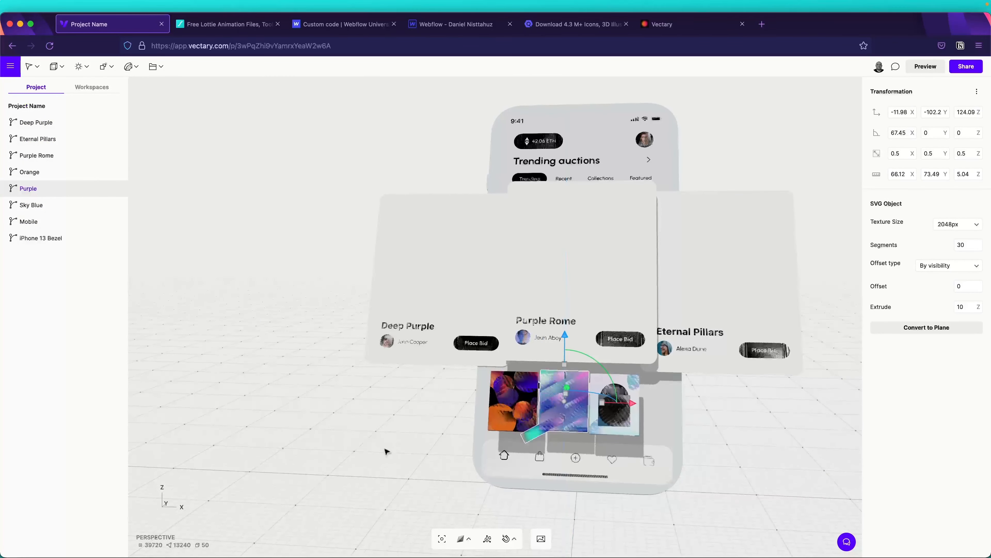
left_click_drag(388, 451, 754, 479)
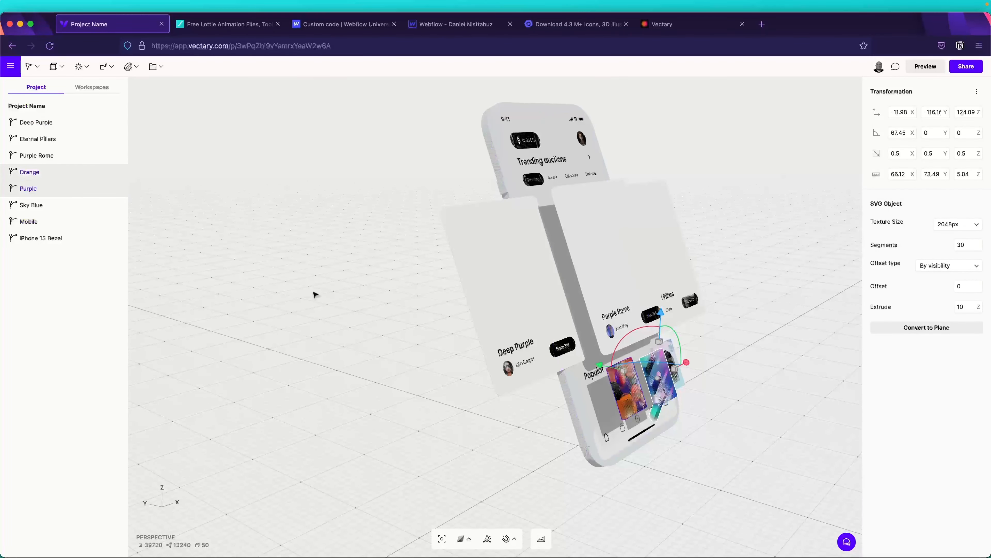
Position the Orange artwork at about Y -89, Z 107 and Purple at about Y -95, Z 113 with its X rotation at about 66°.
left_click(34, 174)
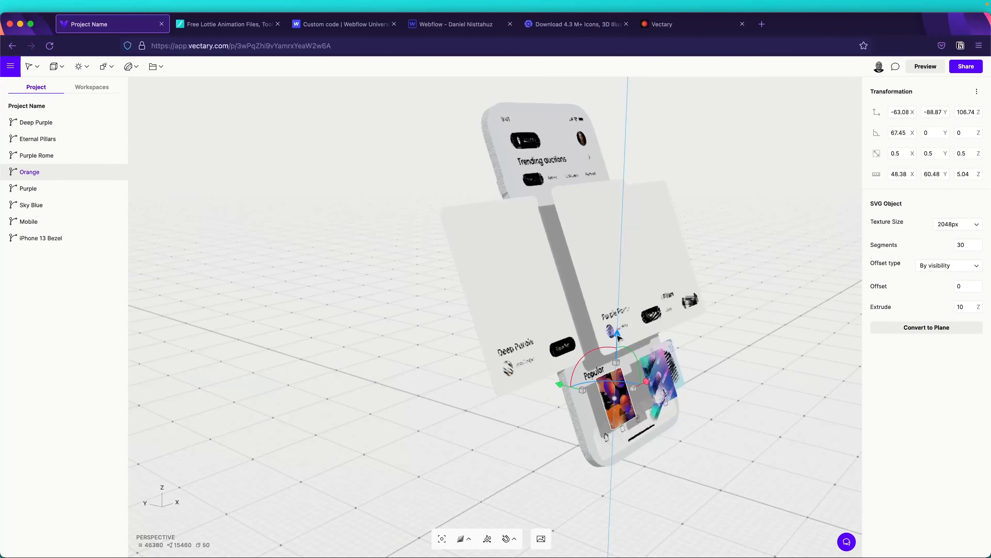
left_click(660, 378)
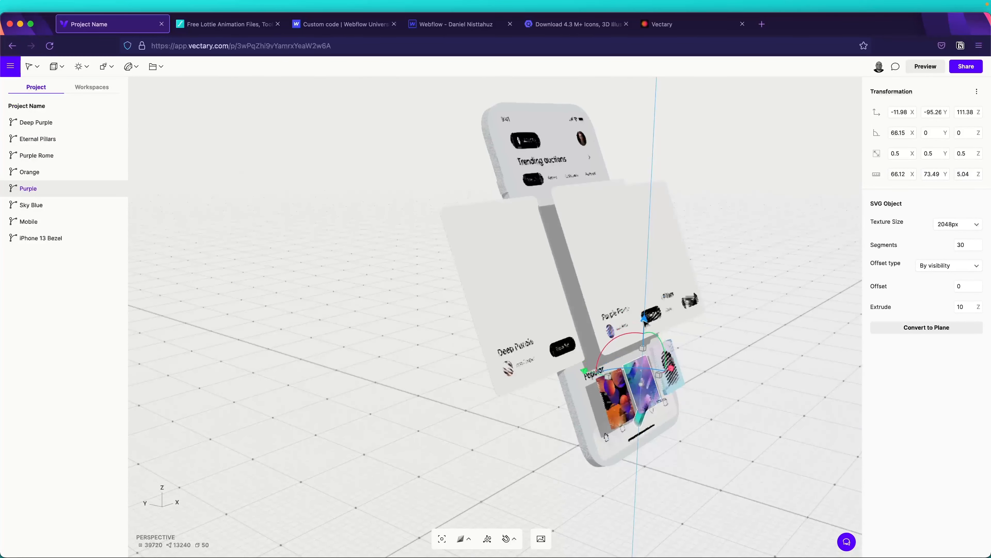
right_click_drag(724, 400, 343, 354)
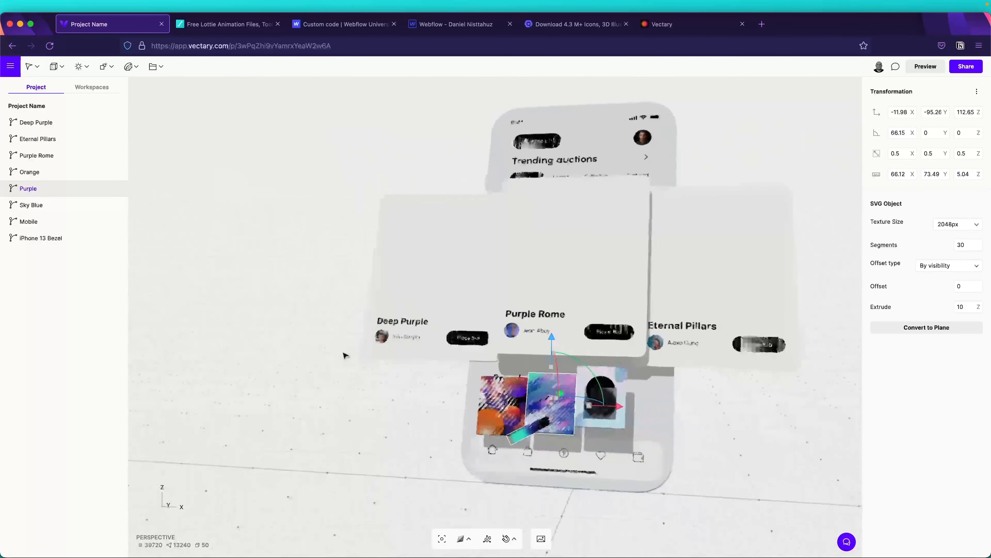
Lower the Sky Blue artwork to about Z 107, then space the row with Sky Blue at about X 54 and Purple at about X -5.
left_click(617, 382)
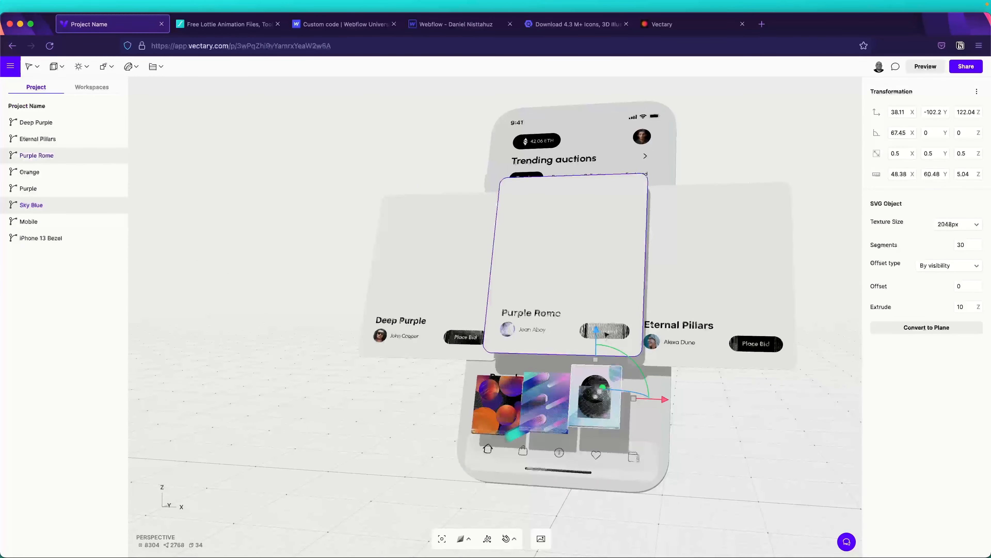
left_click_drag(596, 356, 598, 346)
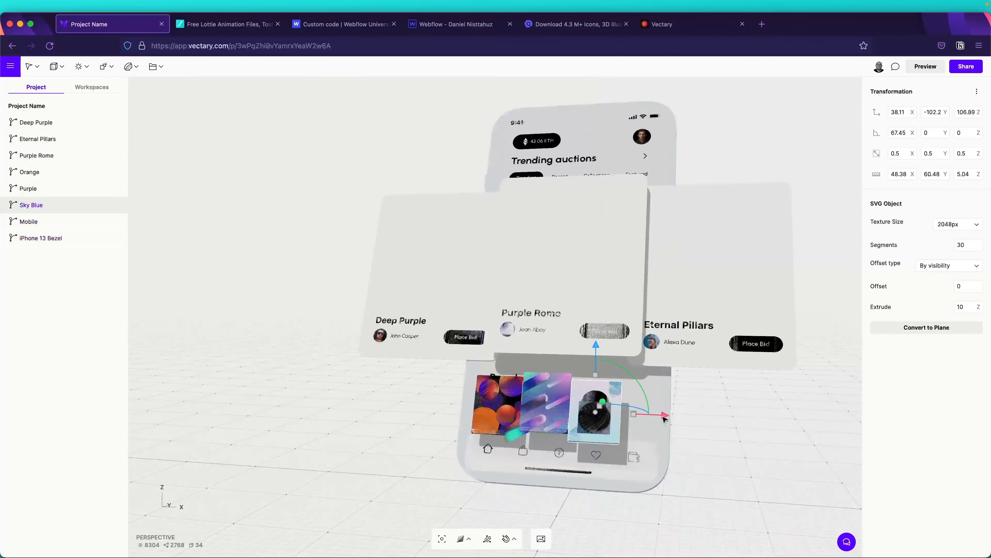
left_click_drag(663, 415, 667, 416)
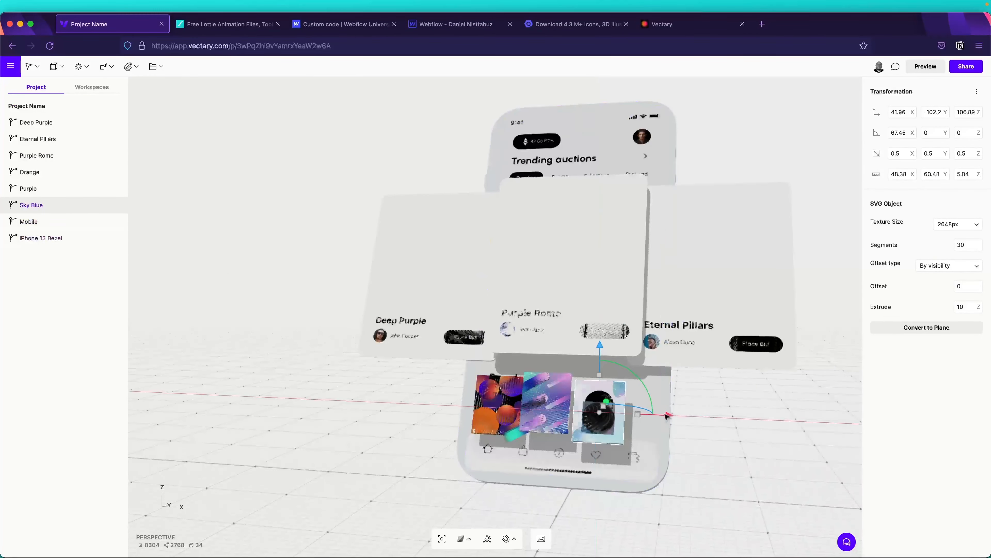
left_click(543, 399)
left_click_drag(613, 407, 620, 408)
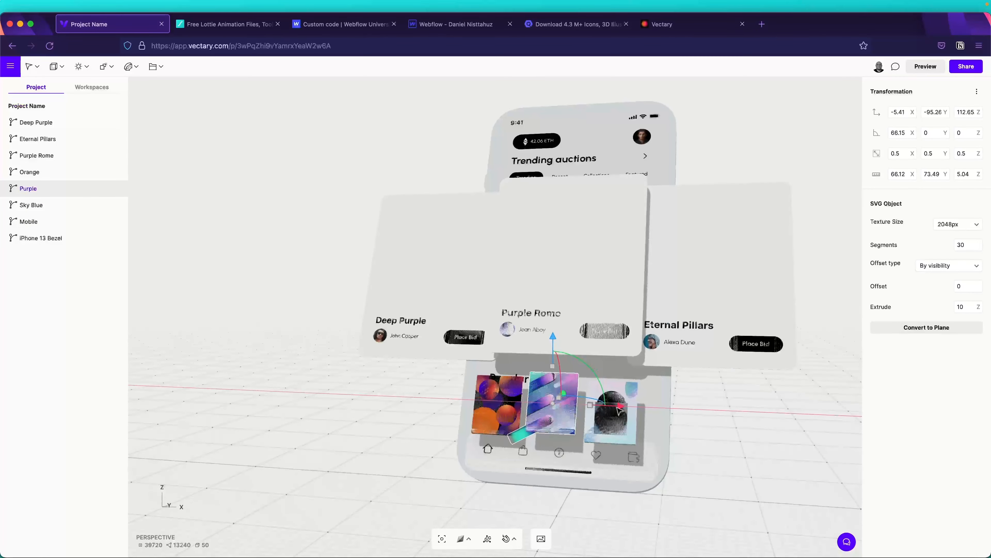
Lower the Orange, Purple and Sky Blue artworks together along Z, with Orange at about Z 101.
right_click_drag(656, 508, 799, 525)
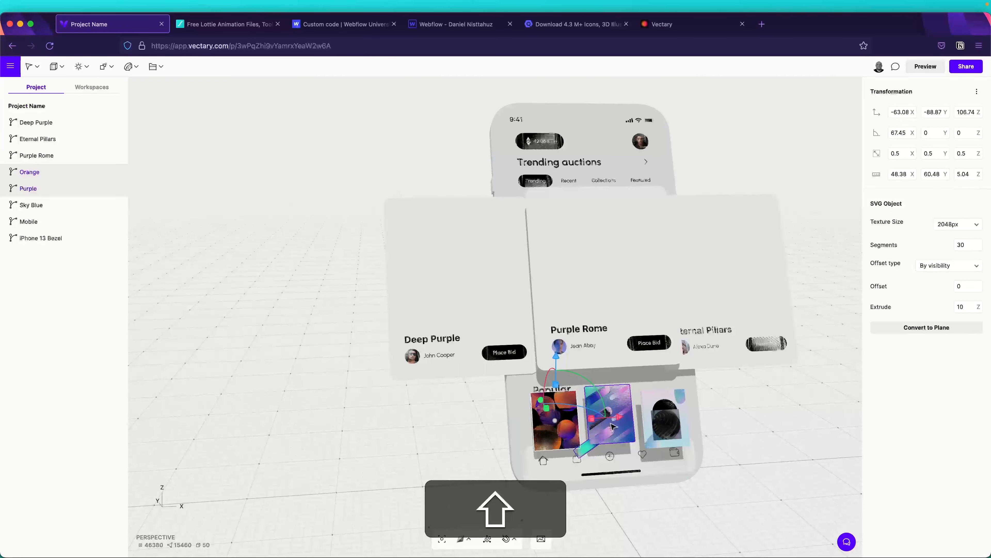
left_click(663, 429, "shift")
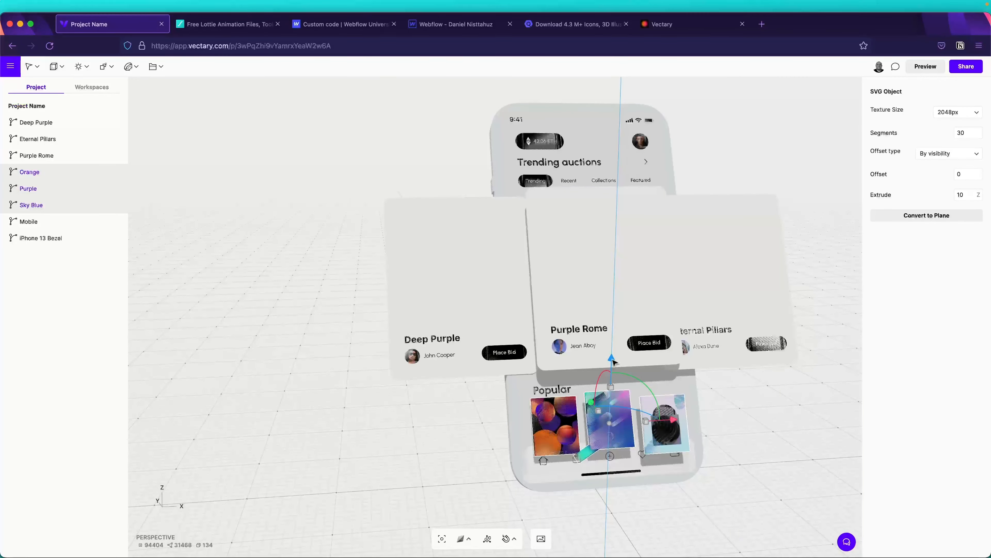
right_click_drag(732, 410, 720, 428)
key("Escape")
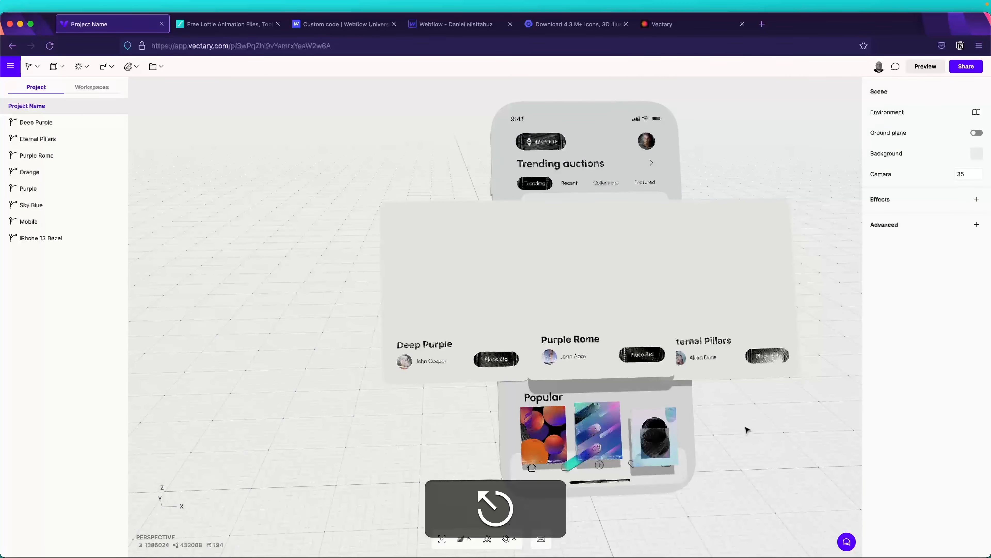
Raise the Sky Blue artwork alone to about Z 112.
left_click(662, 429)
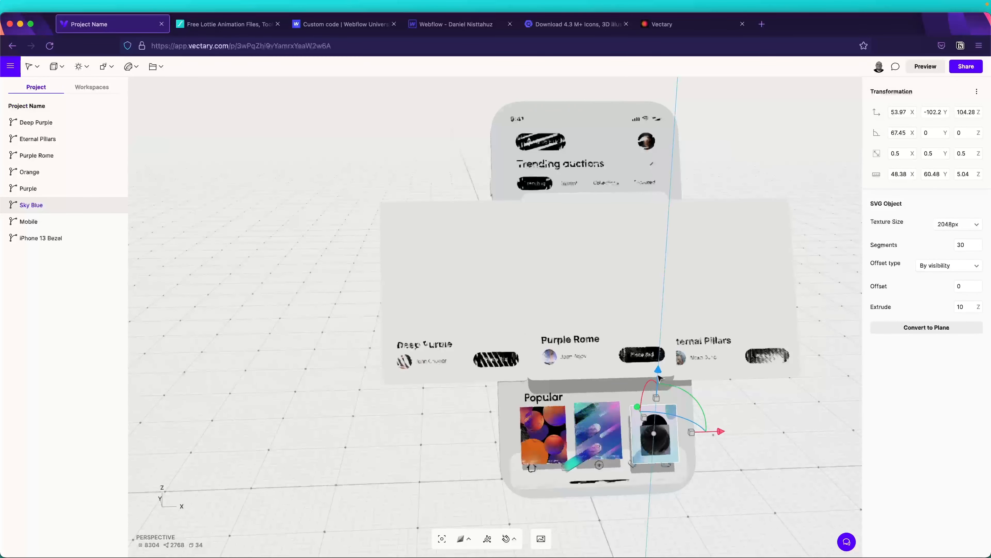
left_click_drag(659, 374, 658, 372)
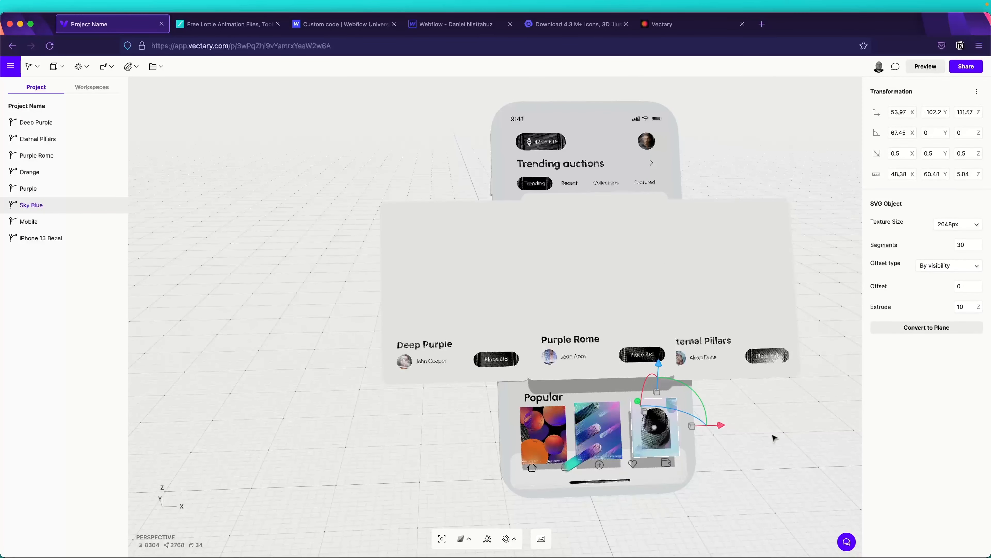
right_click_drag(773, 436, 749, 451)
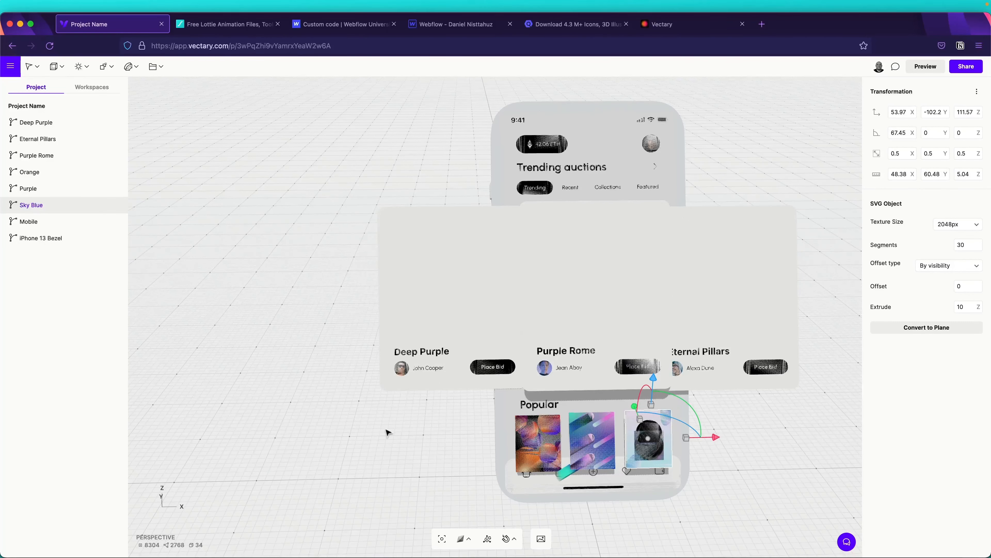
left_click(472, 300)
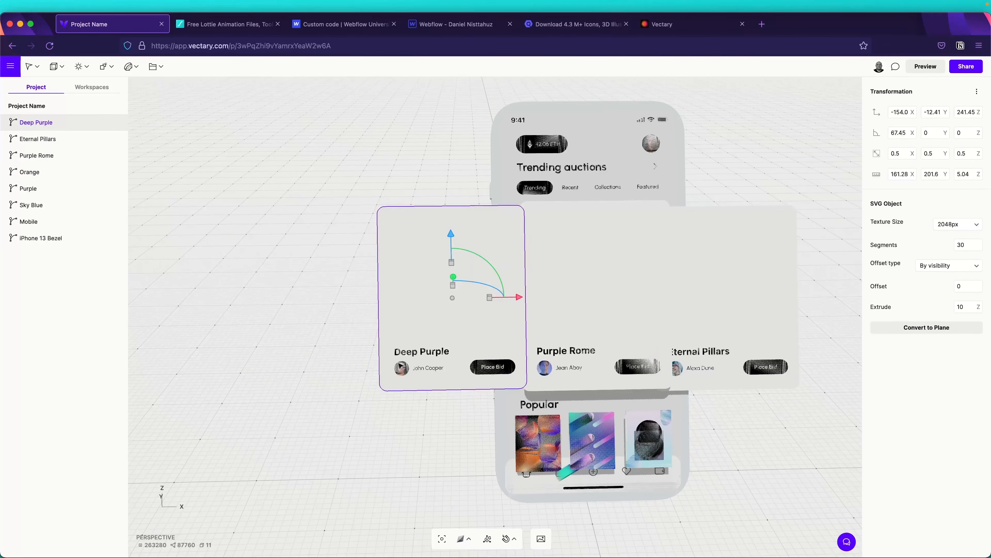
right_click_drag(408, 375, 426, 383)
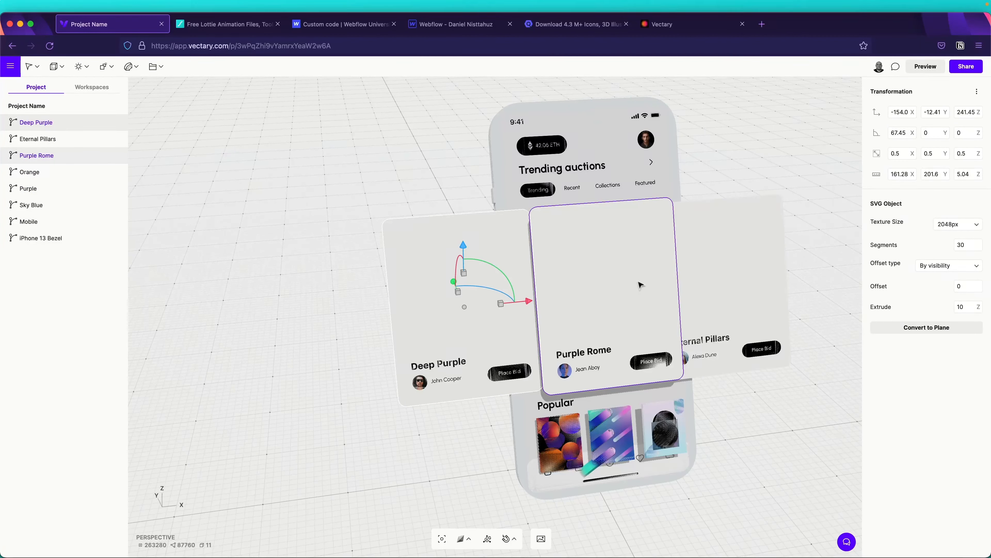
left_click_drag(355, 285, 501, 312)
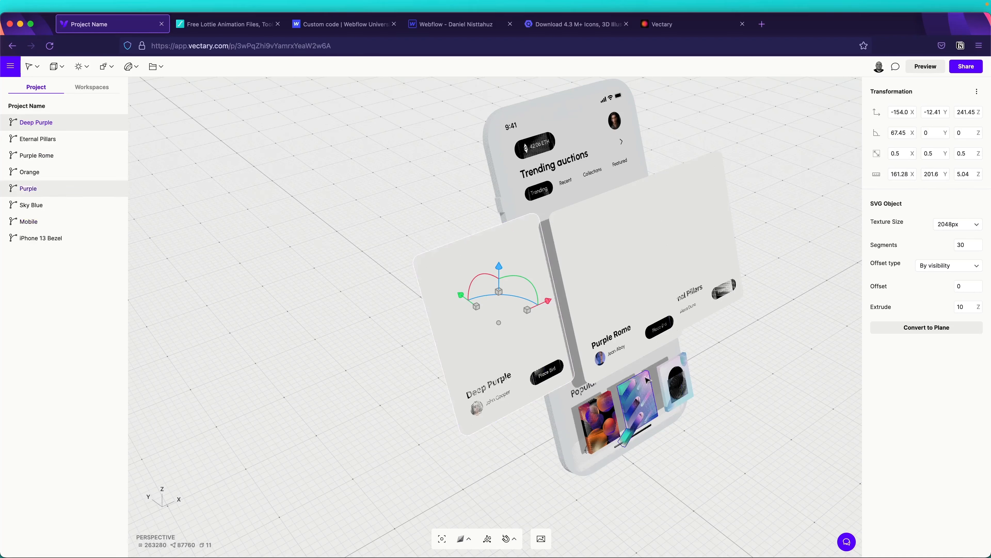
scroll(698, 386, "down", 3)
scroll(697, 387, "up", 5)
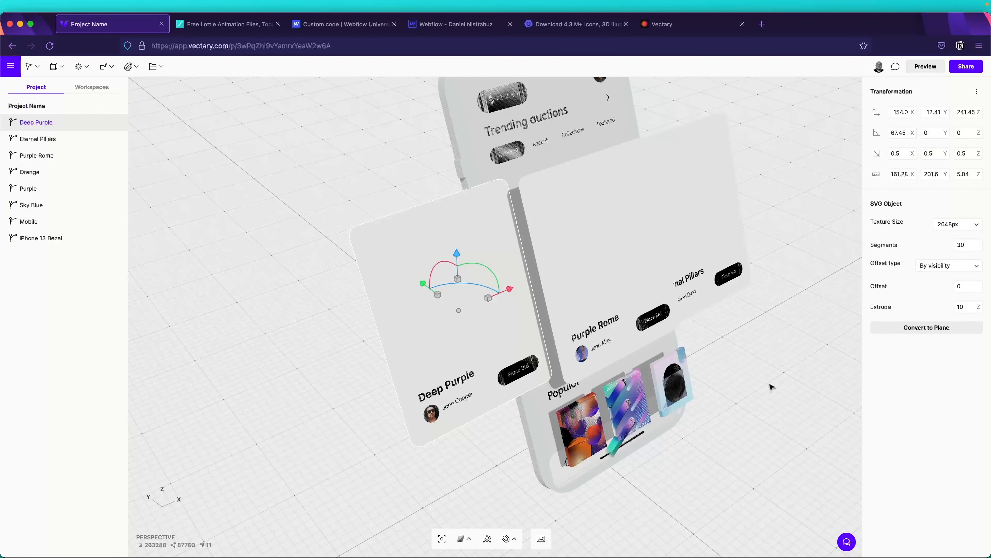
right_click_drag(771, 385, 716, 384)
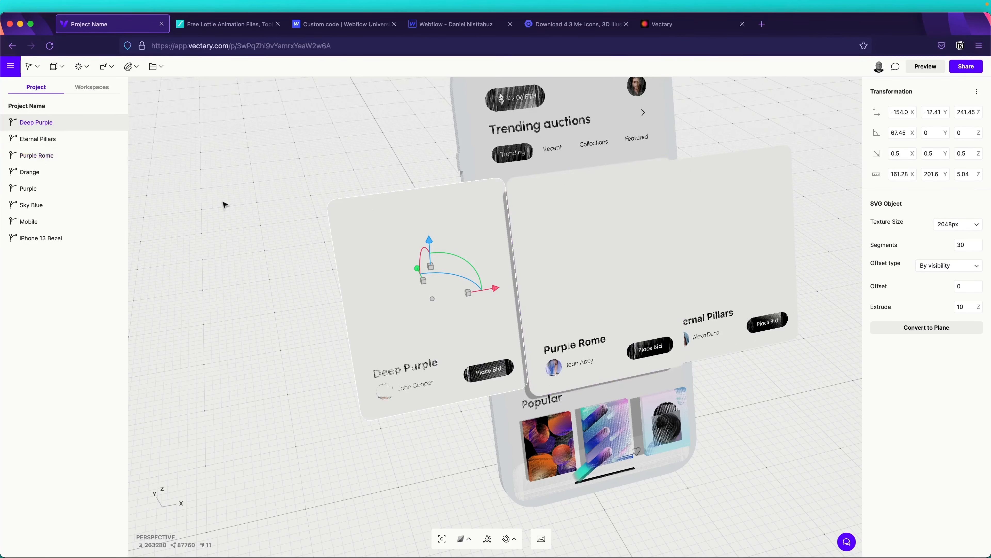
Duplicate the Deep Purple, Eternal Pillars and Purple Rome cards in place as unlinked copies.
left_click(44, 139)
left_click(53, 127)
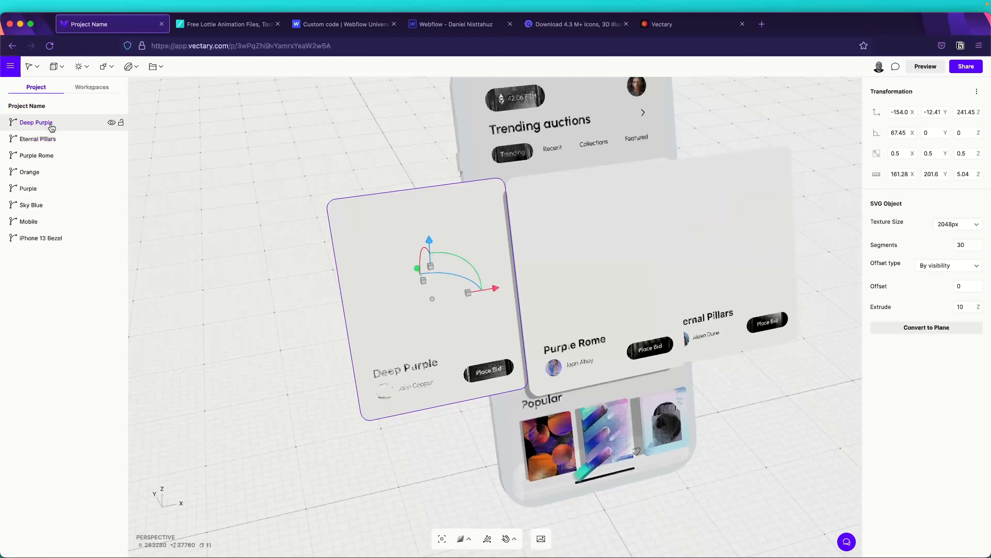
right_click(52, 128)
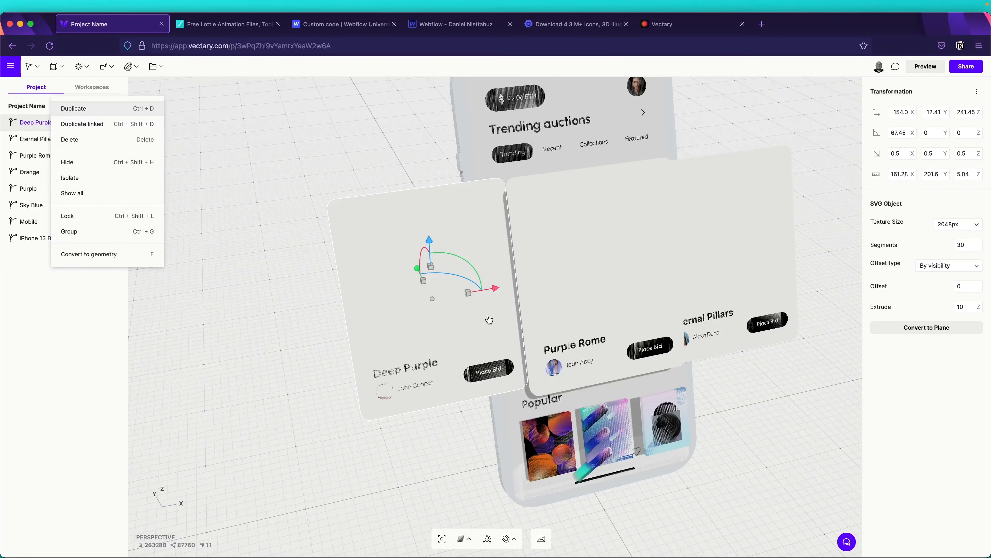
key("ctrl+d")
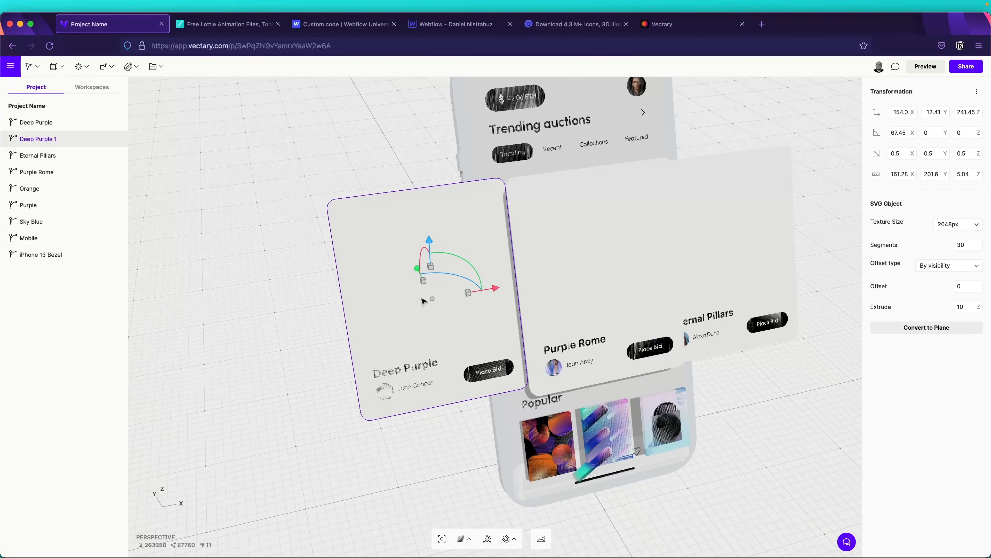
left_click(29, 160)
right_click(29, 160)
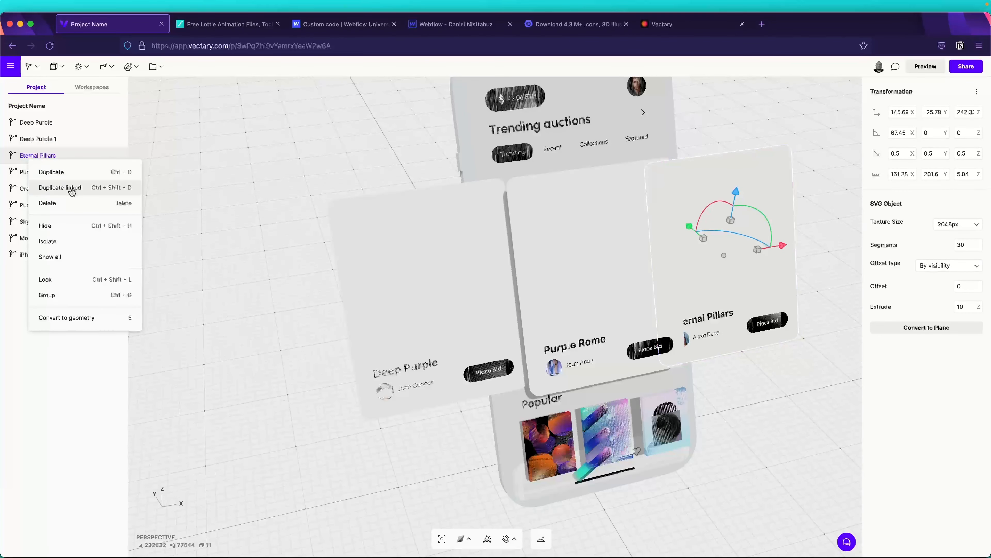
left_click(64, 173)
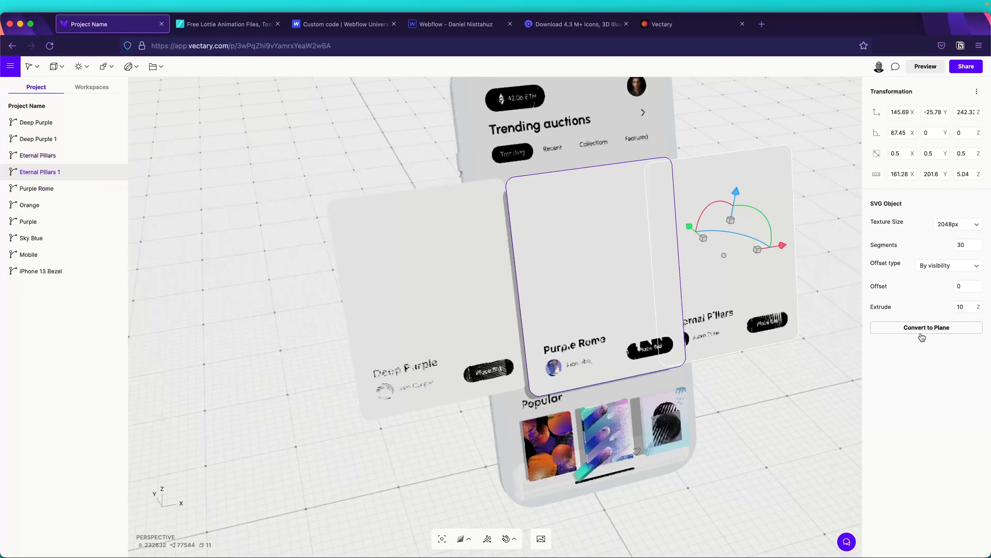
left_click(39, 191)
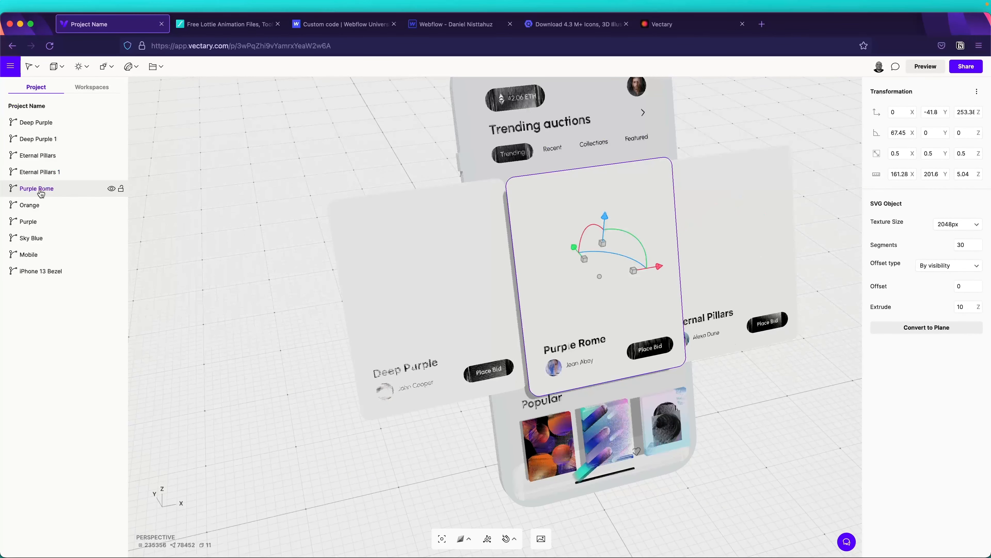
right_click(40, 193)
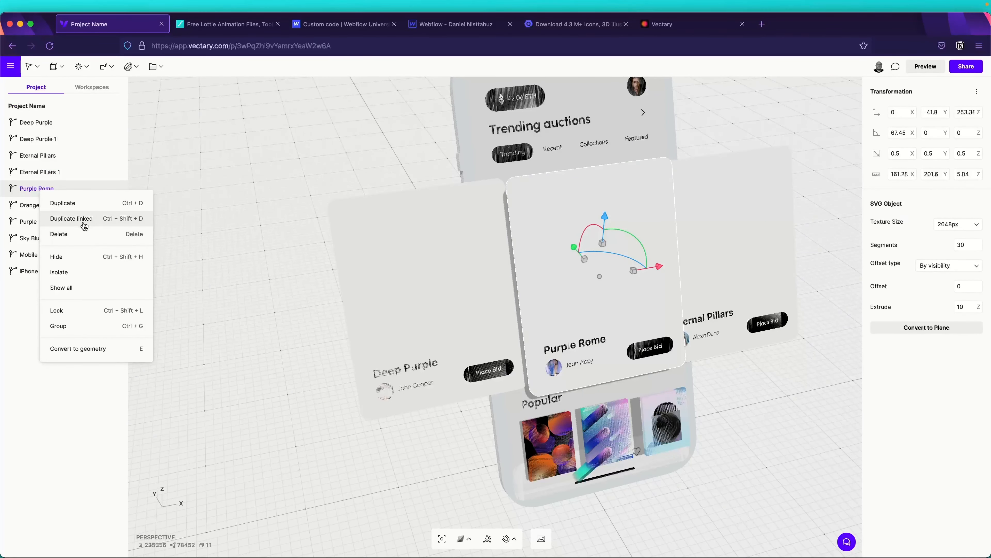
left_click(76, 207)
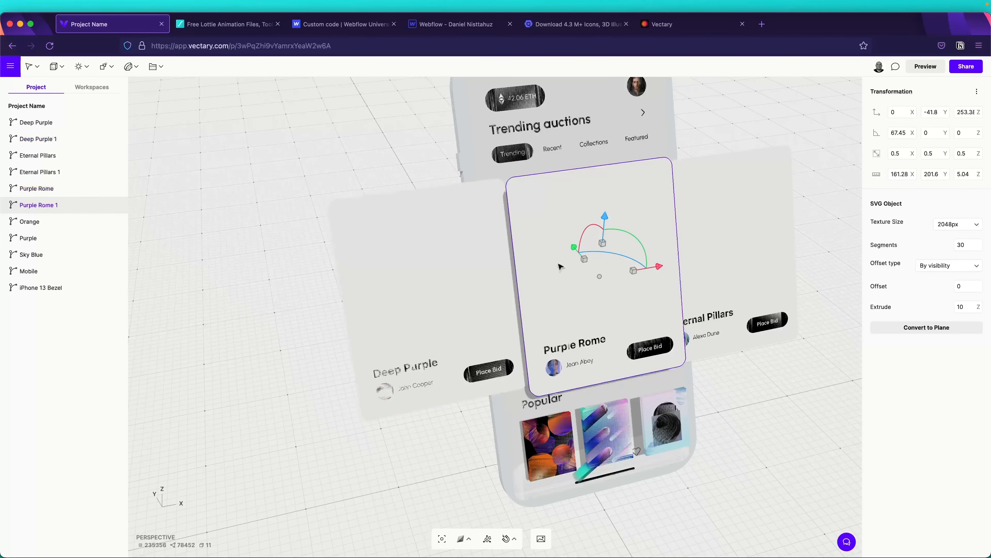
Bake the Orange artwork into mesh geometry and look through its nested groups of paths and circles.
double_click(561, 441)
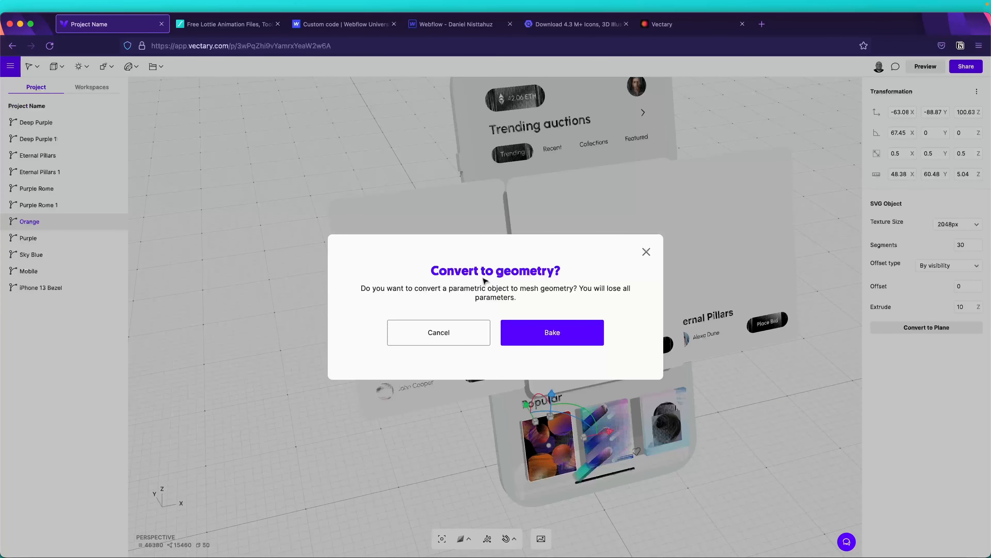
left_click(569, 337)
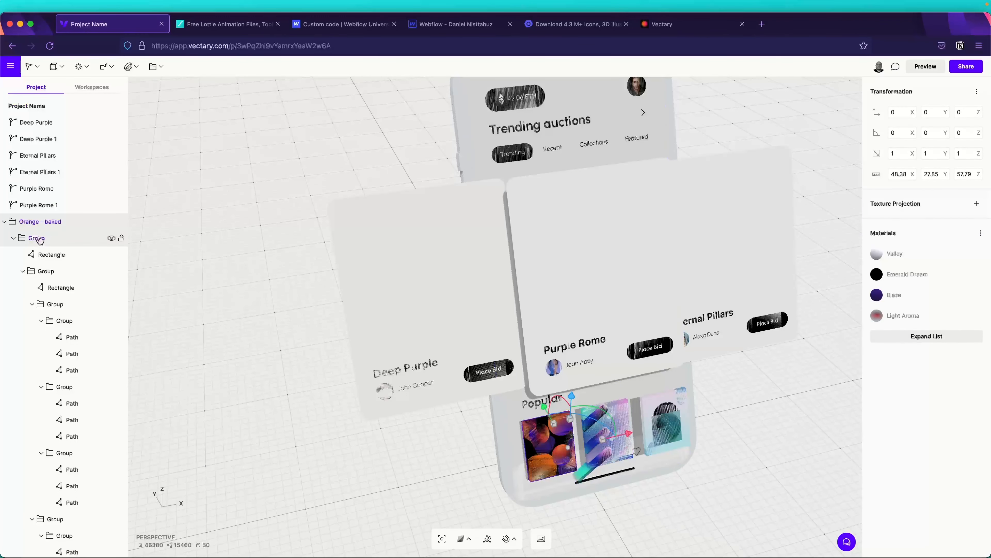
scroll(46, 270, "down", 1)
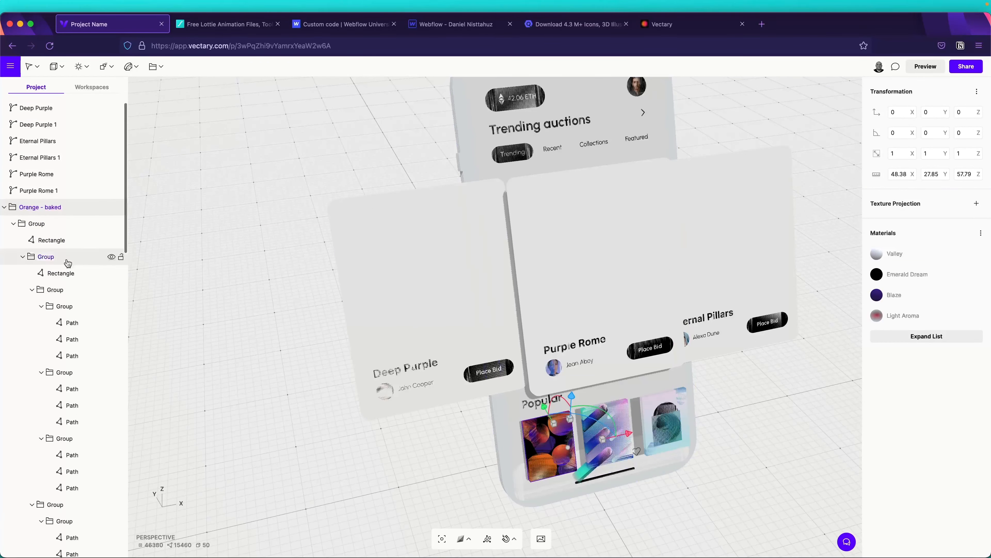
scroll(74, 288, "down", 6)
scroll(74, 288, "down", 20)
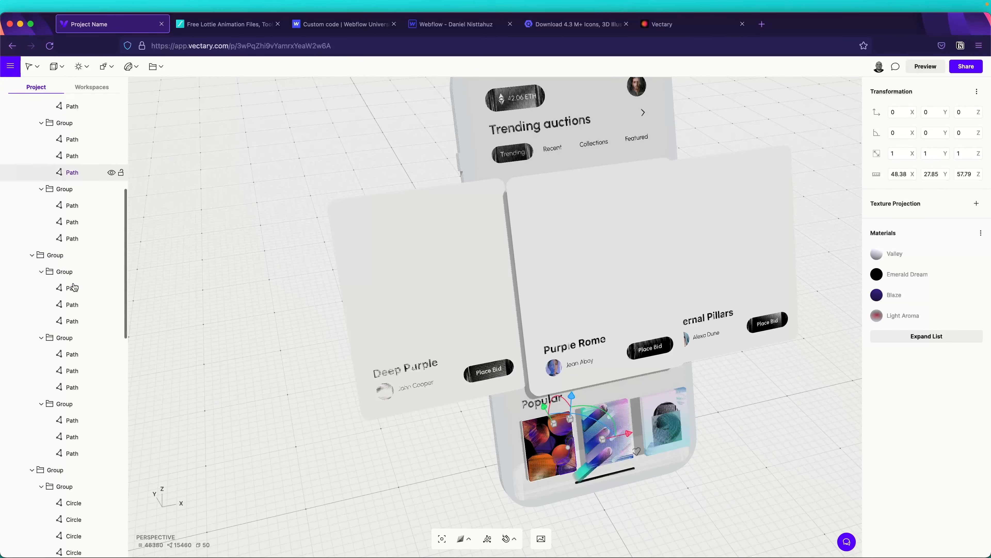
scroll(74, 287, "down", 3)
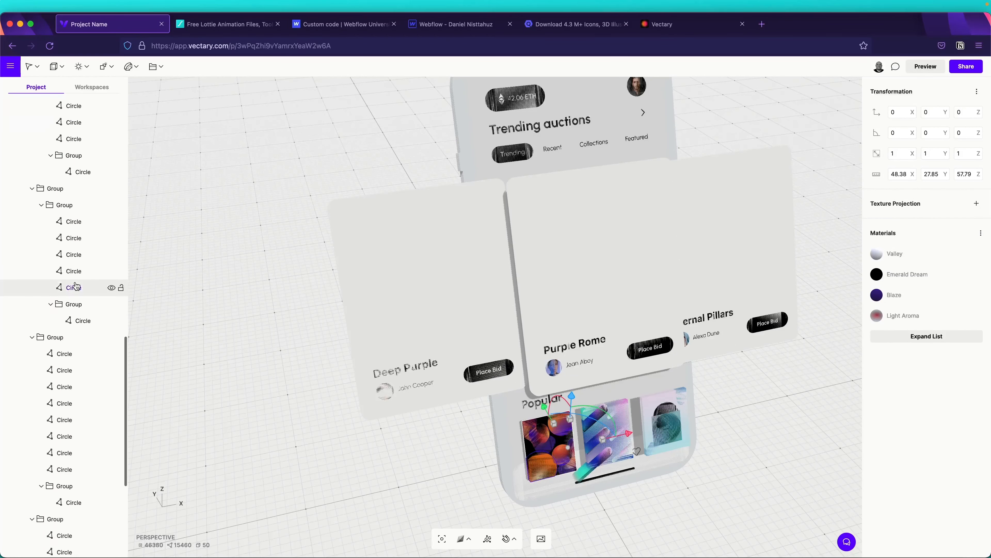
Toggle the visibility of the base rectangle and the nested group in the baked Orange artwork to tell the parts apart.
scroll(580, 462, "up", 5)
scroll(580, 462, "up", 5)
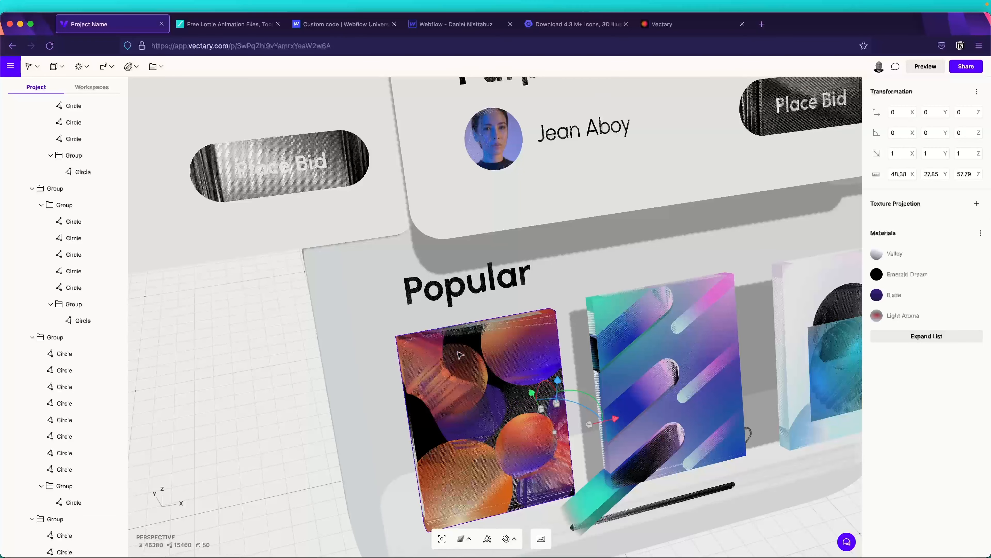
right_click_drag(265, 370, 276, 322)
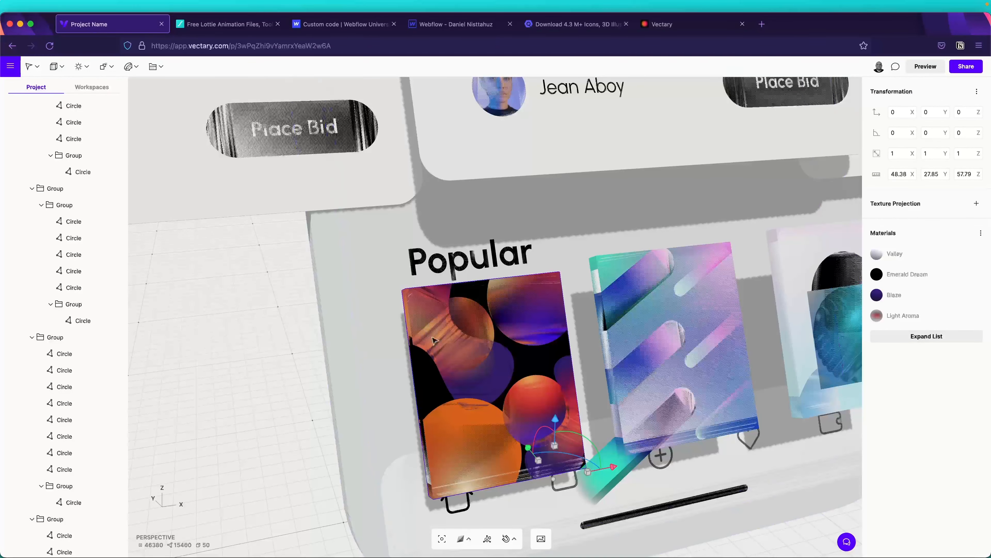
scroll(95, 315, "up", 10)
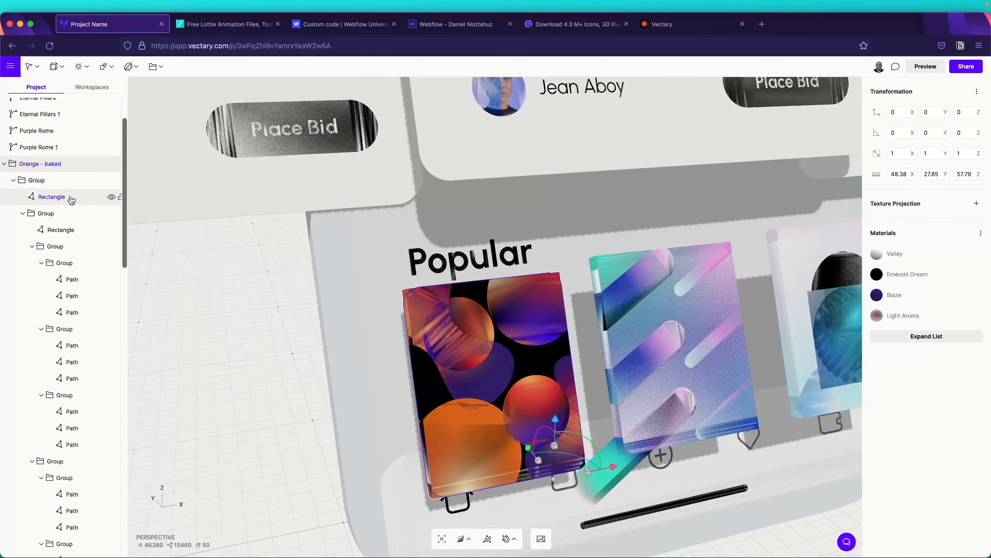
left_click(111, 198)
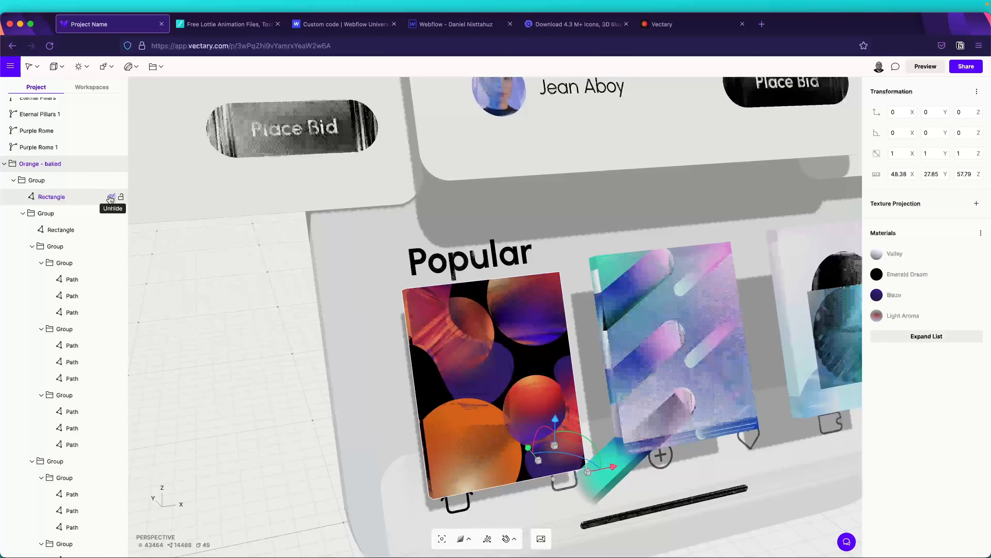
left_click(111, 198)
left_click(61, 198)
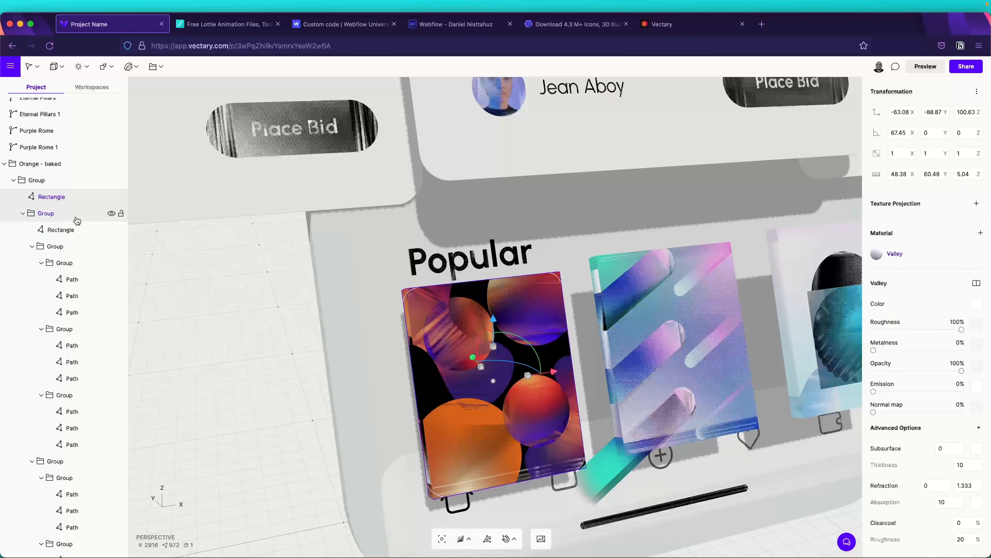
left_click(111, 214)
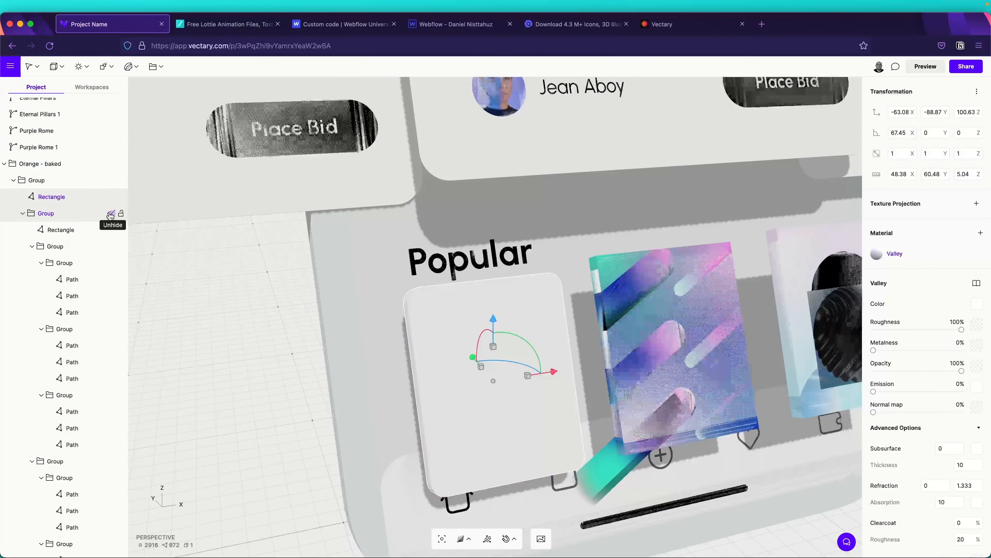
left_click(111, 213)
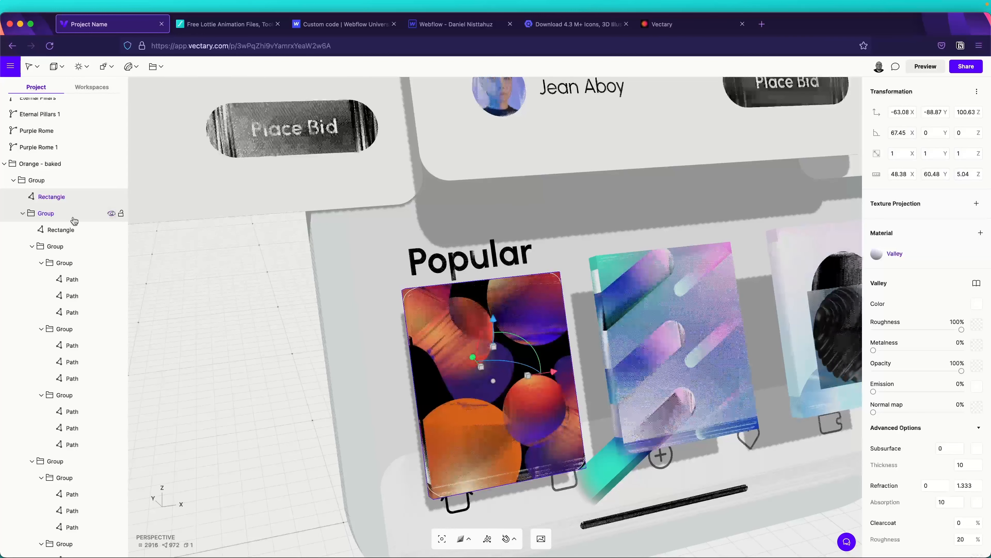
Delete the nested artwork group from the baked Orange object, keeping only its base rectangle.
left_click(61, 231)
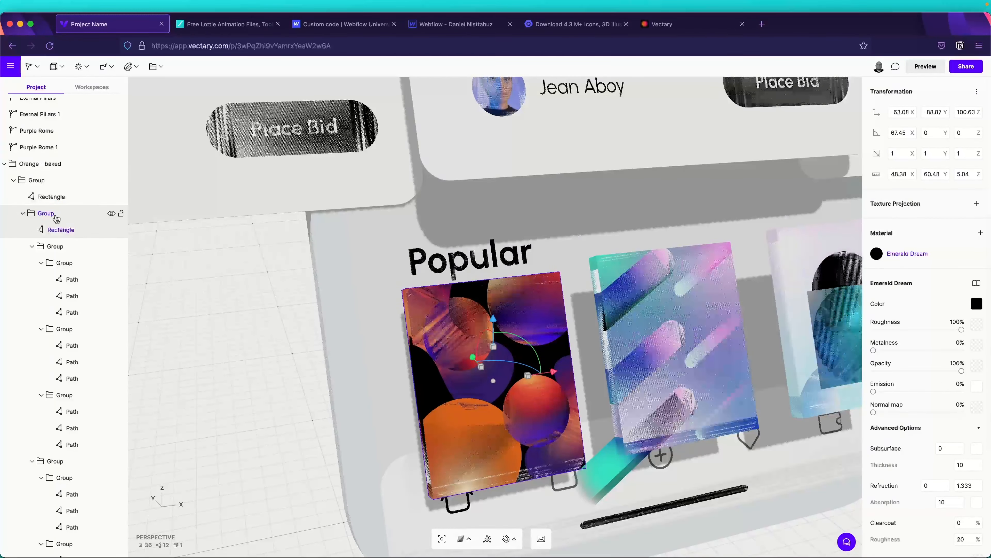
left_click(57, 217)
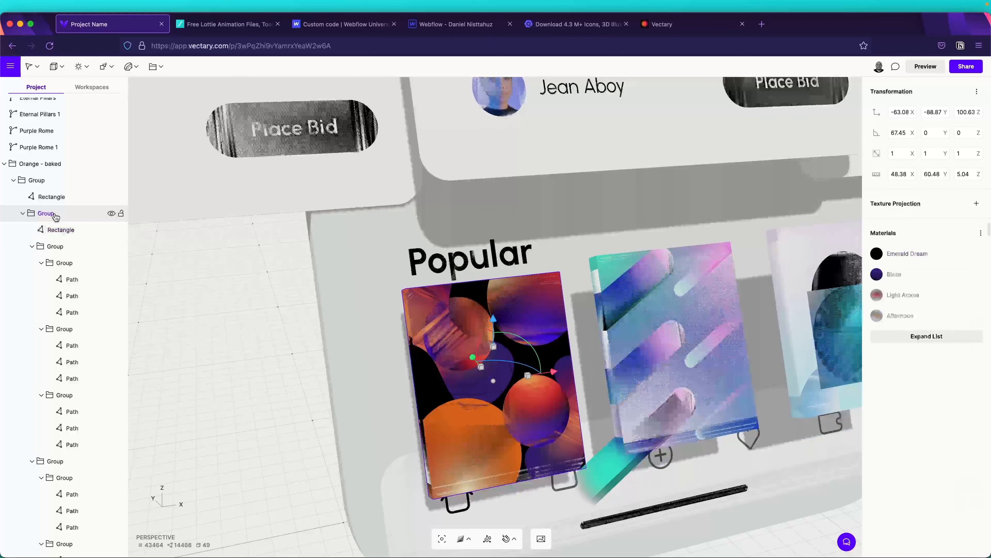
key("BackSpace")
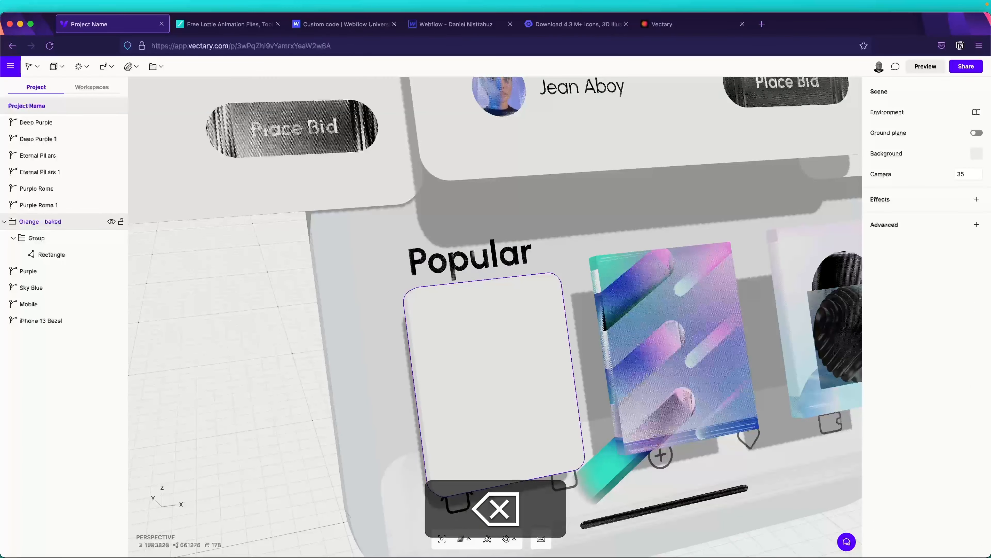
Bake the Purple artwork into mesh geometry and delete its nested artwork group, keeping only the base rectangle.
scroll(494, 328, "up", 3)
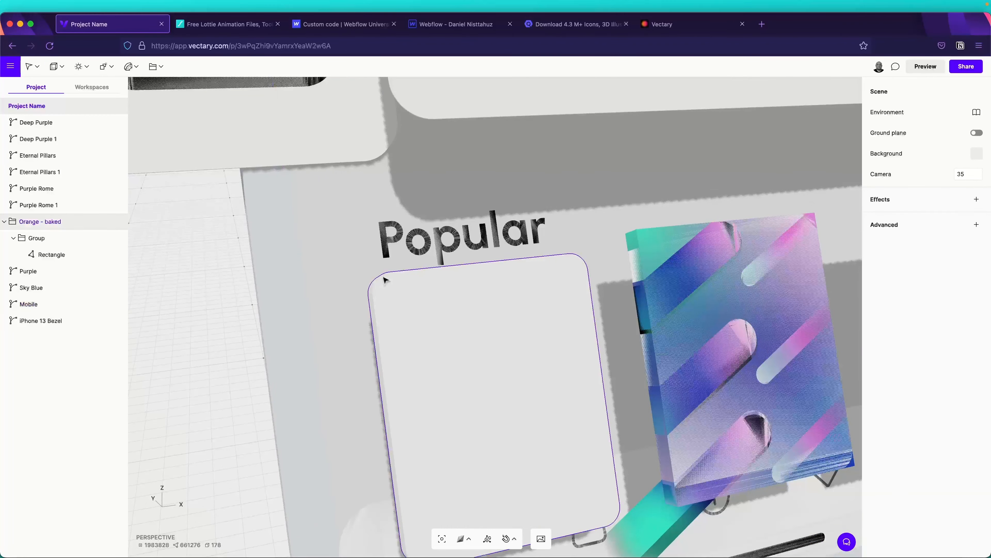
right_click_drag(303, 326, 320, 353)
scroll(460, 379, "down", 5)
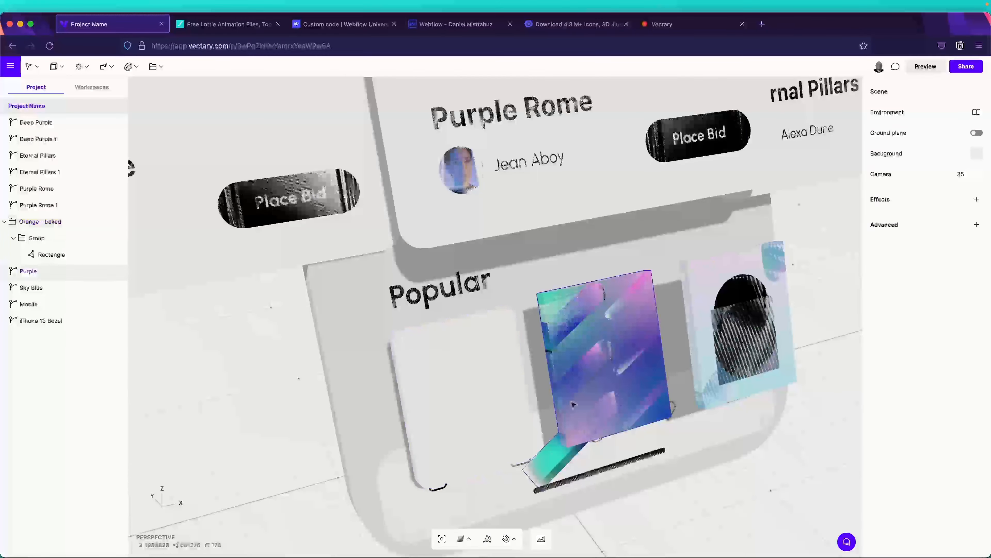
left_click(609, 351)
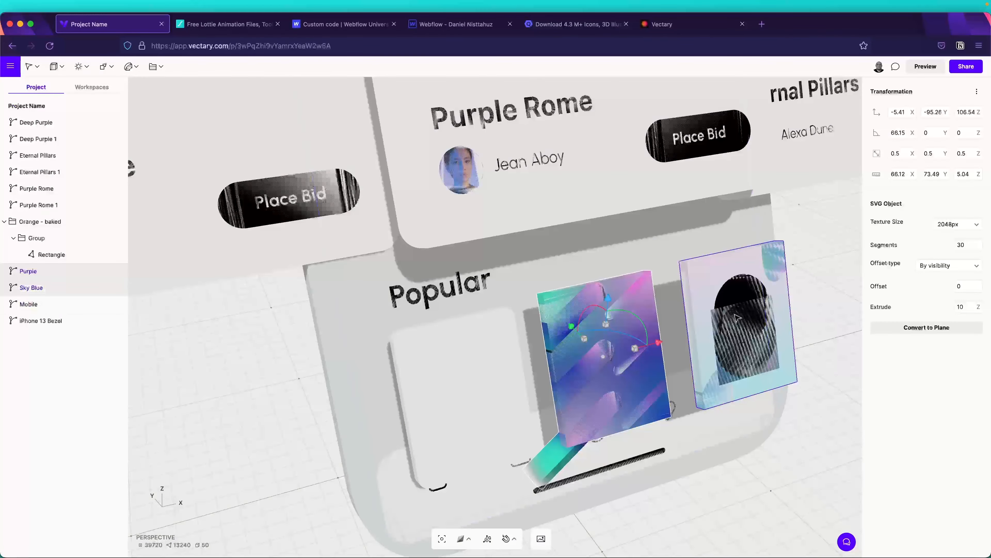
left_click(684, 315)
scroll(576, 357, "down", 5)
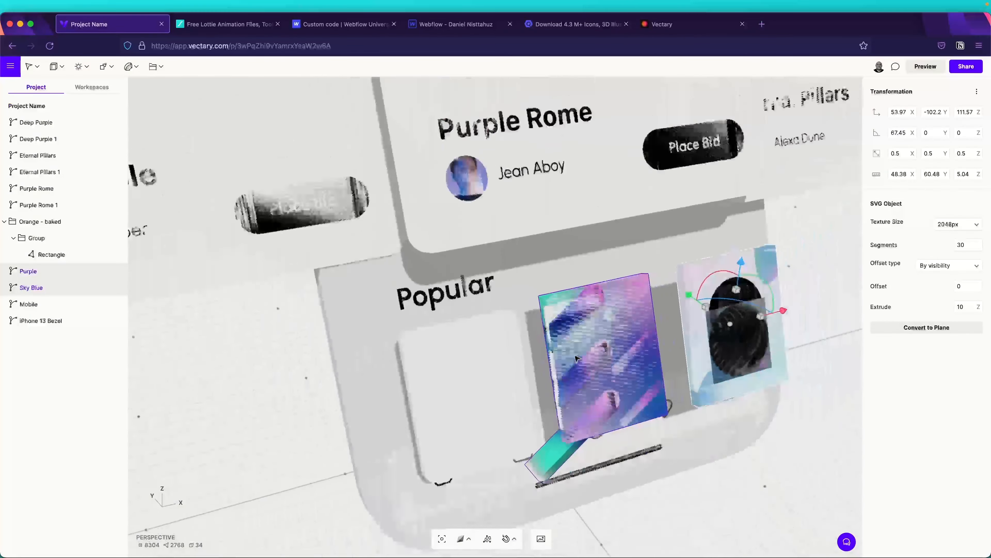
scroll(576, 357, "up", 5)
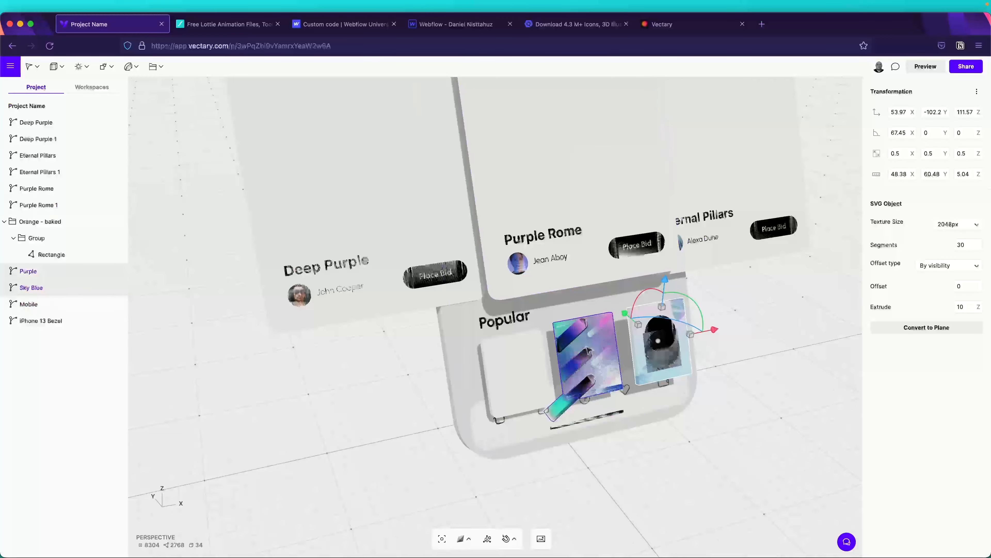
double_click(590, 346)
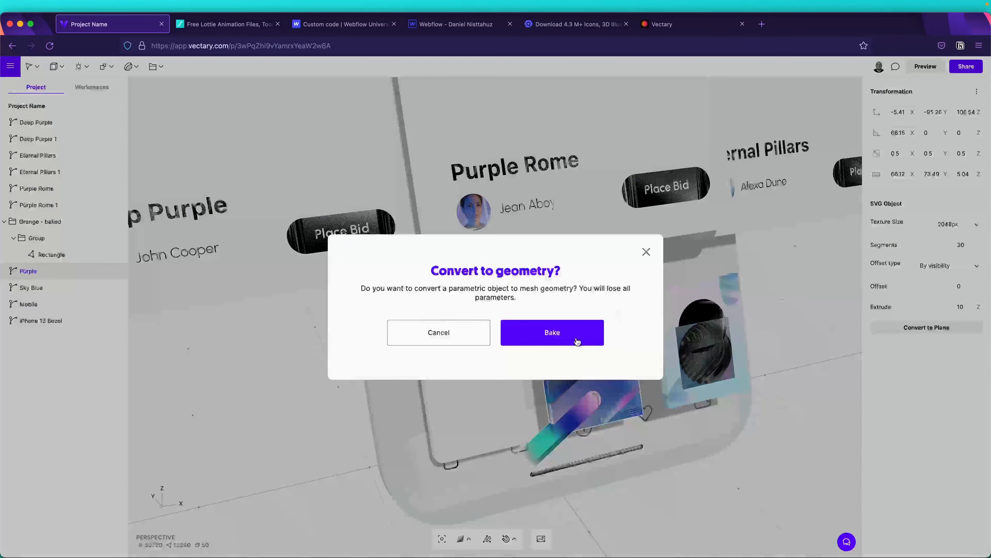
left_click(519, 332)
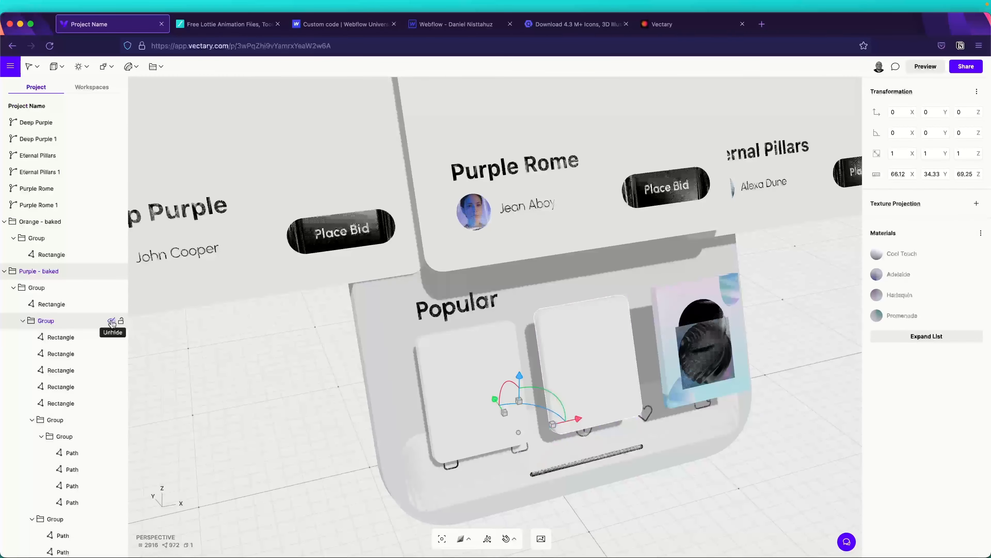
key("Delete")
Bake the Sky Blue artwork into mesh geometry and delete its nested artwork group, keeping only the base rectangle.
left_click(89, 321)
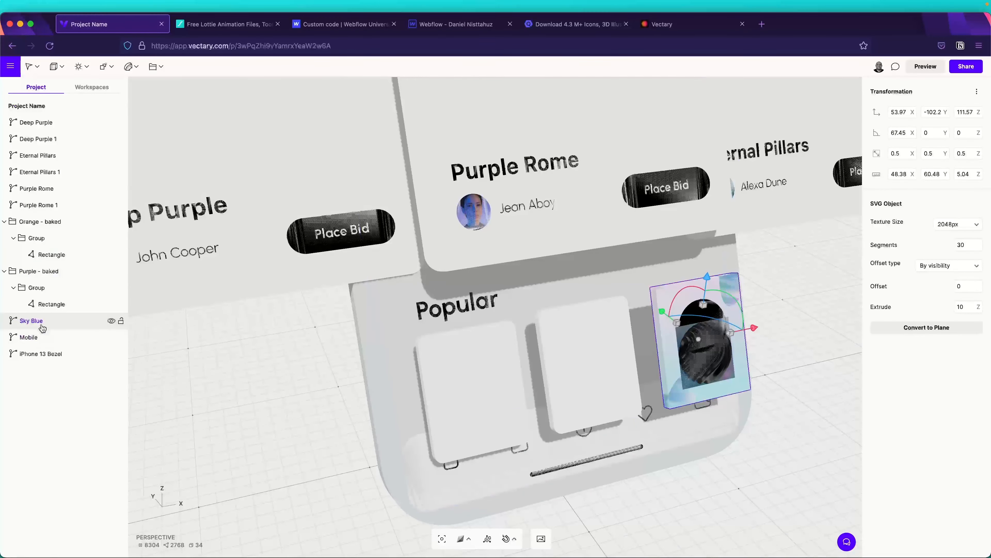
double_click(667, 293)
left_click(551, 332)
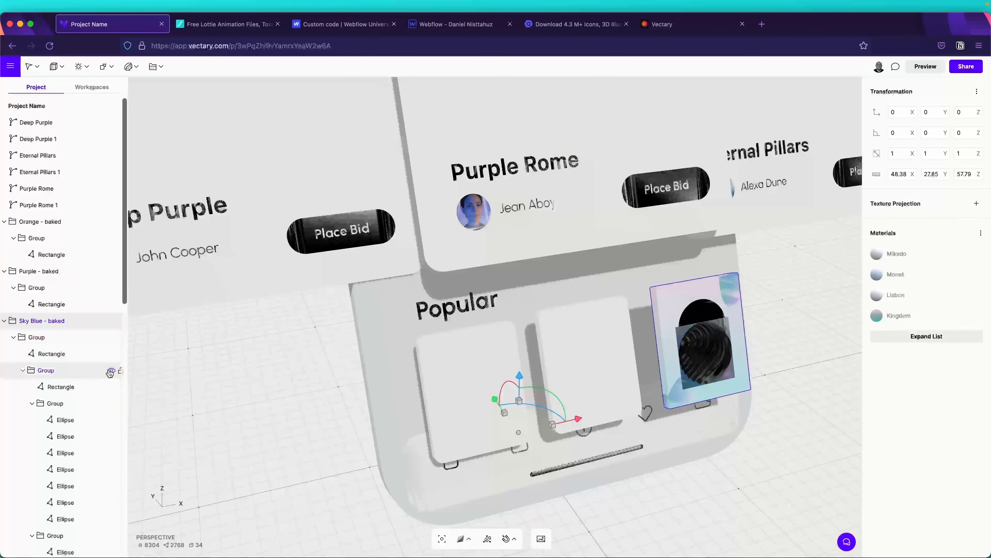
key("BackSpace")
Change the color type of the Sky Blue card's Mikado material from Solid to Animation.
scroll(324, 357, "down", 4)
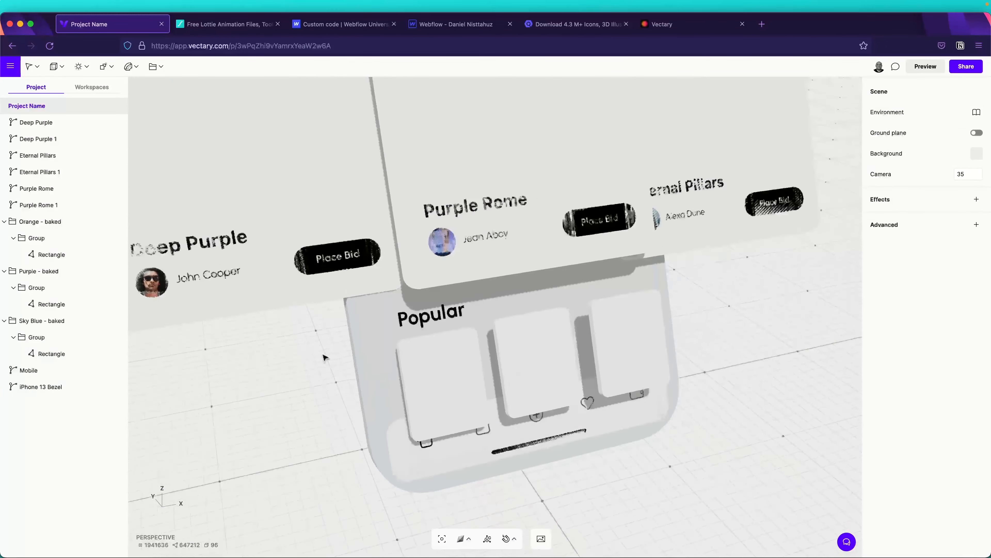
scroll(325, 357, "down", 1)
left_click_drag(714, 311, 743, 278)
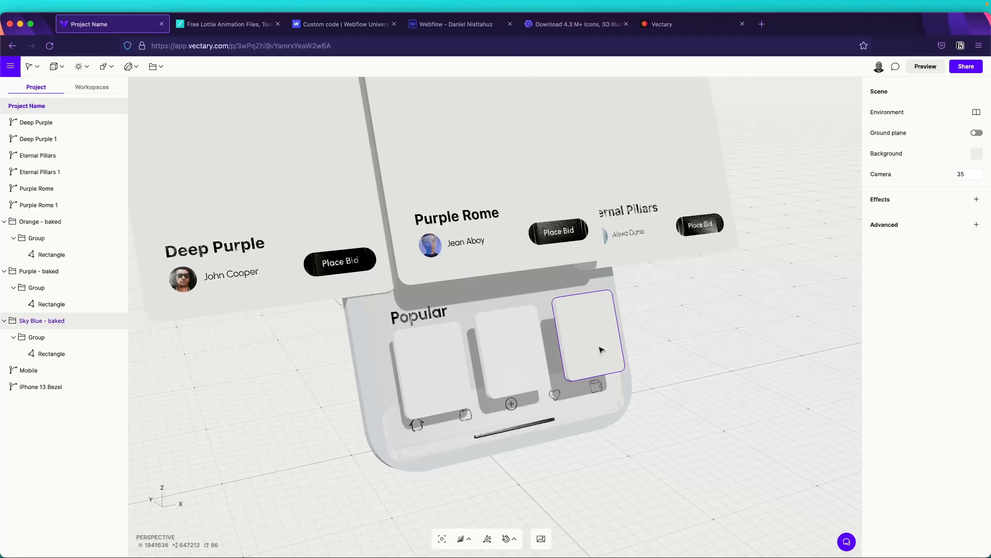
left_click(600, 334)
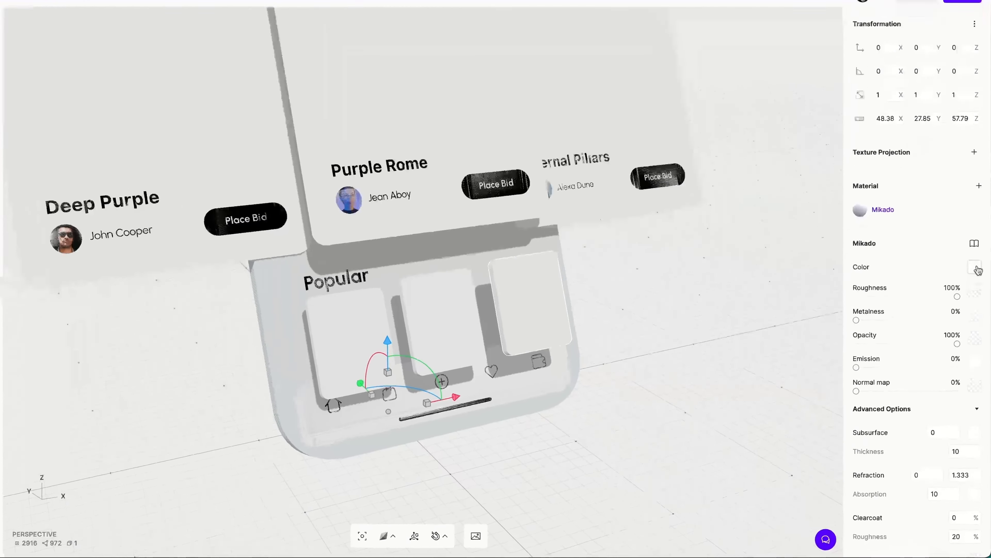
left_click(971, 214)
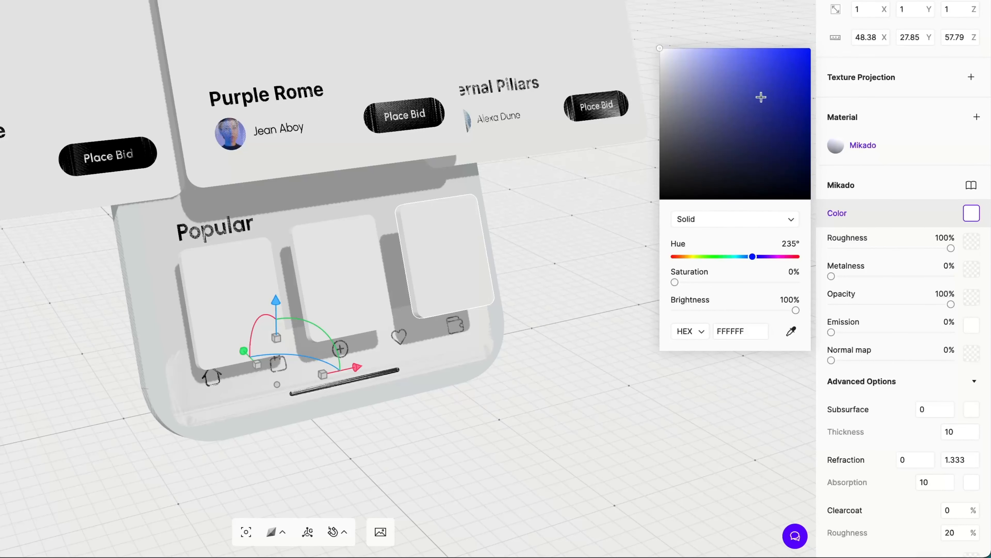
left_click(742, 222)
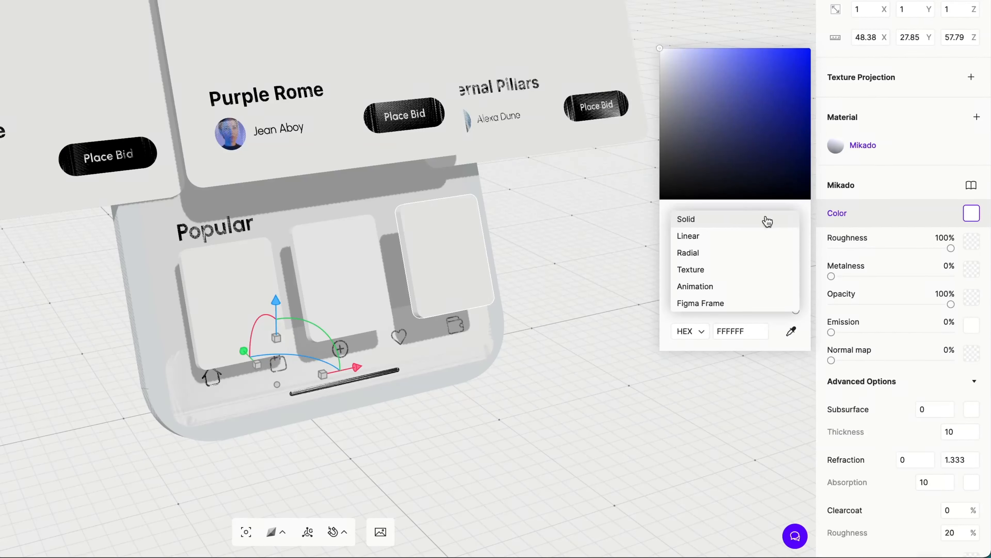
left_click(723, 288)
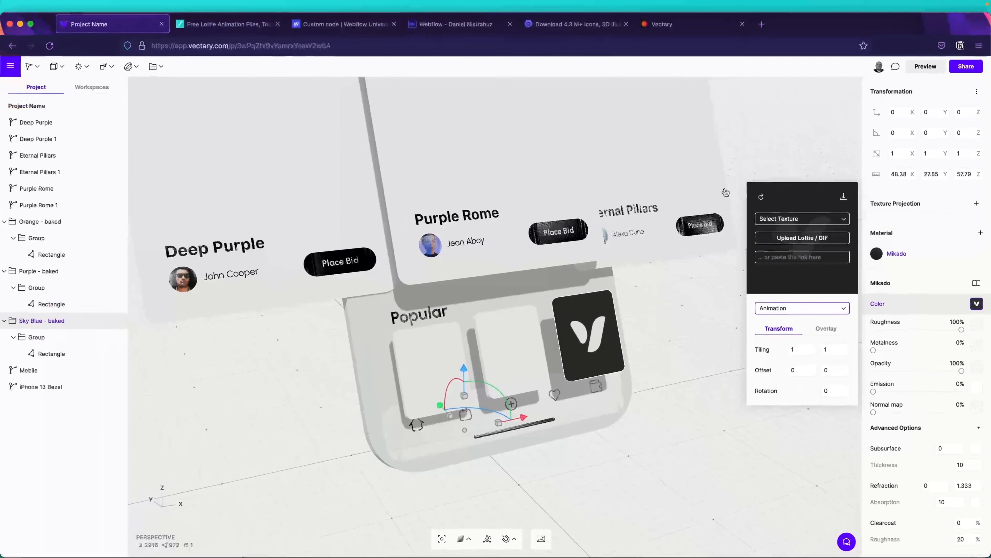
Switch to LottieFiles, view the share and asset links of the dark purple sphere animation, and return to Vectary.
left_click(234, 25)
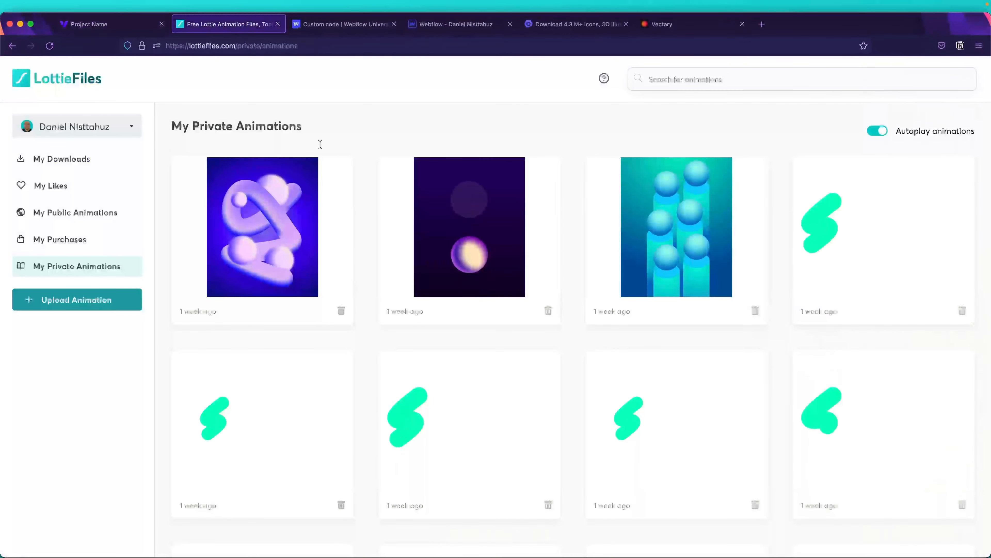
left_click(488, 268)
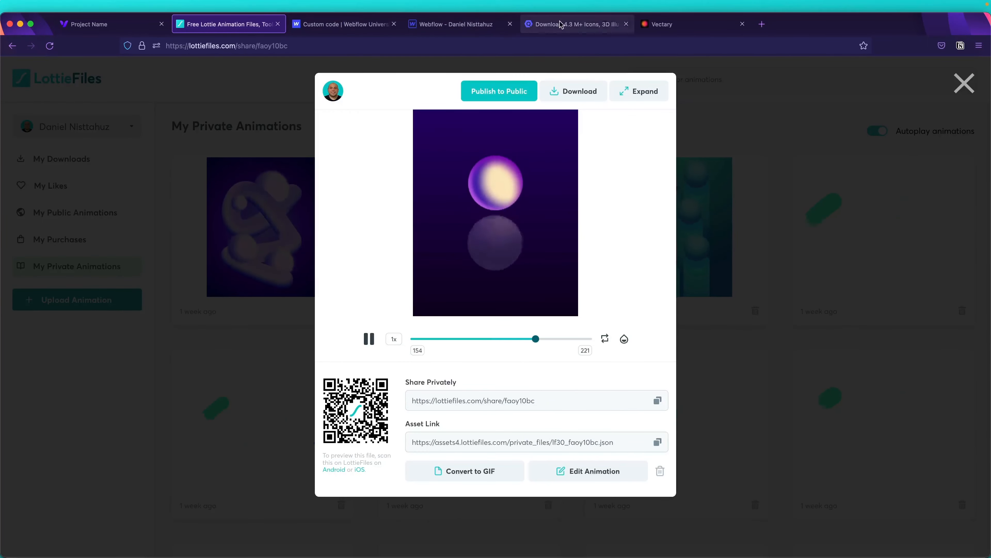
left_click(120, 27)
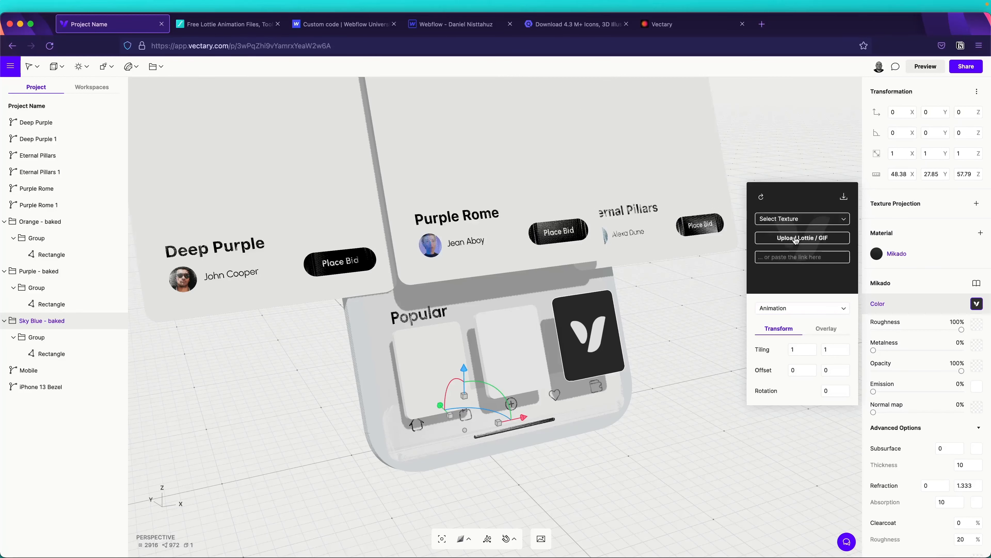
Upload S Light Blue.json from the Lottie folder as the animated color texture of the Sky Blue card.
left_click(796, 239)
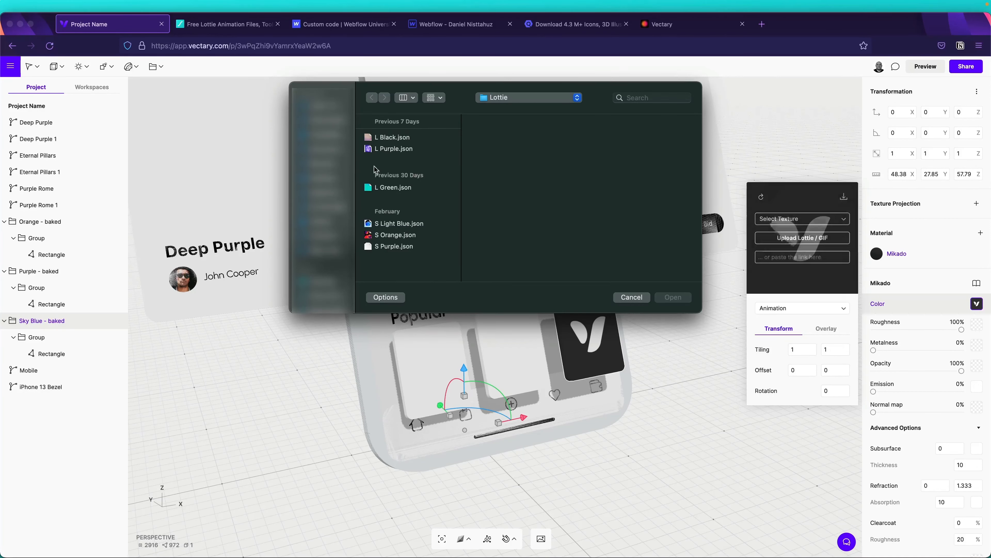
left_click(402, 224)
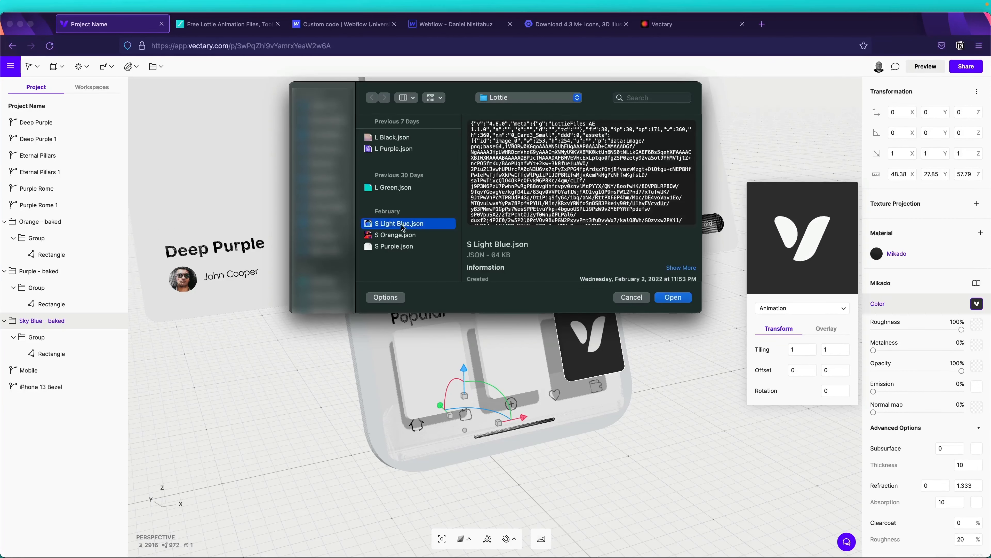
left_click(672, 298)
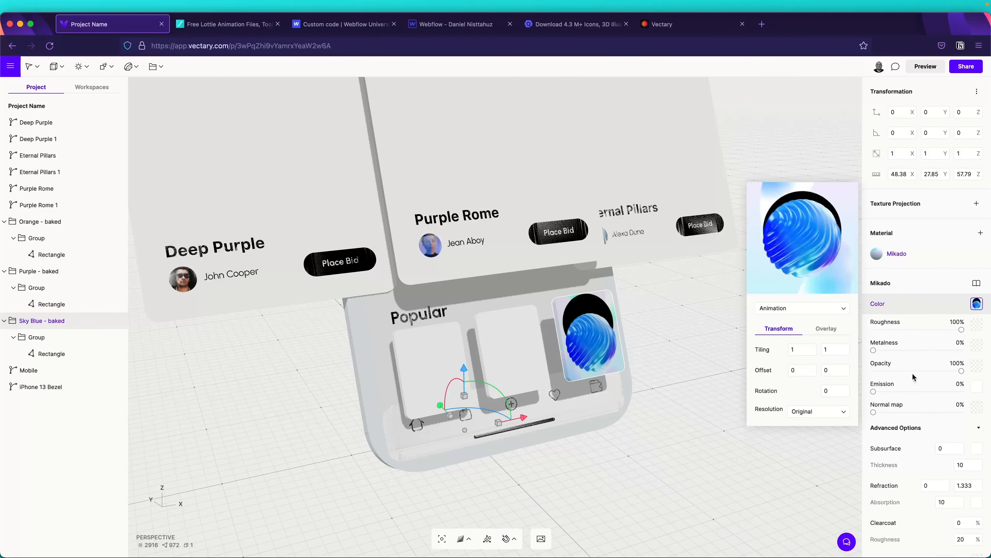
left_click(656, 357)
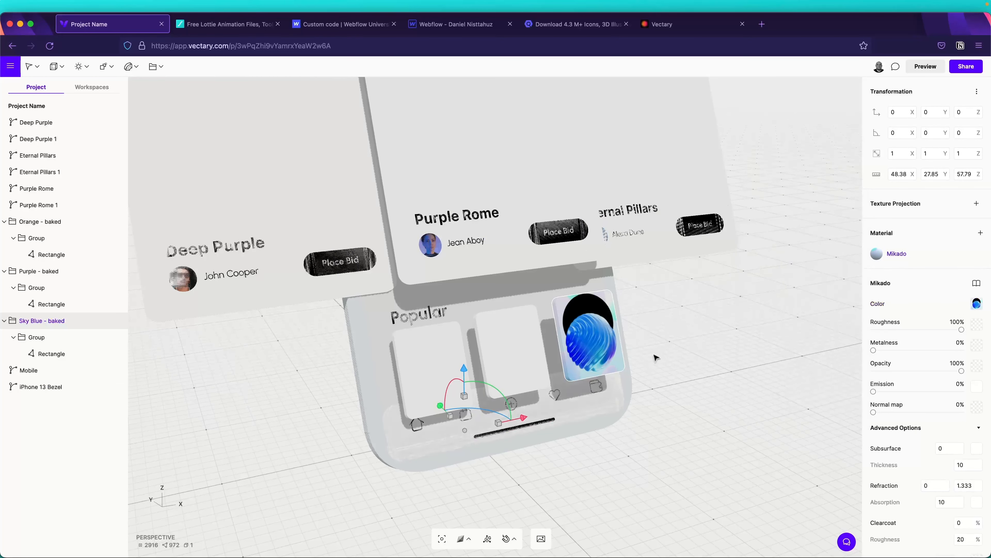
Preview the scene to check the animation playing on the Sky Blue card, and return to editing.
left_click(926, 67)
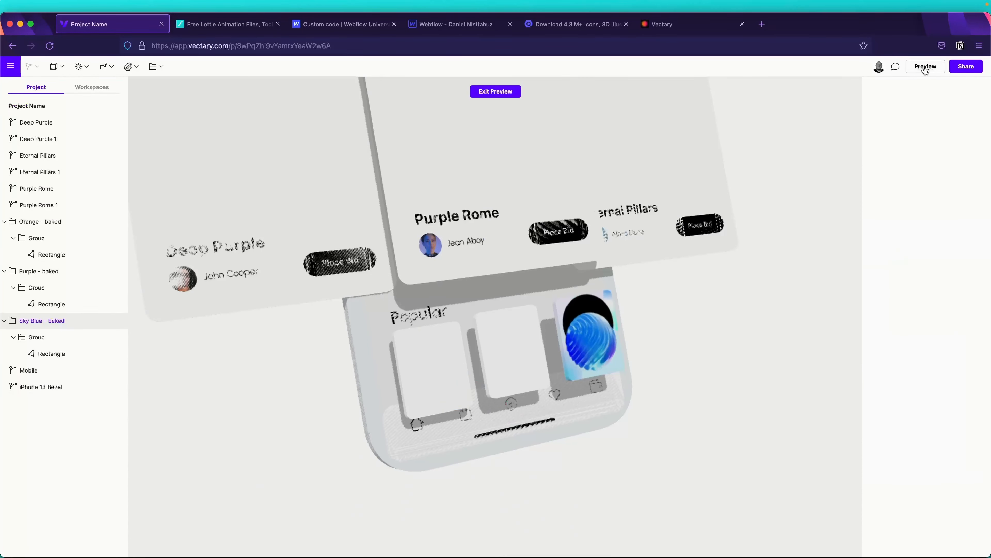
left_click_drag(529, 274, 723, 332)
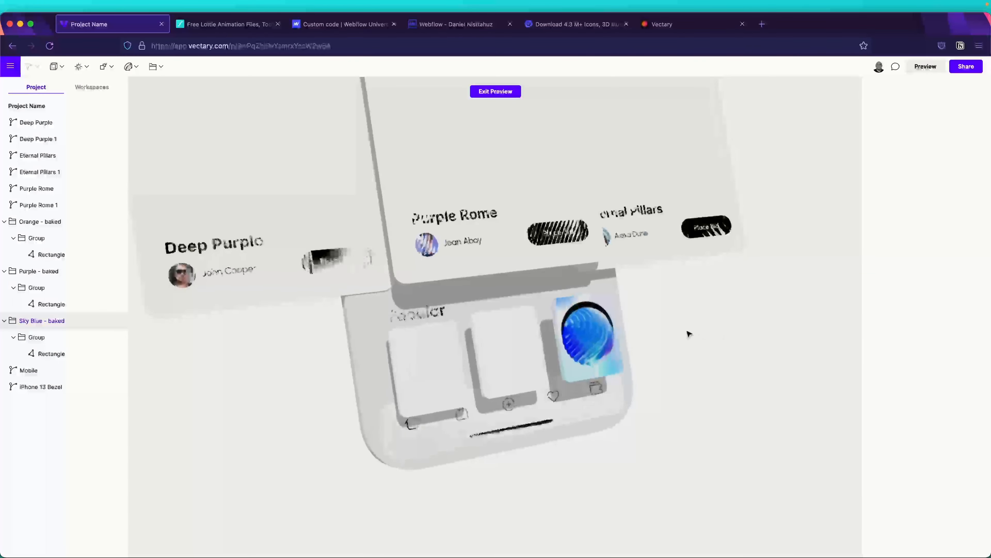
left_click(501, 94)
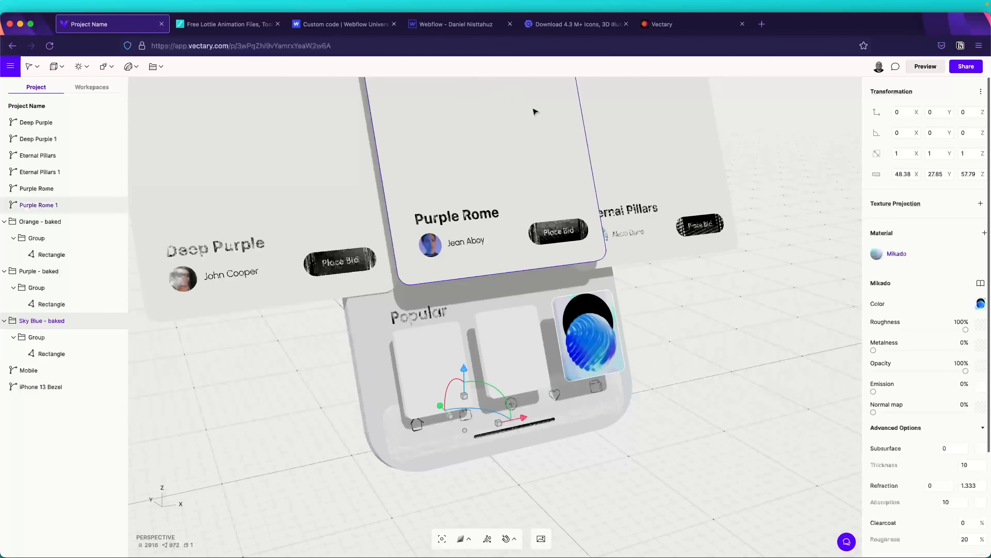
Change the color type of the Purple card's Cool Touch material from Solid to Animation.
left_click(525, 349)
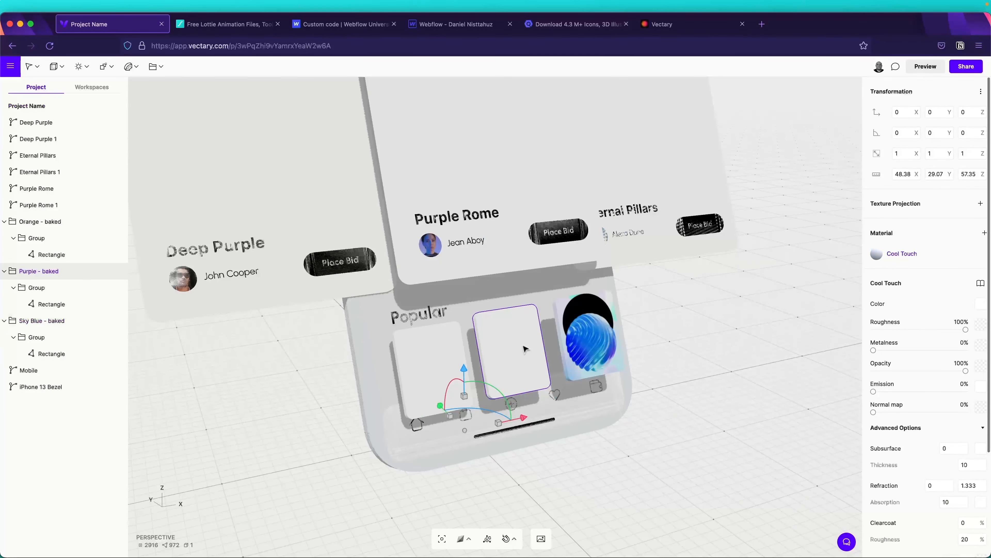
left_click(982, 305)
left_click(777, 308)
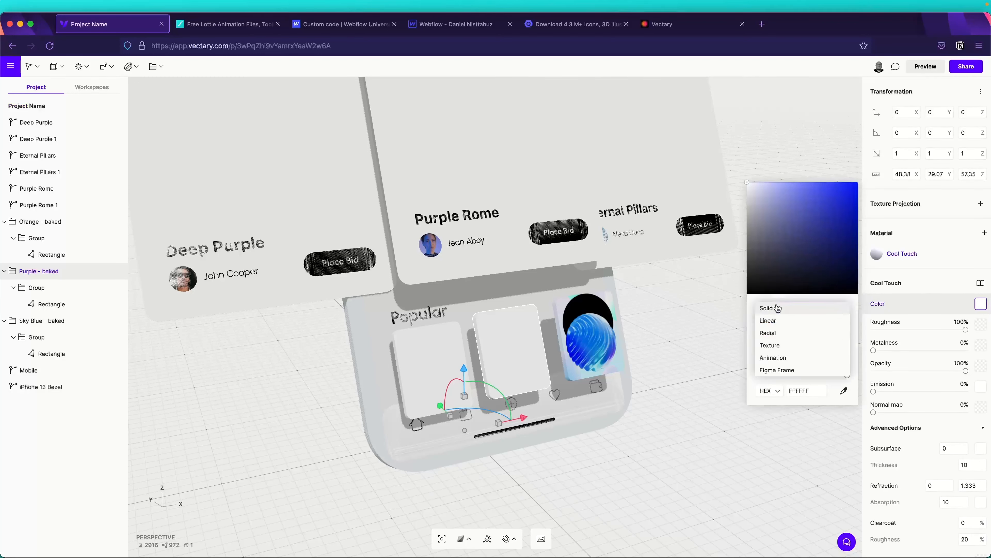
left_click(787, 357)
Upload S Orange.json from the Lottie folder as the animated color texture of the Purple card.
left_click(814, 238)
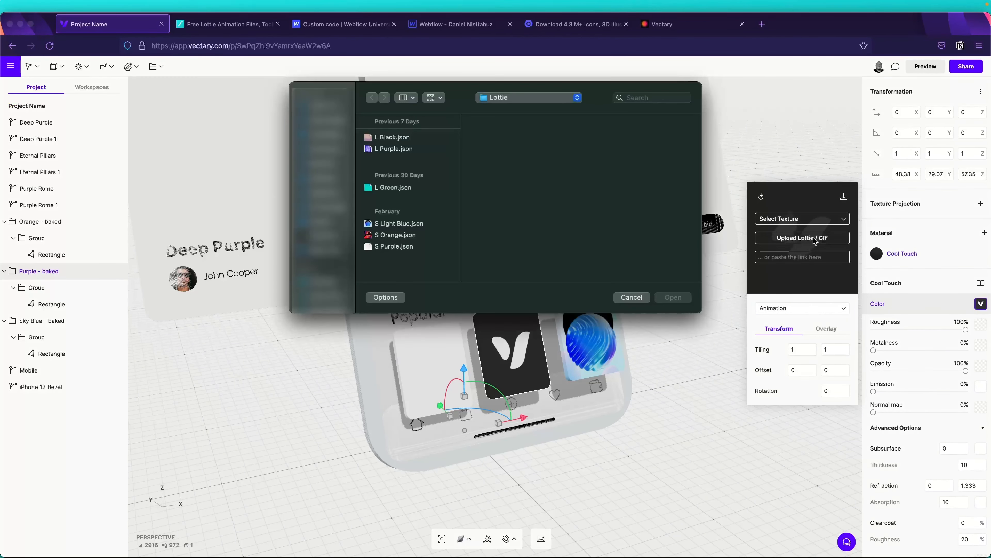
left_click(412, 236)
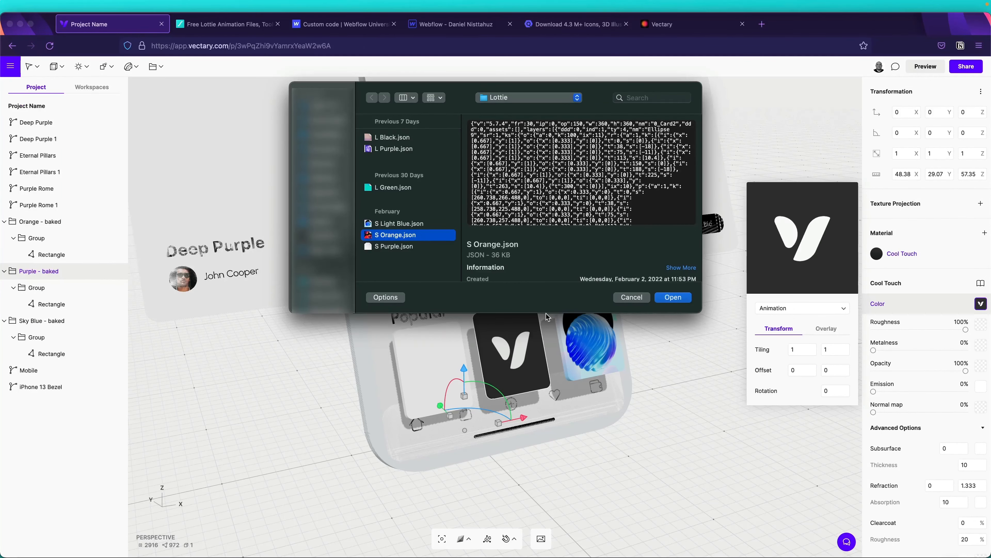
left_click(682, 298)
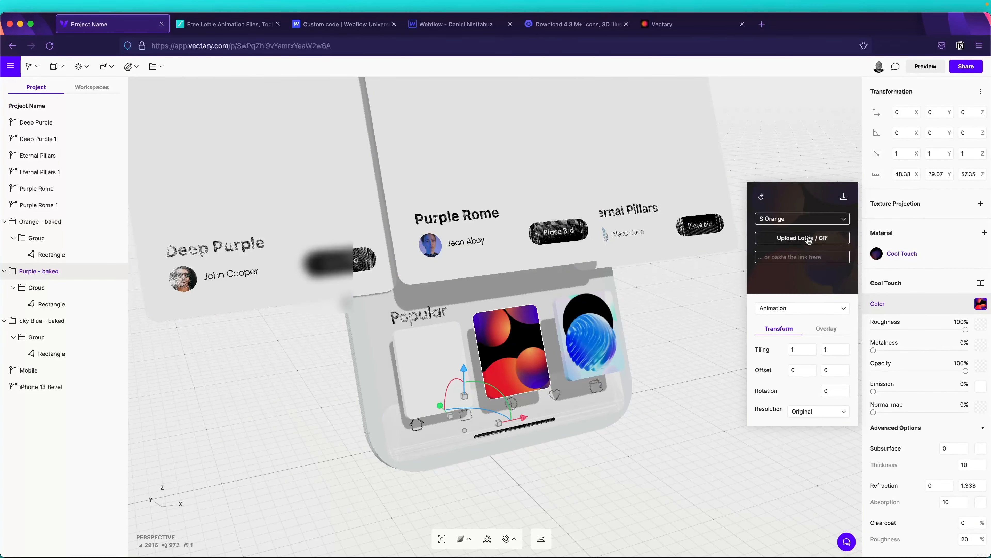
Upload S Purple.json as the Purple card's animated color texture in place of the orange animation.
left_click(808, 241)
left_click(401, 247)
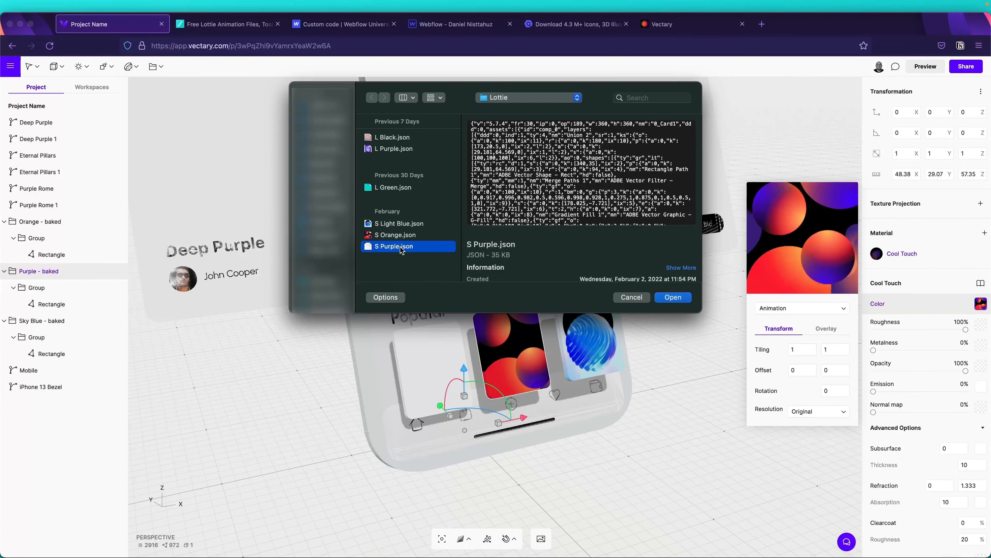
left_click(672, 298)
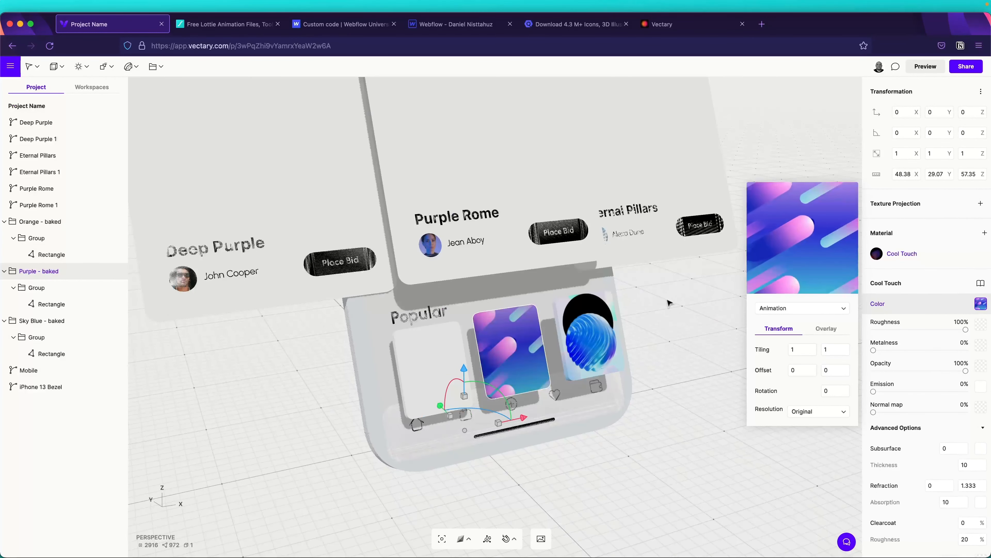
Change the Orange card's Valley material color to Animation and upload S Orange.json as its texture.
left_click(430, 373)
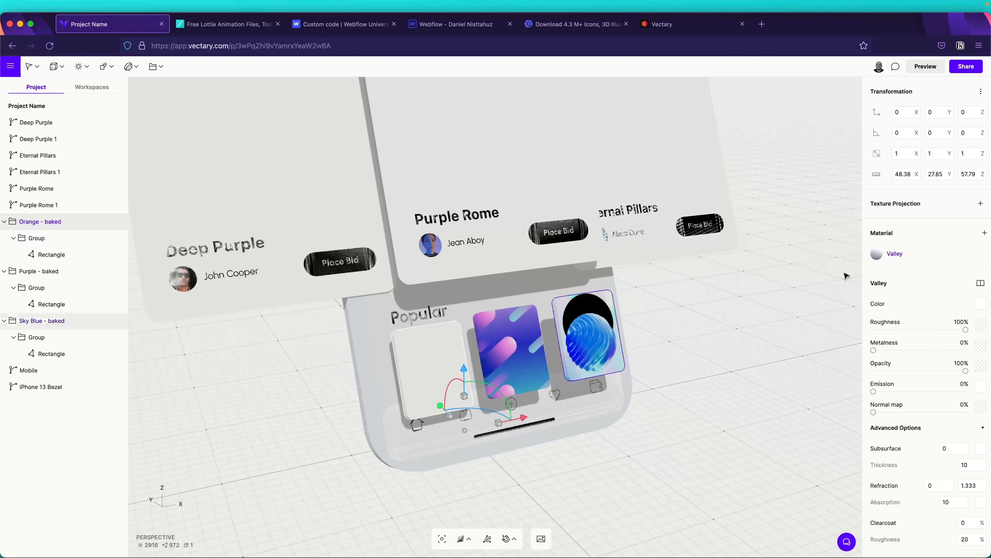
left_click(980, 304)
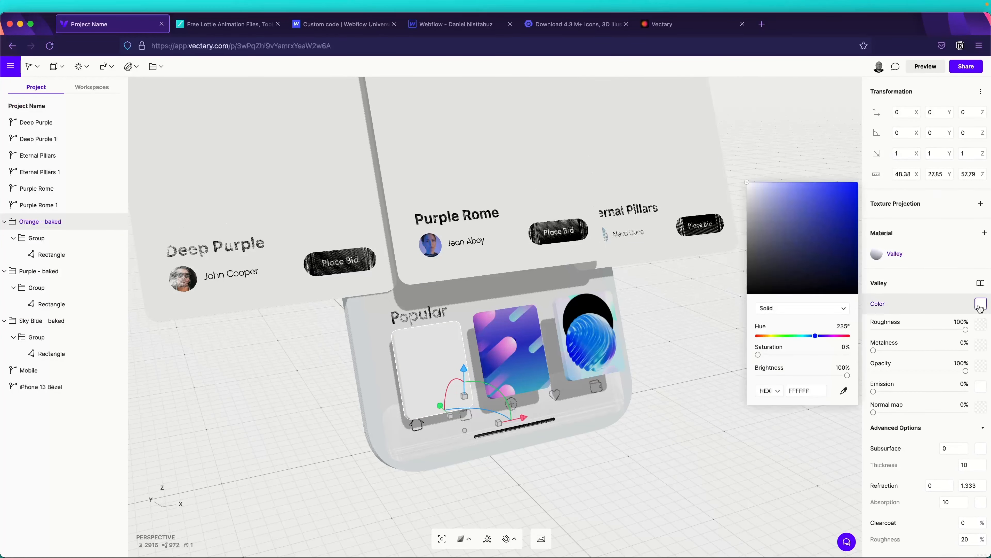
left_click(841, 307)
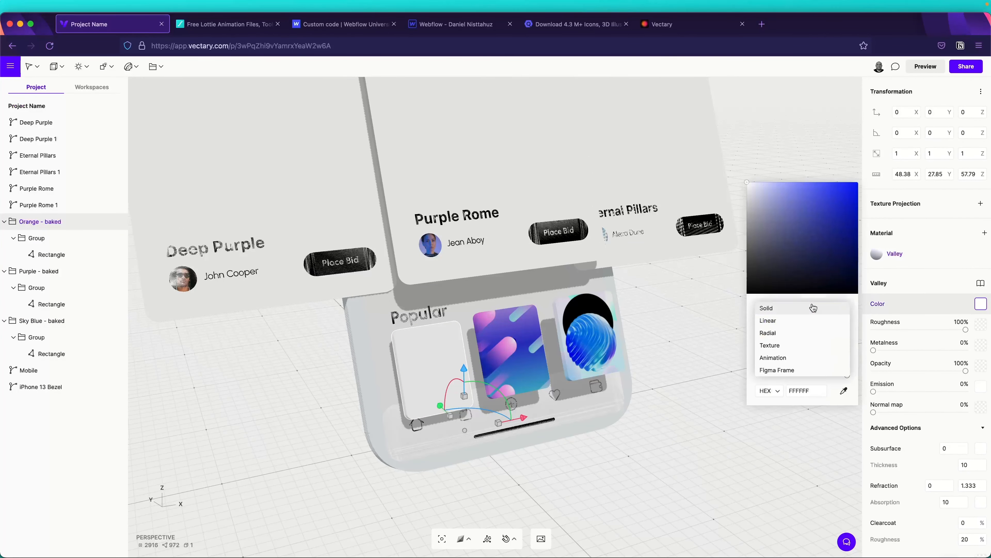
left_click(788, 357)
left_click(806, 239)
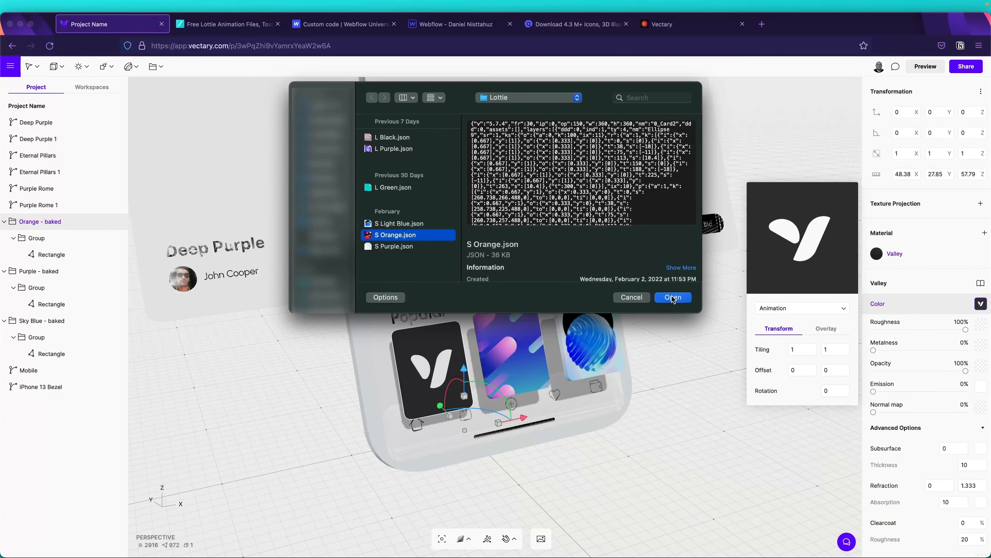
left_click(673, 297)
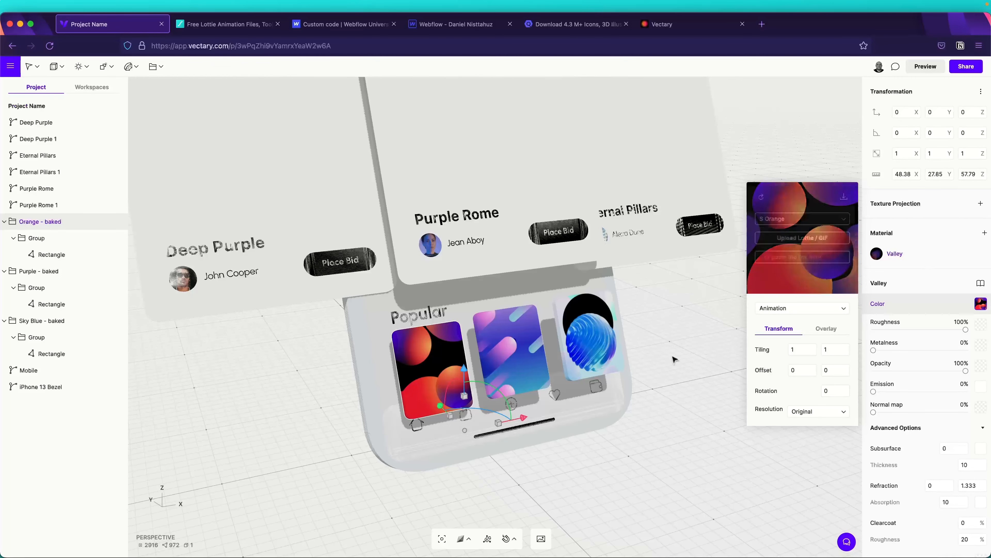
Deselect the Orange card and collapse the Orange, Purple and Sky Blue baked groups in the object list.
left_click(701, 345)
left_click(741, 332)
right_click_drag(666, 362, 582, 316)
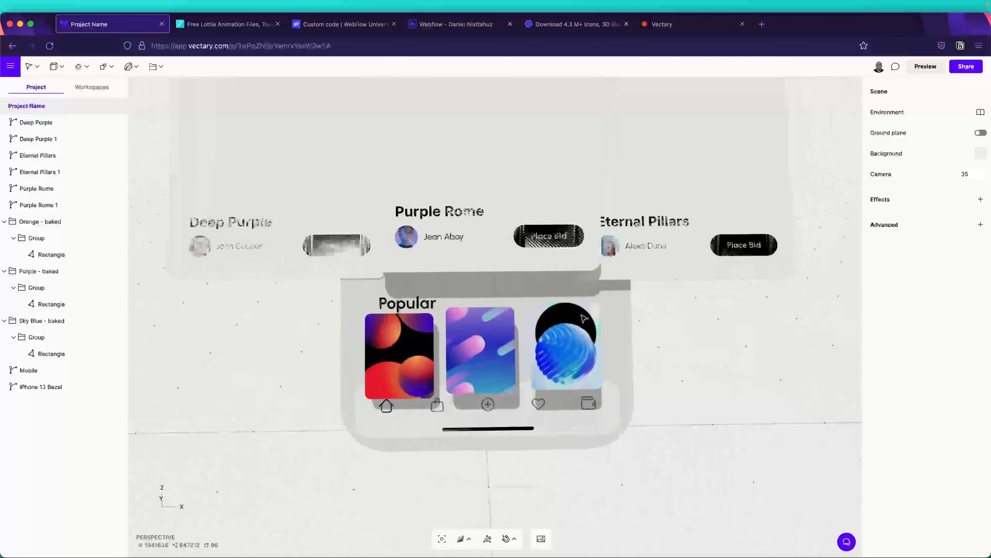
left_click(4, 221)
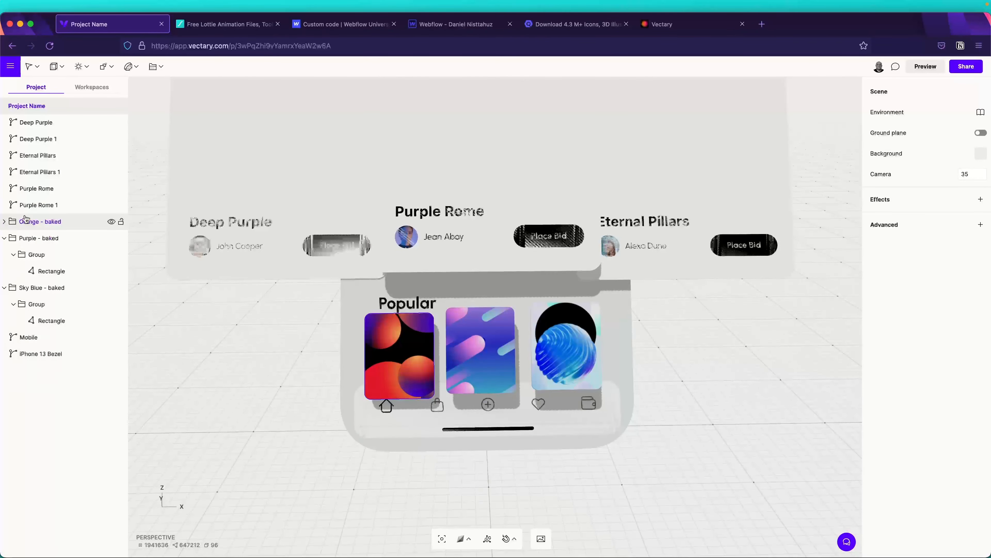
left_click(5, 237)
left_click(4, 254)
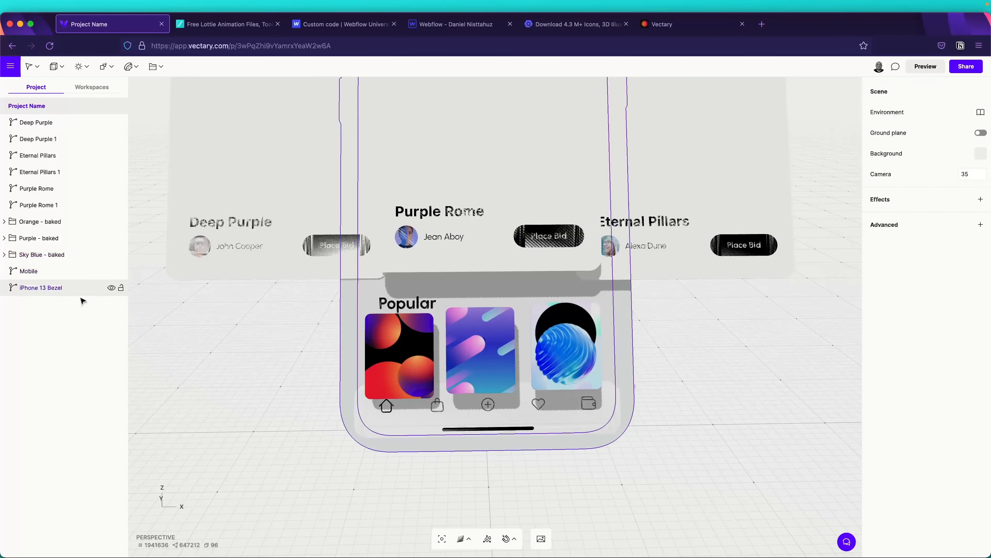
Bake the iPhone 13 Bezel and Mobile objects into mesh geometry, and collapse their groups in the object list.
double_click(353, 371)
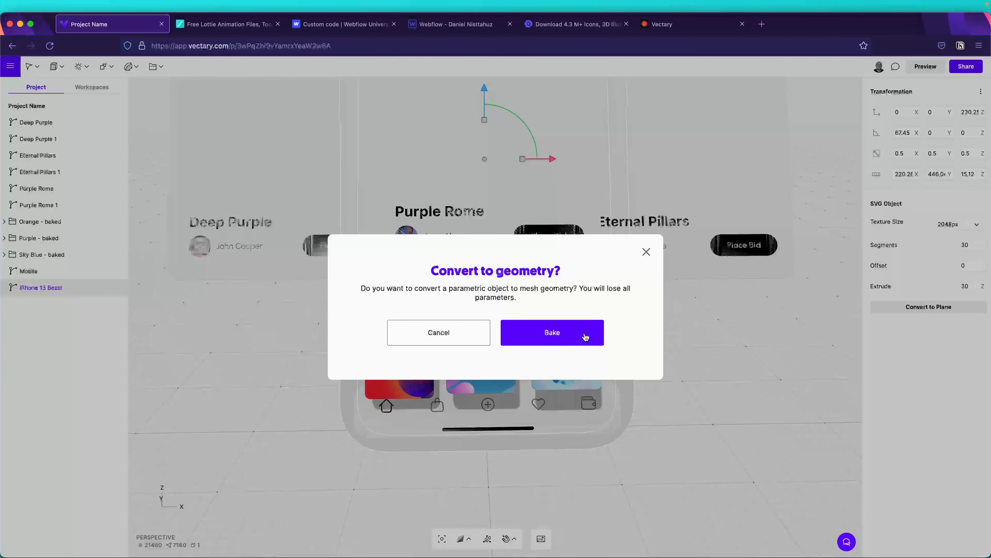
left_click(587, 337)
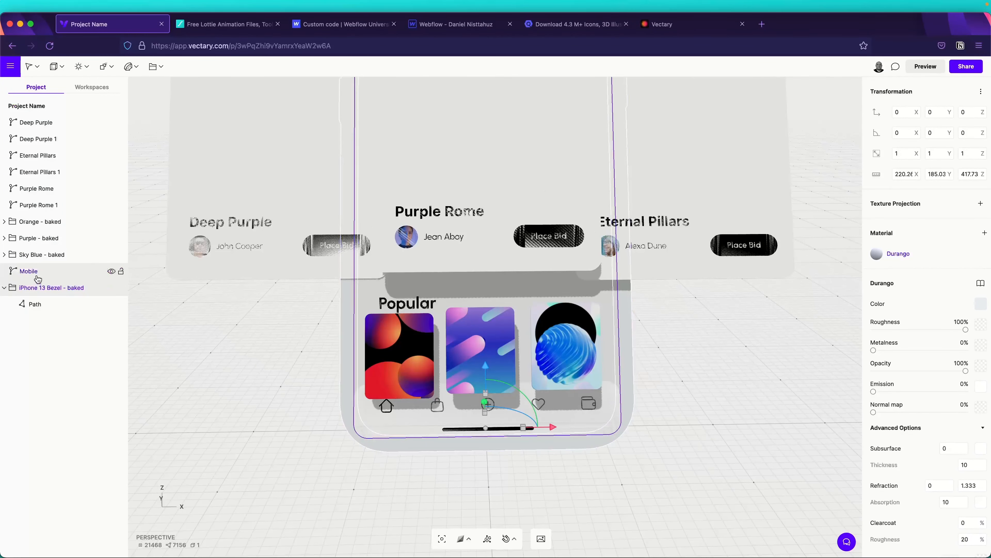
left_click(609, 332)
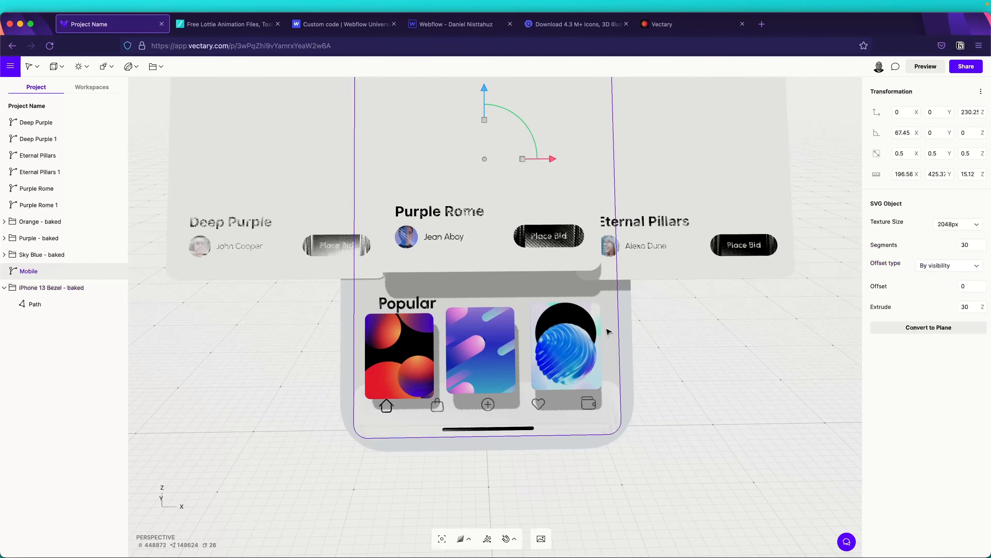
double_click(609, 332)
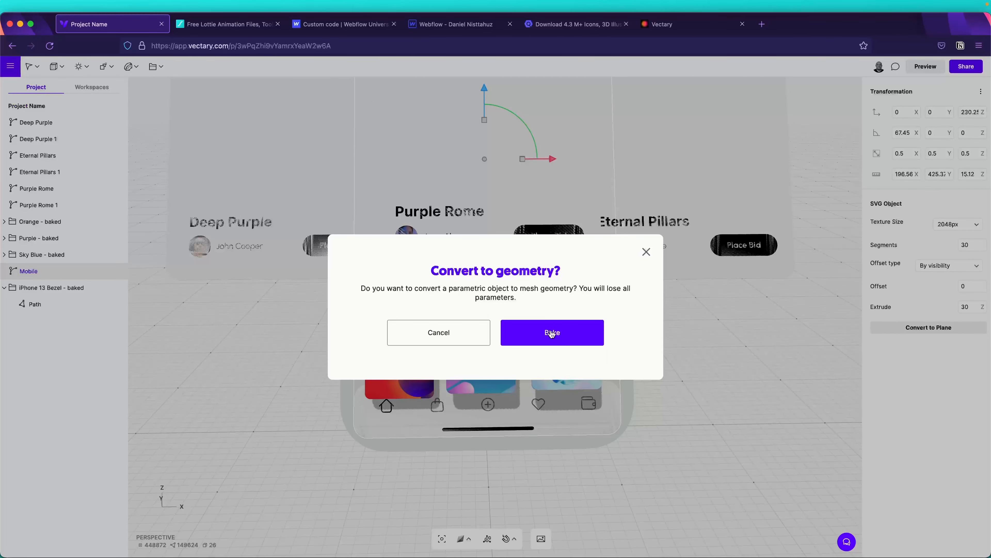
left_click(575, 339)
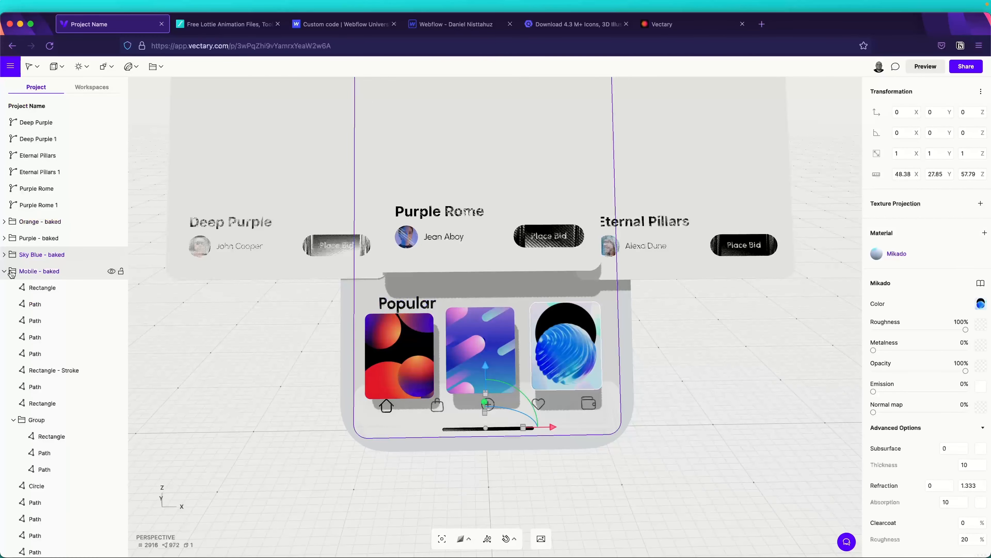
left_click(6, 273)
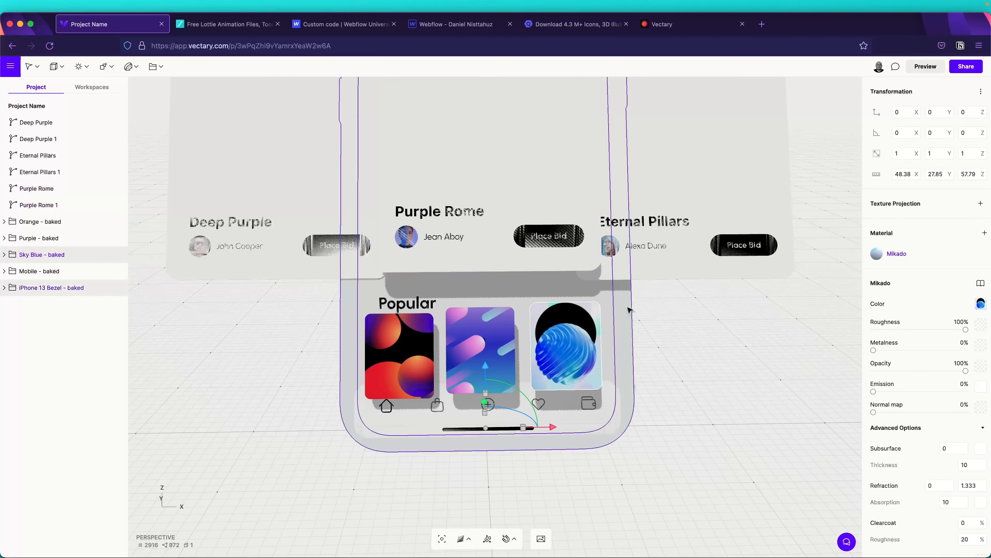
Convert the Deep Purple SVG object to a plane and move it along X to about -364.4, away from the phone.
scroll(630, 310, "up", 1)
key("space")
left_click_drag(730, 299, 773, 389)
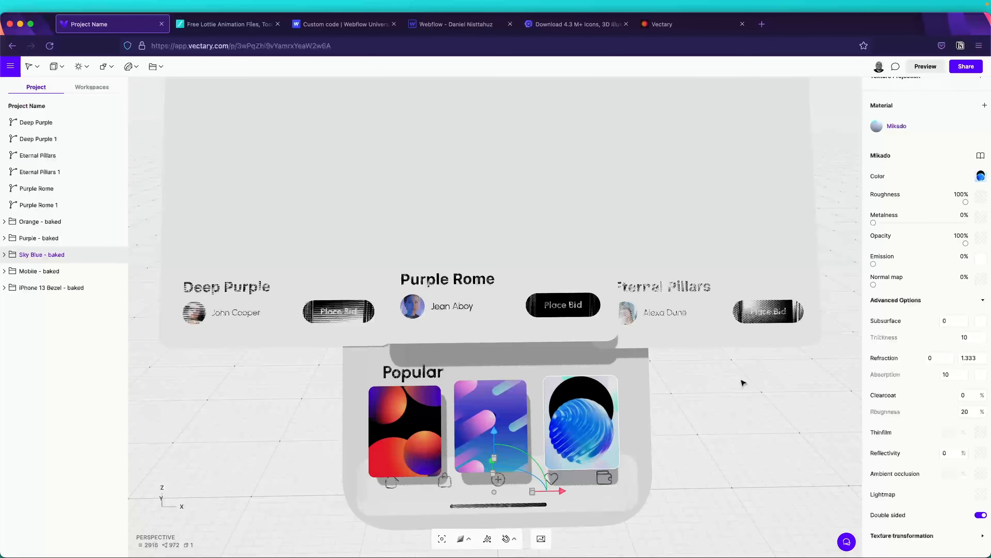
key("space")
left_click_drag(704, 428, 722, 460)
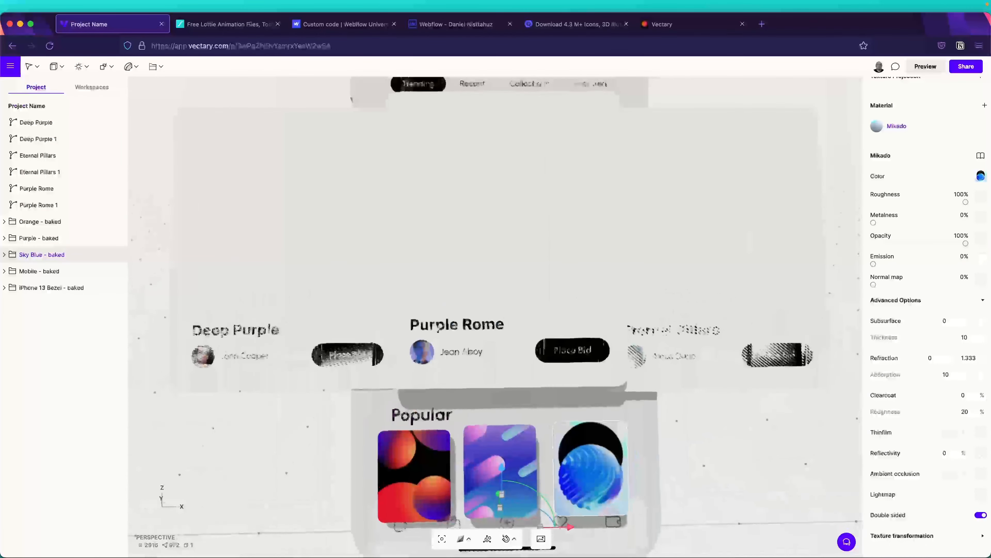
scroll(717, 405, "down", 5)
right_click_drag(717, 412, 844, 428)
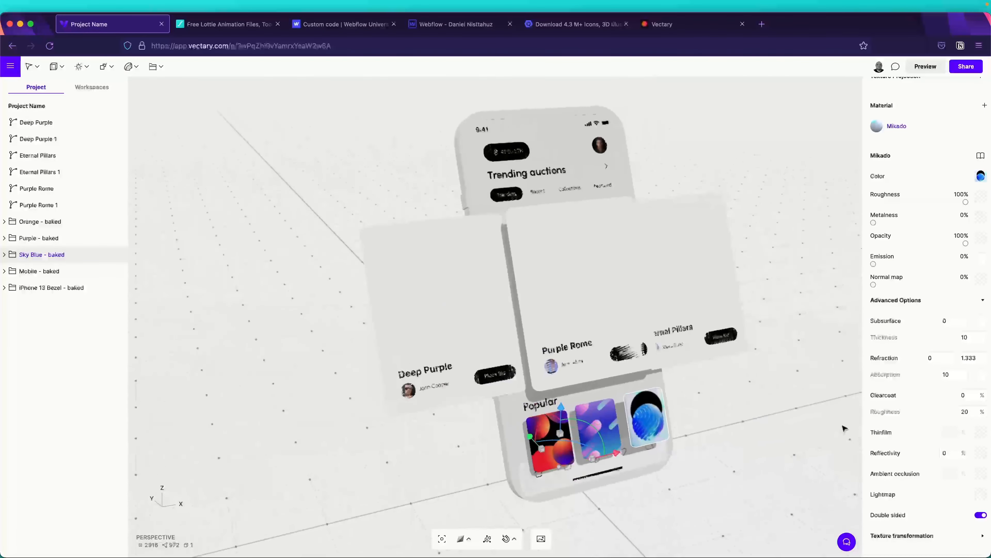
left_click(58, 123)
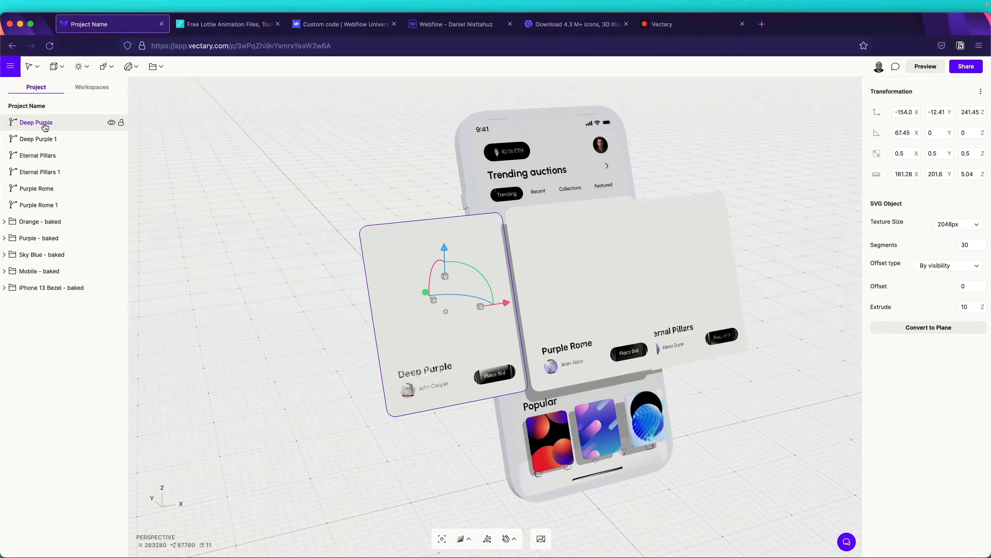
left_click(937, 328)
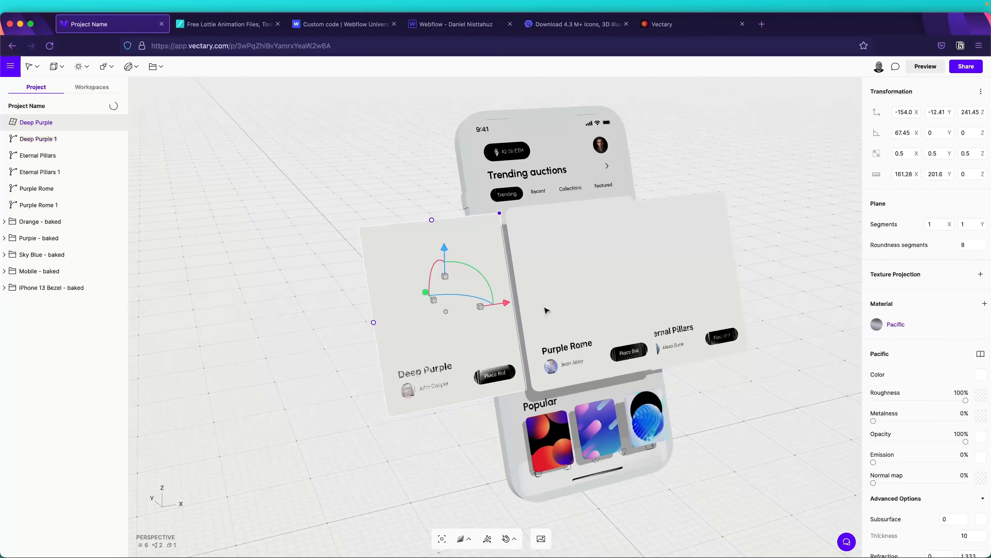
left_click_drag(505, 309, 519, 377)
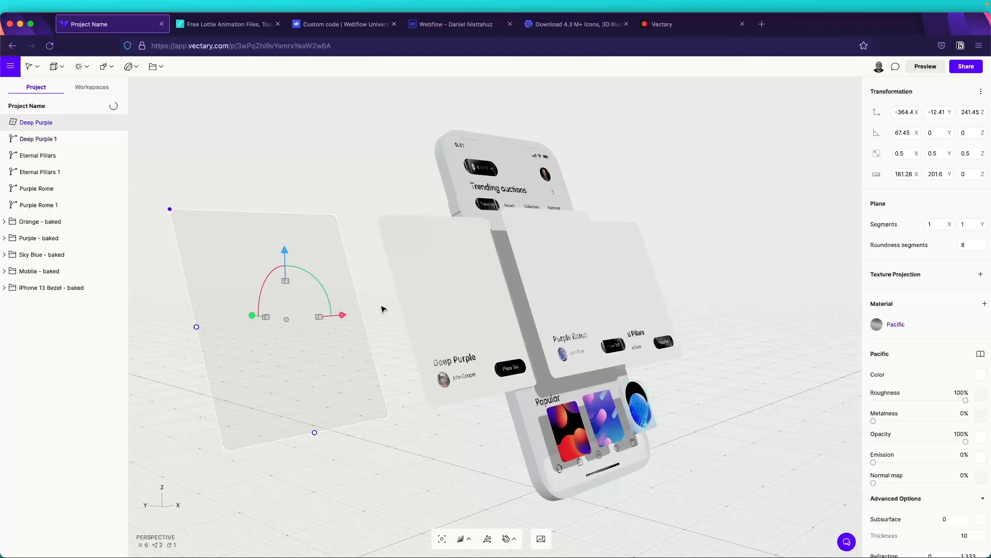
left_click_drag(386, 303, 339, 296)
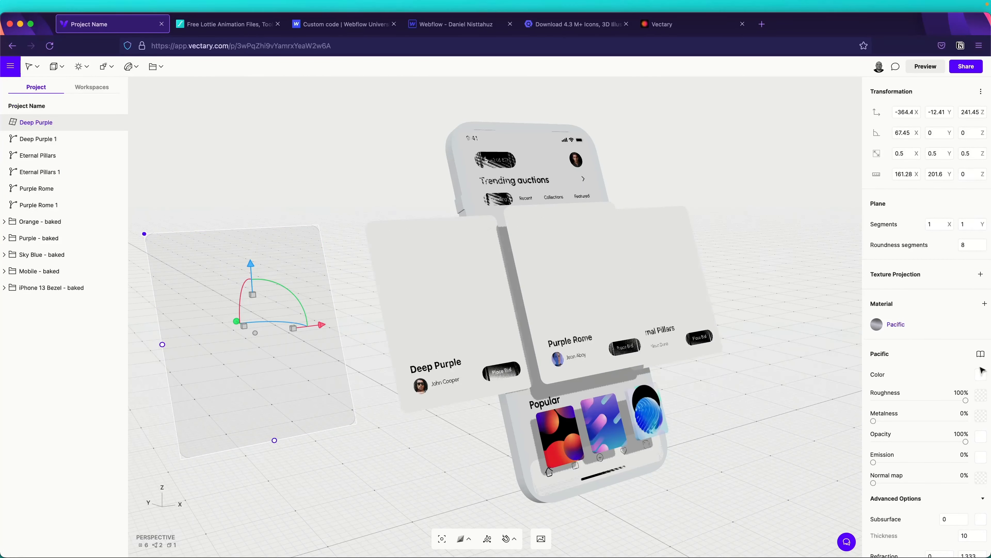
Change the Deep Purple plane's Pacific material color from Texture to Animation and upload L Black.json.
left_click(981, 375)
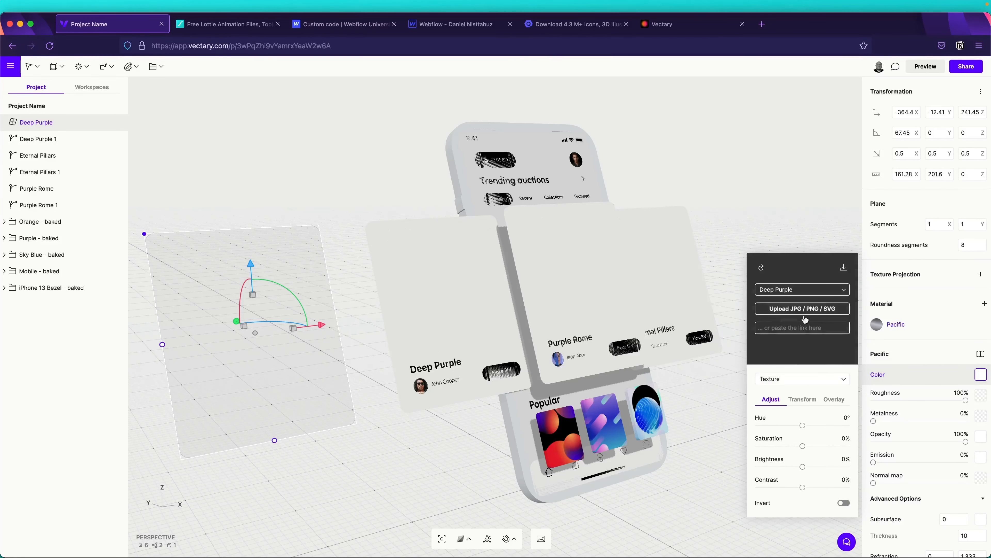
left_click(803, 378)
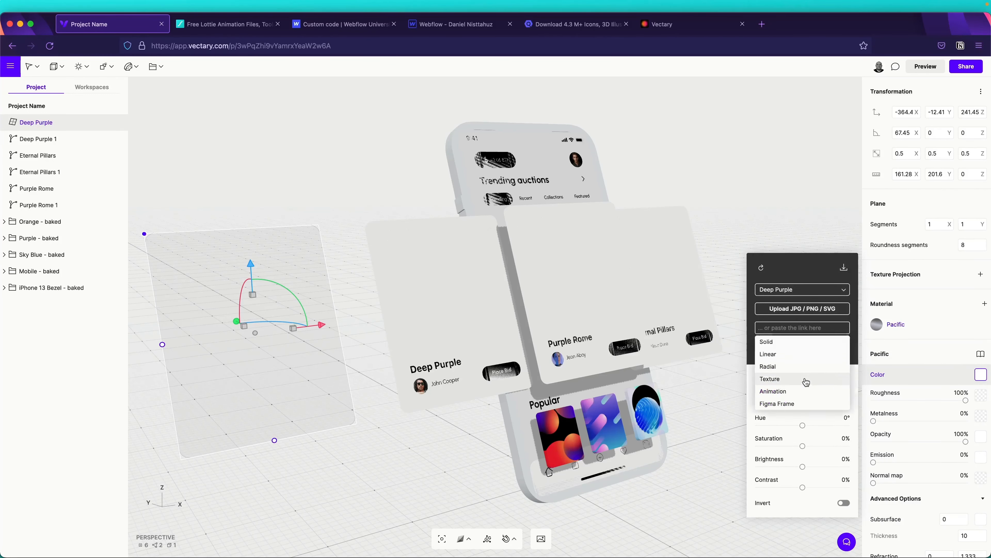
left_click(792, 398)
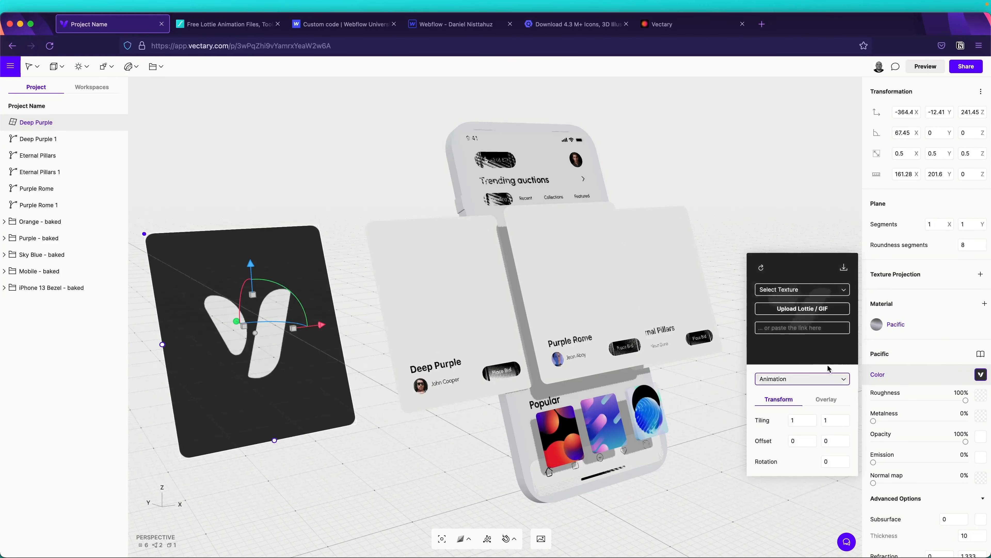
left_click(810, 310)
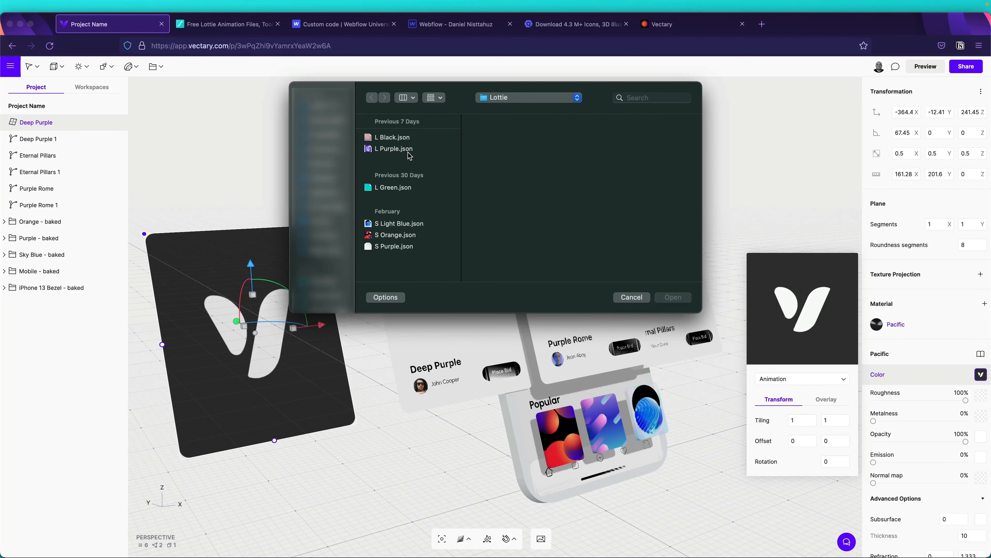
left_click(402, 137)
left_click(673, 297)
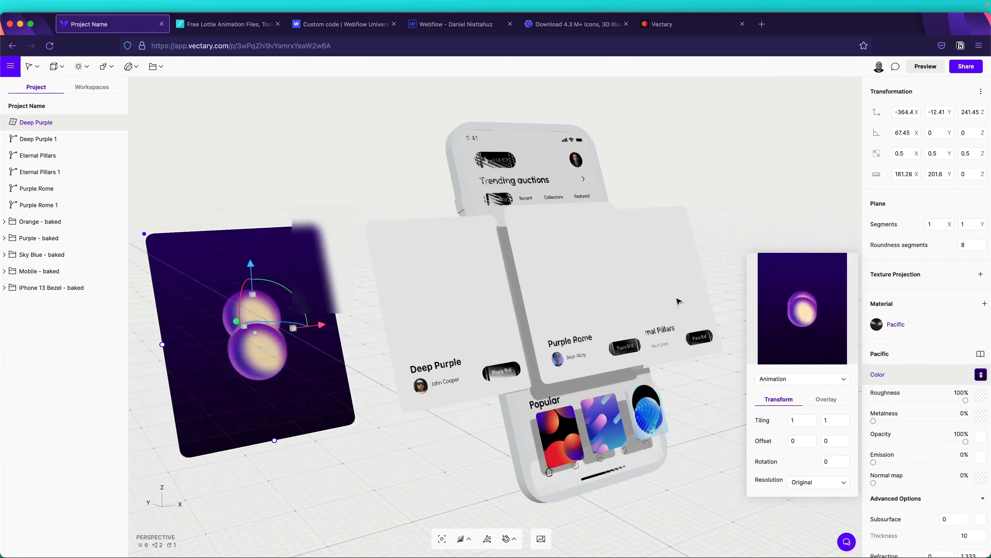
Preview the scene with the animated Deep Purple plane, return to the editor, and clear the selection.
right_click_drag(368, 450, 268, 441)
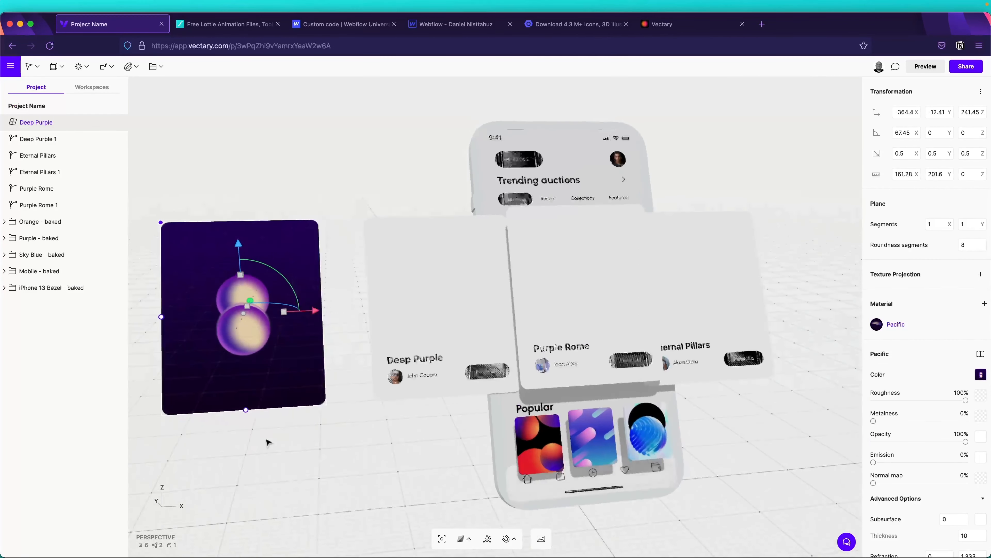
left_click(920, 67)
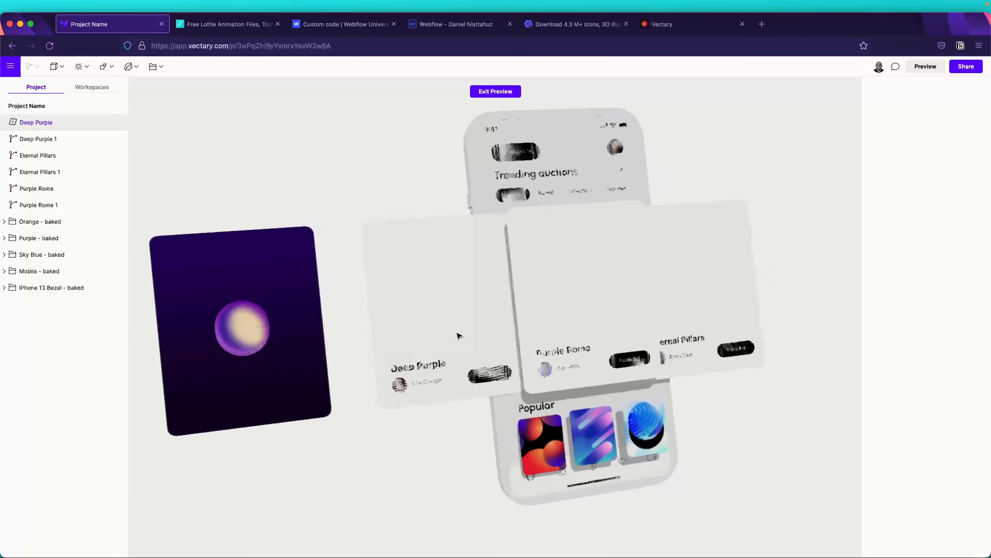
left_click(505, 94)
left_click(384, 157)
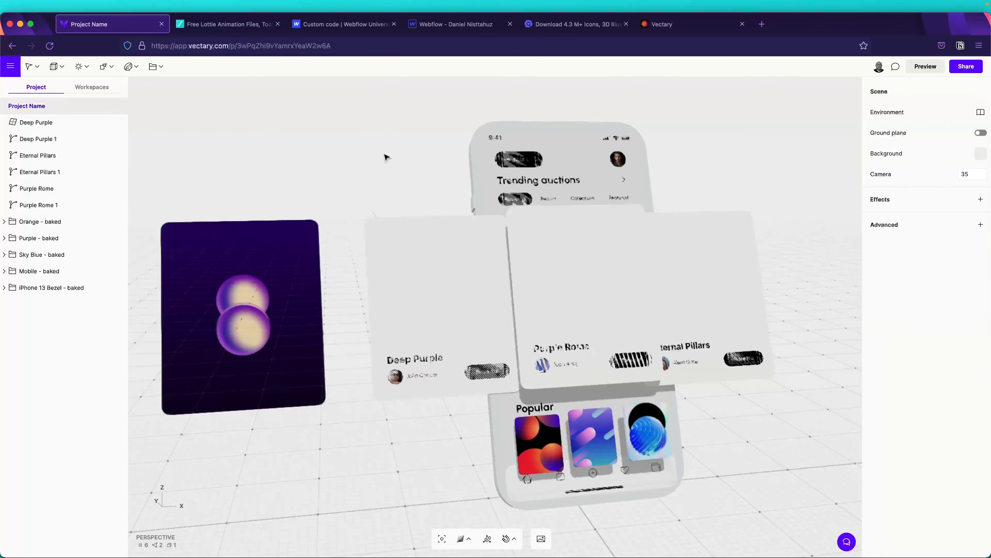
Undo the Deep Purple plane's Lottie animation and its move along X away from the phone.
key("super+z")
key("super+z")
key("super+z")
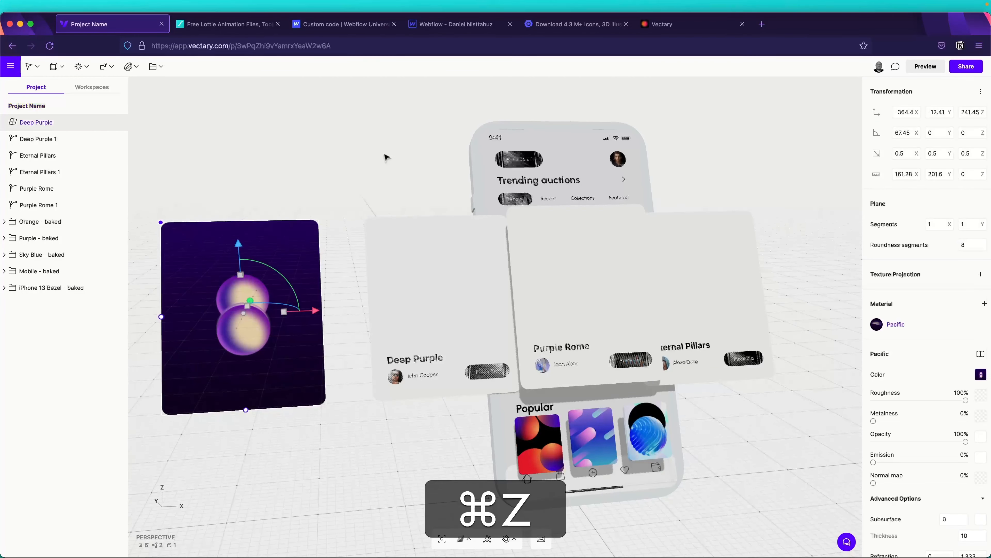
key("super+z")
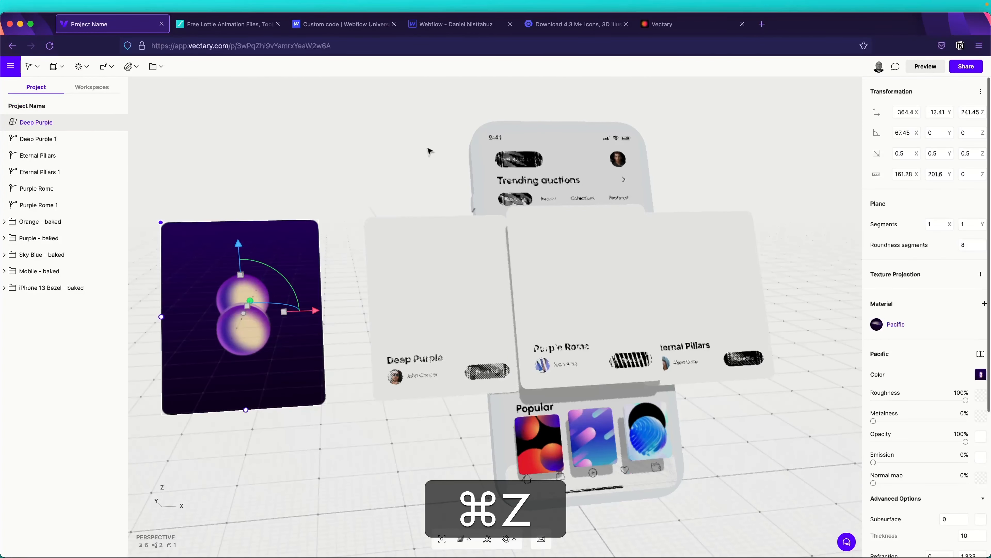
key("super+z")
key("super+z")
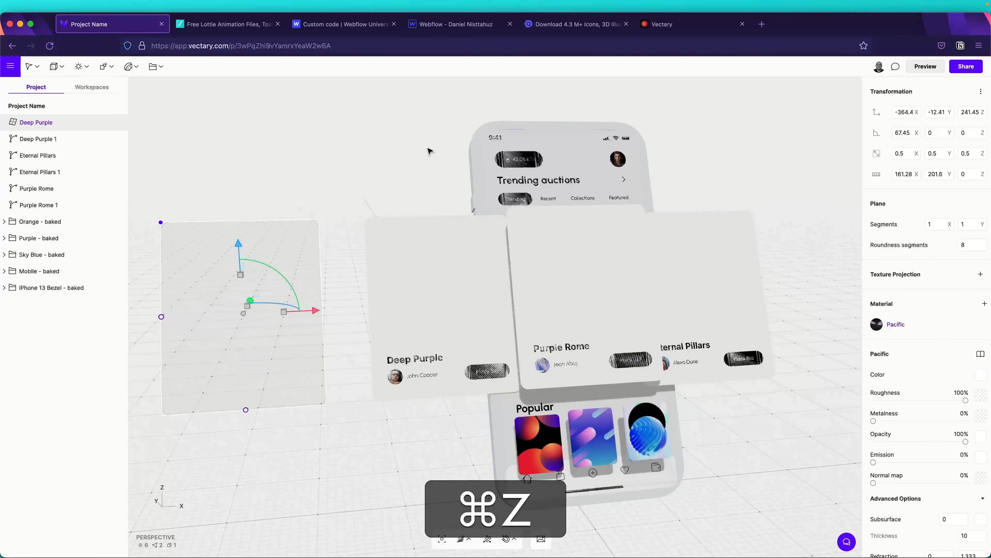
key("super+z")
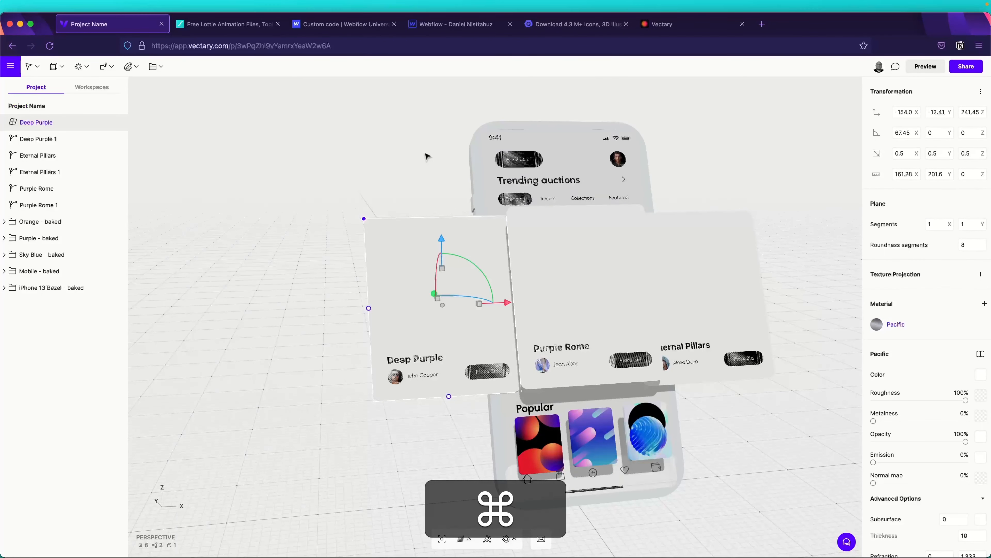
Bake the Deep Purple 1 SVG object into mesh geometry.
mouse_move(365, 228)
right_mouse_down()
mouse_move(381, 220)
mouse_move(374, 216)
right_mouse_up()
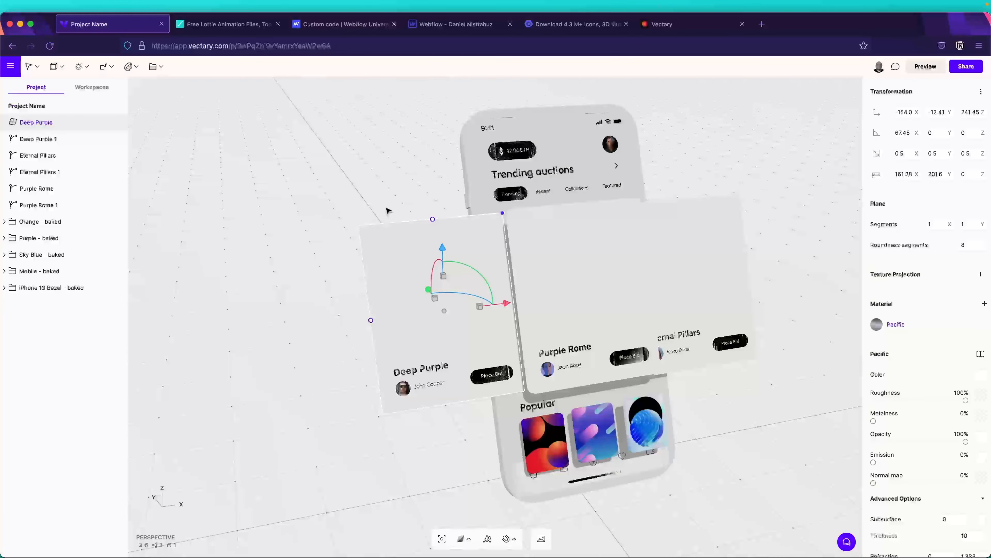
left_click(39, 140)
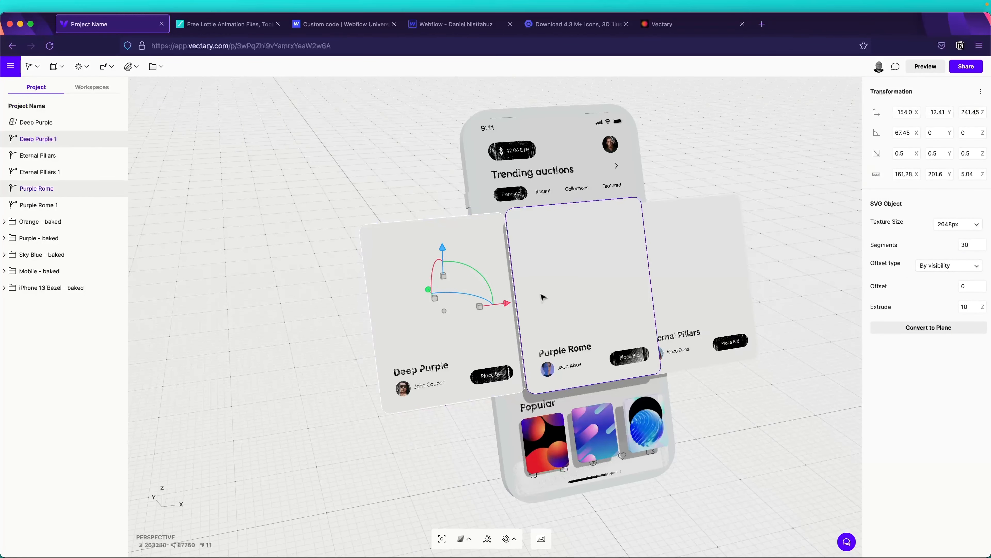
double_click(404, 316)
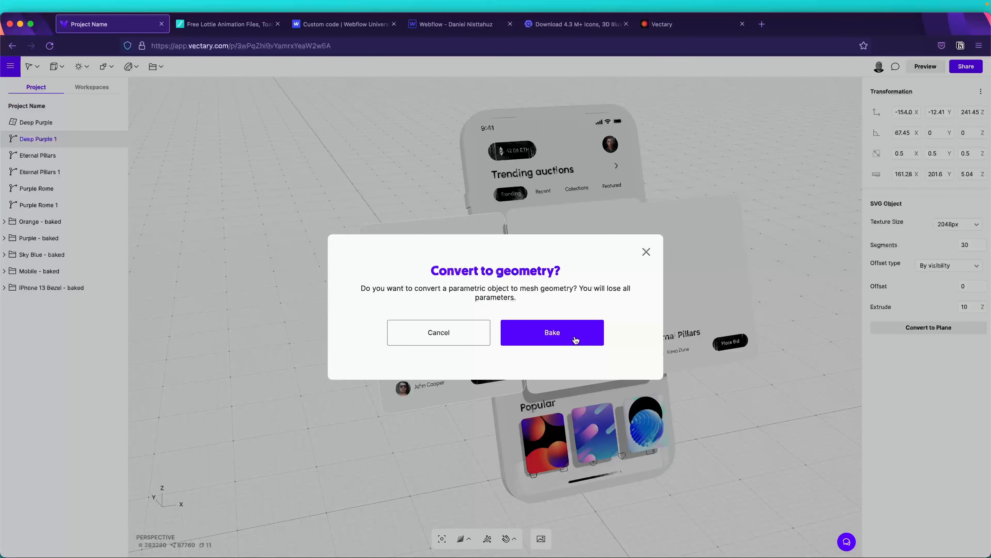
left_click(546, 335)
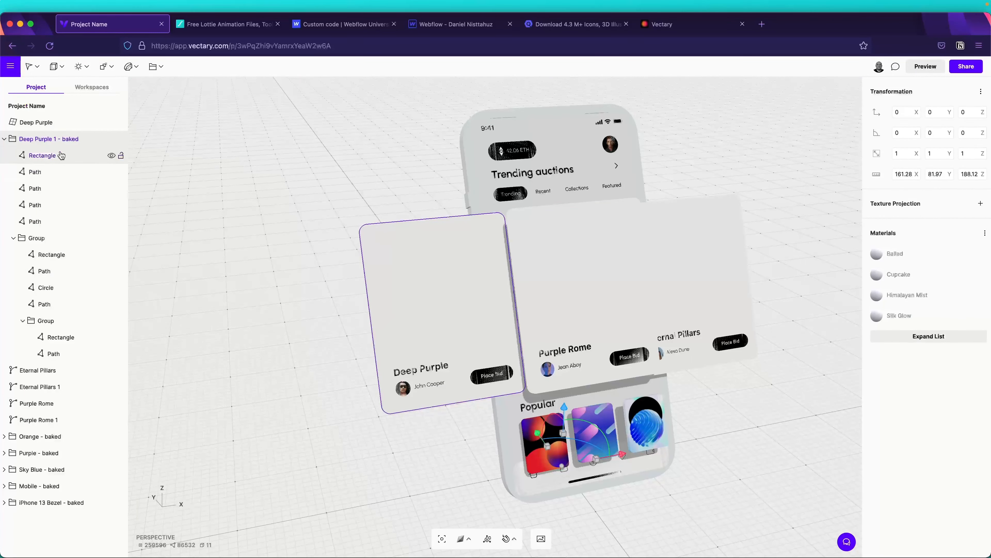
Set the Ballad material color of the baked Deep Purple card's large Rectangle to Animation and upload L Black.json.
left_click(47, 156)
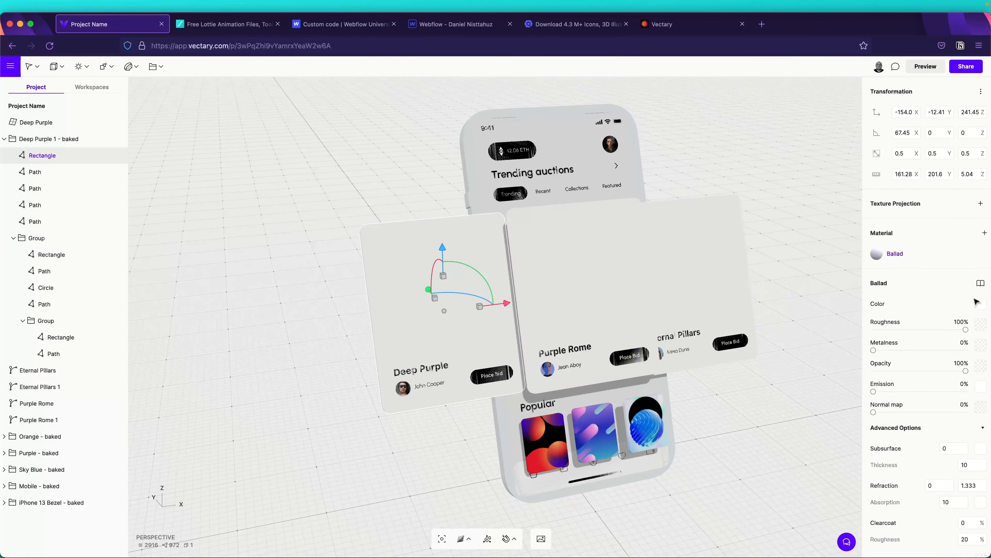
left_click(980, 305)
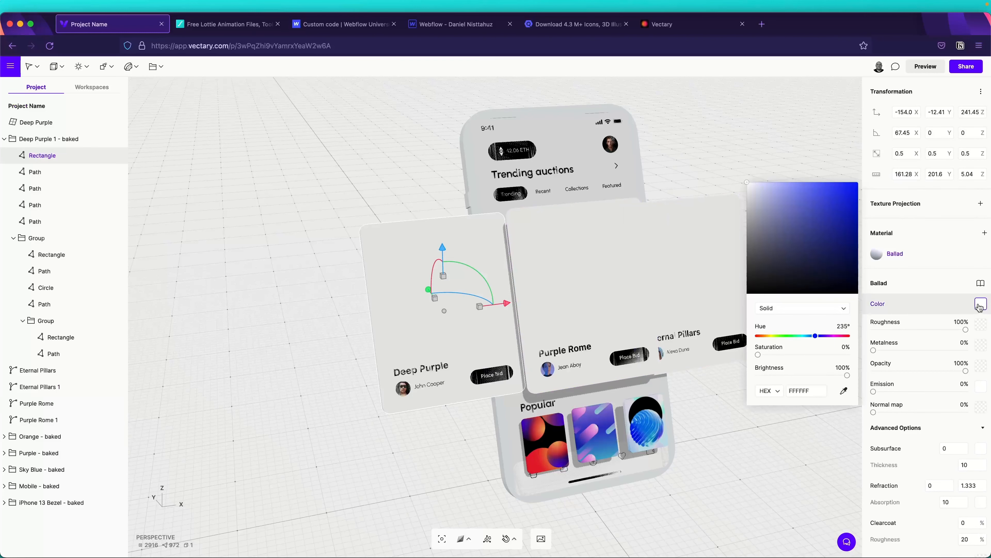
left_click(804, 311)
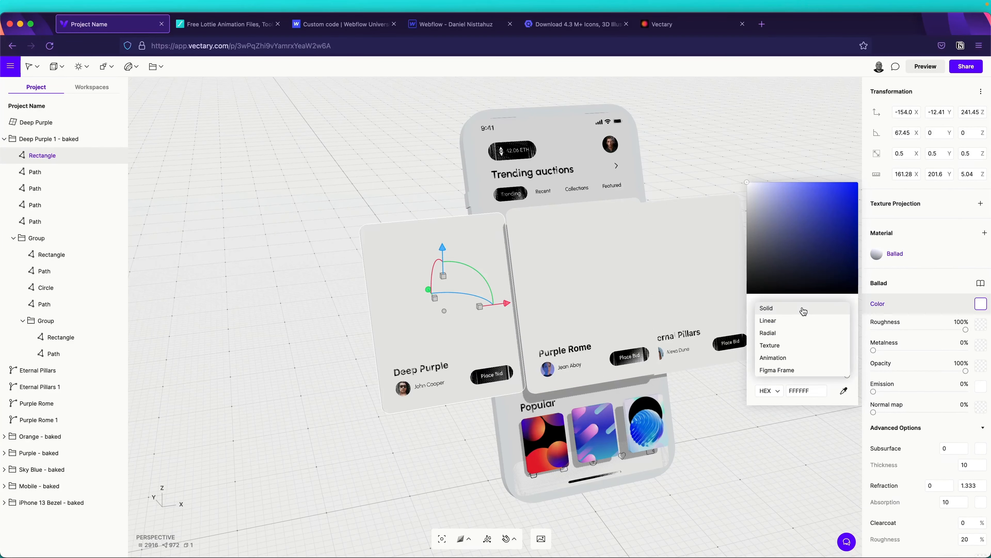
left_click(798, 358)
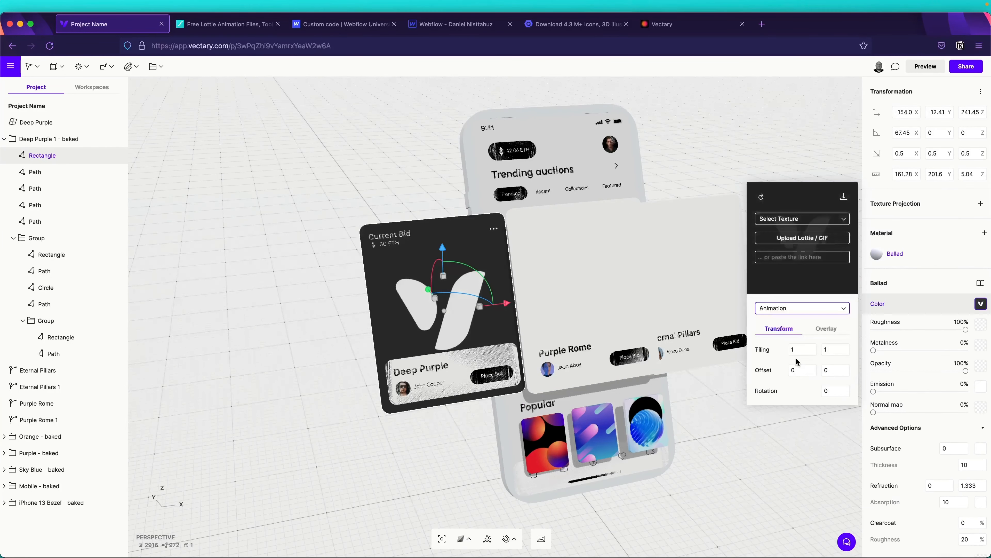
left_click(824, 241)
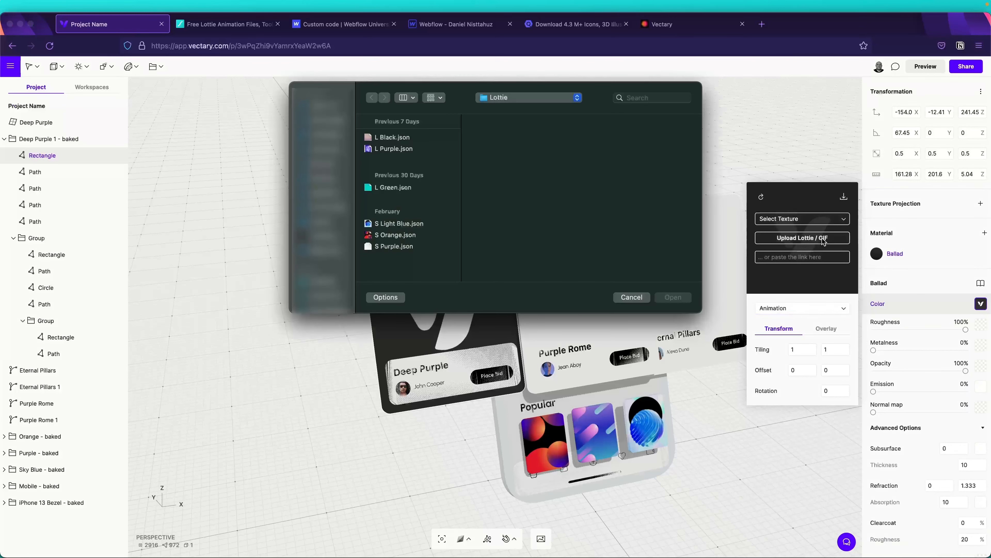
left_click(393, 150)
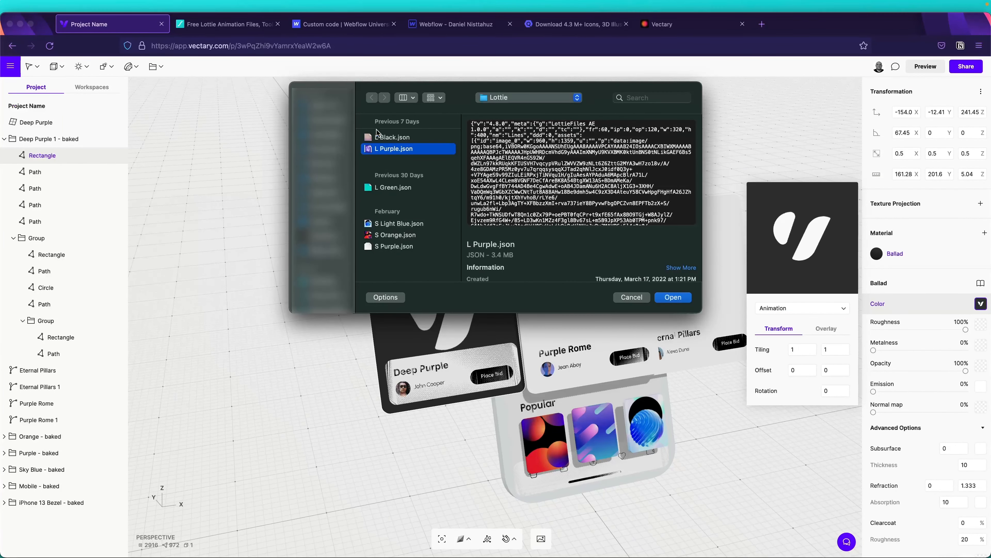
left_click(392, 137)
left_click(674, 298)
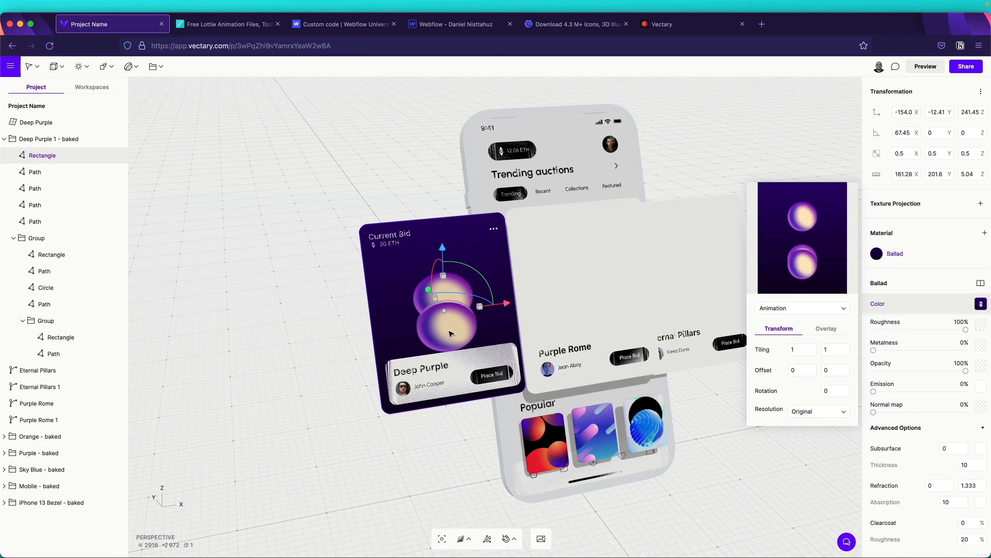
left_click(787, 158)
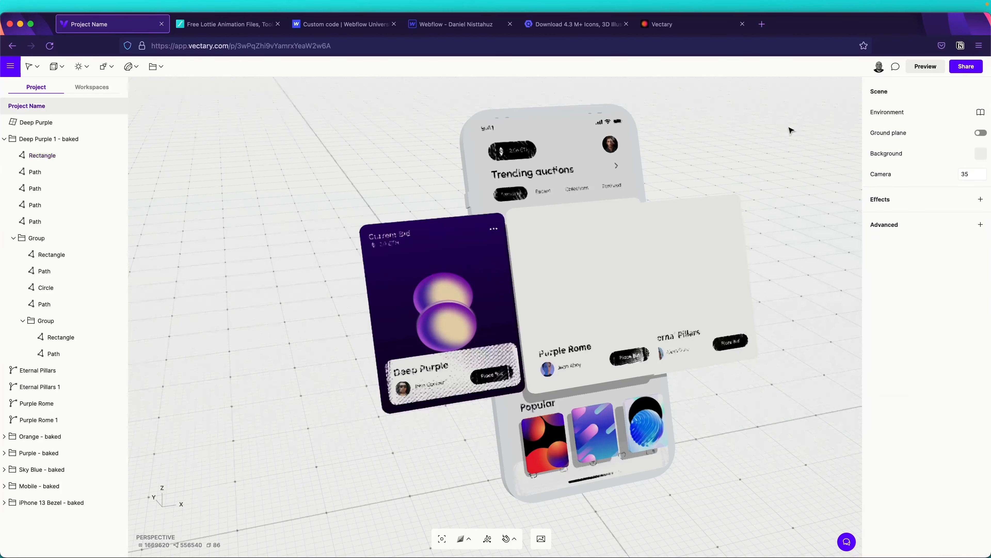
Delete the large Rectangle from the Deep Purple 1 - baked group and move the Deep Purple plane into that group.
left_click(47, 158)
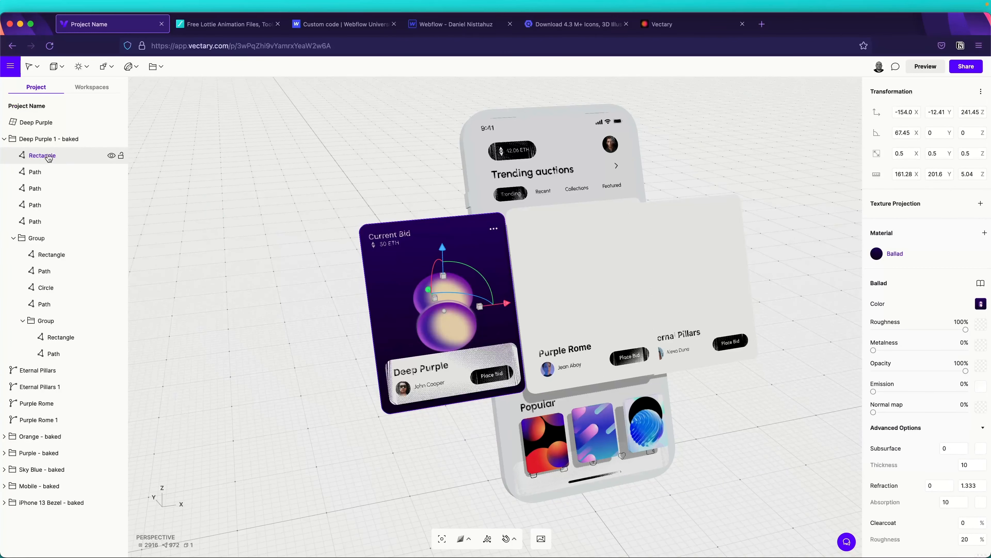
key("BackSpace")
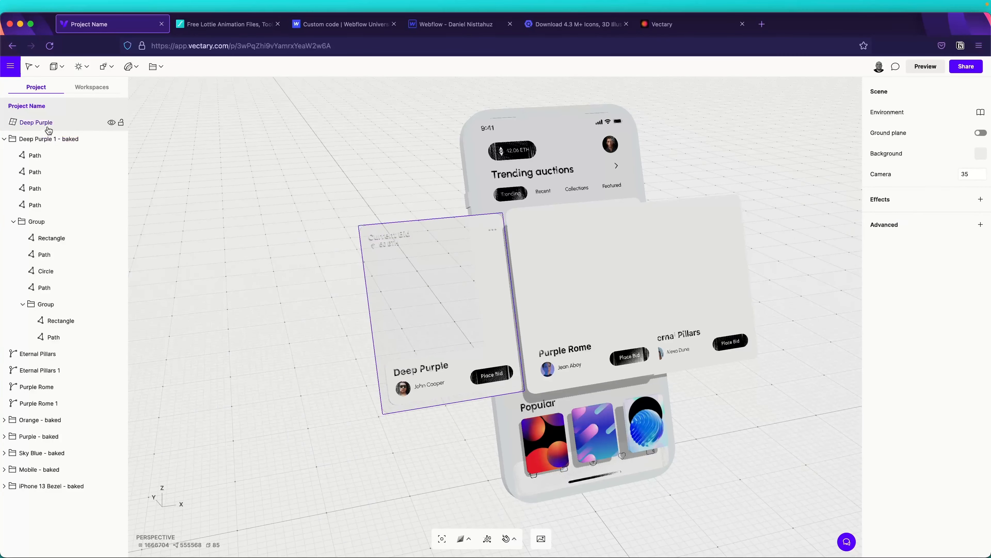
left_click_drag(28, 124, 44, 151)
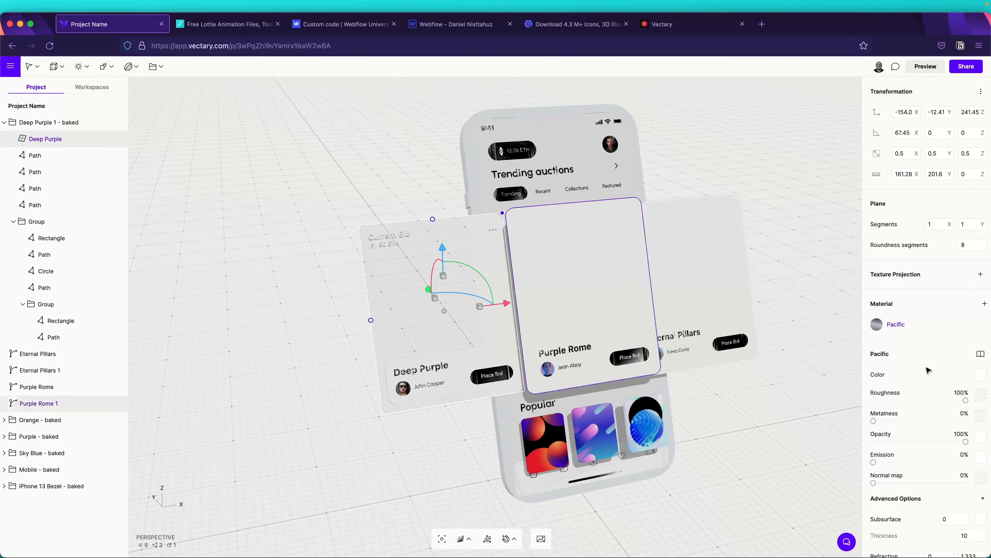
Change the Deep Purple plane's Pacific material color from Texture to Animation, upload L Black.json, and deselect the plane.
left_click(968, 375)
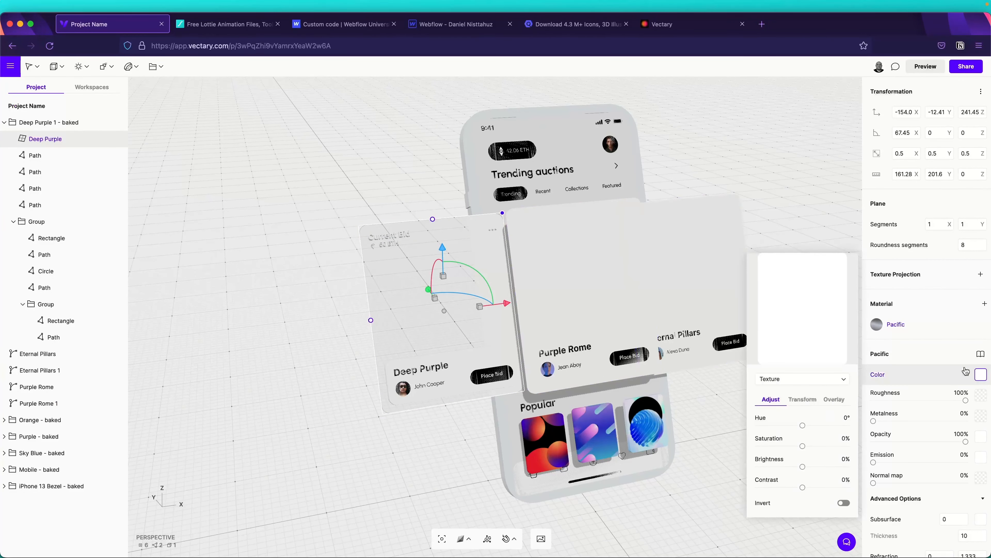
left_click(803, 378)
left_click(801, 393)
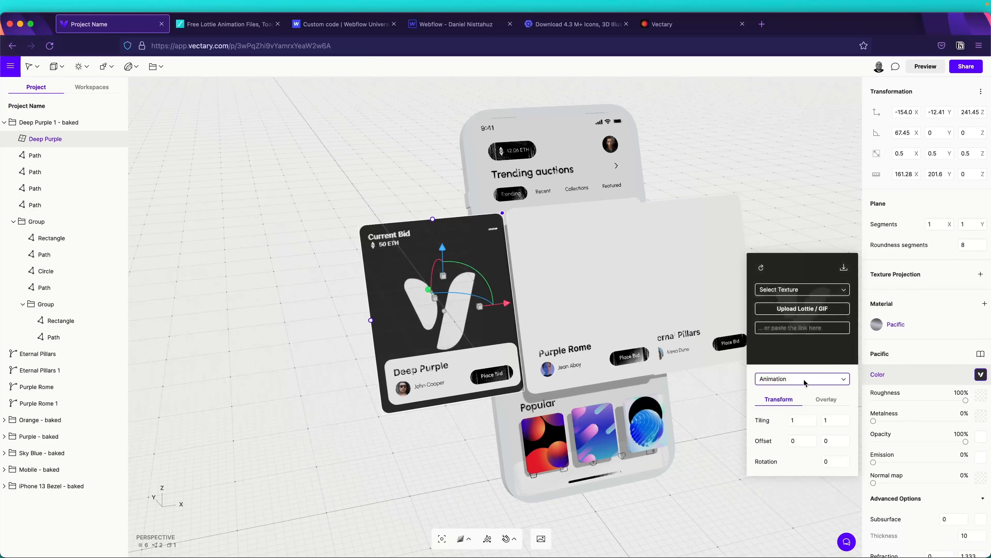
left_click(810, 309)
left_click(414, 149)
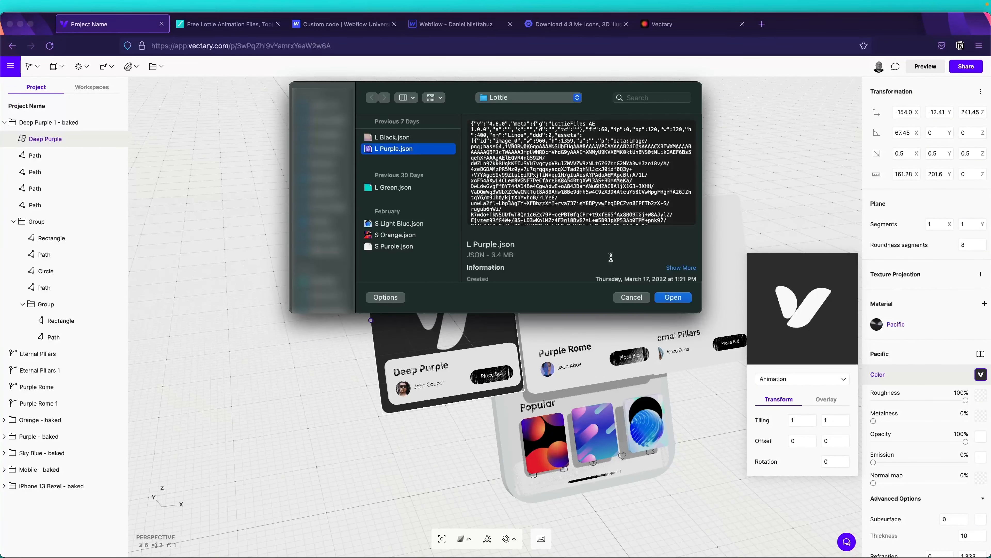
left_click(410, 137)
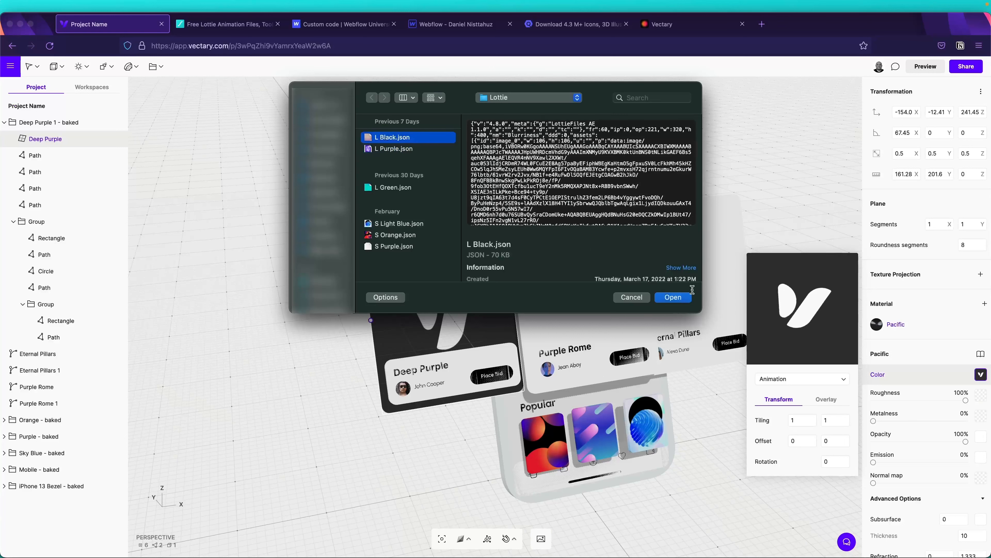
left_click(677, 297)
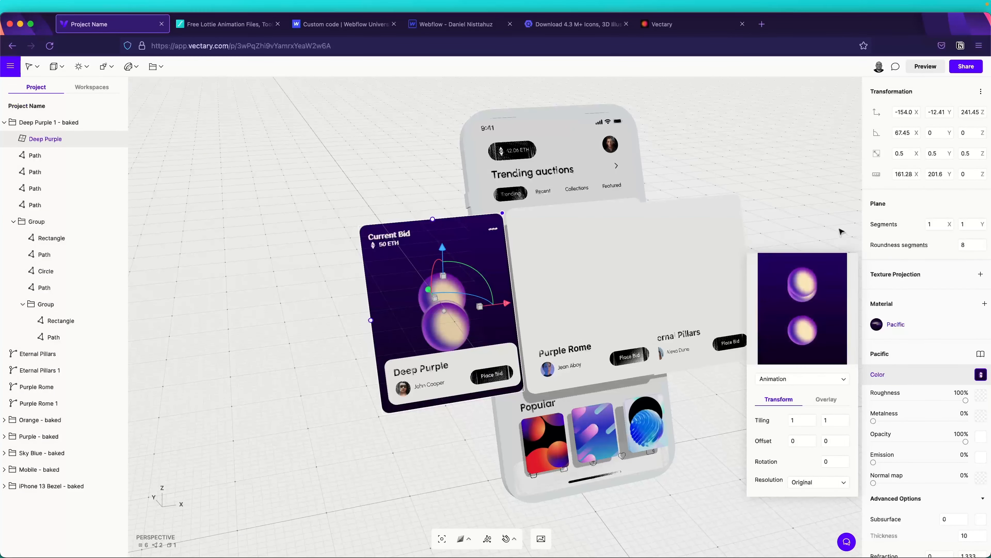
left_click(838, 217)
left_click(838, 218)
Check the animated card from the side and front, and collapse the Deep Purple 1 - baked group in the object list.
right_click_drag(277, 270, 555, 226)
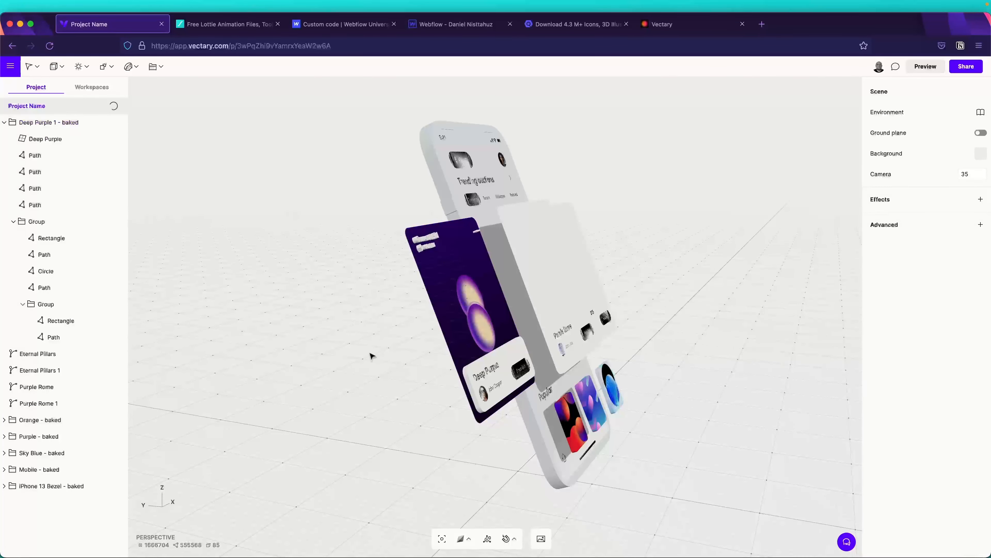
right_click_drag(371, 355, 117, 371)
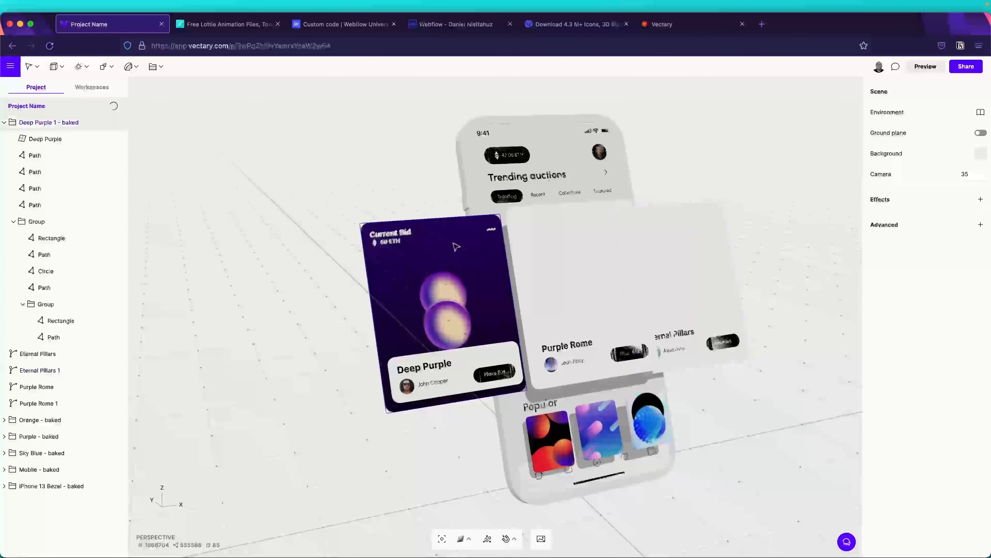
right_click_drag(338, 327, 146, 416)
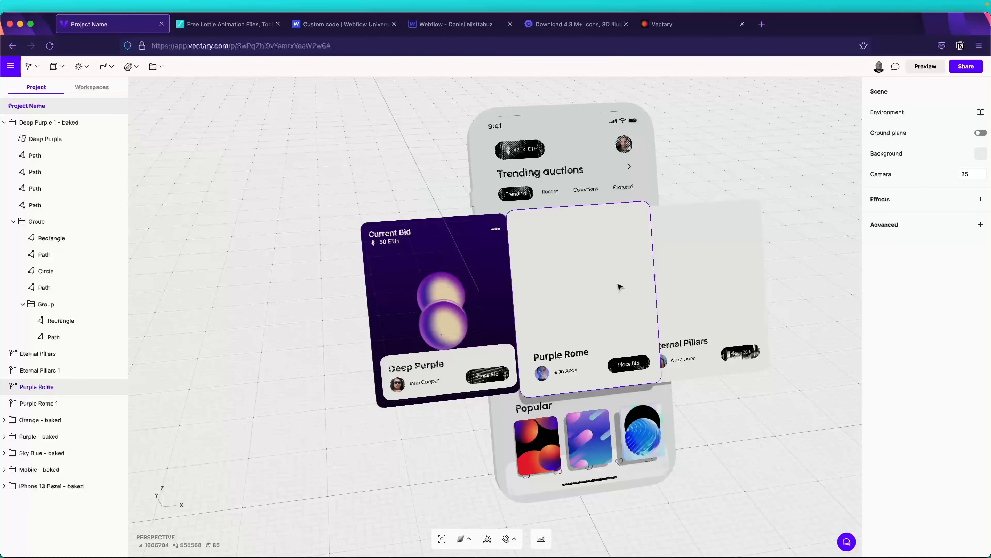
left_click(6, 123)
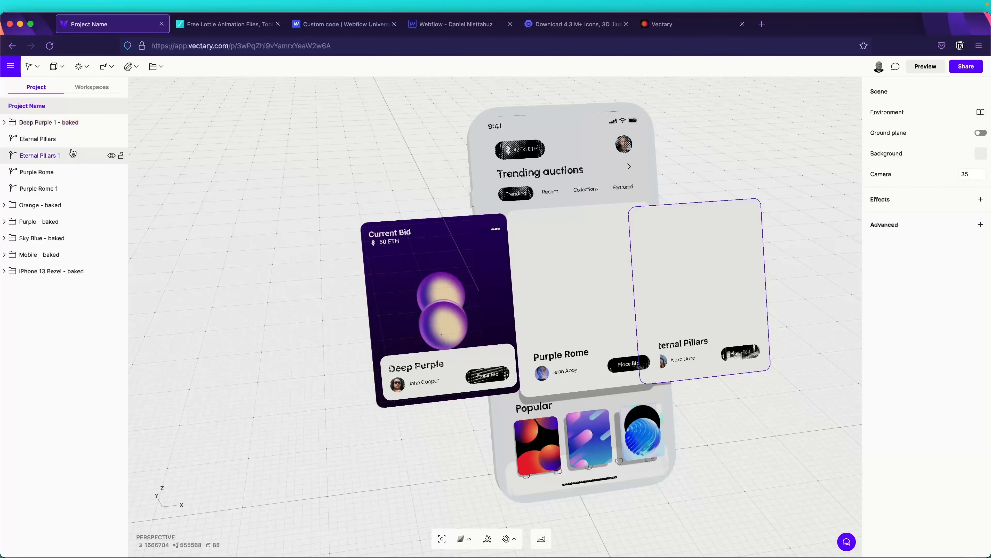
Bake the Purple Rome and Eternal Pillars SVG objects into mesh geometry, and collapse their groups in the object list.
double_click(628, 280)
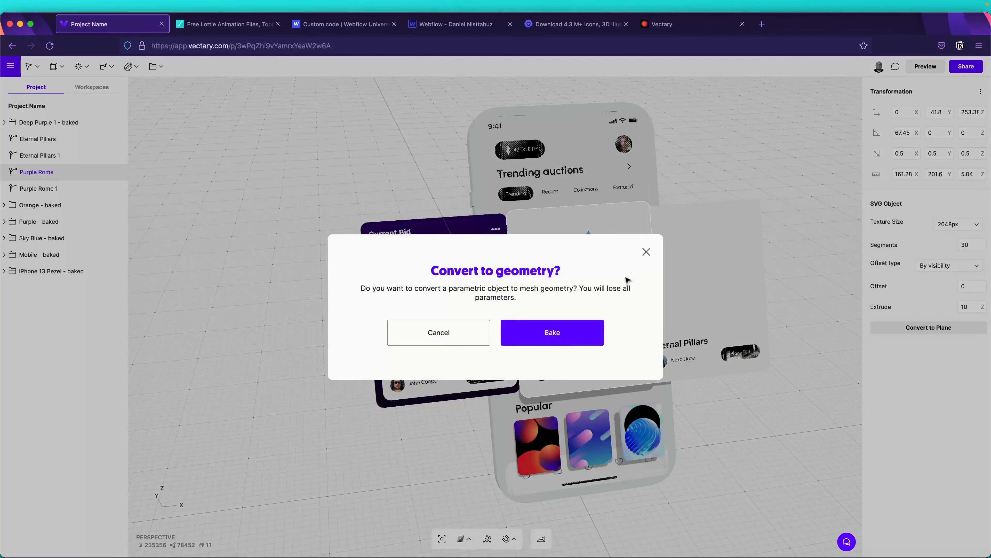
left_click(562, 336)
double_click(736, 273)
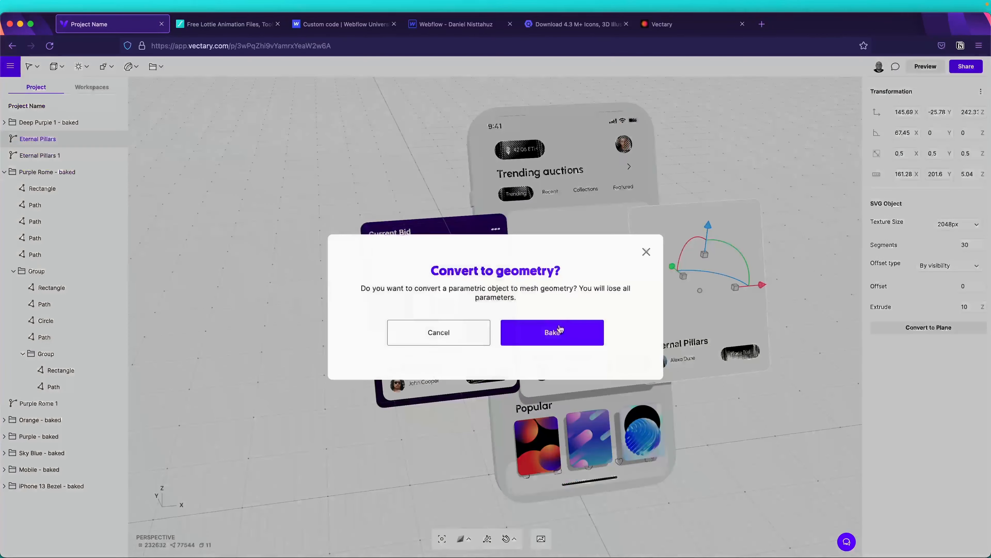
key("Return")
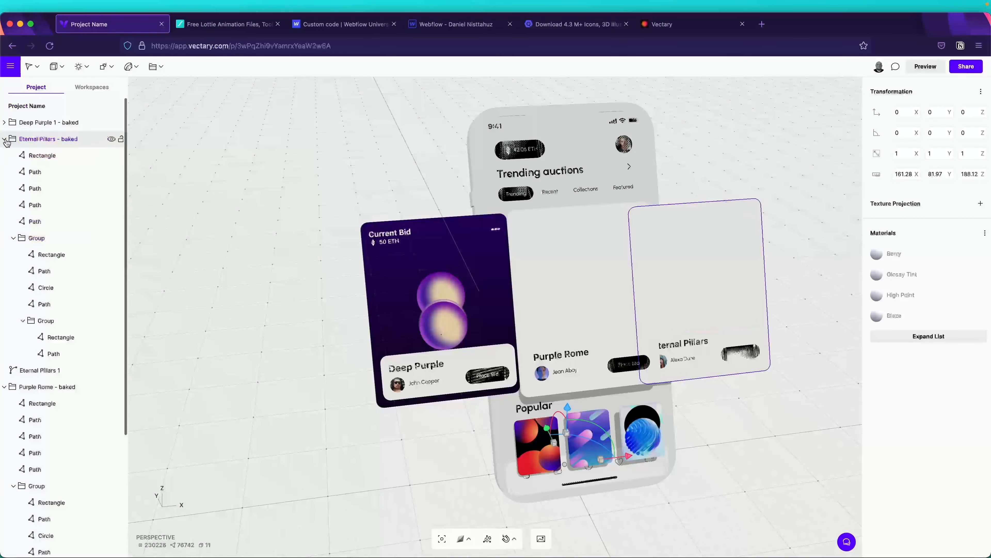
left_click(5, 172)
Convert the Eternal Pillars 1 and Purple Rome 1 SVG objects to planes.
left_click(39, 155)
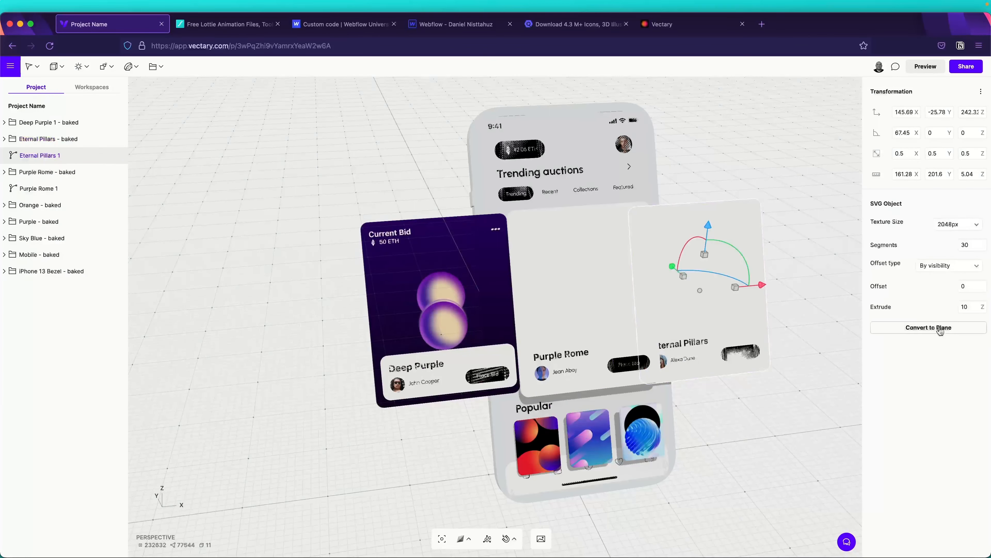
left_click(929, 328)
left_click(39, 188)
left_click(894, 327)
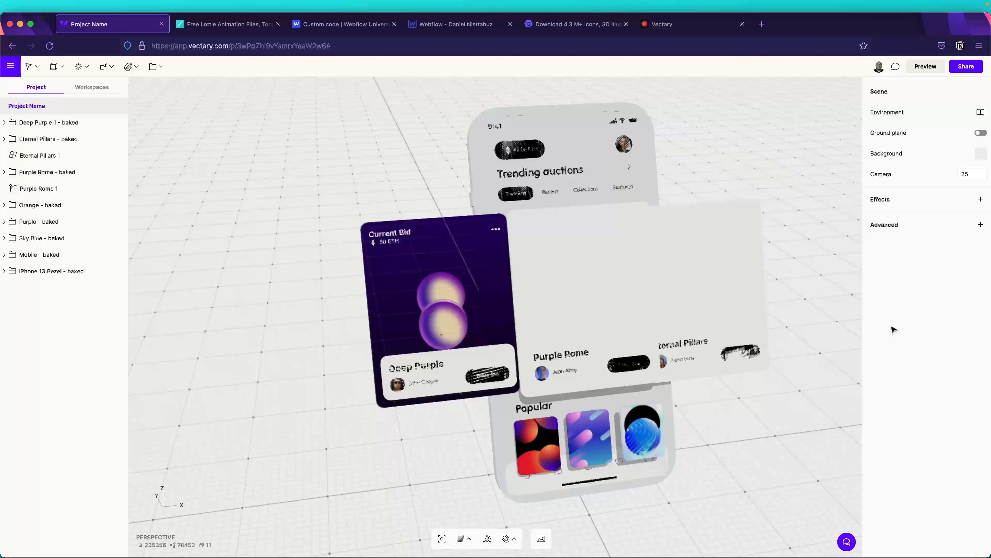
Move the Purple Rome 1 plane into the Purple Rome - baked group and delete the large Rectangle from that group.
left_click(4, 173)
left_click_drag(58, 404, 68, 188)
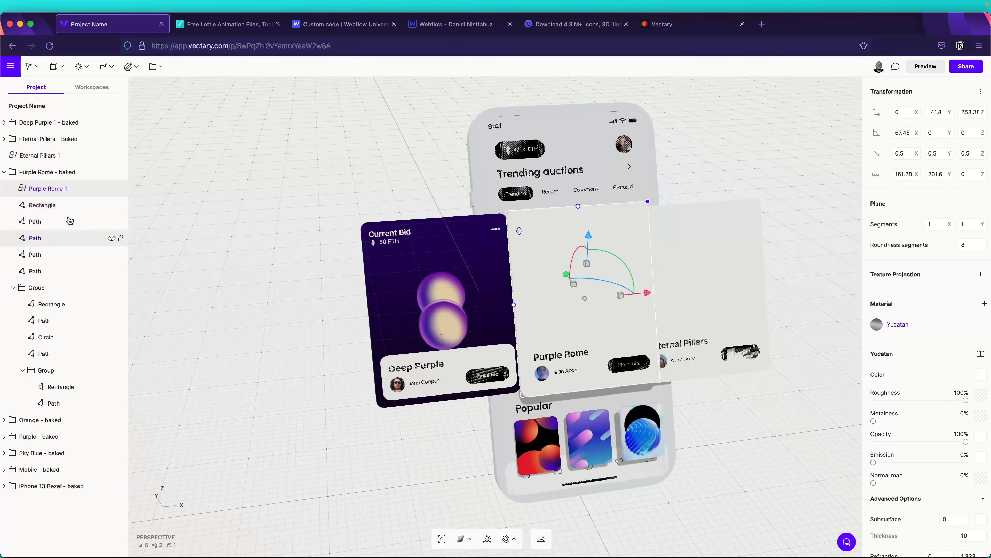
left_click(51, 208)
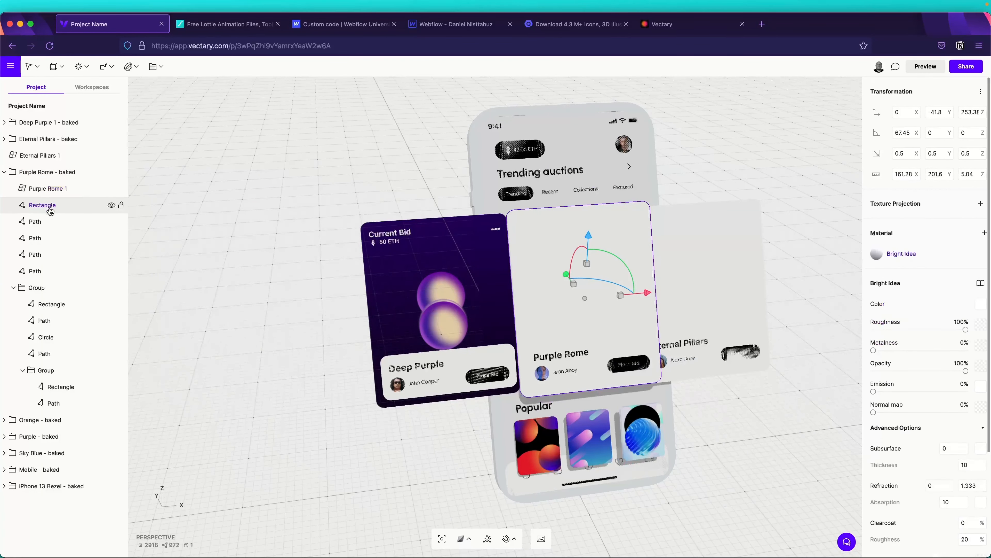
key("BackSpace")
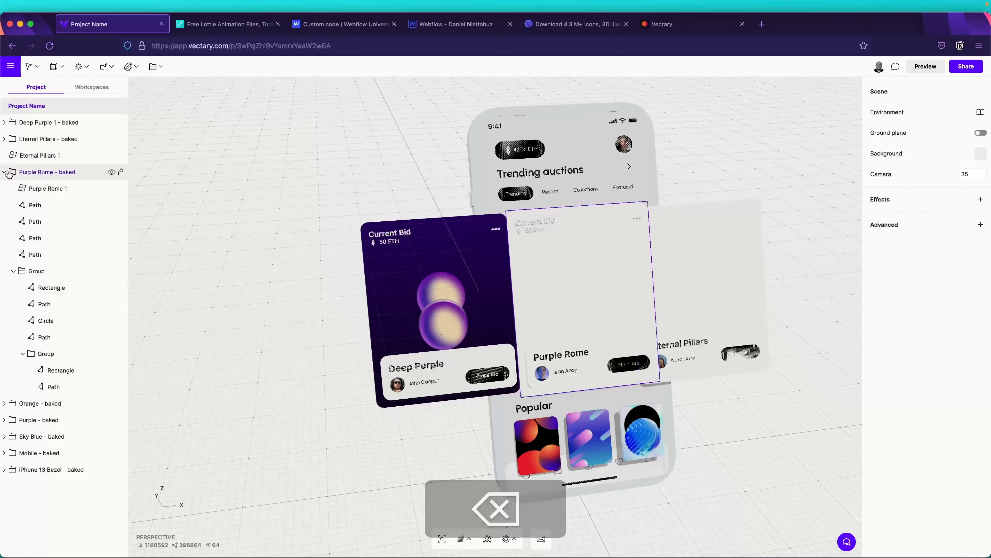
left_click(9, 172)
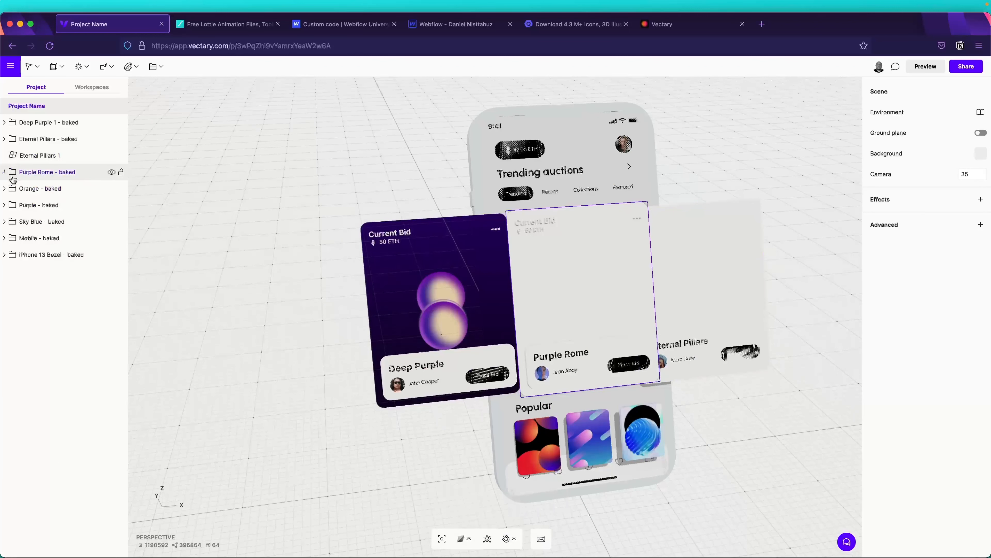
Move the Eternal Pillars 1 plane into the Eternal Pillars - baked group and delete that group's large Rectangle.
left_click(4, 140)
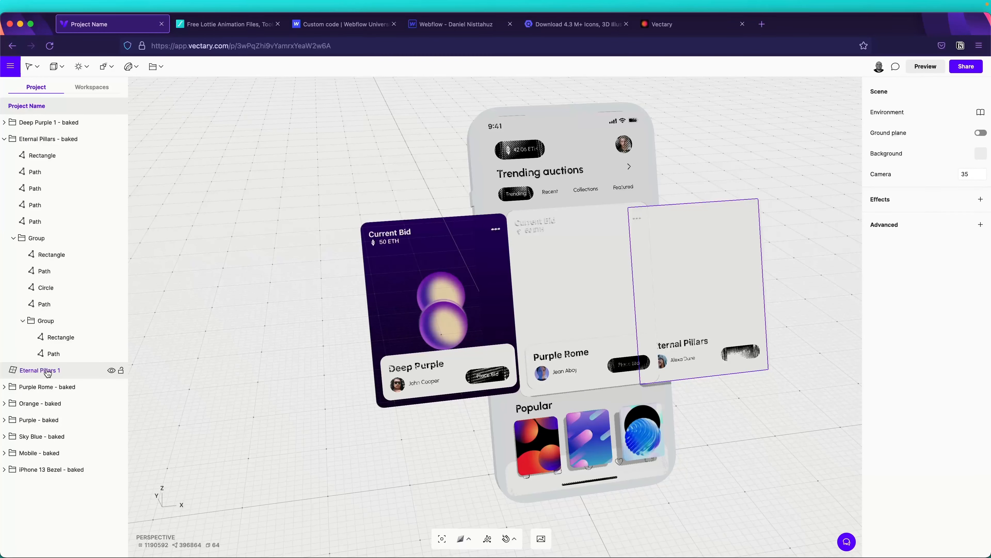
left_click_drag(47, 373, 28, 157)
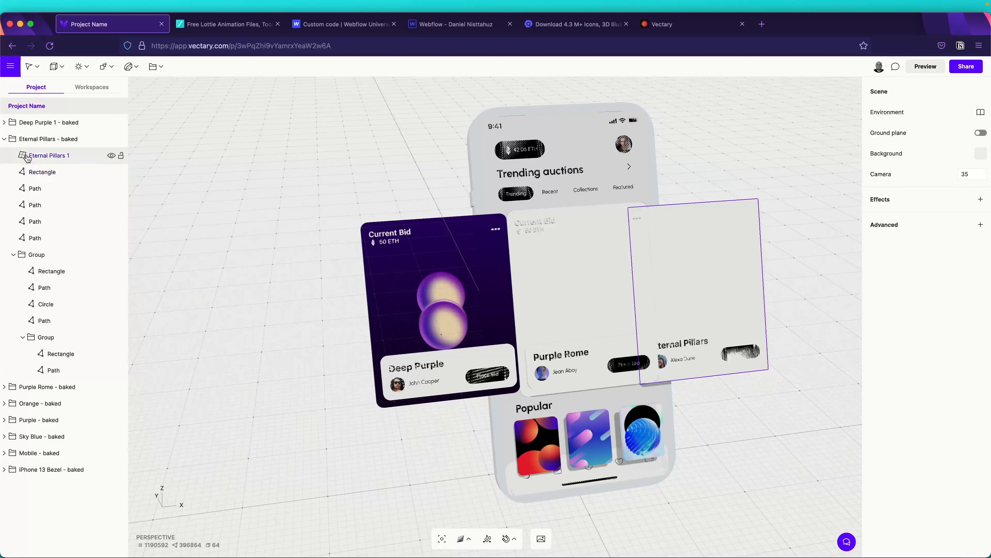
left_click(46, 174)
key("BackSpace")
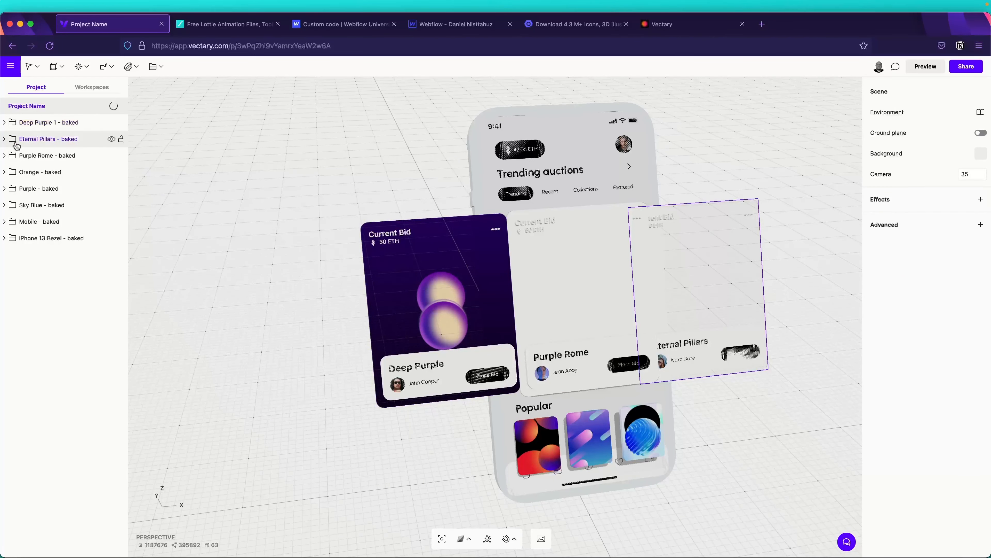
Change the Purple Rome 1 plane's material color from Texture to Animation, upload L Purple.json, and deselect the plane.
left_click(5, 156)
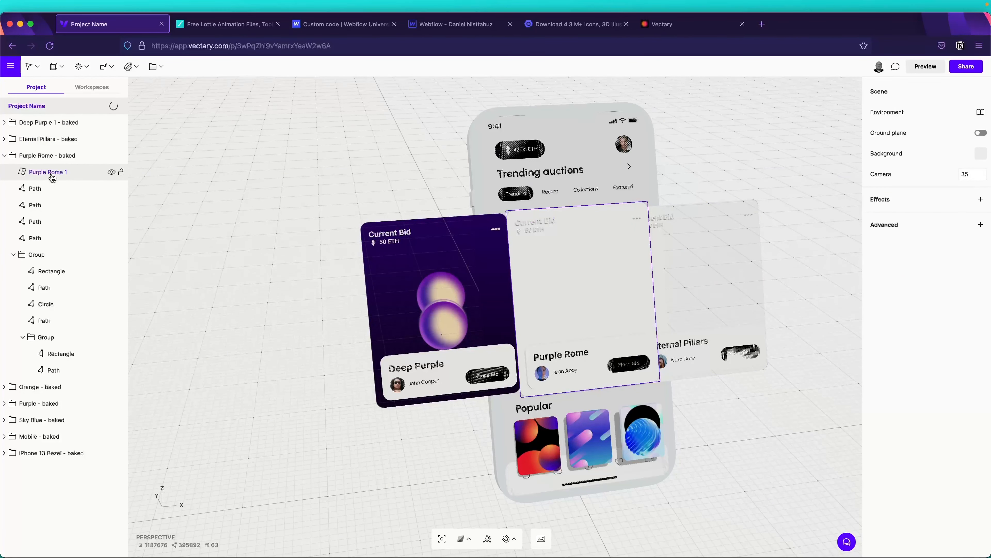
left_click(61, 173)
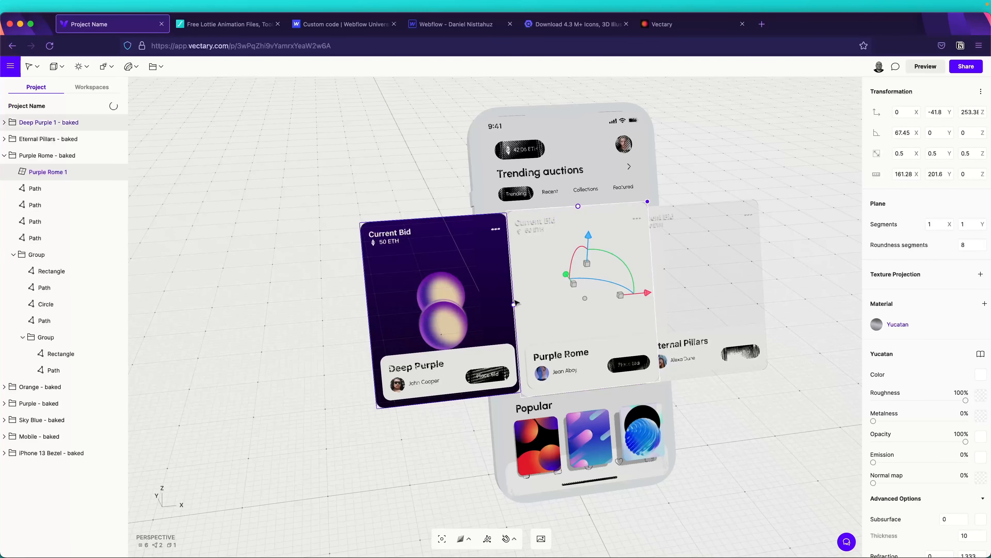
left_click(982, 375)
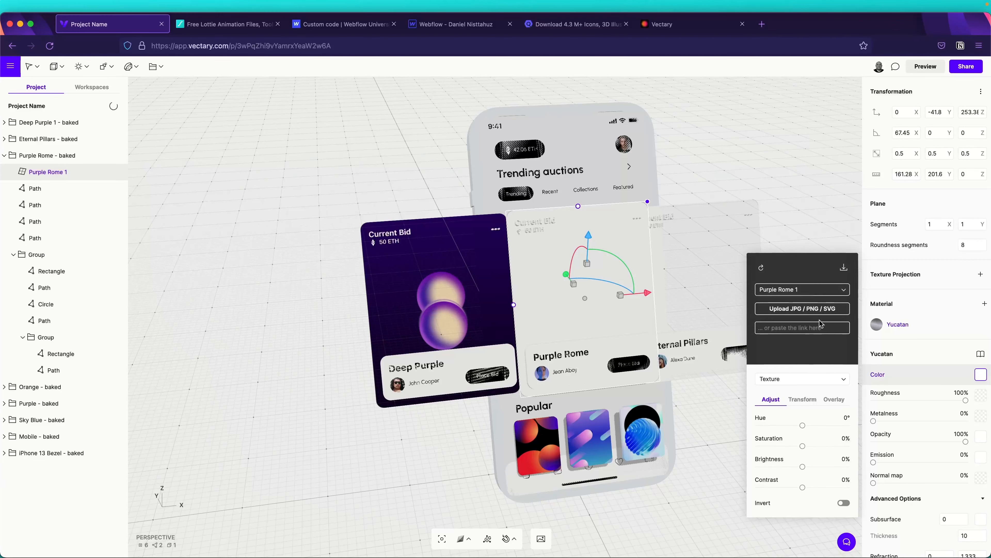
left_click(796, 380)
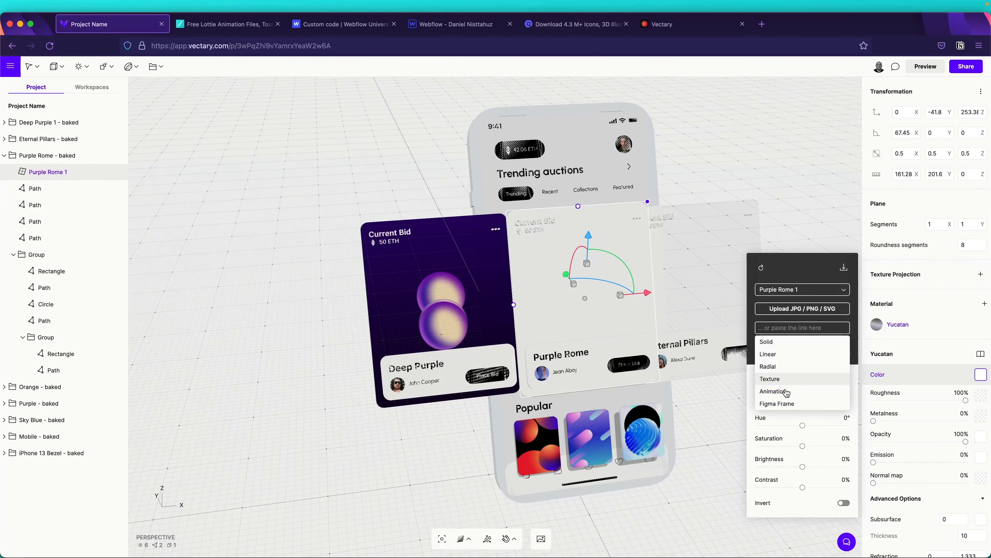
left_click(787, 391)
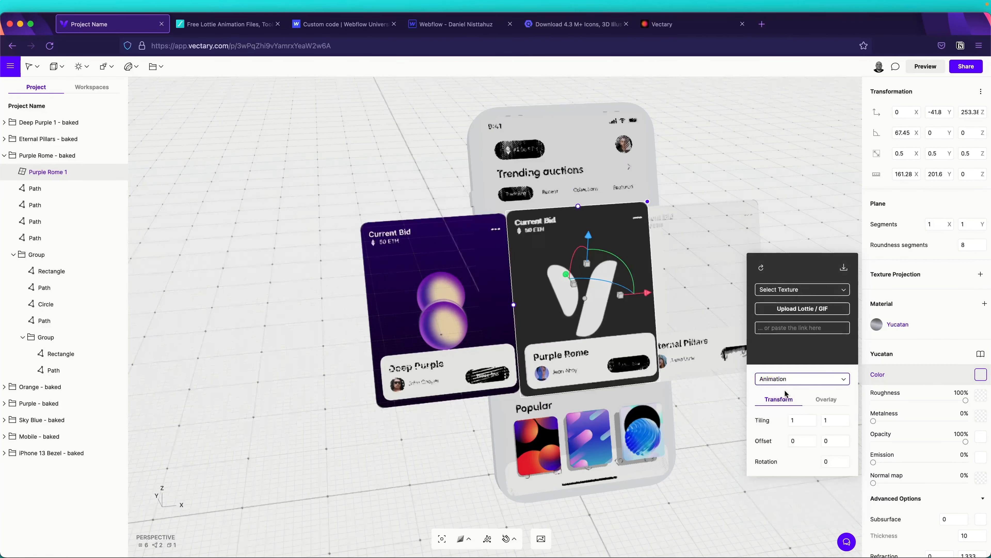
left_click(793, 308)
left_click(394, 149)
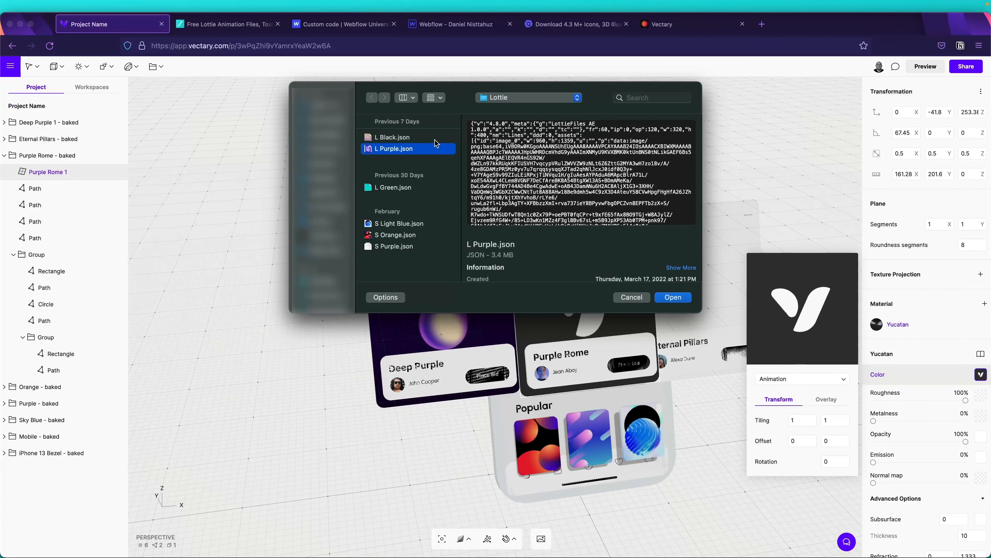
left_click(673, 297)
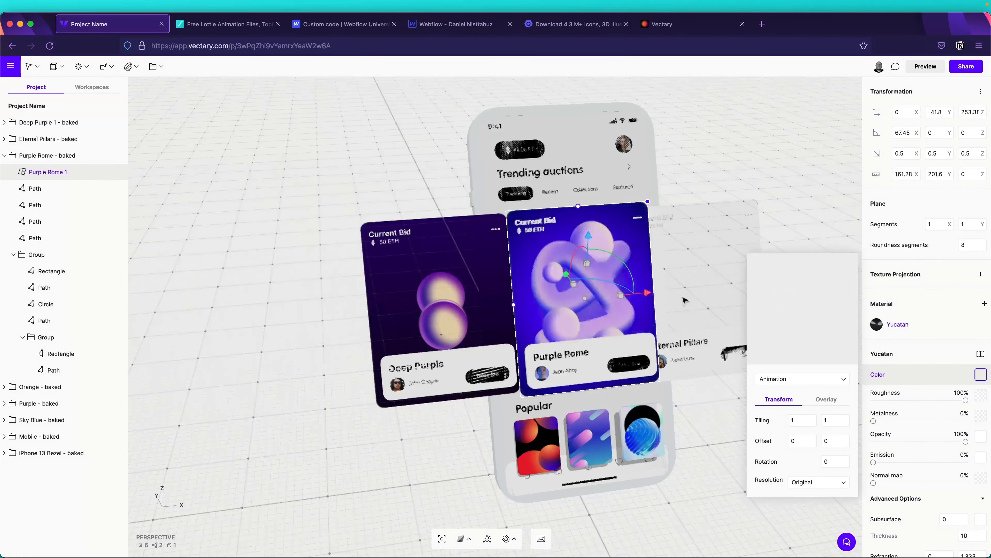
left_click(845, 226)
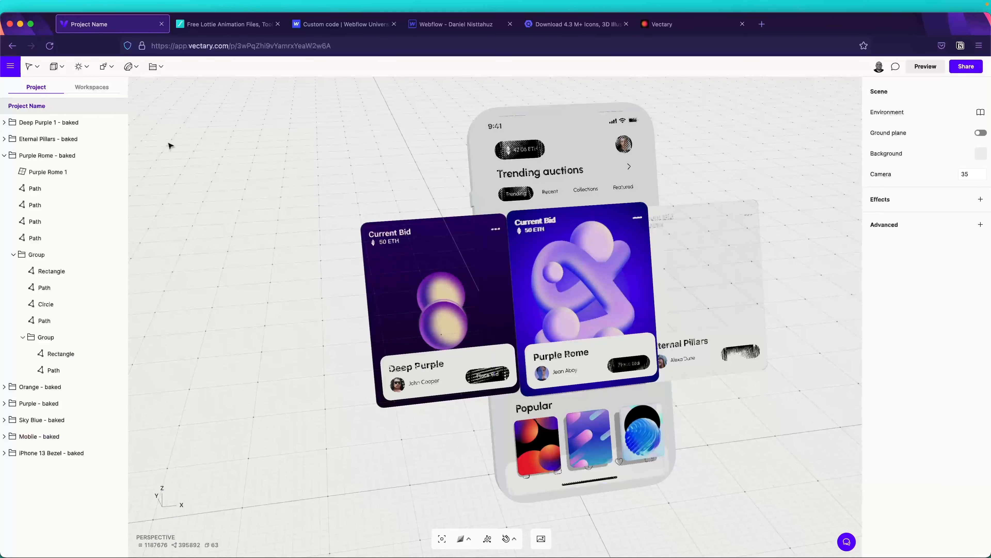
Change the Eternal Pillars 1 plane's material color from Texture to Animation, upload L Green.json, and deselect the plane.
left_click(4, 155)
left_click(9, 138)
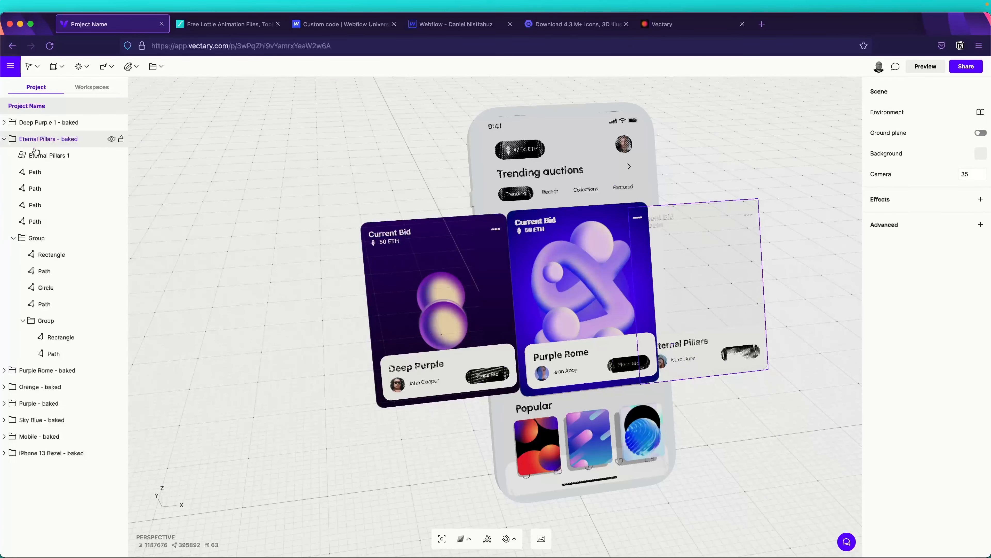
left_click(459, 217)
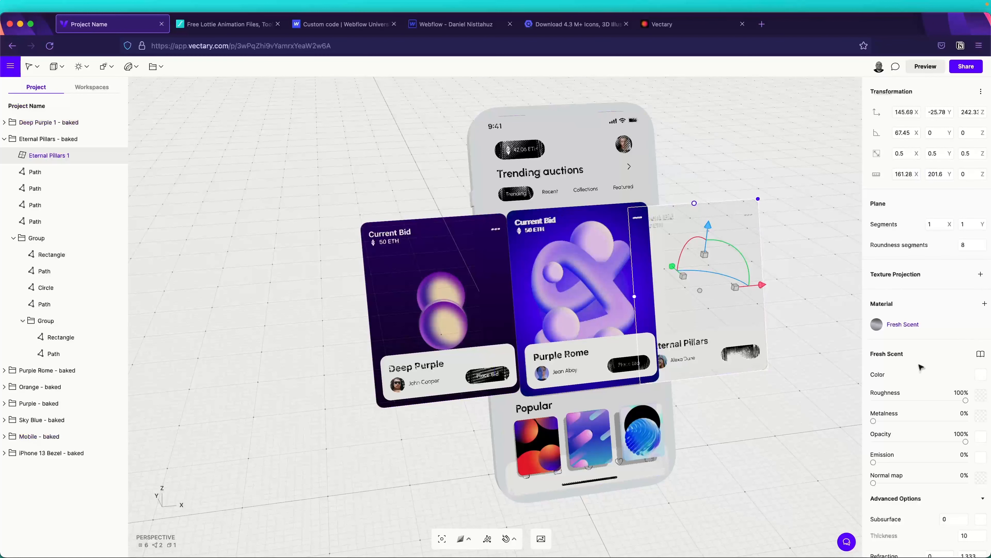
left_click(981, 376)
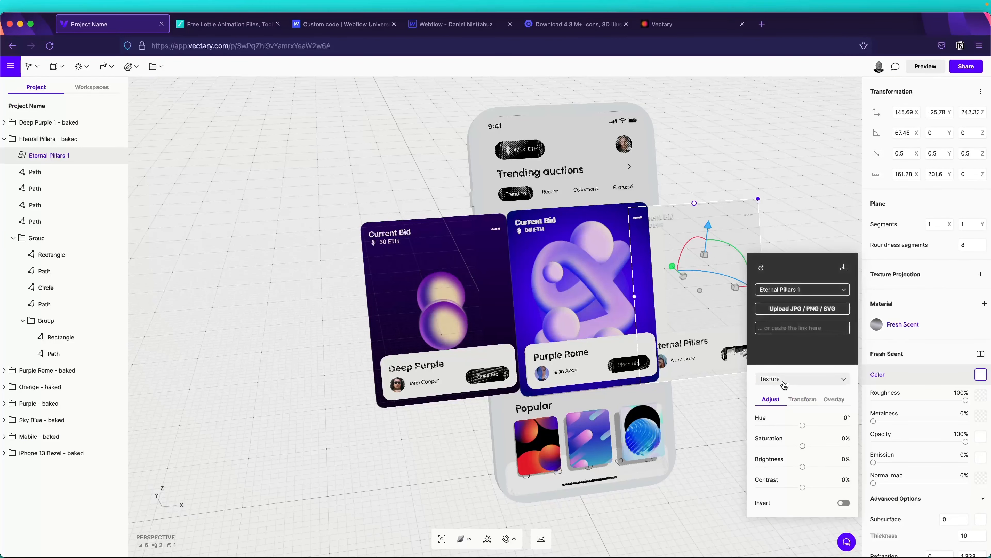
left_click(820, 379)
left_click(786, 391)
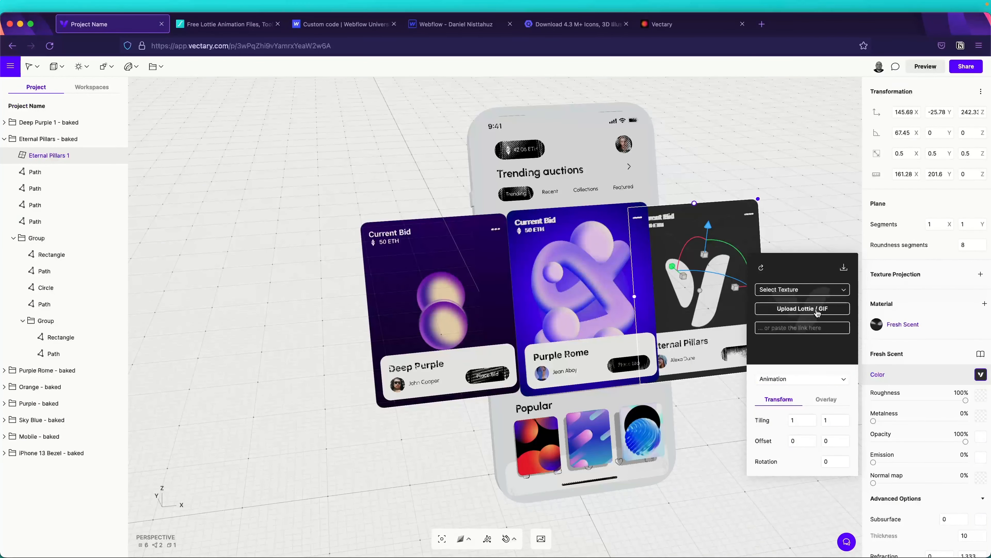
left_click(817, 310)
left_click(392, 187)
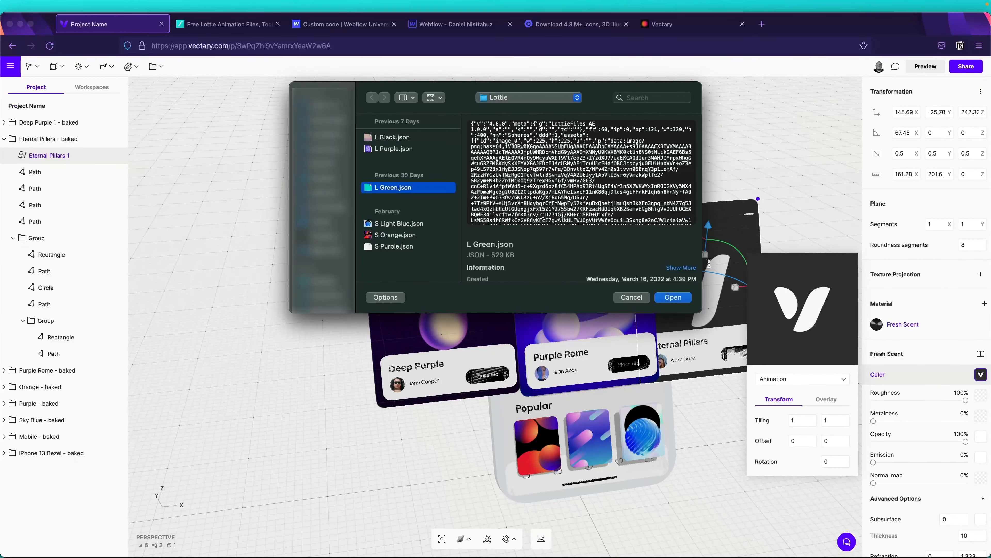
left_click(673, 298)
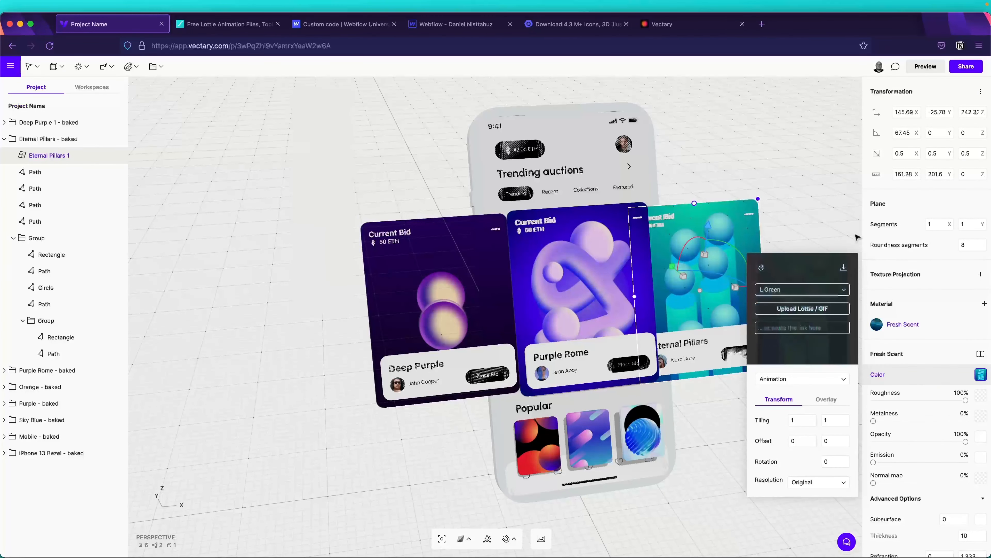
left_click(841, 224)
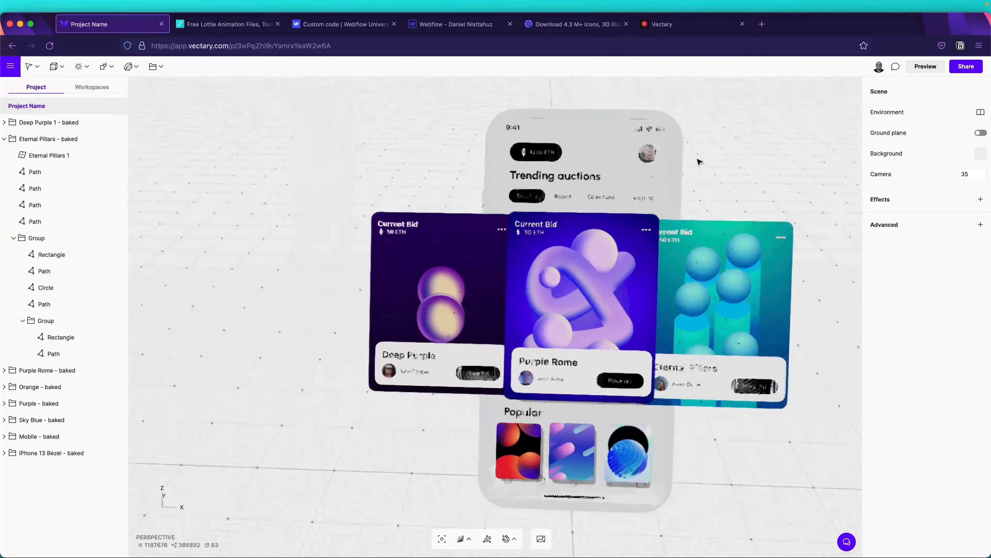
Preview the scene's card animations, exit the preview, and examine the three cards' depth and layering from the front and side.
left_click(925, 67)
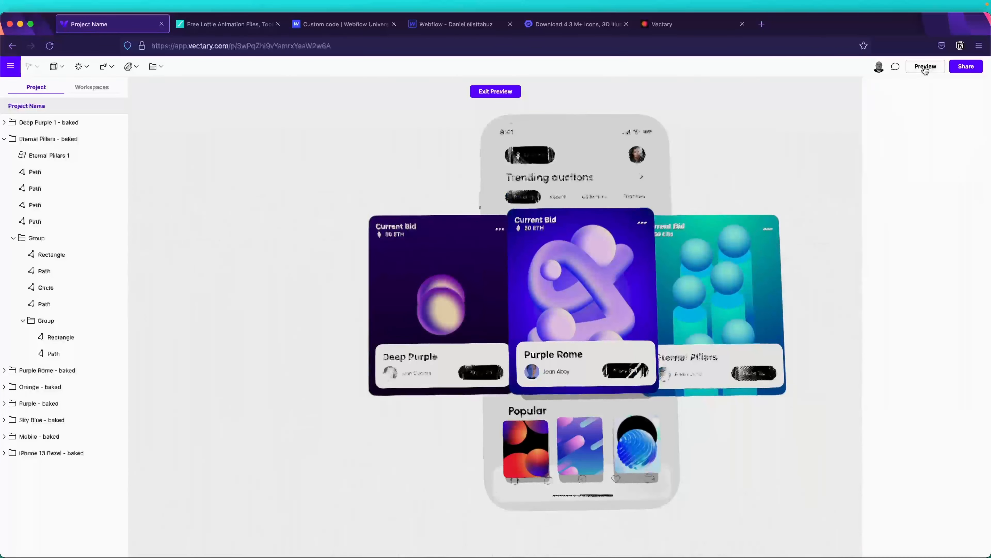
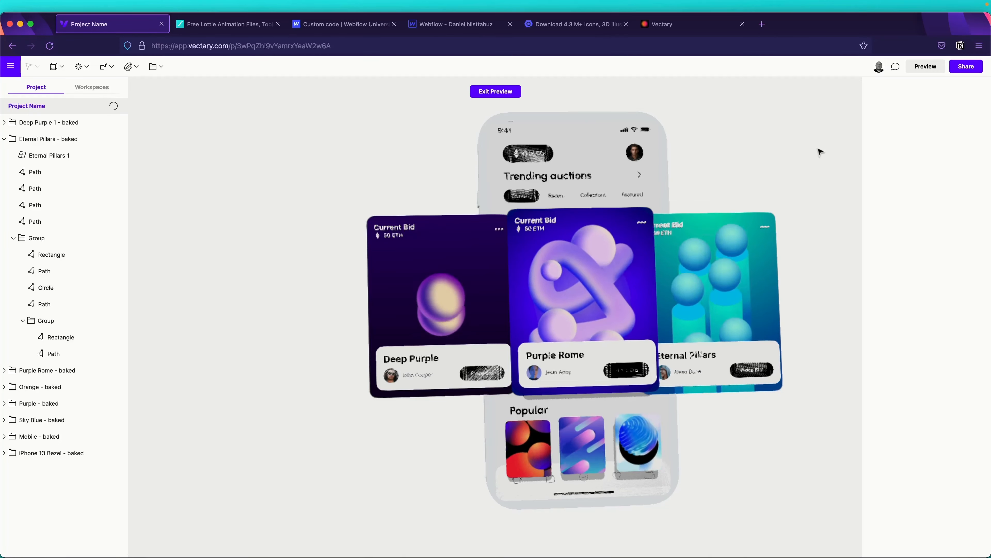
left_click(500, 91)
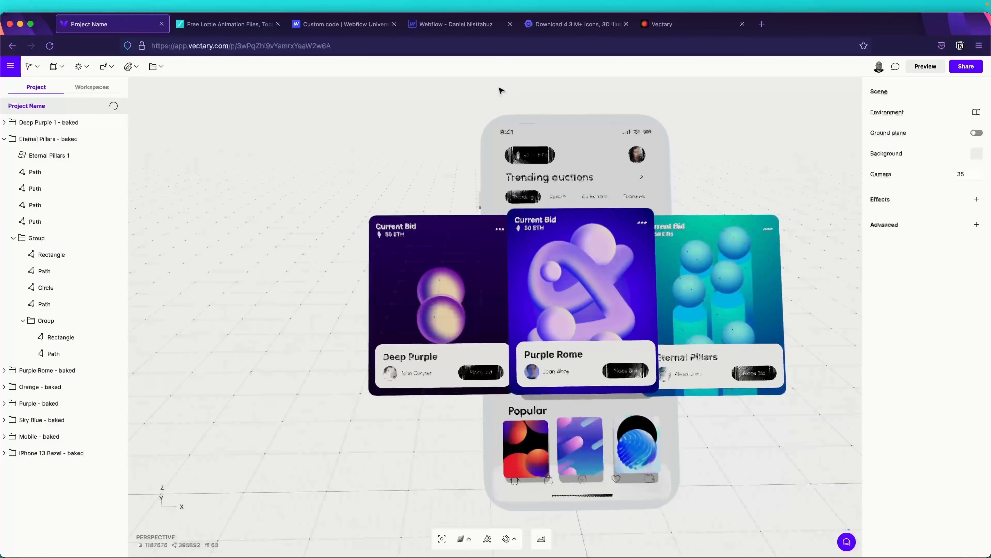
right_click_drag(767, 199, 839, 179)
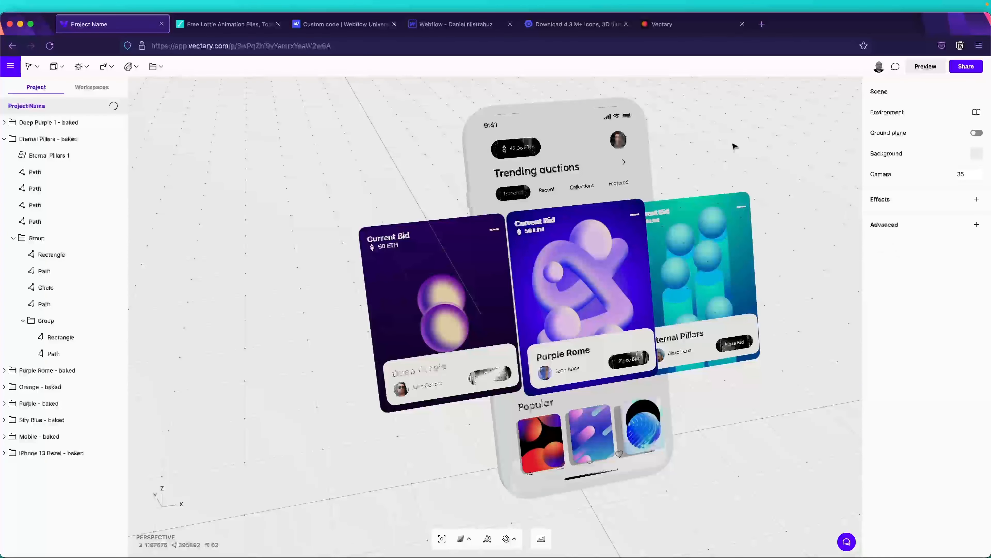
right_click_drag(752, 134, 662, 105)
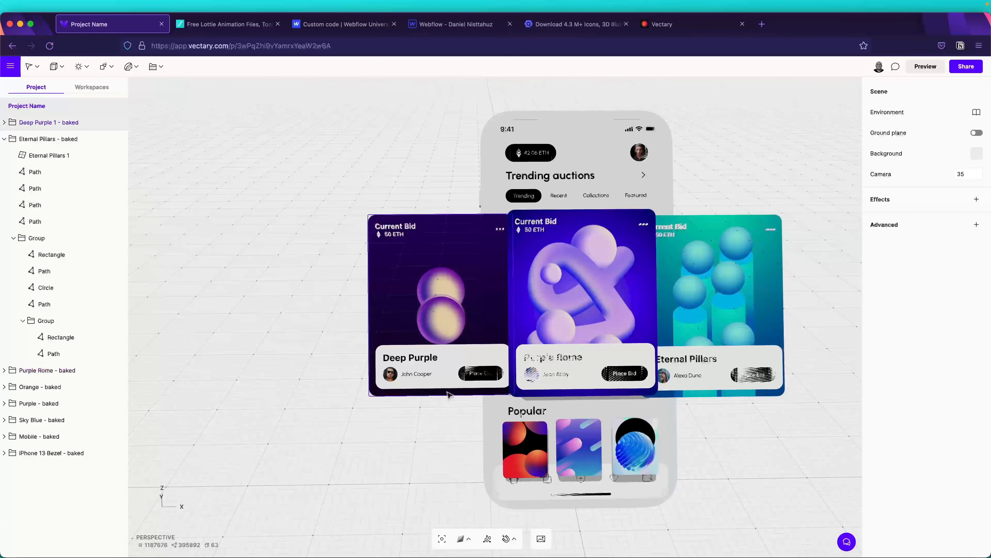
scroll(488, 374, "up", 5)
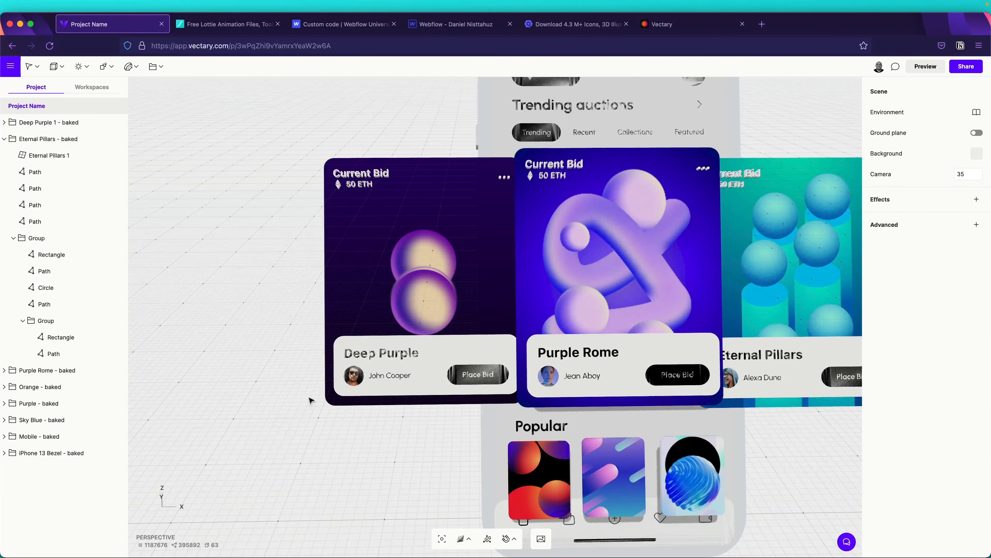
left_click_drag(308, 397, 546, 382)
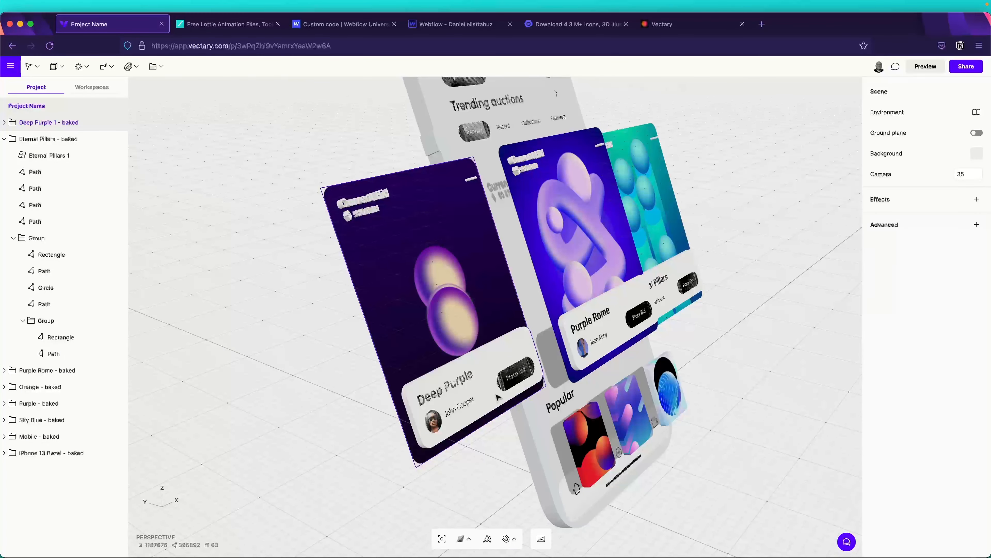
left_click_drag(507, 440, 537, 411)
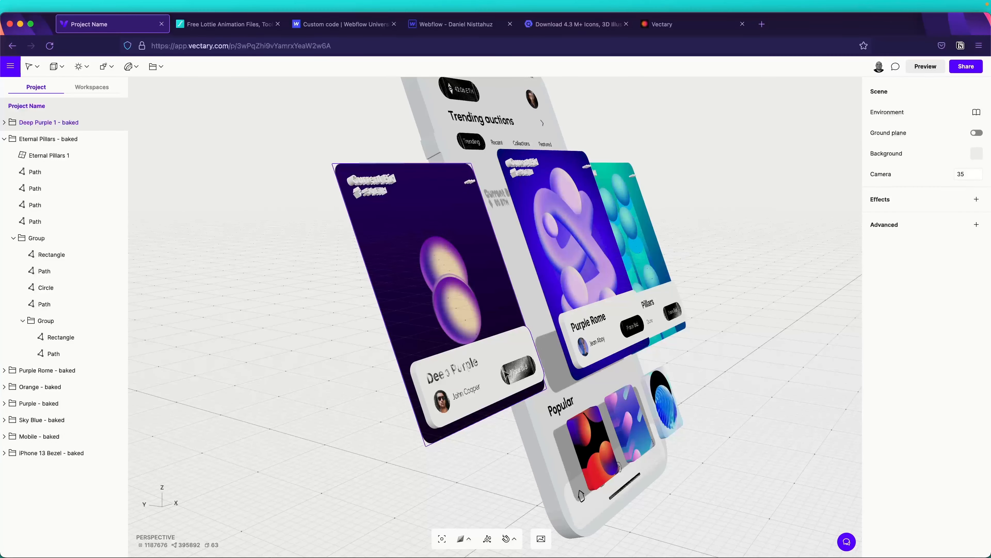
scroll(503, 390, "up", 5)
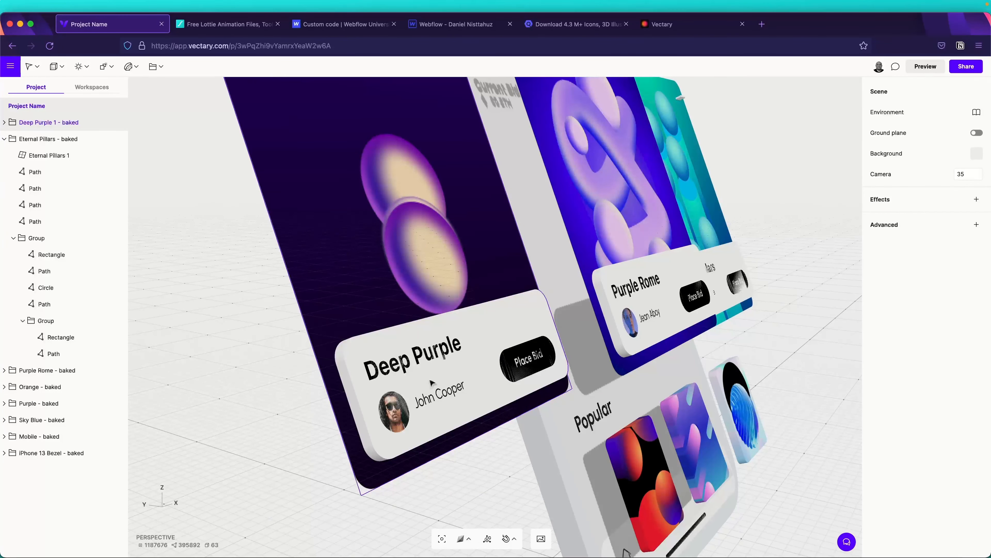
Move the Place Bid button group of the Deep Purple card forward along the Y axis to about -13.73.
left_click(477, 385)
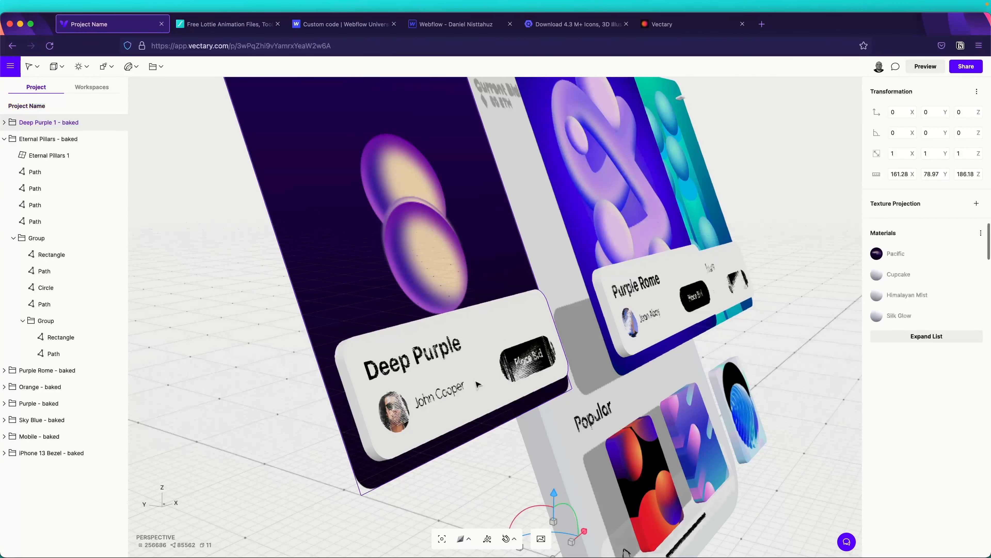
left_click(3, 122)
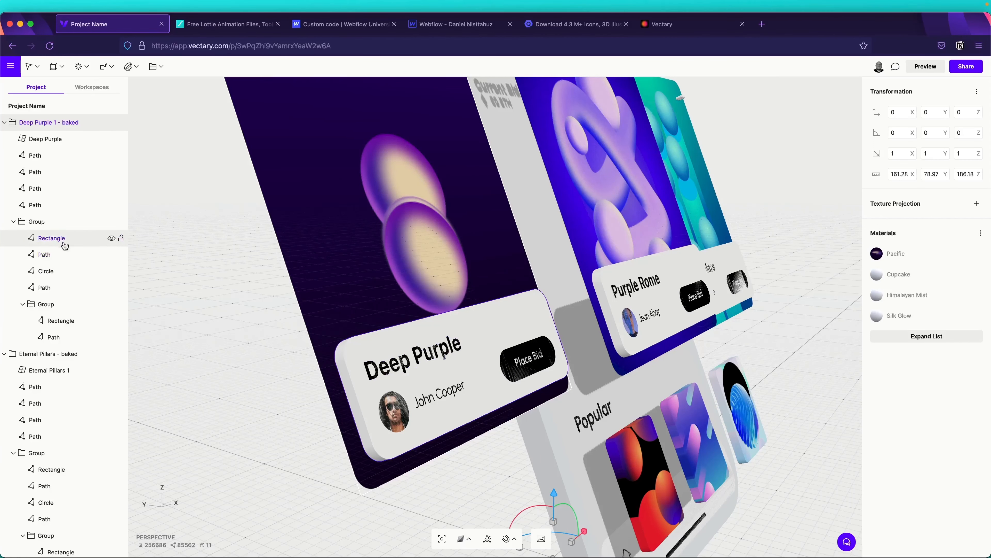
left_click(114, 308)
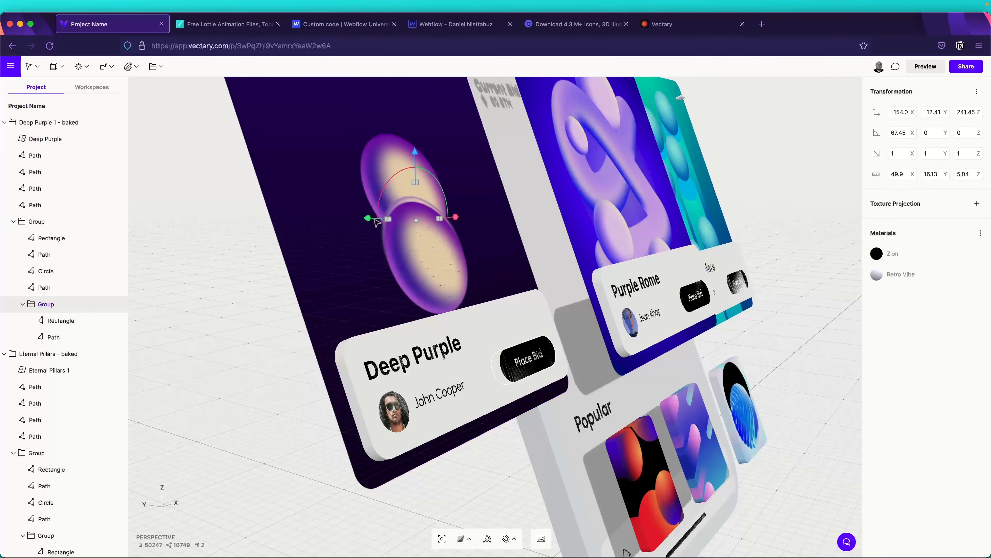
left_click_drag(368, 218, 373, 221)
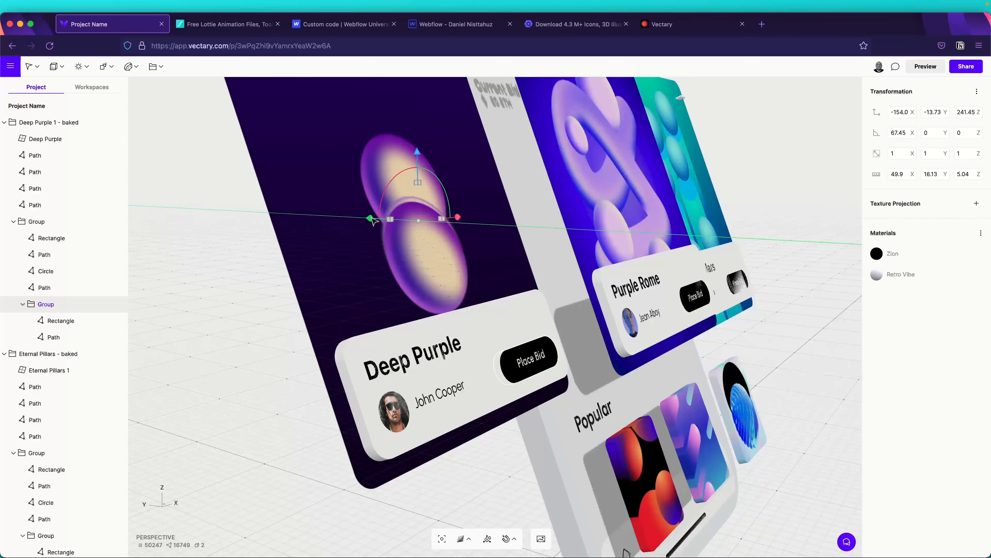
Move the Place Bid label path on the Deep Purple card forward along the Y axis to about -14.02.
right_click_drag(580, 401, 471, 414)
right_click_drag(527, 418, 580, 403)
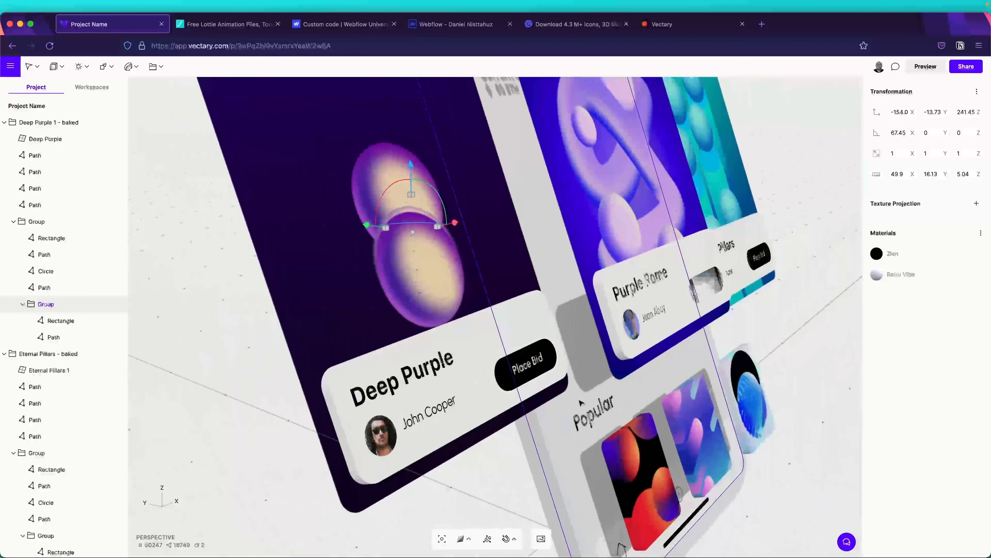
left_click(64, 323)
left_click(95, 338)
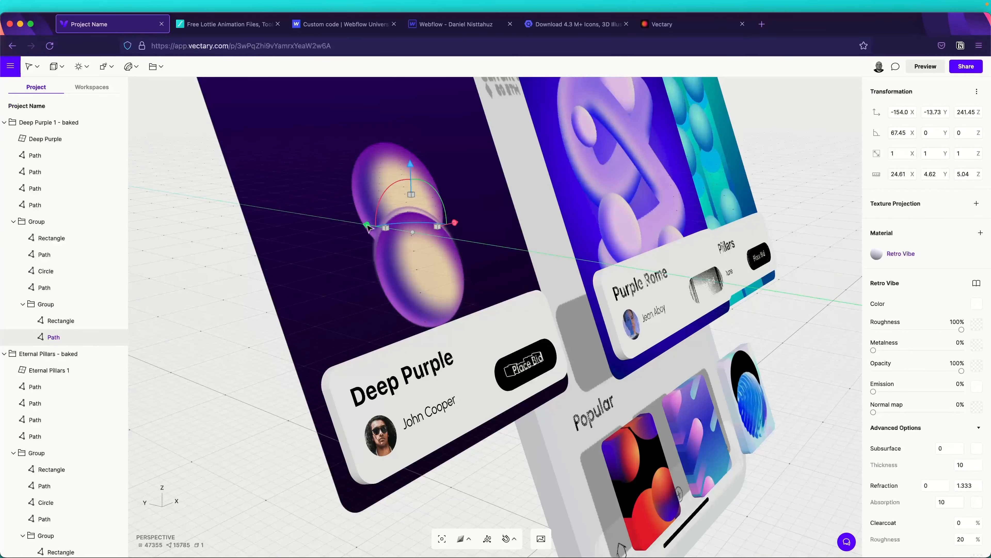
left_click_drag(368, 227, 369, 228)
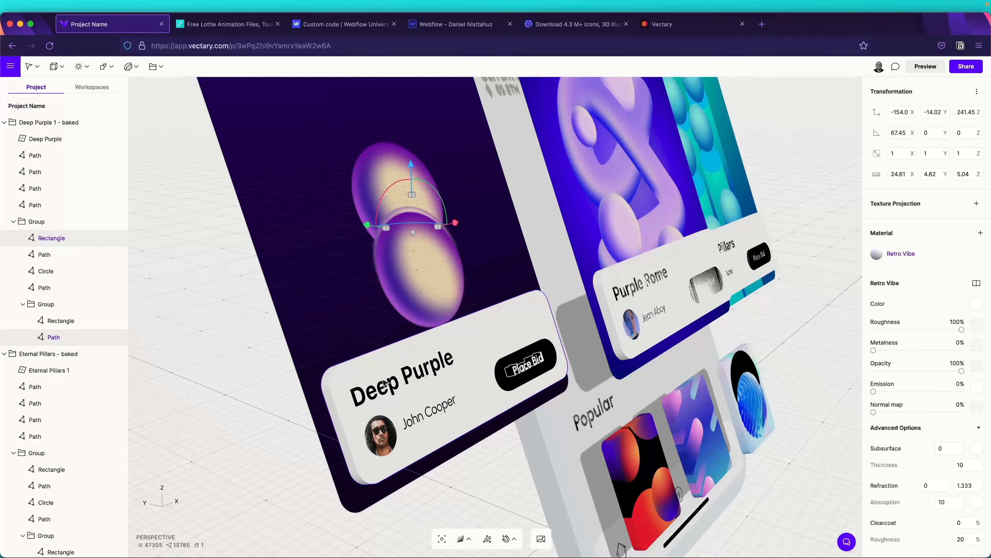
Move the Deep Purple card's avatar circle to about -12.61 on the Y axis and bring its title and creator-name paths slightly forward.
left_click(382, 425)
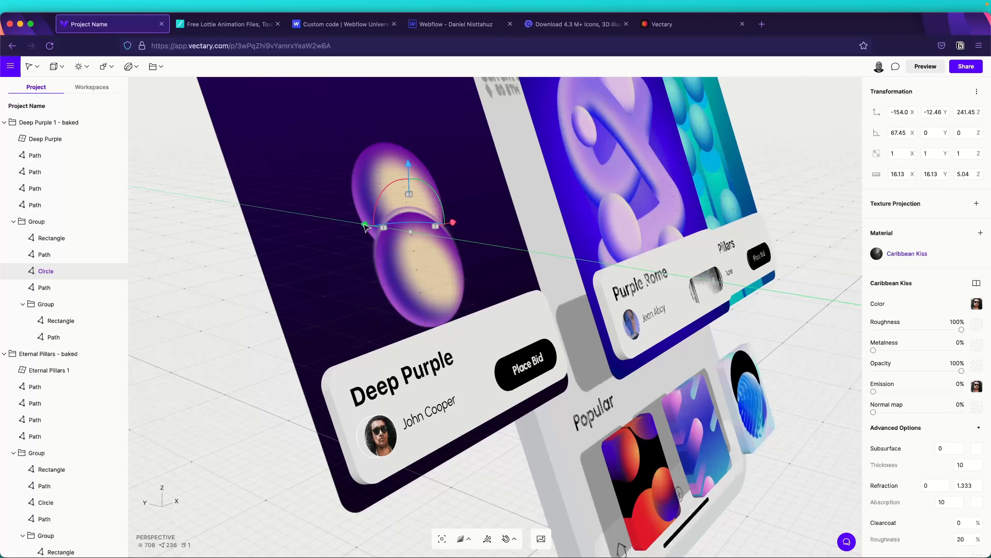
left_click_drag(366, 228, 366, 228)
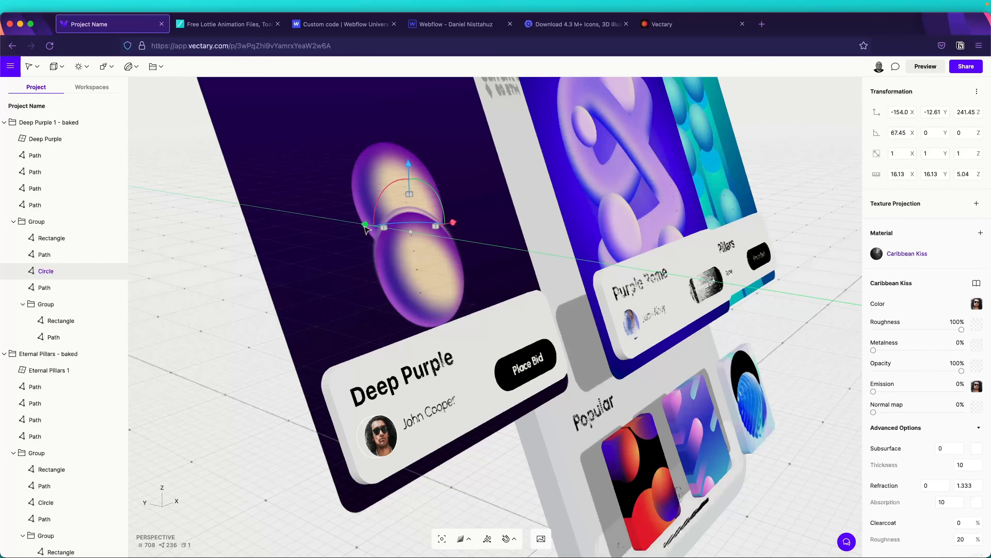
left_click(66, 260)
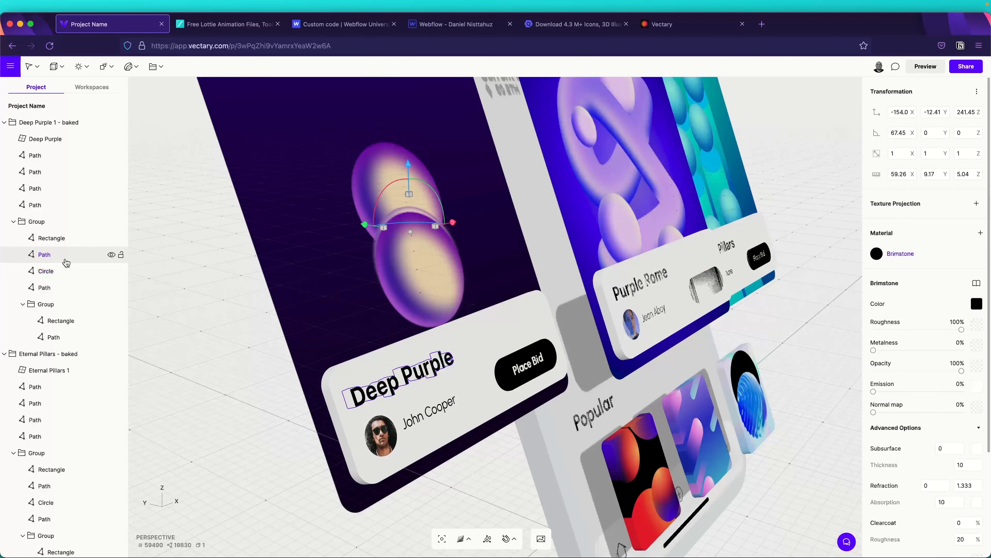
left_click(63, 287, "super")
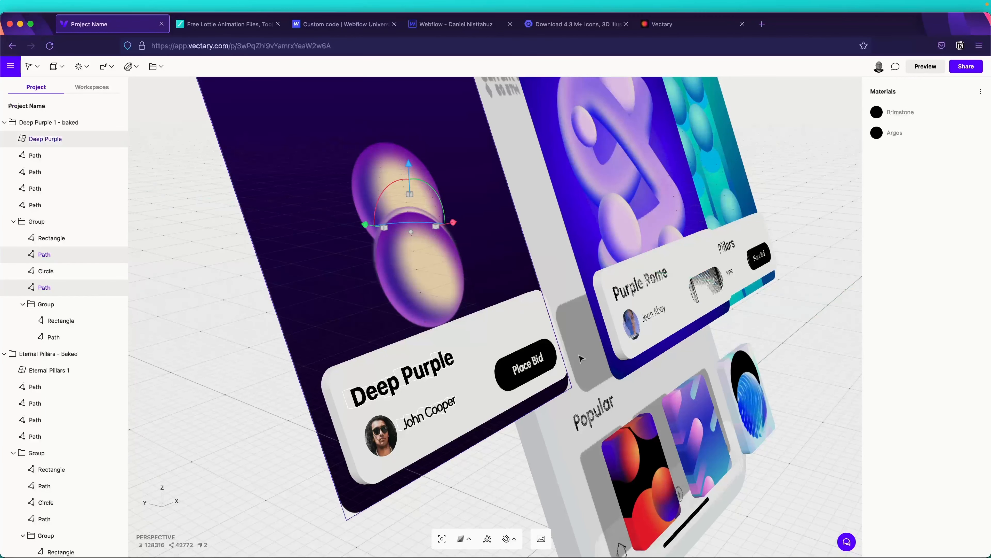
right_click_drag(590, 378, 656, 353)
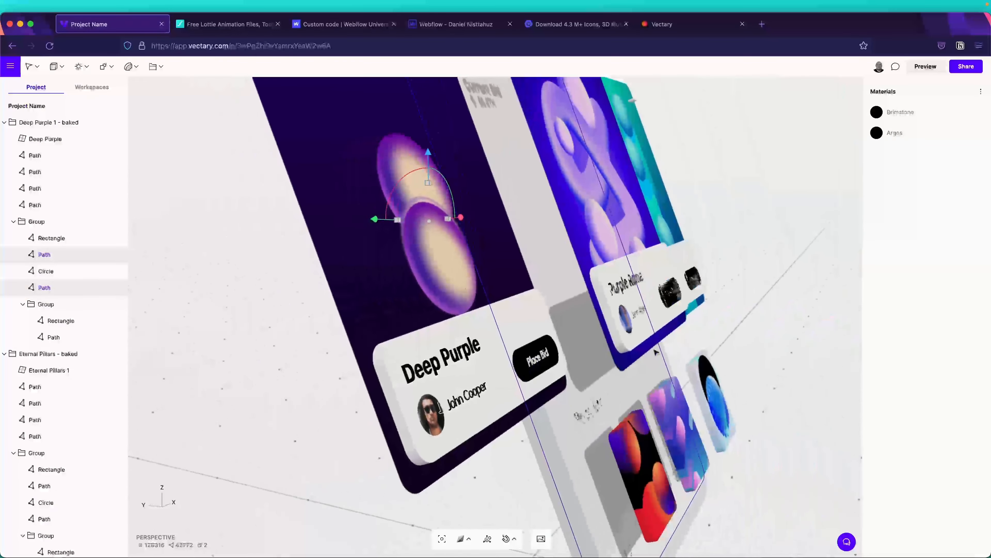
Move the Deep Purple card's whole info panel group forward along the Y axis to about -20.75.
left_click(498, 429)
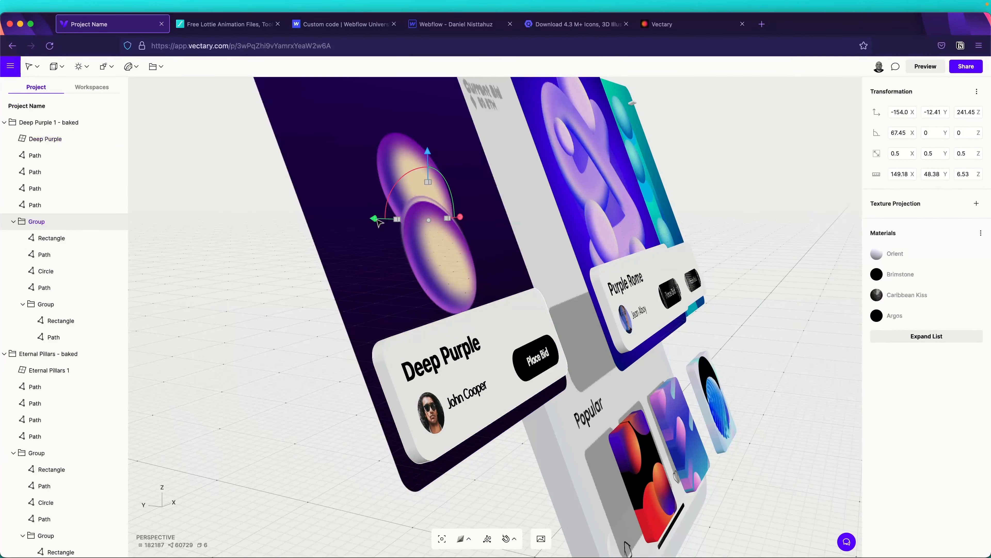
left_click_drag(373, 219, 393, 223)
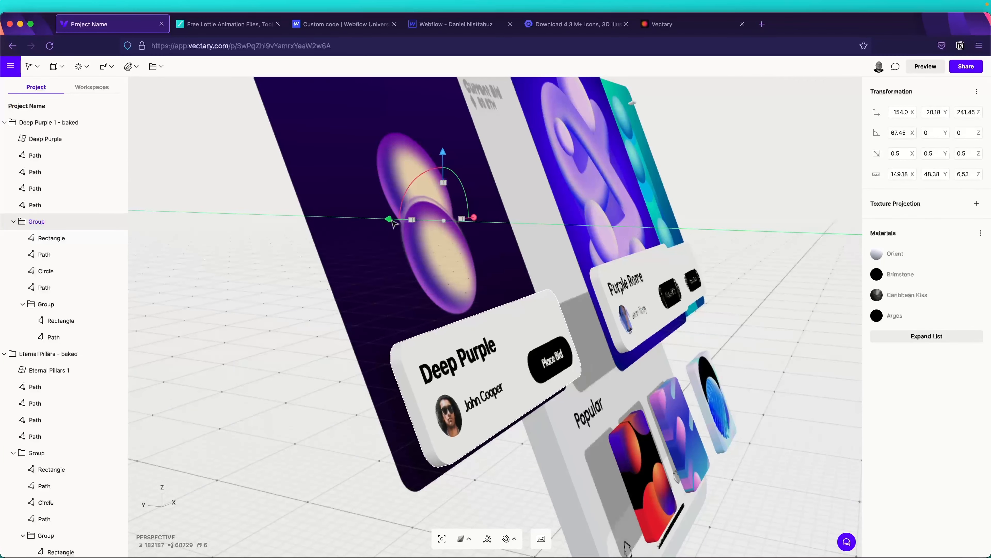
right_click_drag(621, 395, 321, 435)
right_click_drag(730, 435, 694, 442)
scroll(697, 443, "down", 8)
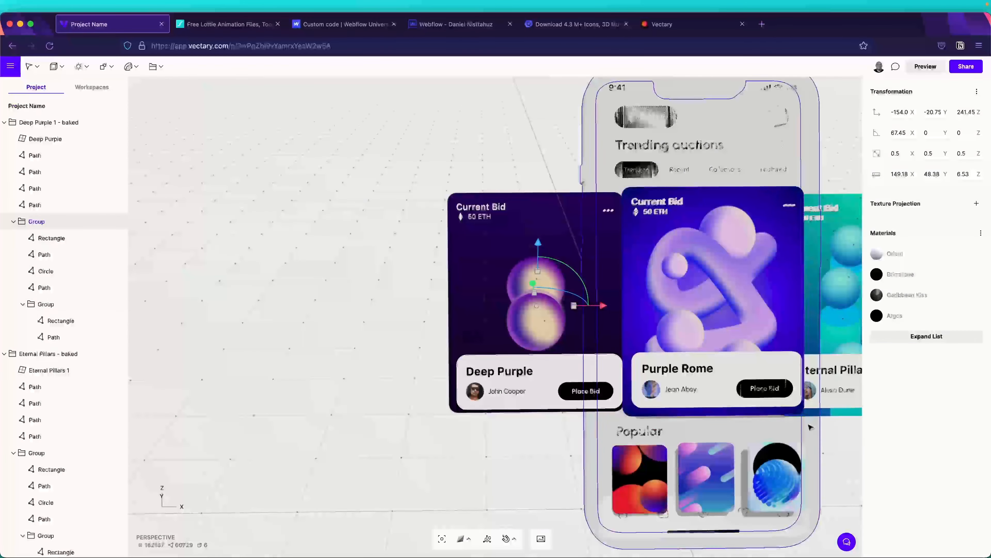
Collapse the Deep Purple 1 - baked group and select the info panel Group inside Eternal Pillars - baked.
key("space")
left_click_drag(644, 404, 530, 359)
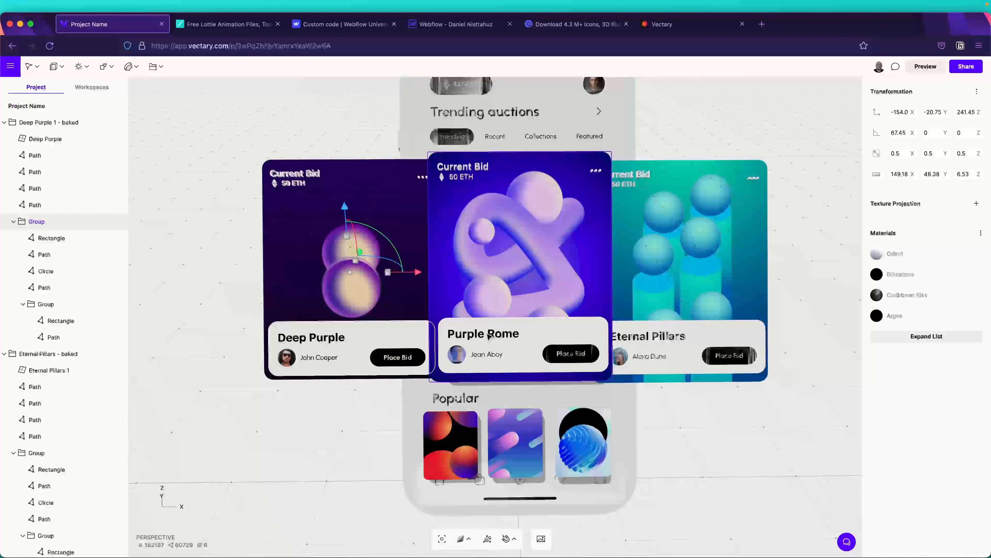
left_click(4, 122)
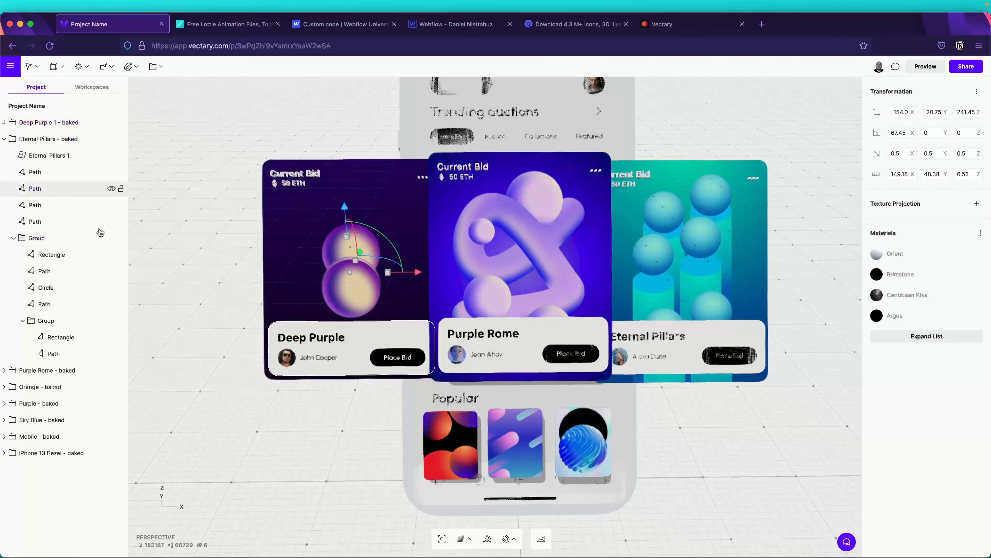
left_click(49, 238)
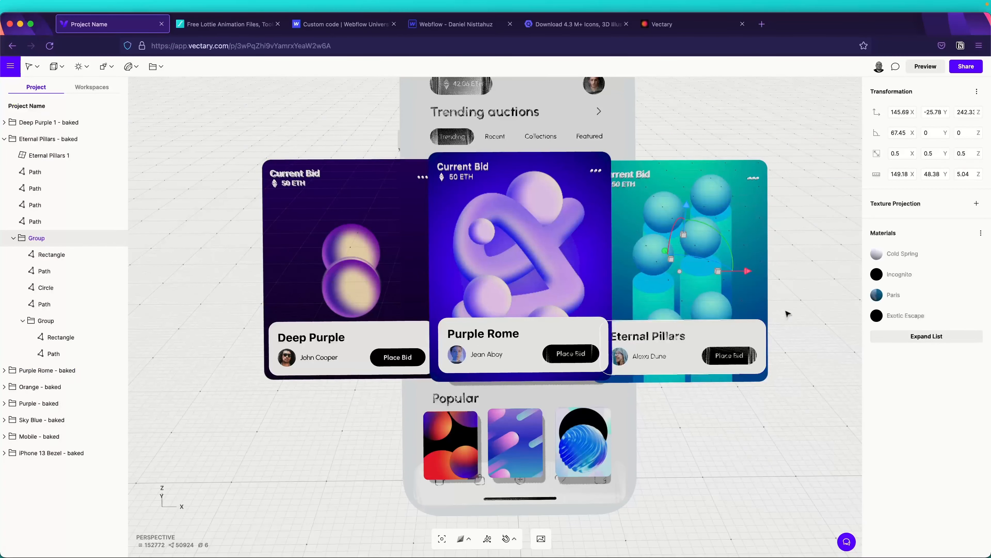
Pull the Eternal Pillars info panel forward to about Y -34.5 and lift its title, avatar and creator name slightly off it.
right_click_drag(803, 300, 535, 359)
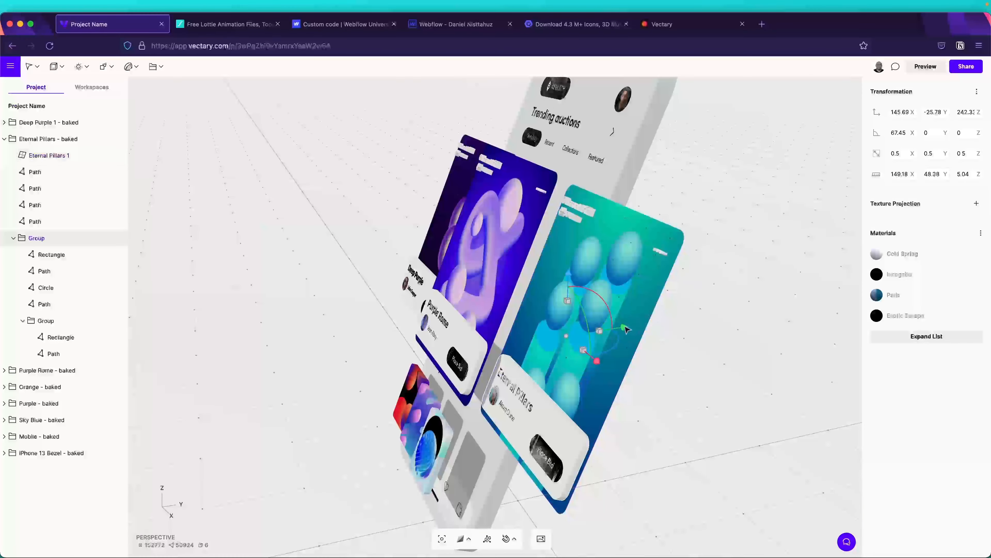
left_click_drag(626, 328, 615, 332)
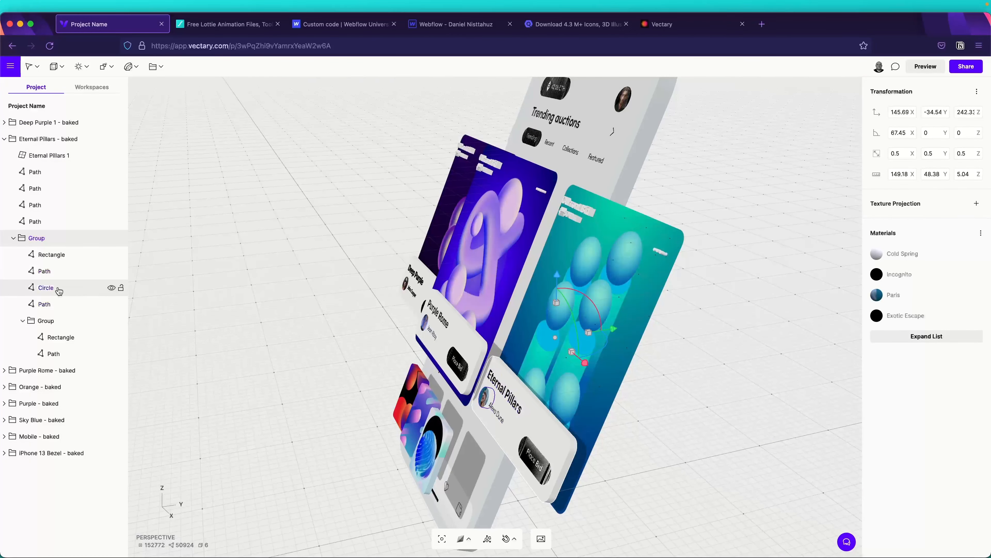
left_click(59, 272)
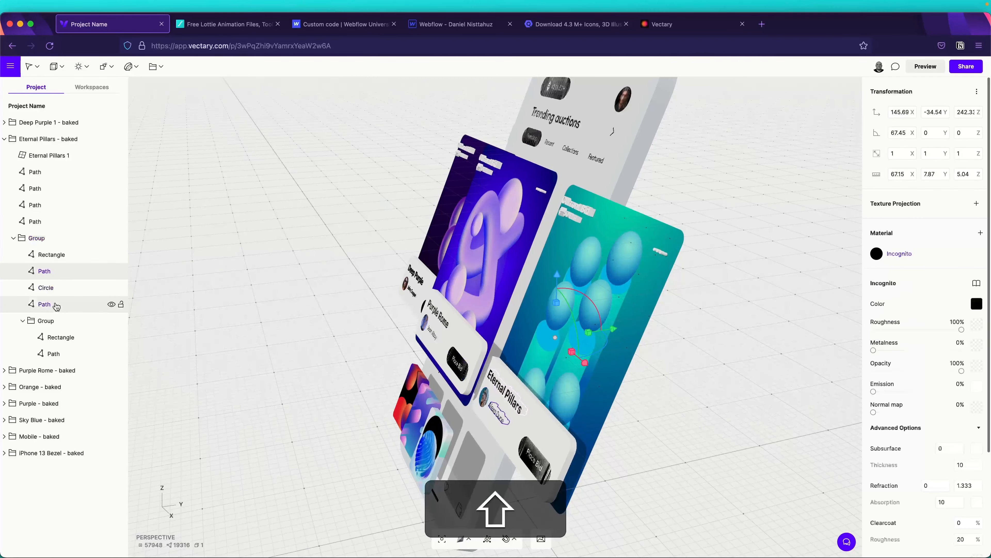
left_click(57, 305, "shift")
left_click(54, 290, "shift")
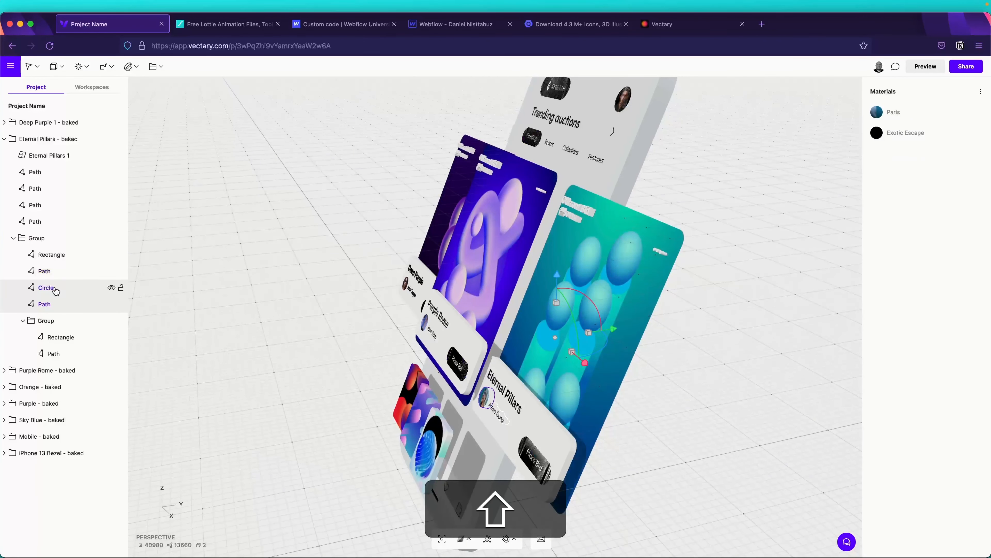
left_click(54, 273, "shift")
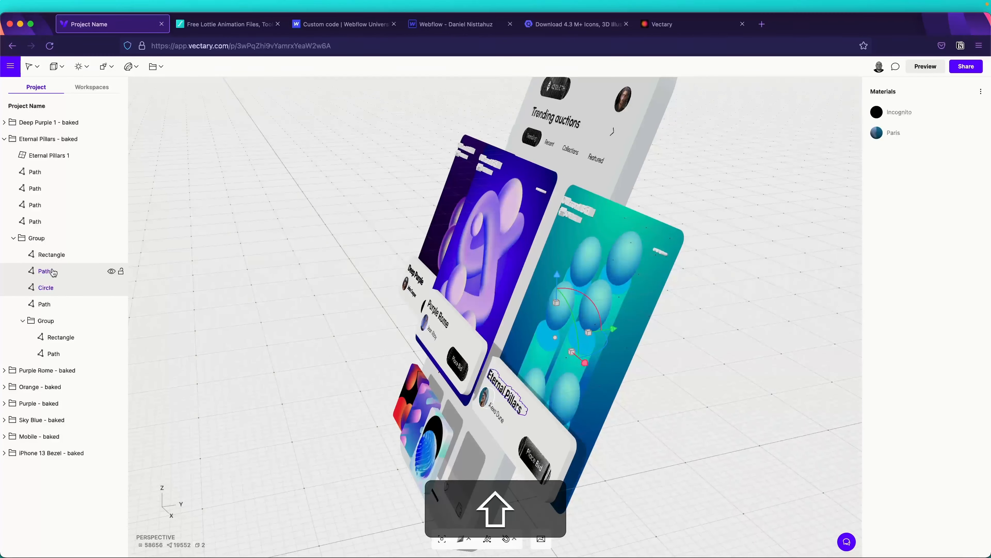
left_click(59, 304, "shift")
key("shift")
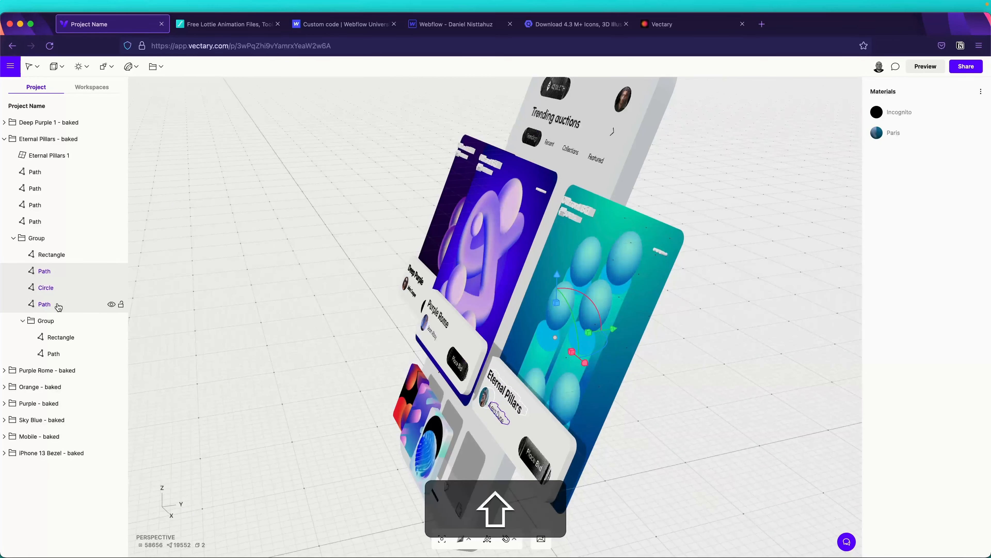
left_click_drag(609, 329, 606, 329)
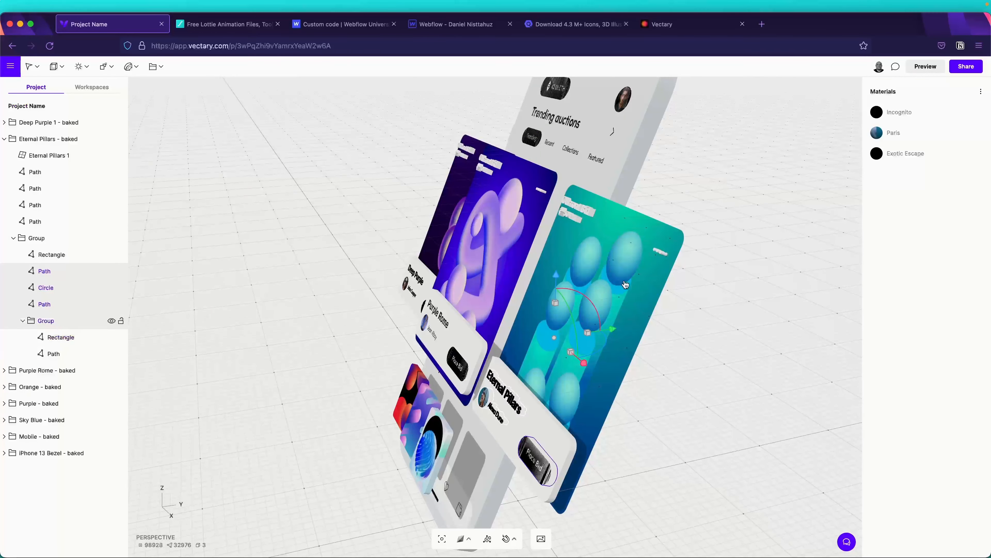
Bring the Eternal Pillars Place Bid button forward to about Y -35.03 and its label to about Y -35.5.
left_click(59, 320)
left_click_drag(614, 329, 614, 329)
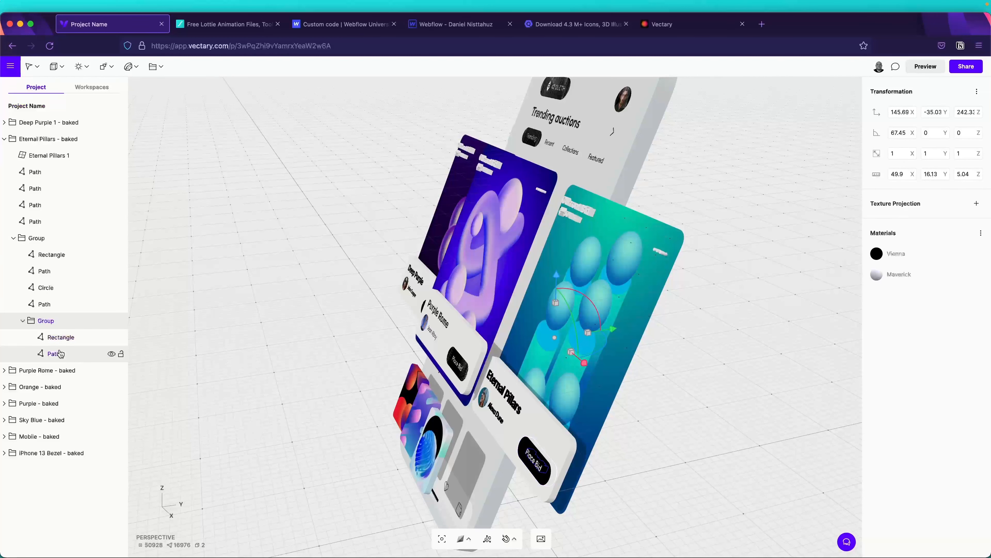
left_click(438, 371)
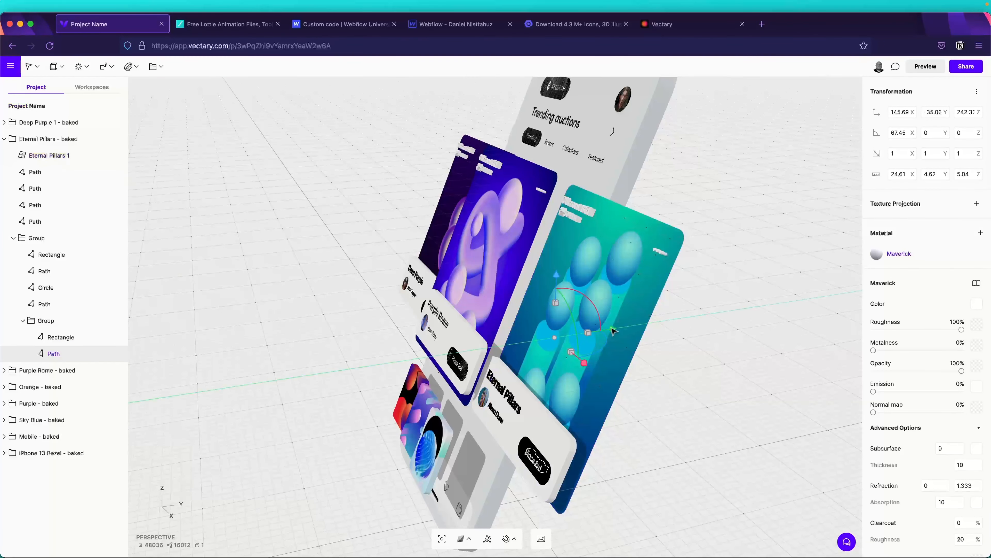
left_click_drag(614, 331, 614, 336)
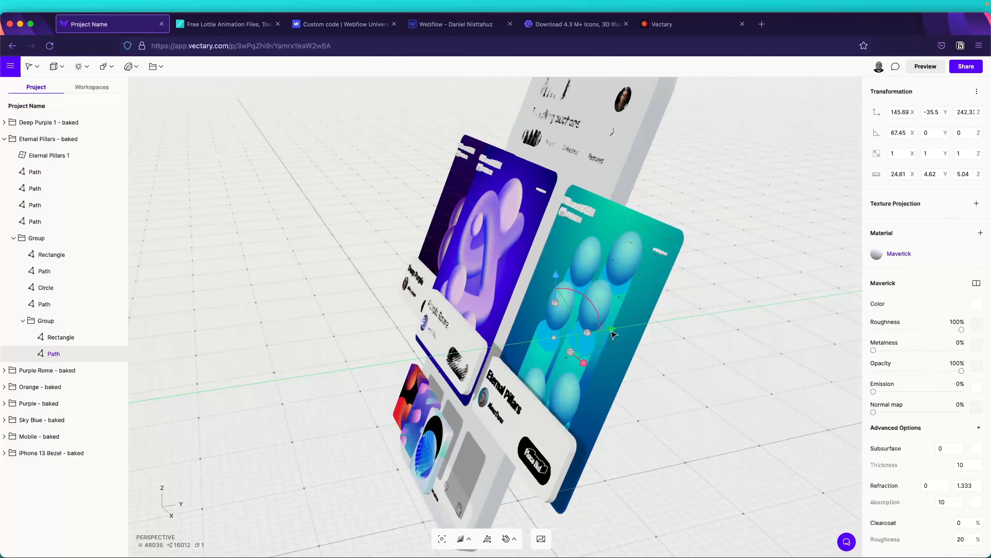
Lift the Place Bid button on the Purple Rome card off its info panel and bring its label in front of it.
left_click_drag(719, 225, 800, 276)
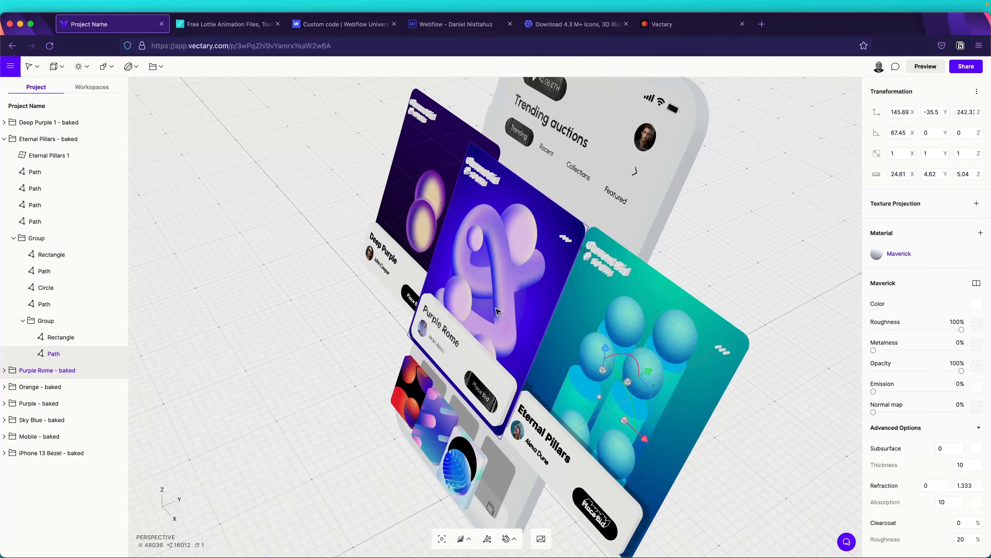
left_click_drag(497, 311, 570, 381)
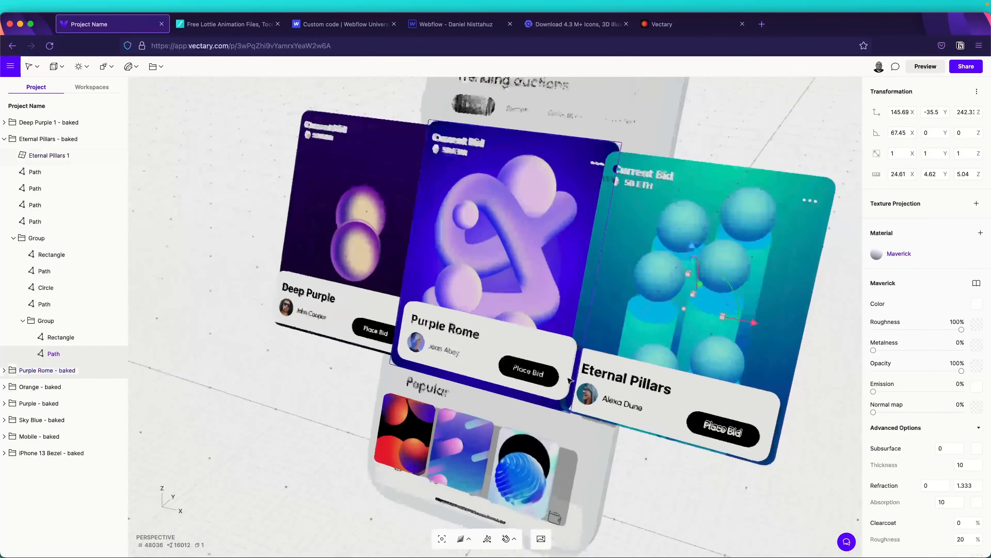
scroll(569, 381, "up", 5)
left_click(5, 138)
left_click(5, 155)
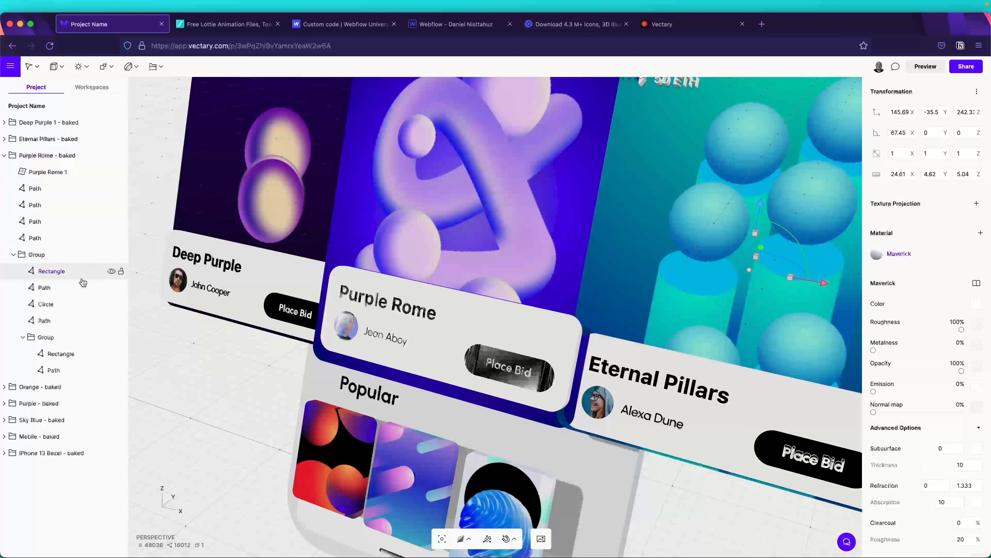
left_click(46, 337)
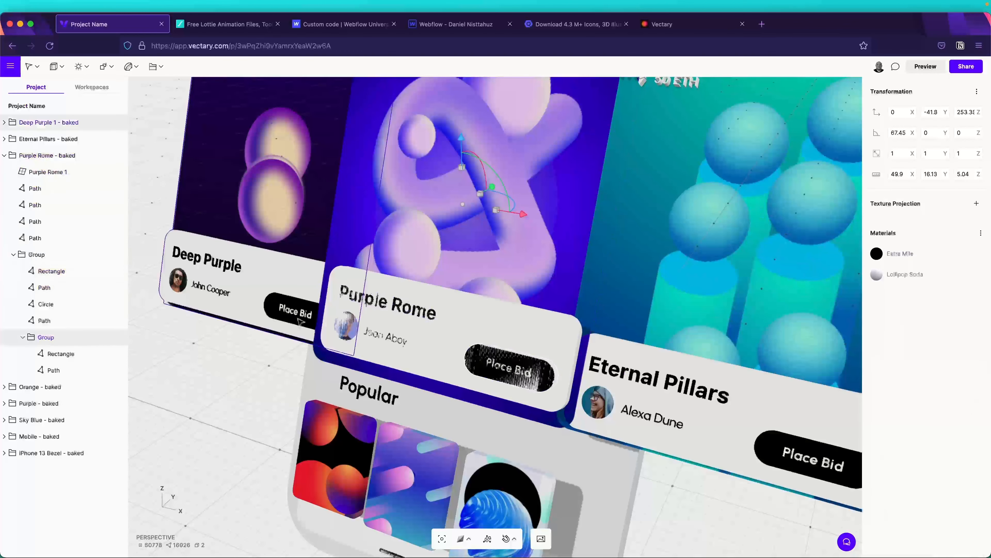
left_click(55, 371)
Bring the Purple Rome card's title, avatar and creator name slightly forward from the info panel.
left_click(44, 287)
left_click(44, 320, "shift")
left_click(46, 304, "shift")
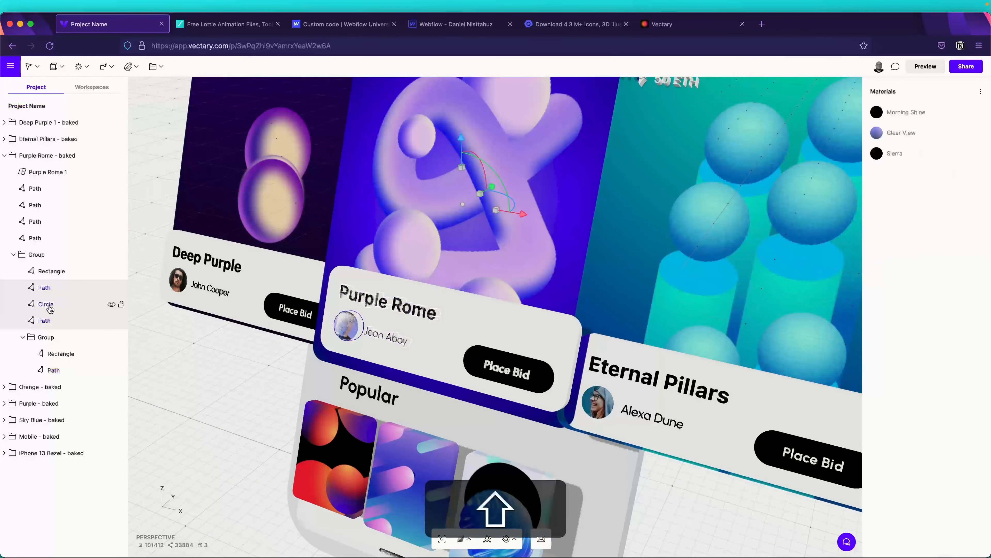
left_click(44, 288, "shift")
left_click(44, 287)
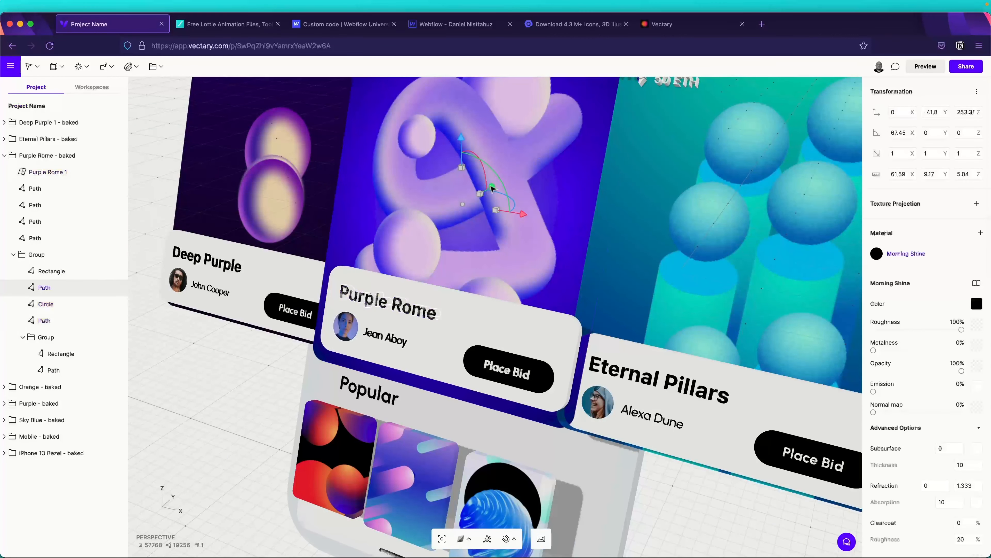
Pull the whole Purple Rome info panel group forward from its card to about Y -57.9.
left_click(37, 254)
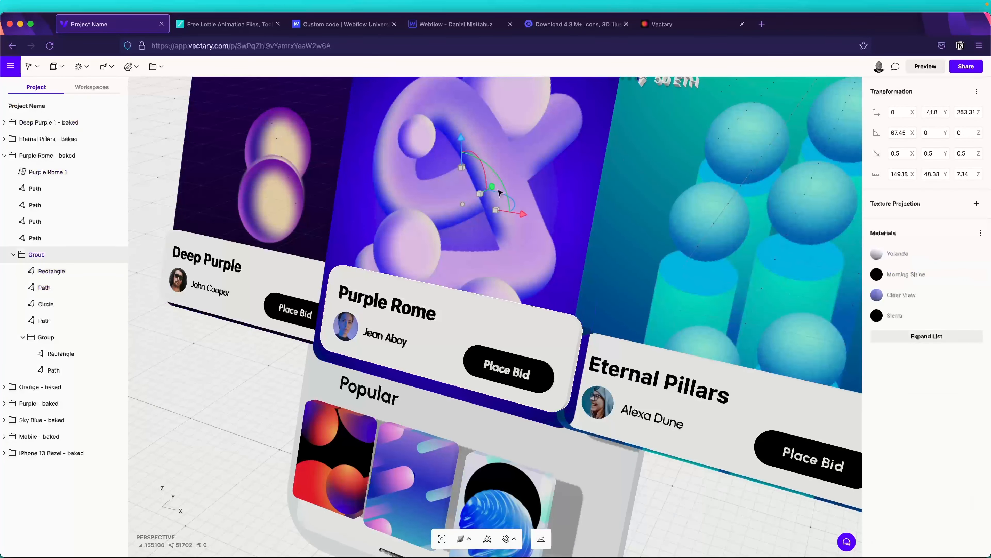
left_click(74, 155)
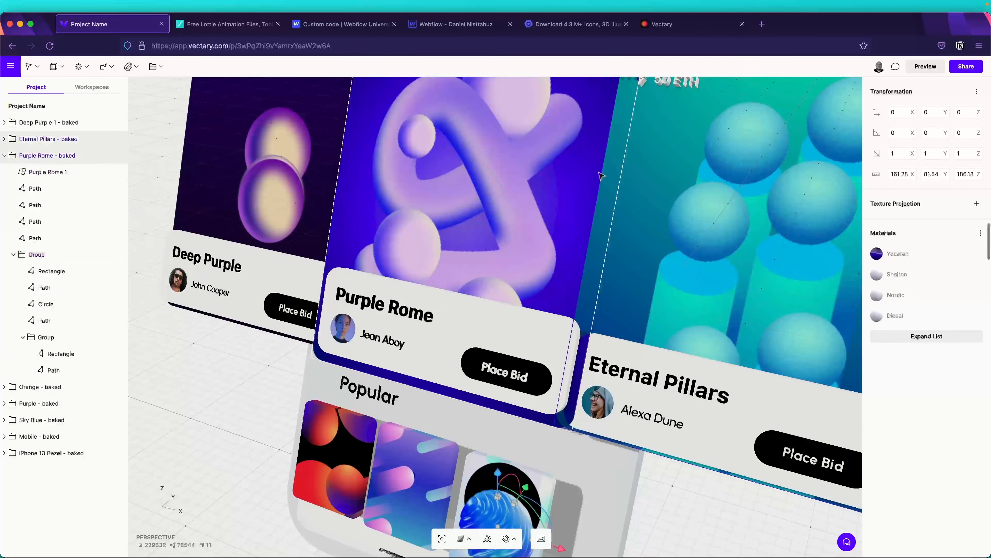
right_click_drag(603, 175, 476, 186)
left_click(63, 336)
left_click(68, 255)
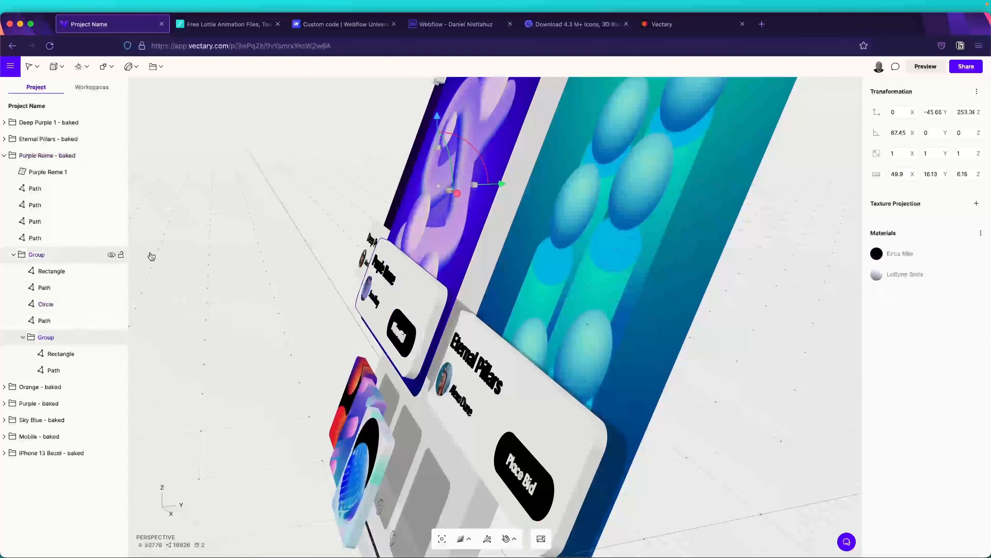
left_click_drag(503, 185, 501, 185)
Examine the layered cards and the phone screen header from several angles to check the depth separation.
right_click_drag(228, 255, 206, 342)
scroll(398, 334, "down", 3)
scroll(398, 334, "down", 2)
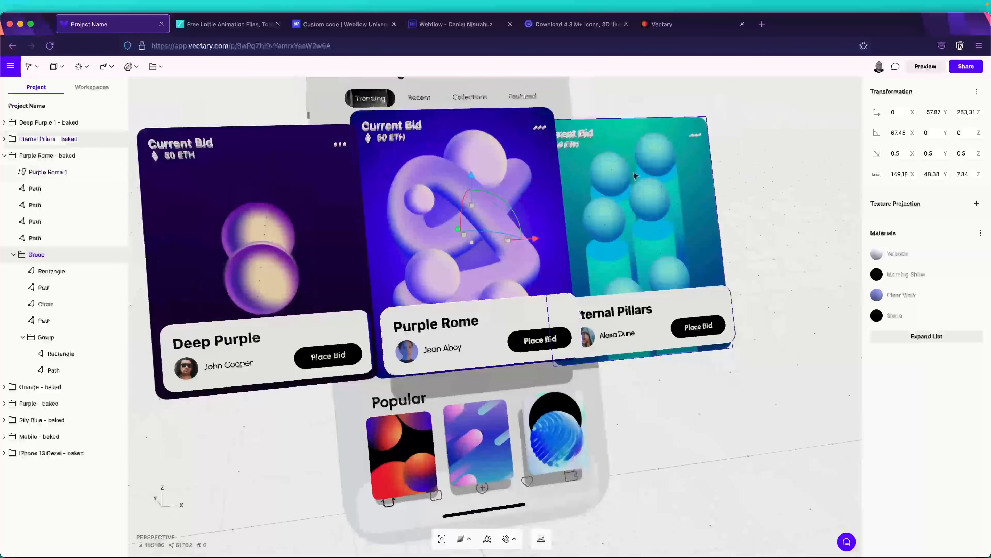
scroll(635, 177, "down", 4)
right_click_drag(635, 177, 609, 226)
key("space")
left_click_drag(562, 105, 591, 187)
right_click_drag(591, 188, 737, 129)
scroll(737, 128, "up", 3)
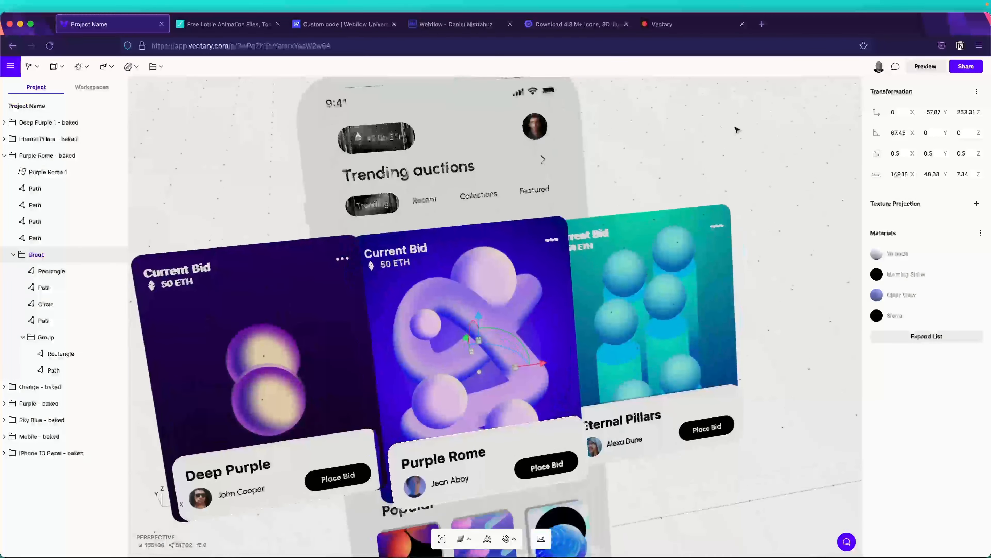
Select all elements of the Mobile group from the Trending auctions title to the last rectangle and shift them forward to about Y -0.51.
left_click(6, 436)
scroll(78, 414, "down", 2)
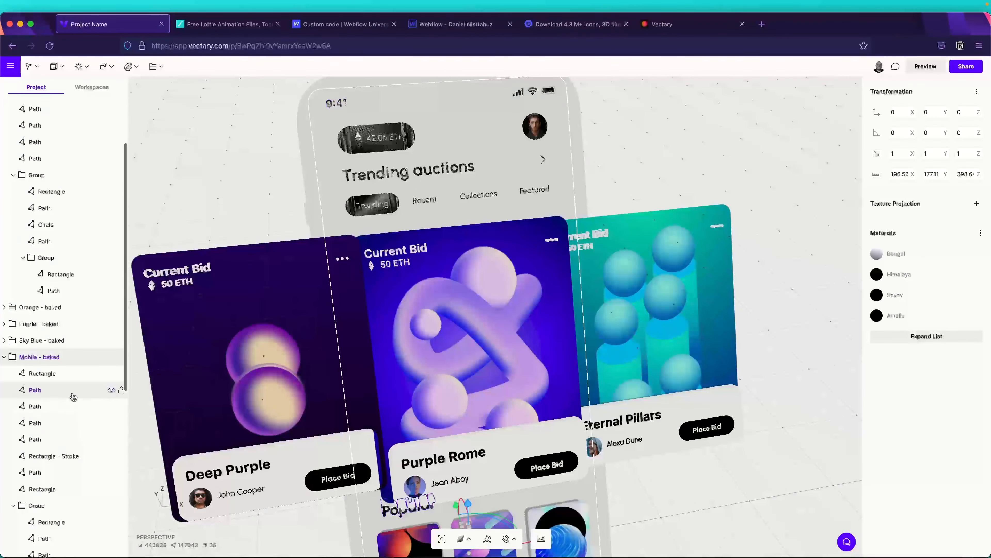
scroll(78, 433, "down", 1)
left_click(92, 383)
scroll(70, 414, "down", 2)
scroll(70, 414, "down", 5)
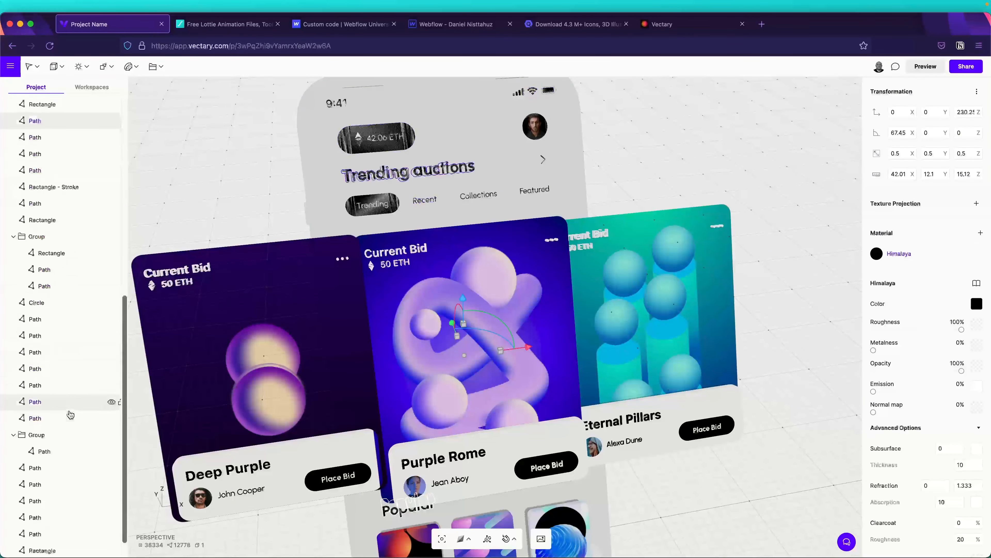
left_click(77, 522, "shift")
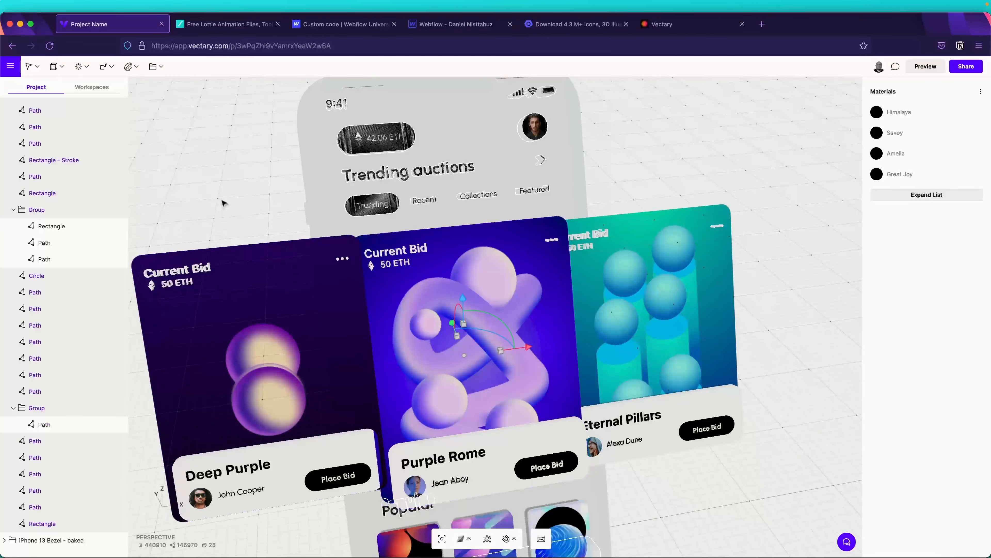
right_click_drag(223, 204, 277, 205)
left_click_drag(456, 334, 457, 337)
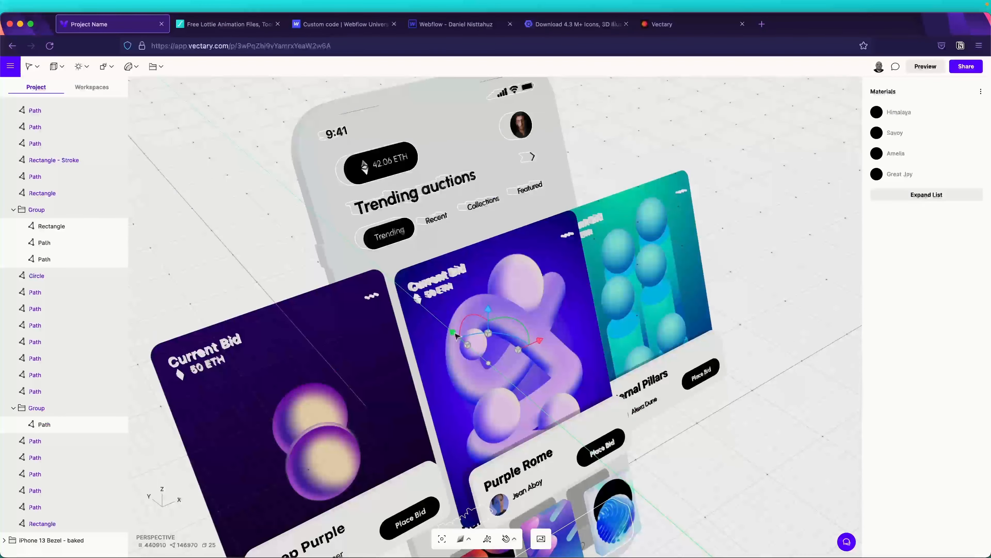
right_click_drag(724, 158, 542, 147)
left_click(628, 150)
Bring the Ethereum icon and the 42.06 ETH text slightly forward from their black pill.
right_click_drag(234, 148, 381, 147)
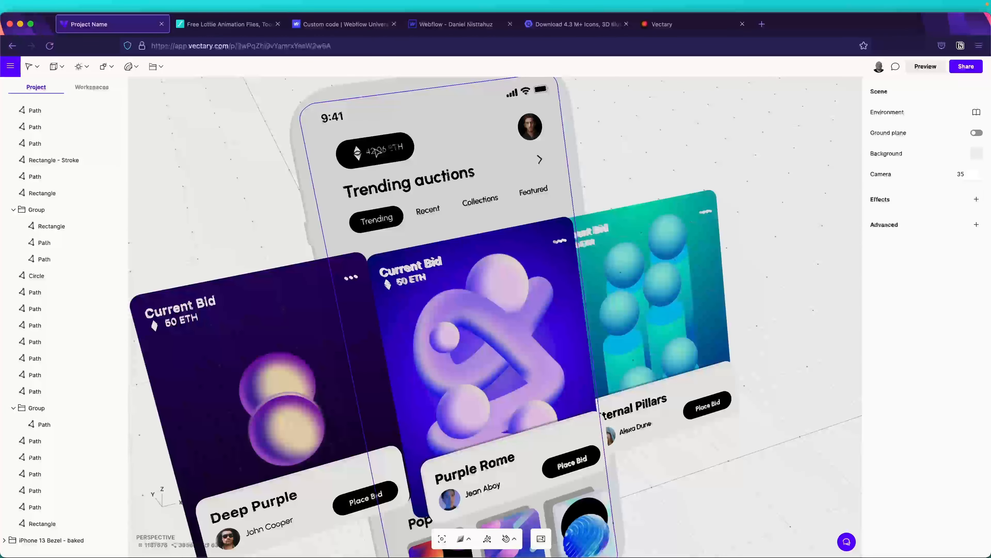
double_click(388, 142)
left_click(58, 242)
left_click(49, 258, "shift")
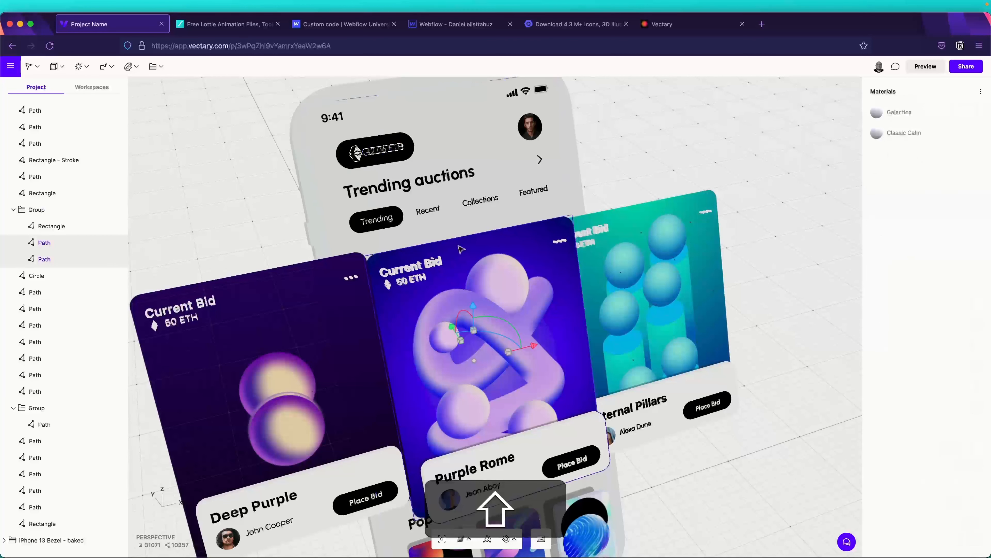
Move the Trending tab label forward from its black pill to about Y -1.67.
left_click(399, 220)
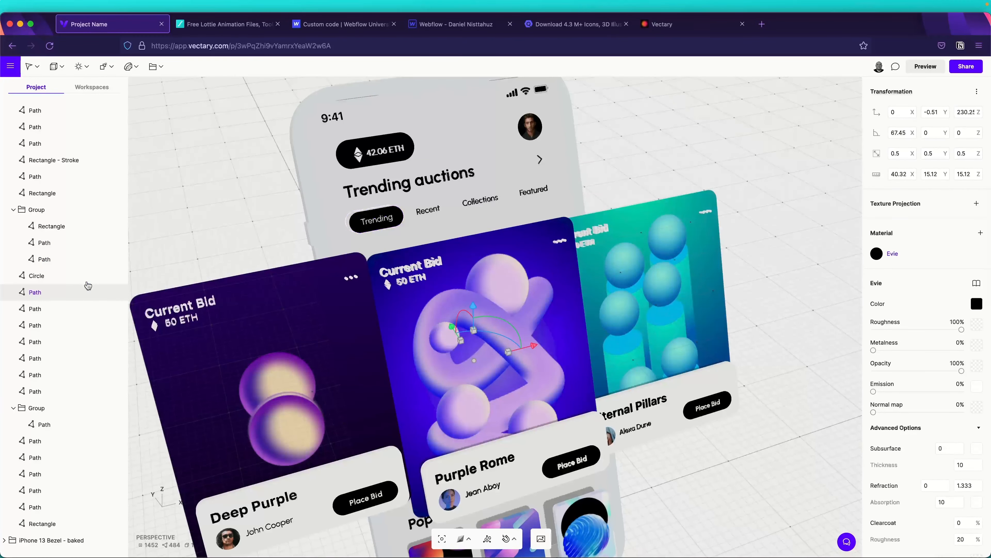
left_click(377, 221, "shift")
left_click(365, 224)
left_click(381, 223)
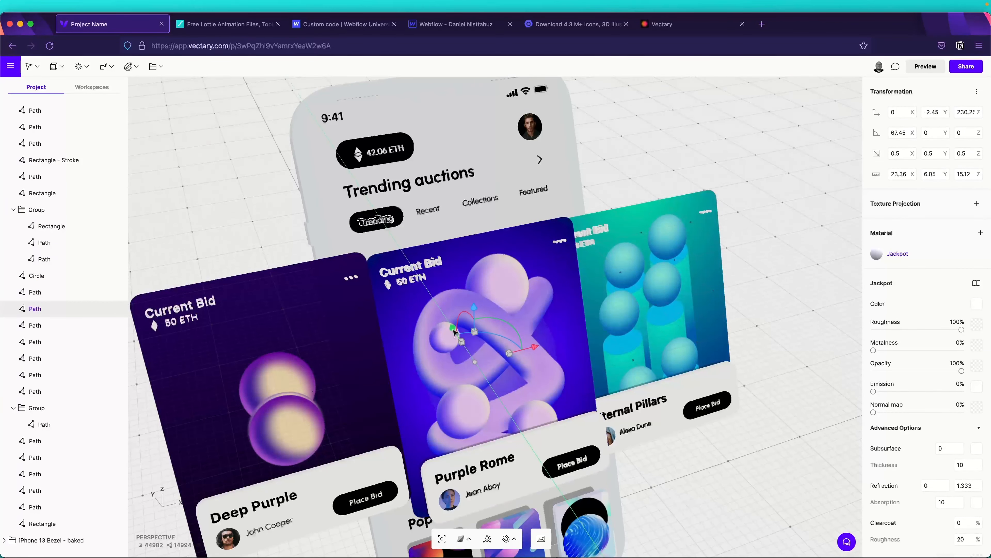
right_click_drag(778, 298, 715, 244)
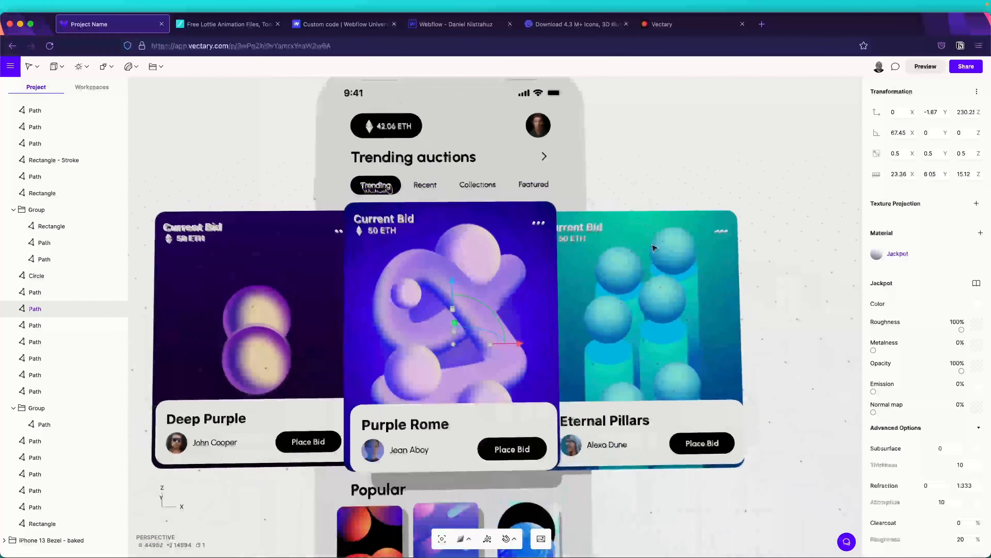
Pull the phone's bottom navigation bar with its icons and home indicator forward from the screen and raise it slightly.
scroll(718, 312, "down", 5)
right_click_drag(723, 408, 784, 438)
left_click(549, 474)
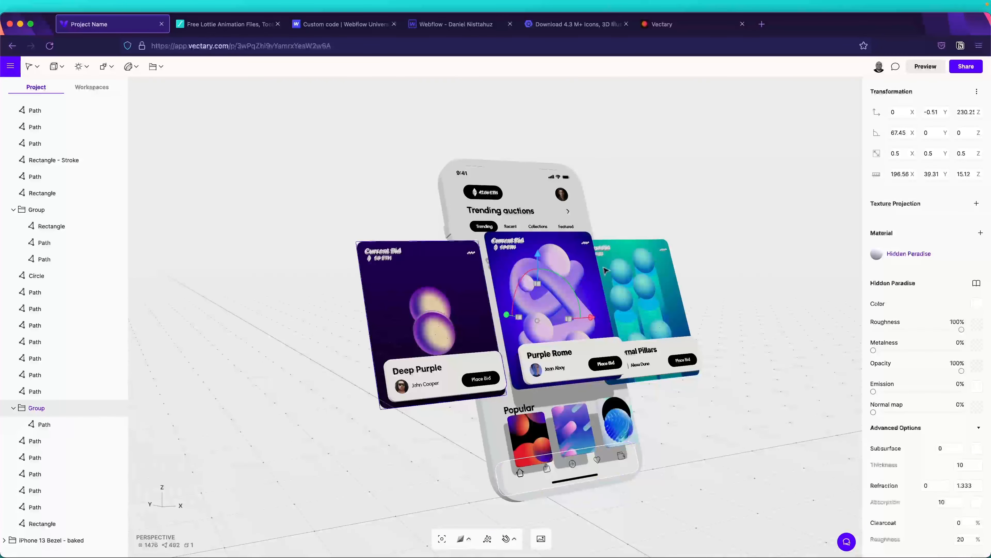
left_click_drag(506, 316, 541, 324)
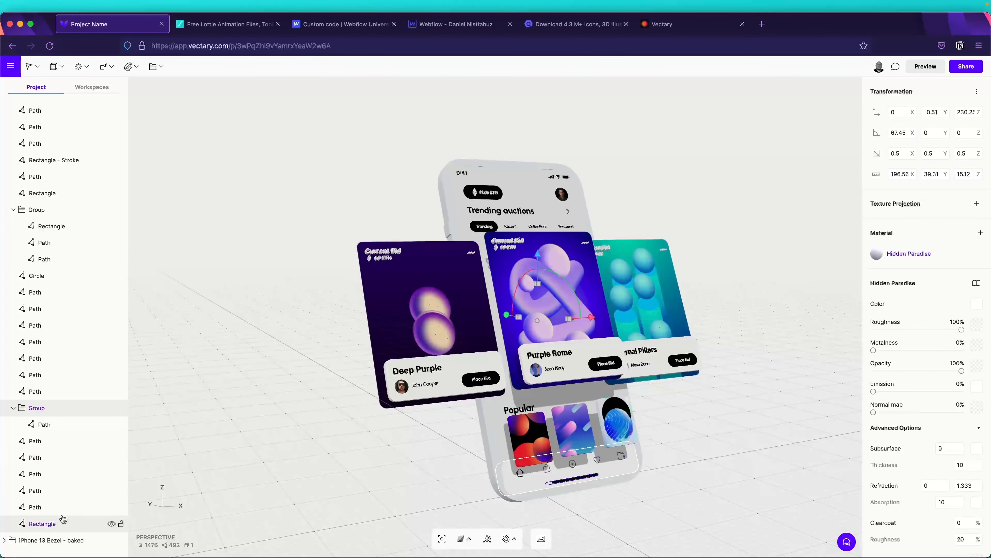
left_click(62, 524)
left_click(55, 412, "shift")
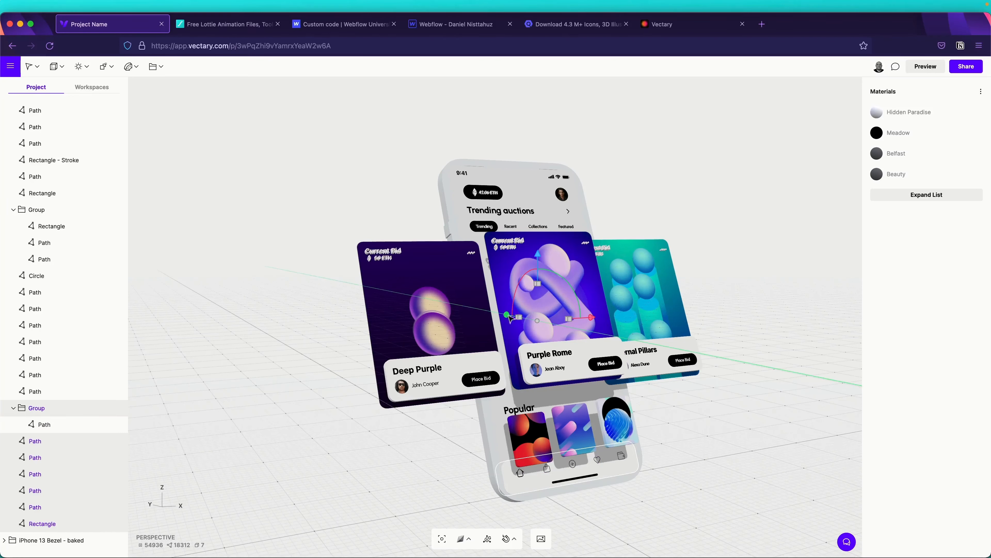
left_click_drag(509, 317, 530, 330)
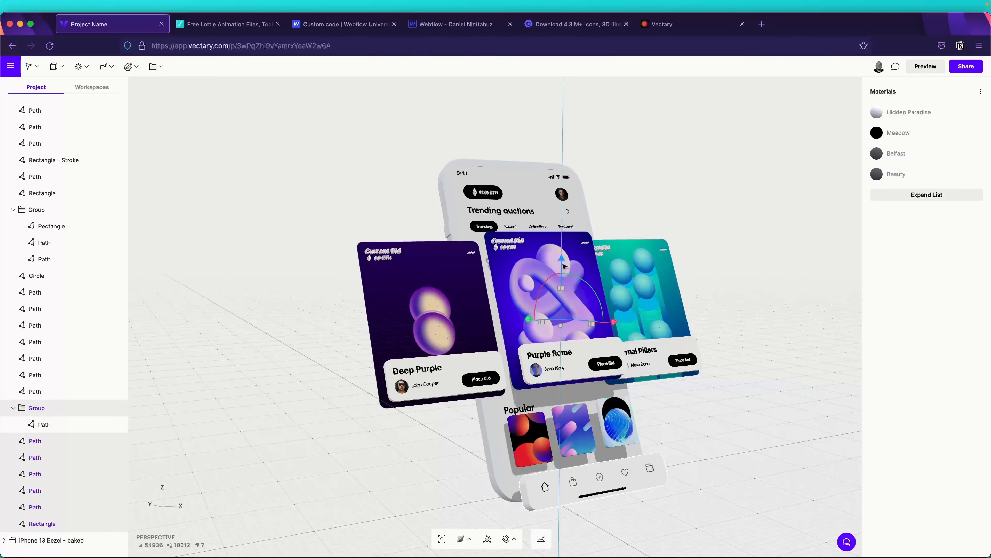
left_click_drag(564, 265, 566, 245)
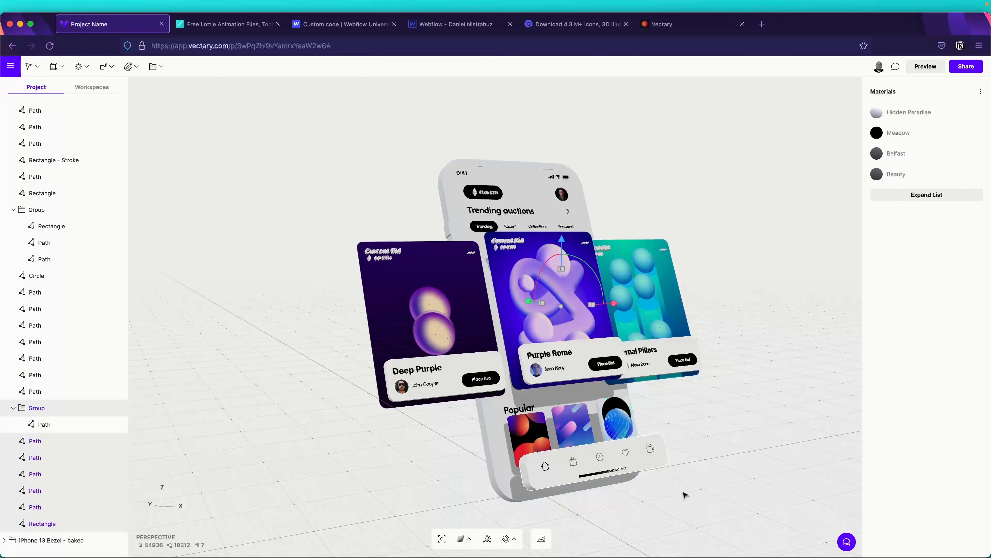
Bring the home indicator bar forward to about Y -60.53 and shift the five navigation icons slightly forward from the navigation bar.
scroll(659, 494, "up", 5)
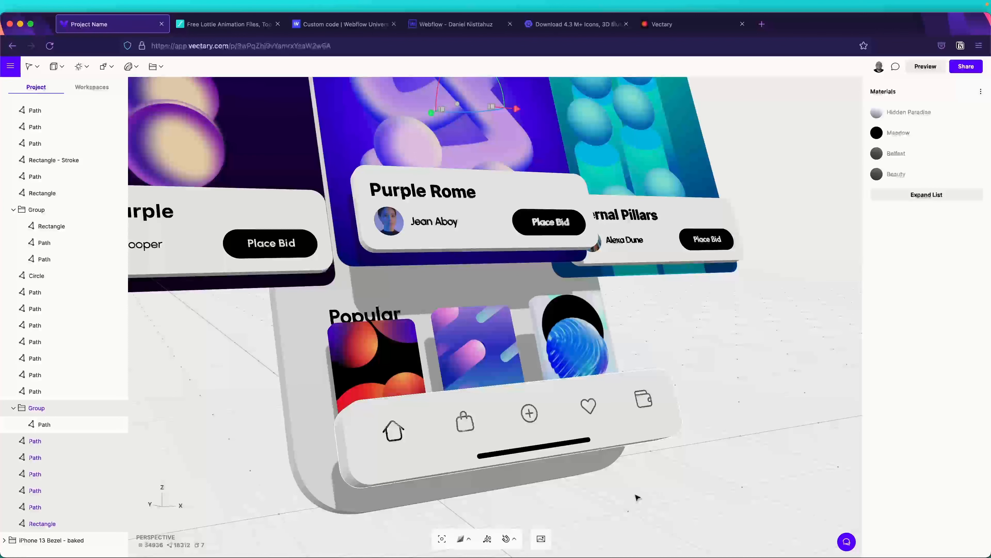
left_click(62, 524)
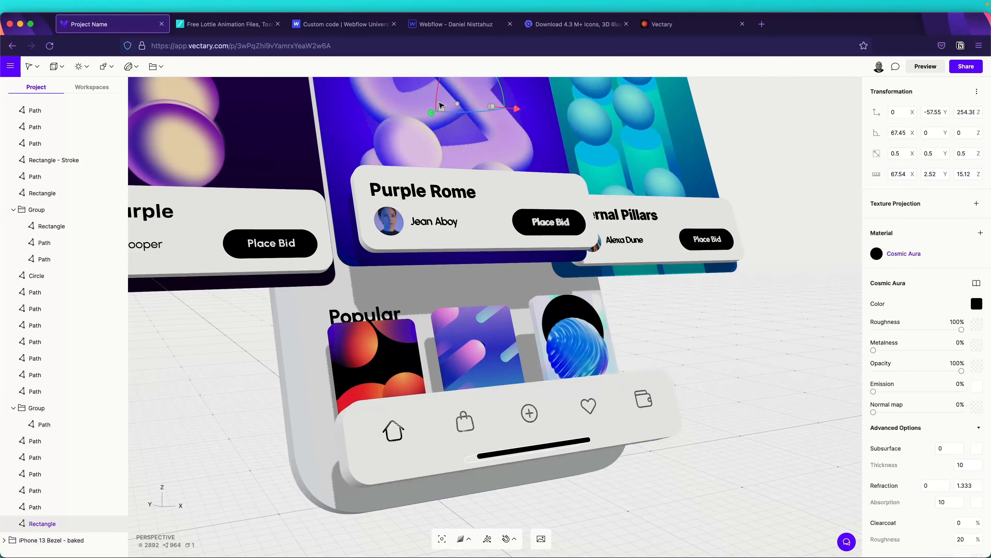
left_click_drag(433, 114, 435, 114)
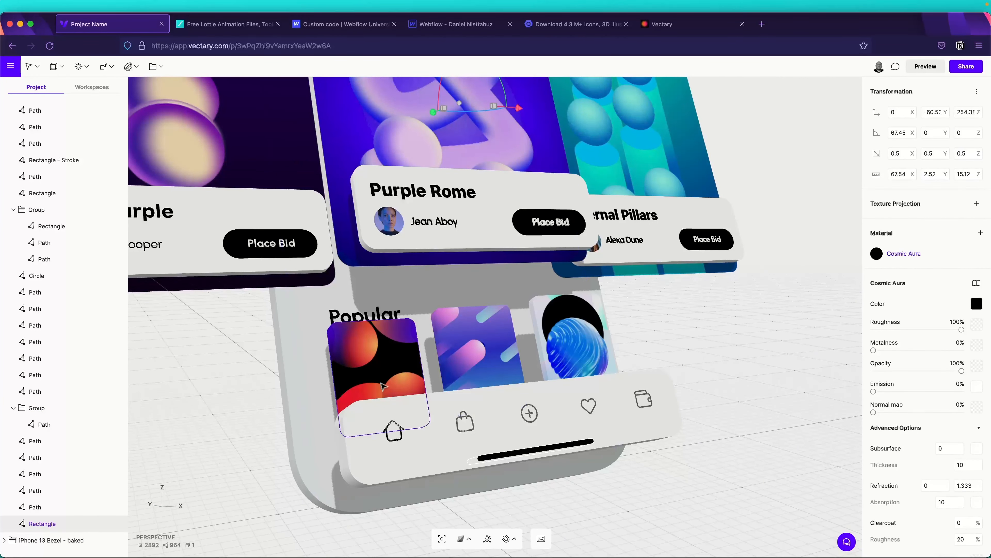
left_click(59, 507, "shift")
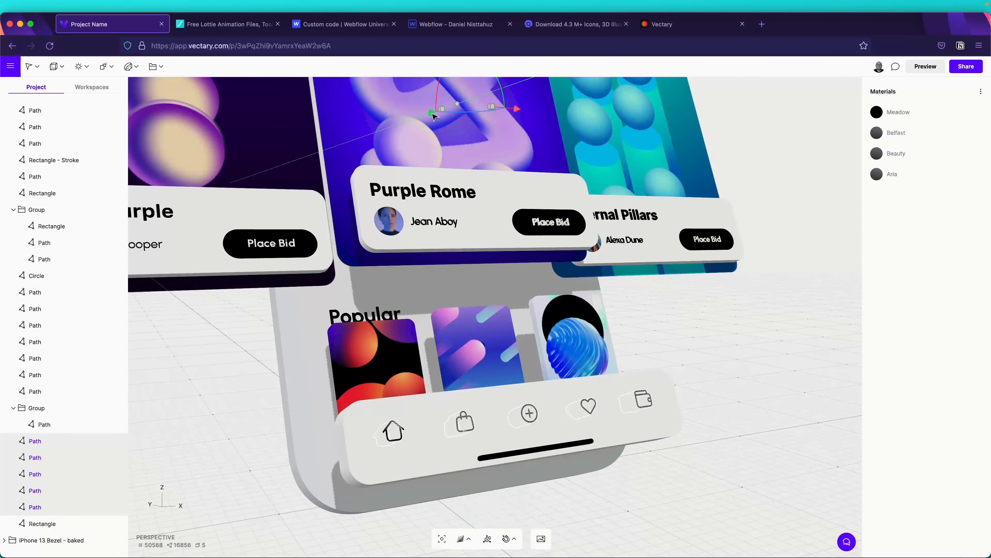
left_click_drag(433, 113, 434, 114)
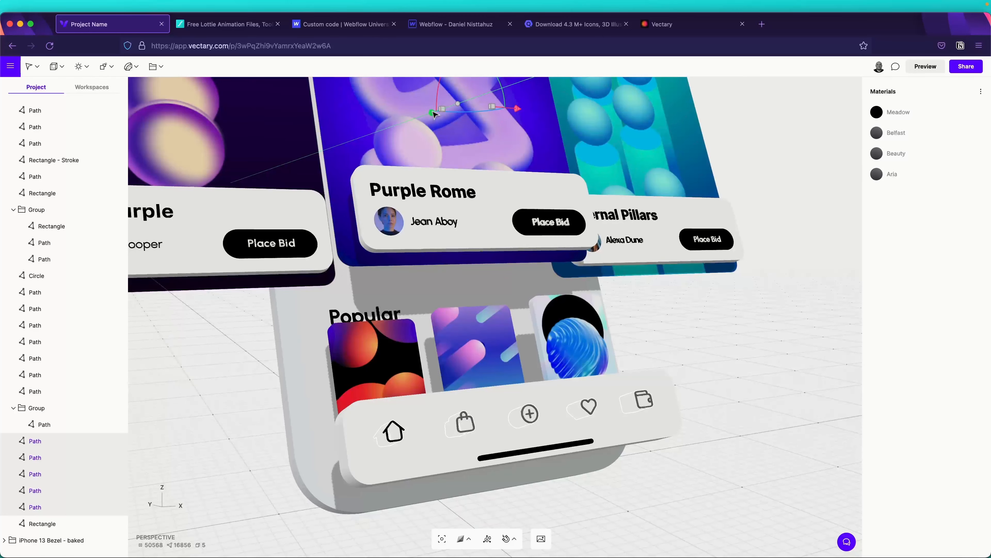
Inspect the layered phone mockup from several angles and in preview mode, ending back in the editor.
right_click_drag(749, 328, 566, 374)
scroll(626, 409, "down", 5)
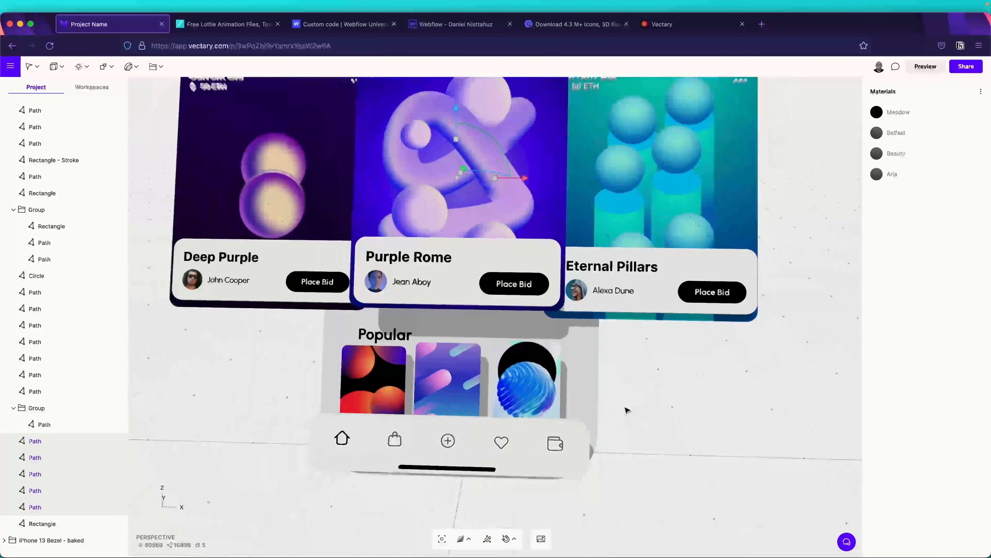
right_click_drag(675, 406, 733, 347)
scroll(733, 347, "up", 3)
scroll(733, 344, "down", 6)
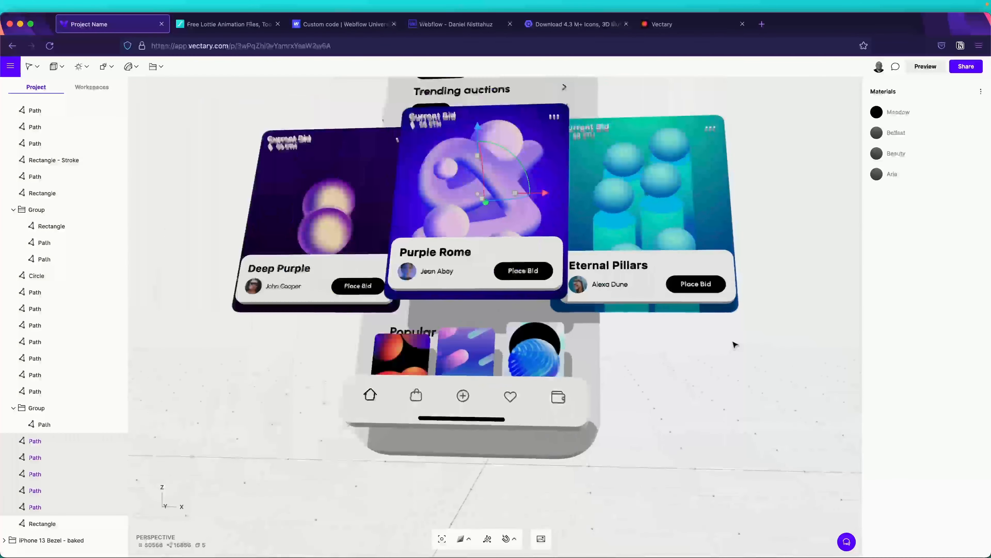
right_click_drag(767, 311, 842, 300)
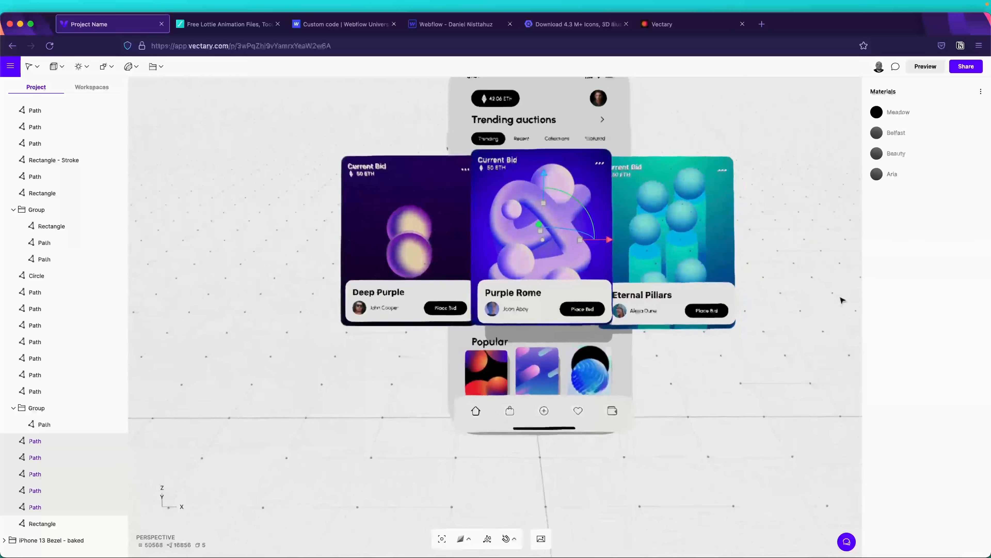
left_click(924, 67)
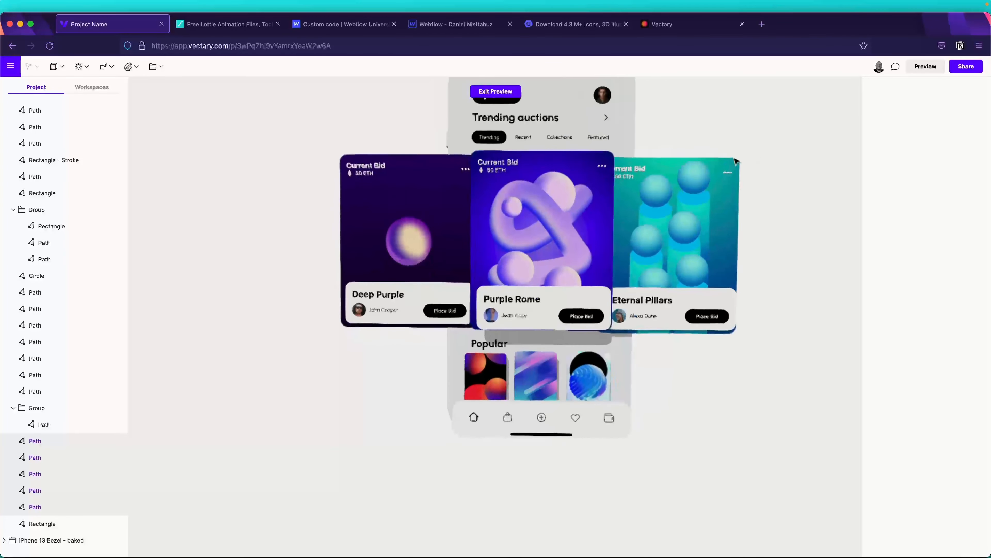
left_click(504, 92)
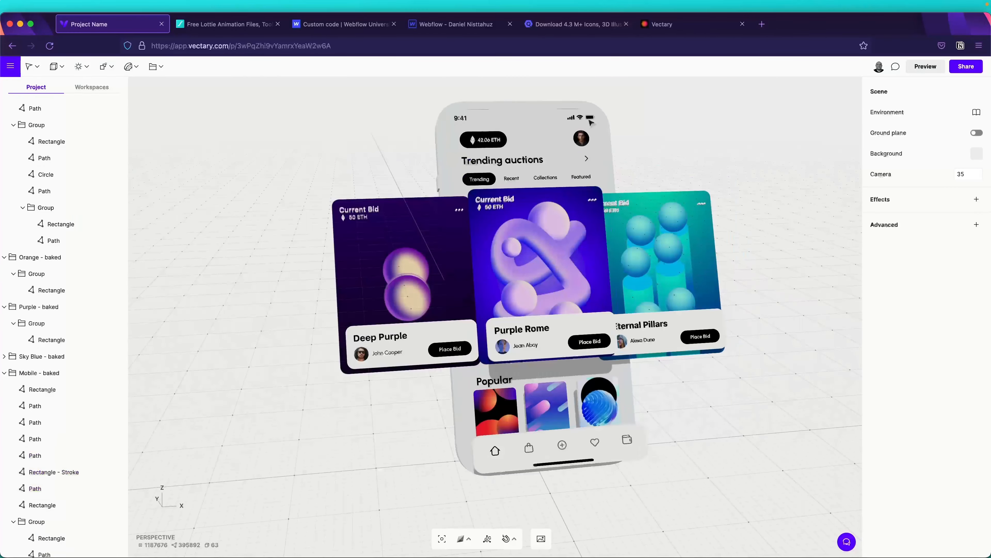
left_click_drag(694, 144, 604, 149)
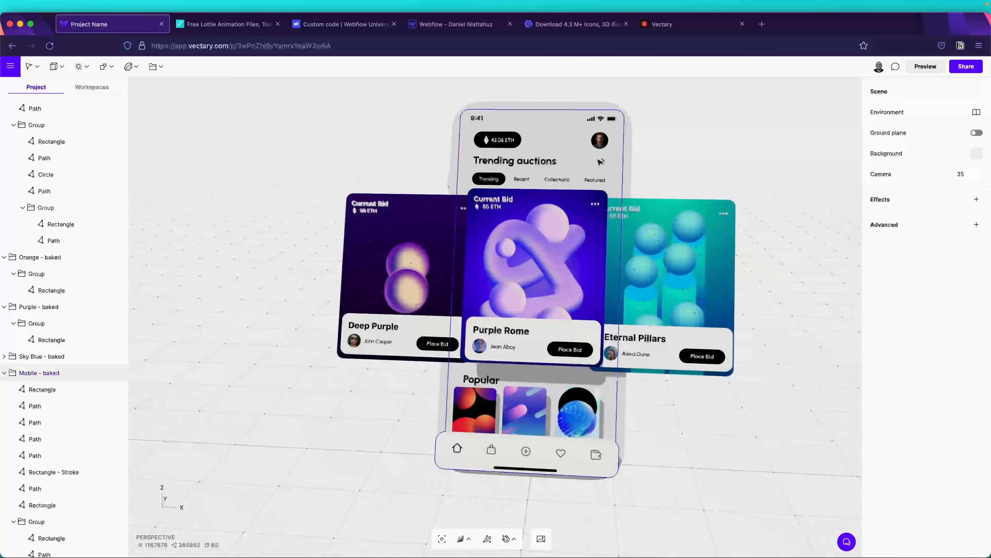
Add a plane beneath the phone and scale it uniformly to about 108.8 as a large floor.
mouse_move(66, 69)
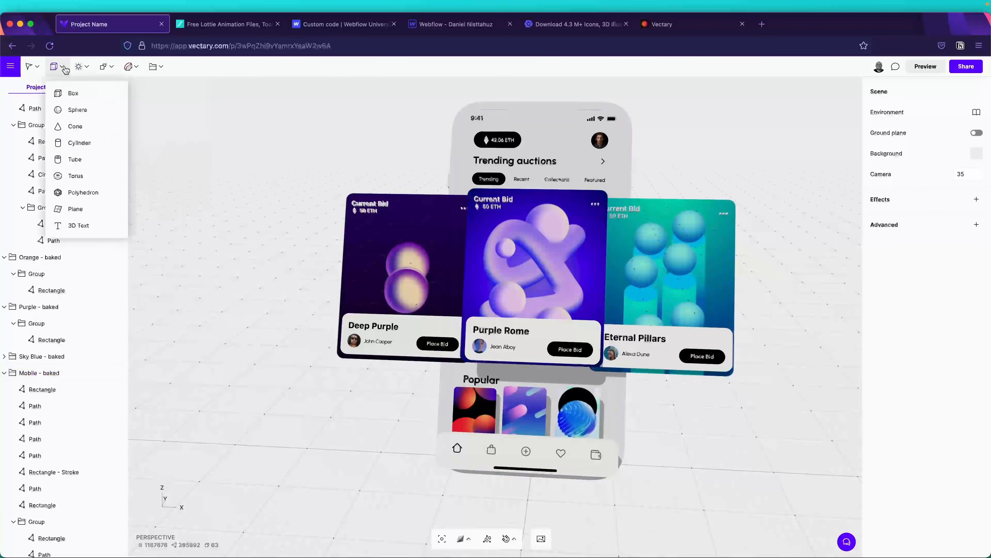
left_click(87, 210)
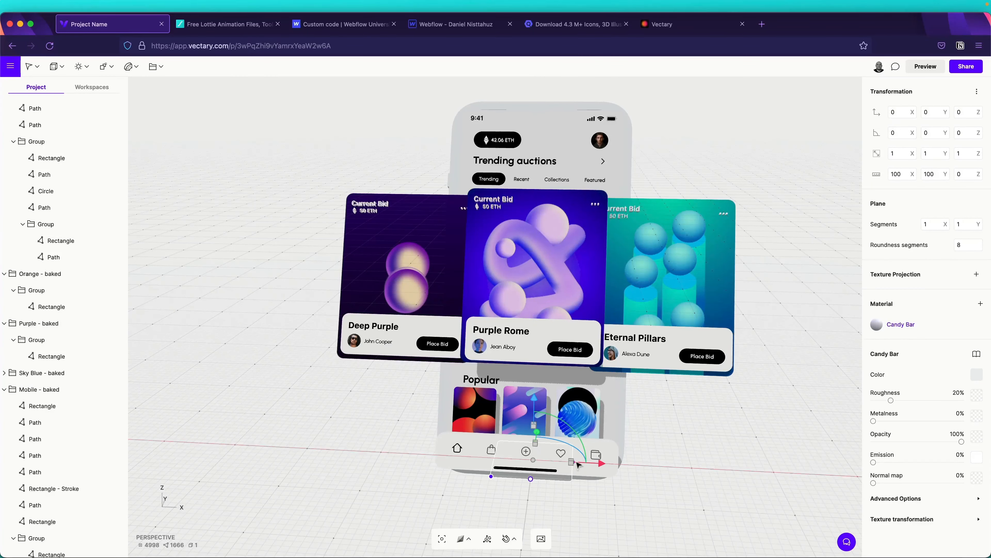
left_click_drag(572, 464, 990, 486)
left_click_drag(533, 426, 990, 205)
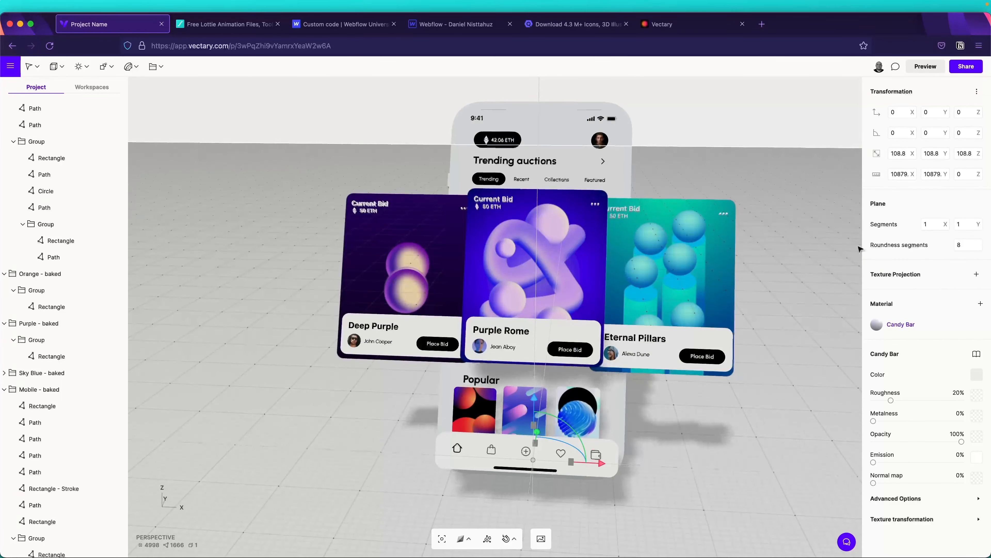
right_click_drag(798, 288, 816, 192)
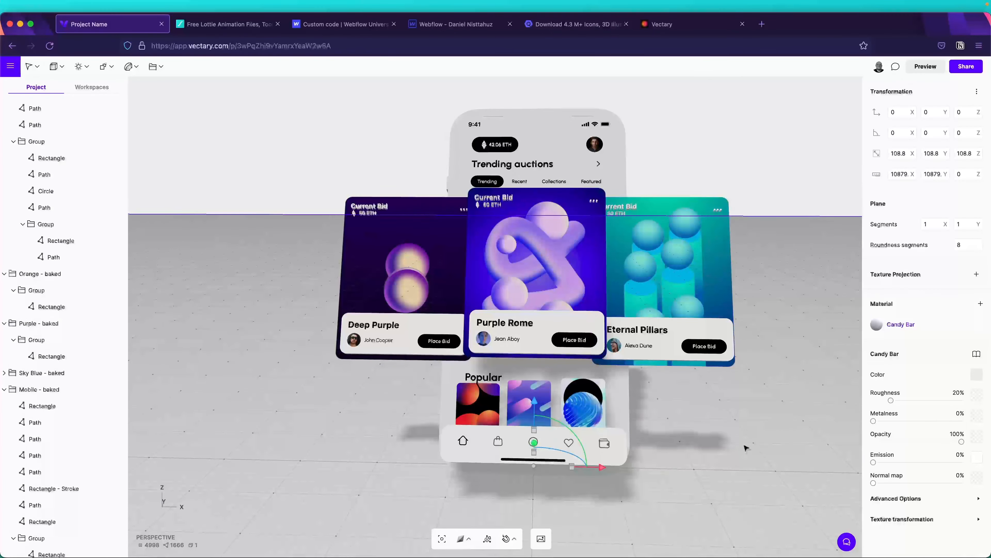
Check the 3D Motion reference page, return to the Vectary project and frame the phone smaller with empty space beside it.
left_click(687, 24)
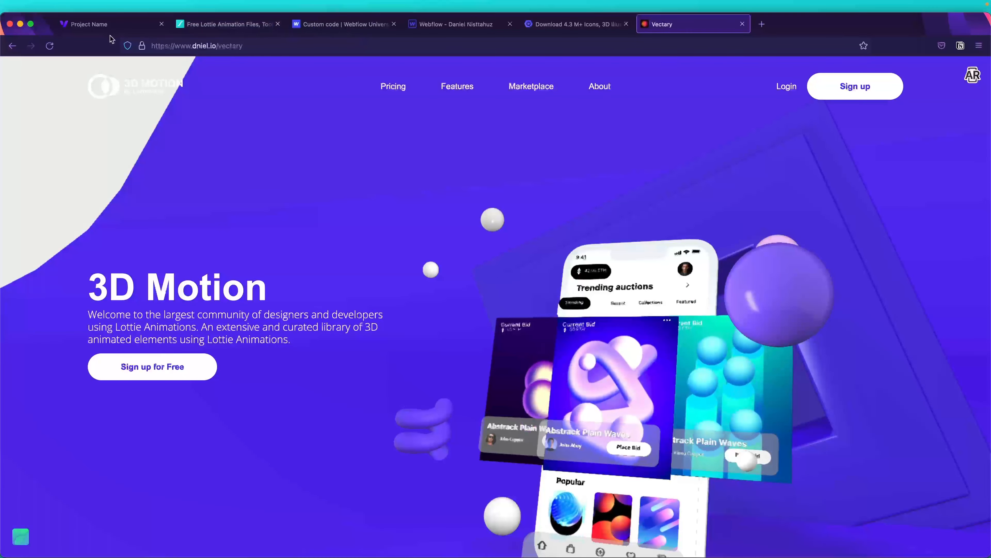
left_click(110, 27)
right_click_drag(816, 394, 857, 397)
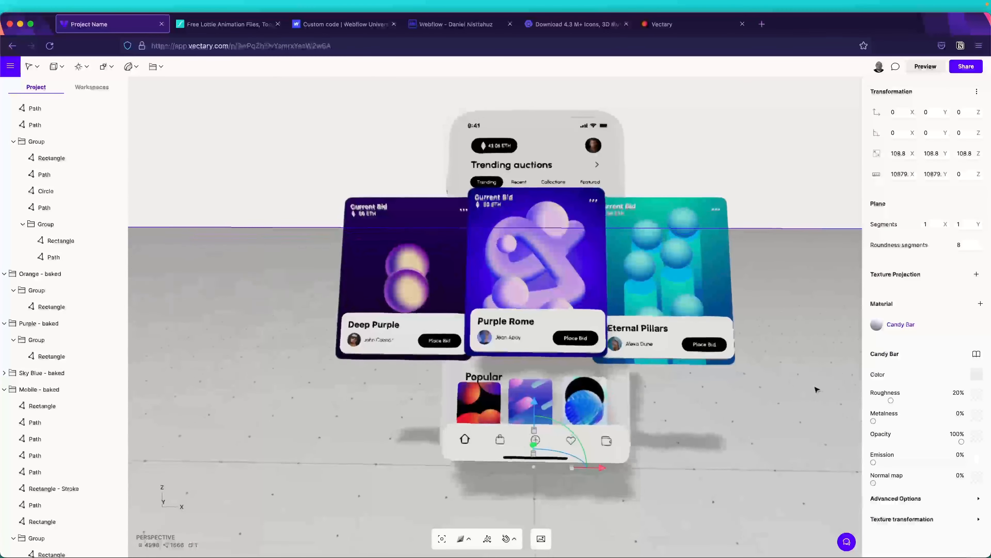
scroll(789, 387, "down", 5)
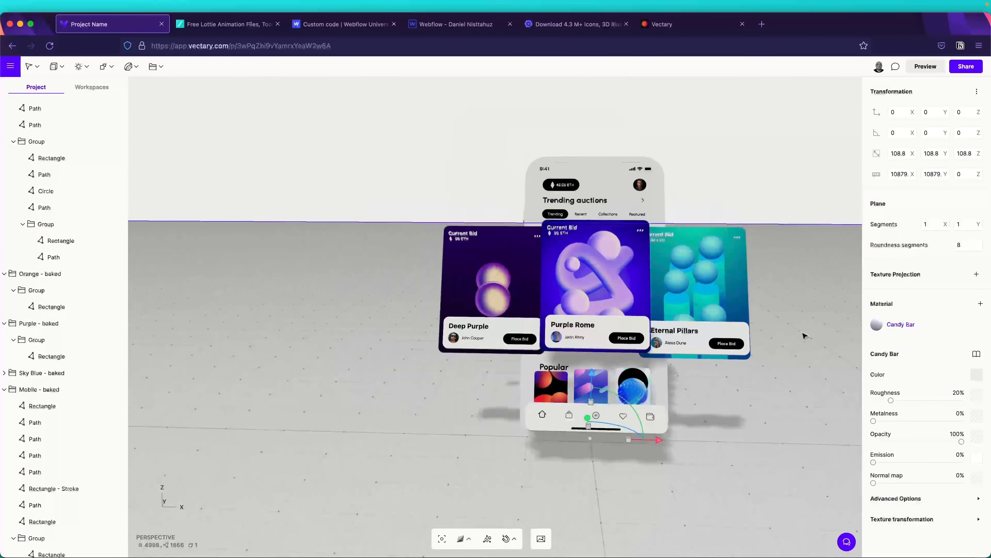
right_click_drag(715, 385, 839, 391)
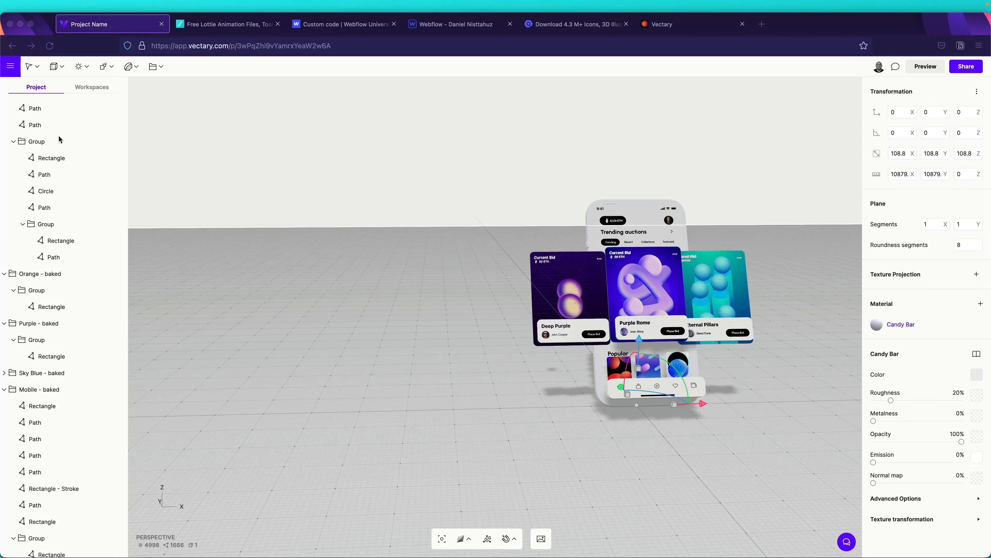
Set the floor plane's material color to hex 6A08FC.
scroll(46, 142, "up", 5)
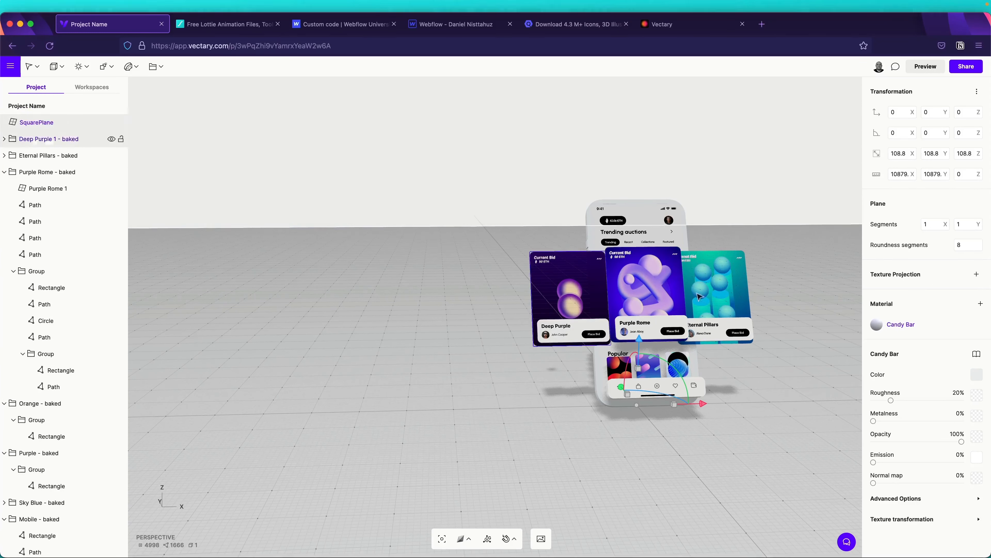
left_click(976, 375)
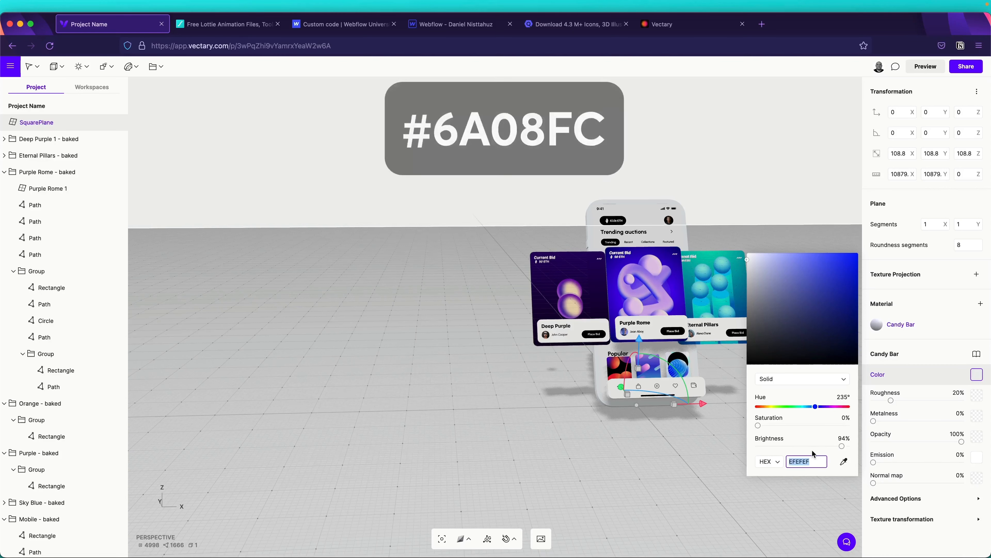
type("6")
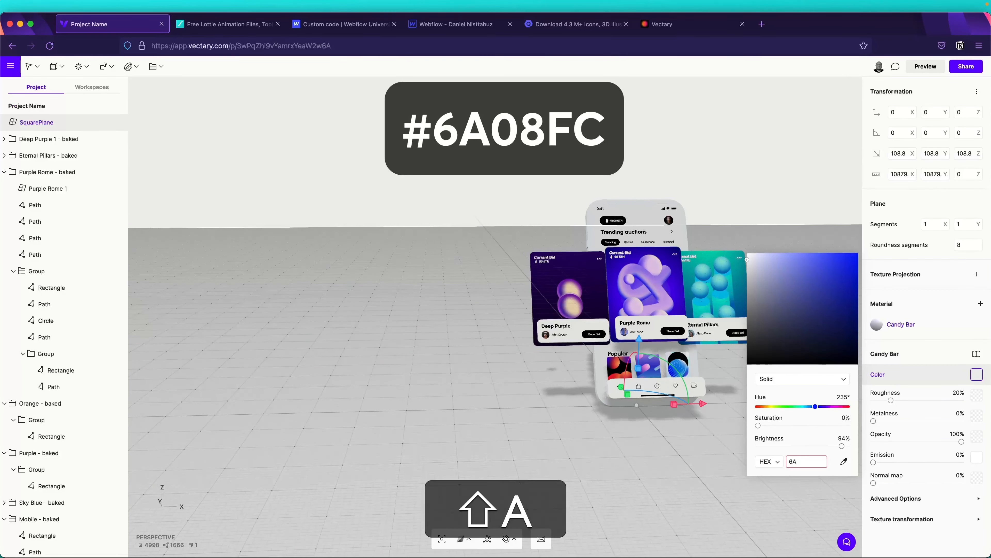
type("A0")
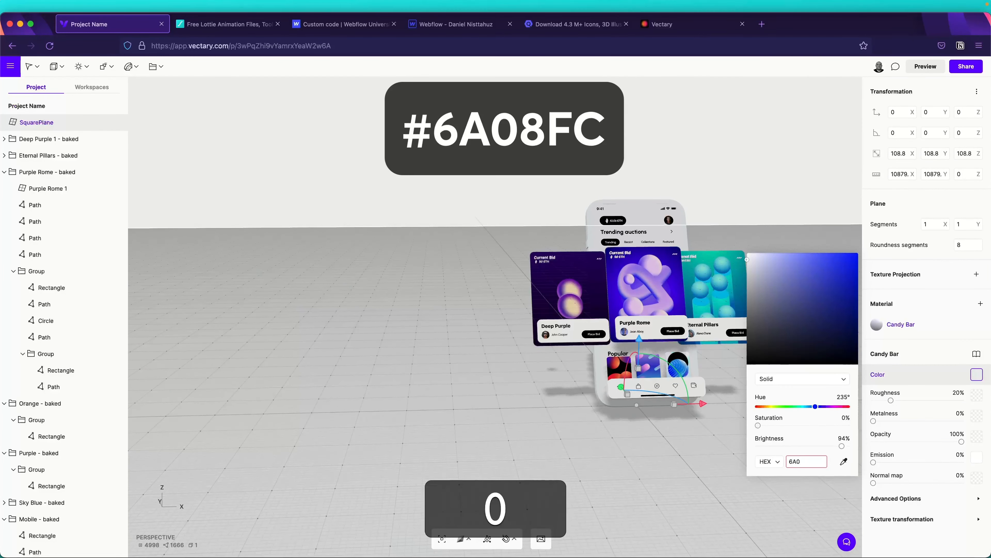
type("8")
key("shift")
type("FC")
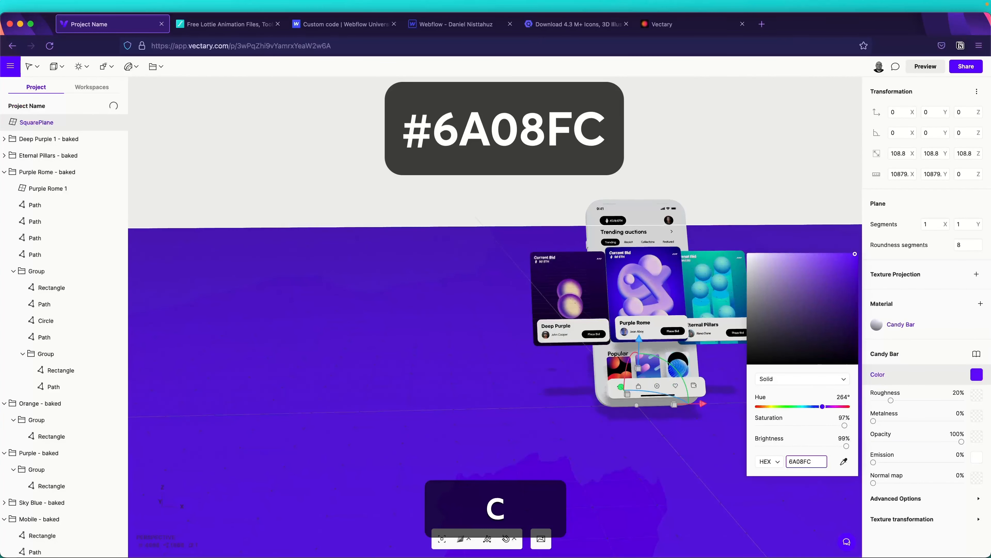
key("Return")
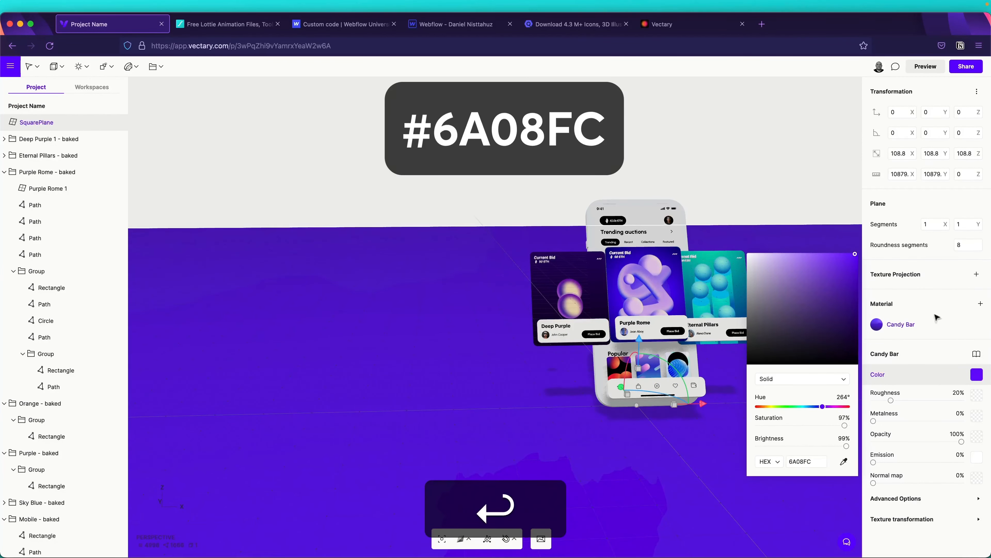
left_click(779, 185)
Set the scene background color to hex 5805FF.
right_click_drag(745, 127, 695, 135)
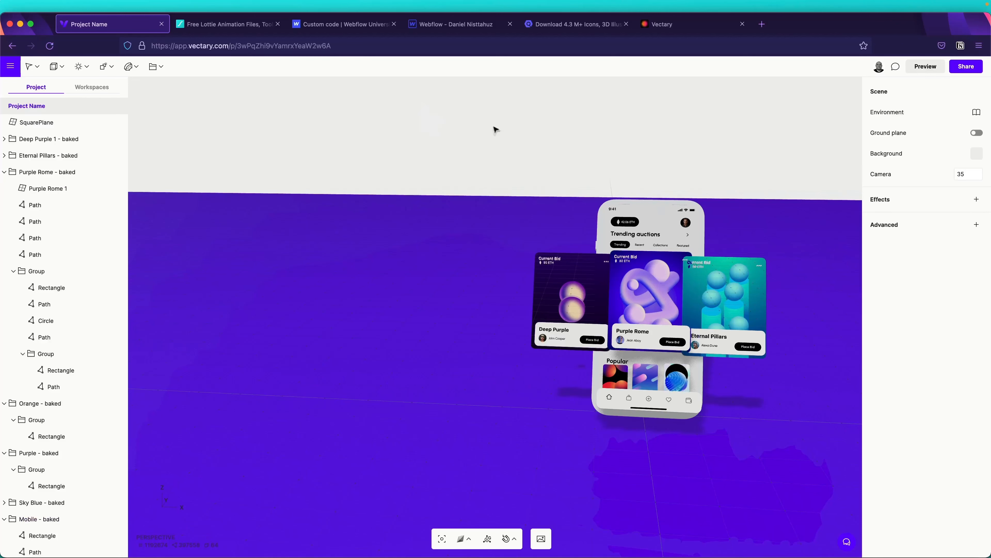
left_click(977, 155)
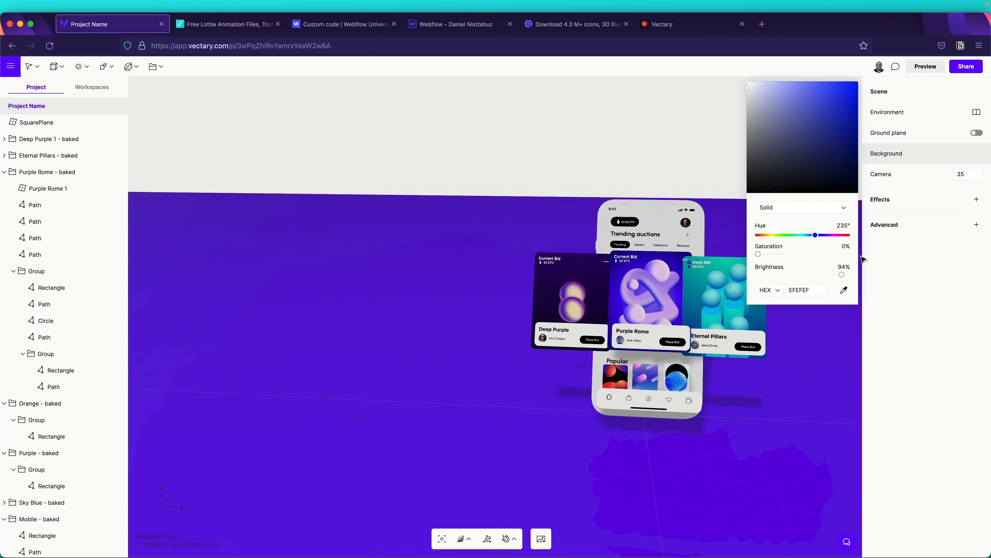
key("super+v")
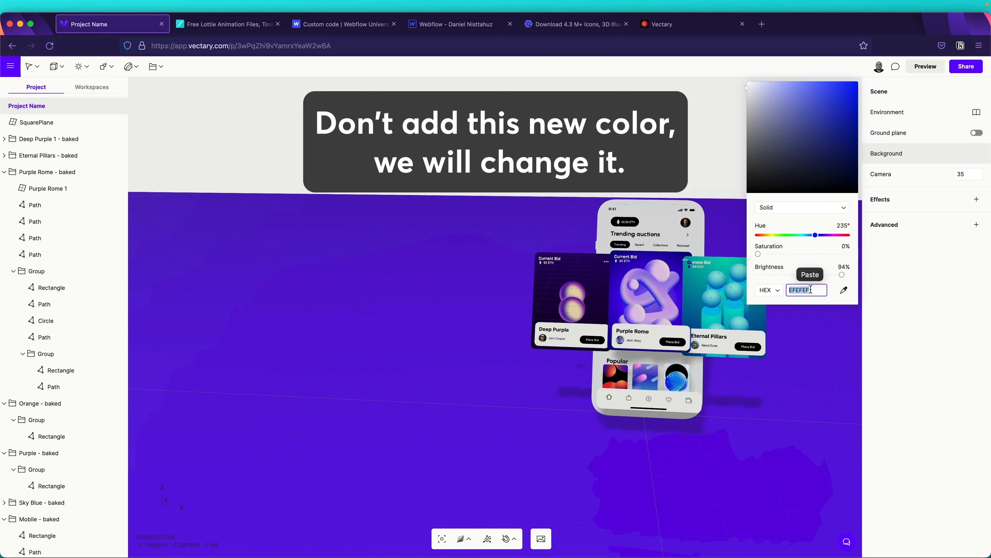
type("580")
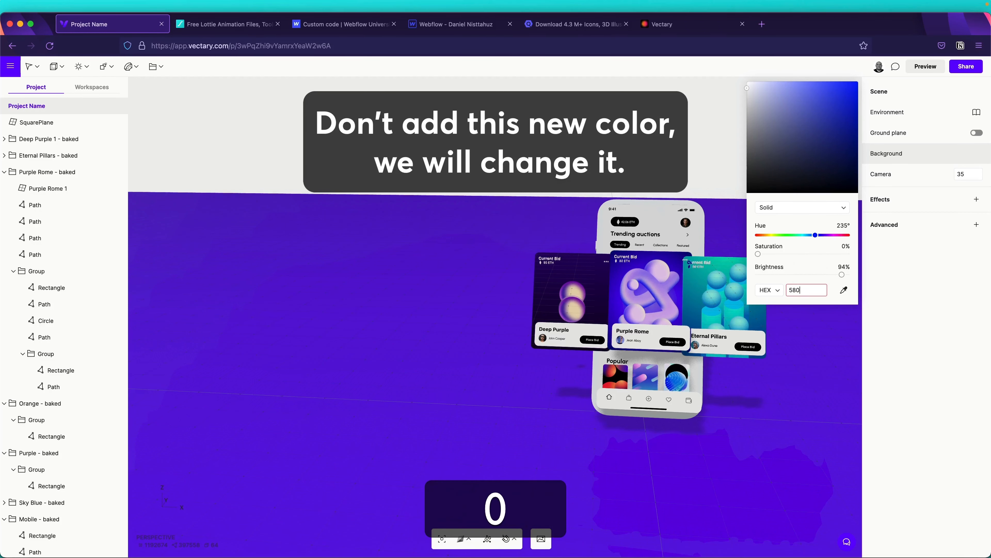
type("5ff")
key("Return")
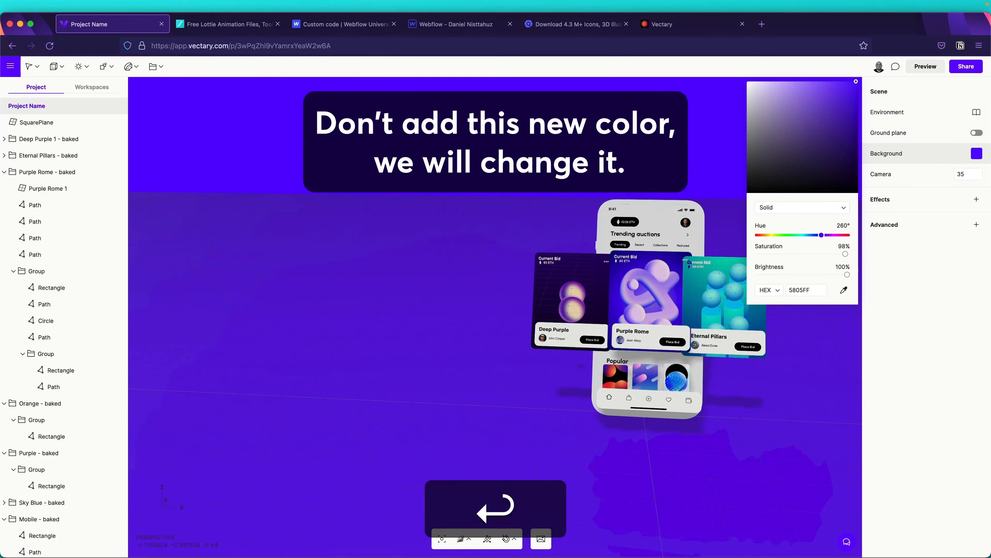
left_click(722, 156)
right_click_drag(722, 156, 771, 180)
left_click_drag(774, 182, 698, 158)
Match the scene background to the floor by sampling the floor plane's rendered purple with the eyedropper.
left_click(977, 153)
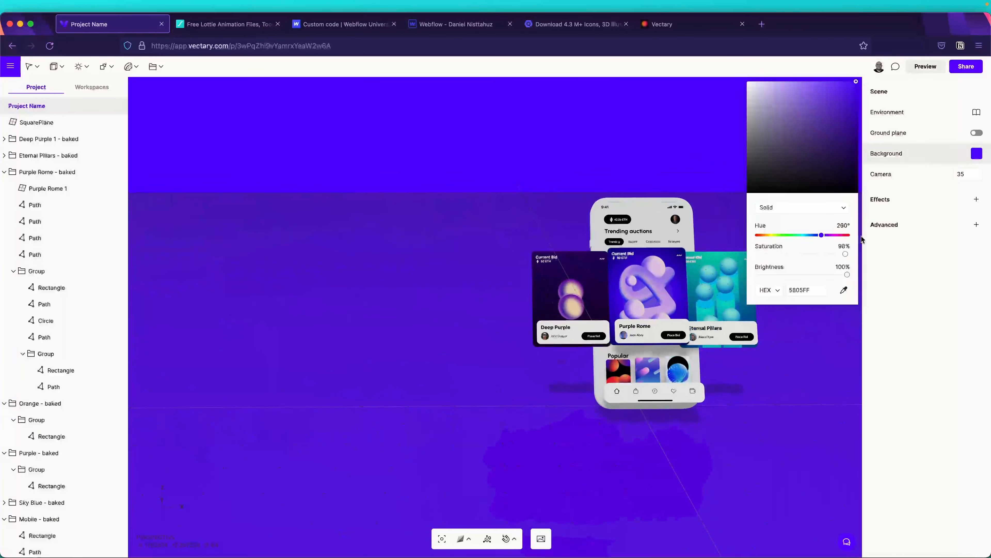
left_click(845, 292)
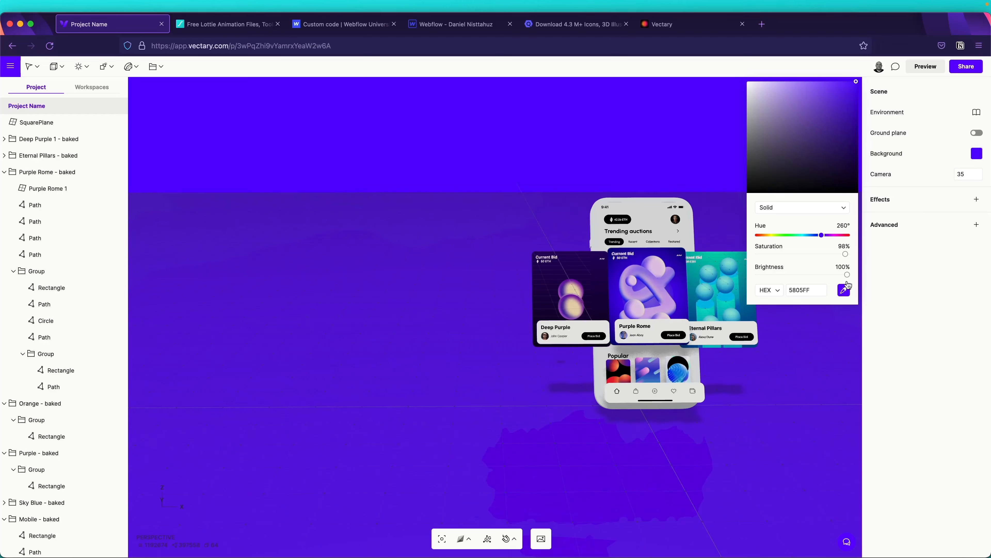
left_click(470, 320)
right_click_drag(819, 200, 790, 185)
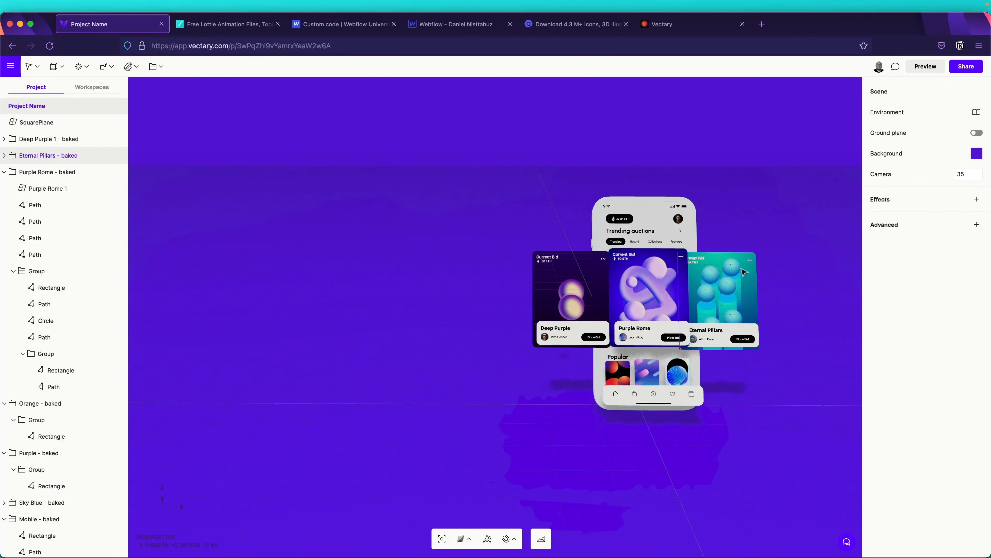
Add a rectangle light to the scene.
mouse_move(79, 71)
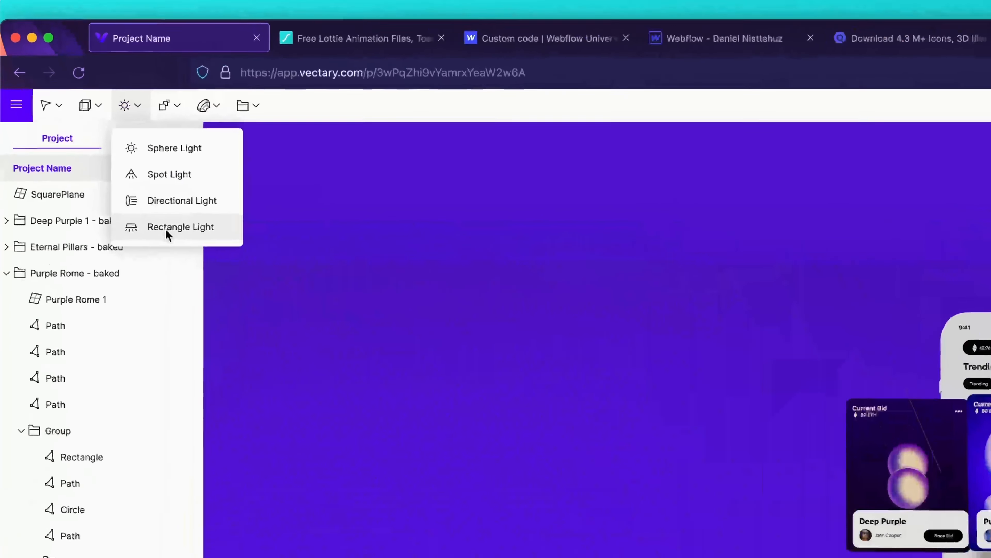
left_click(184, 231)
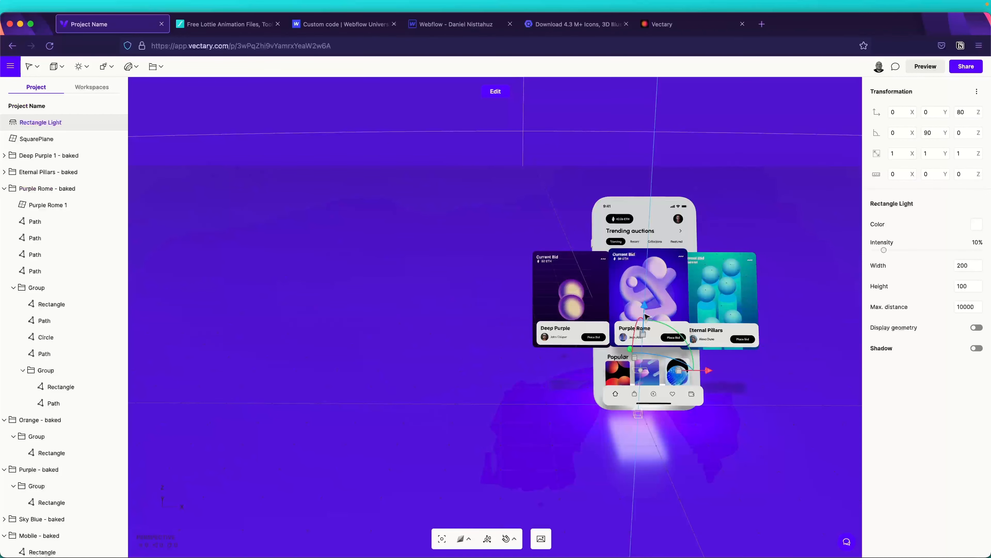
Raise the rectangle light to about Z 466, rotate it about 74° around X, and move it out in front of the phone mockup.
left_click_drag(641, 328, 664, 239)
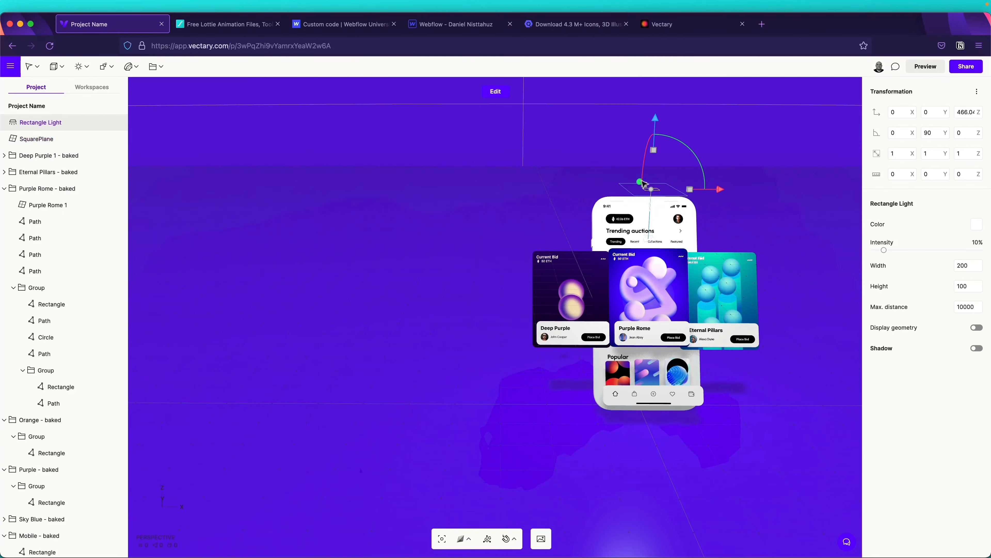
left_click_drag(643, 184, 696, 247)
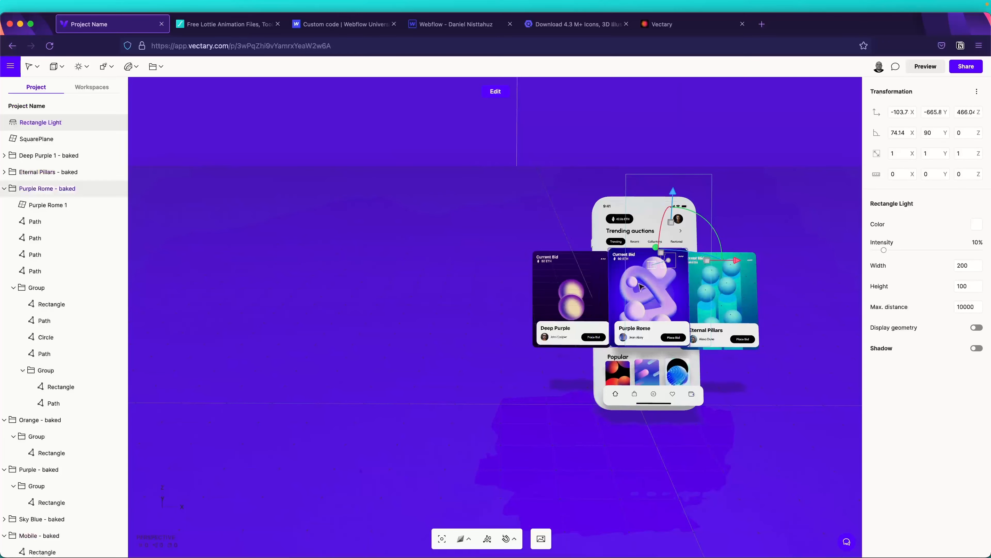
left_click_drag(431, 318, 808, 248)
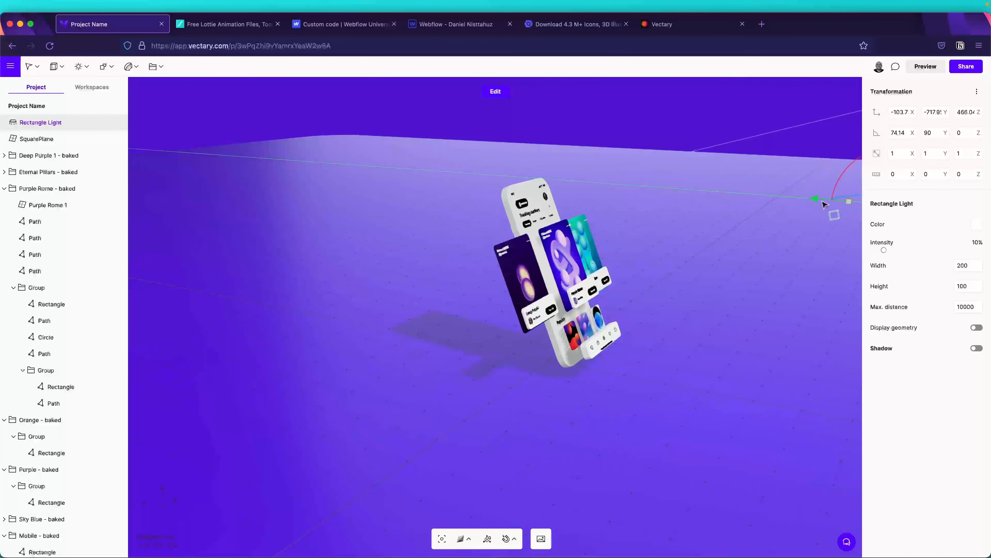
left_click_drag(823, 204, 830, 204)
left_click_drag(785, 316, 451, 319)
Switch to Iconscout and search its 3D Illustrations for "abstract".
left_click(586, 24)
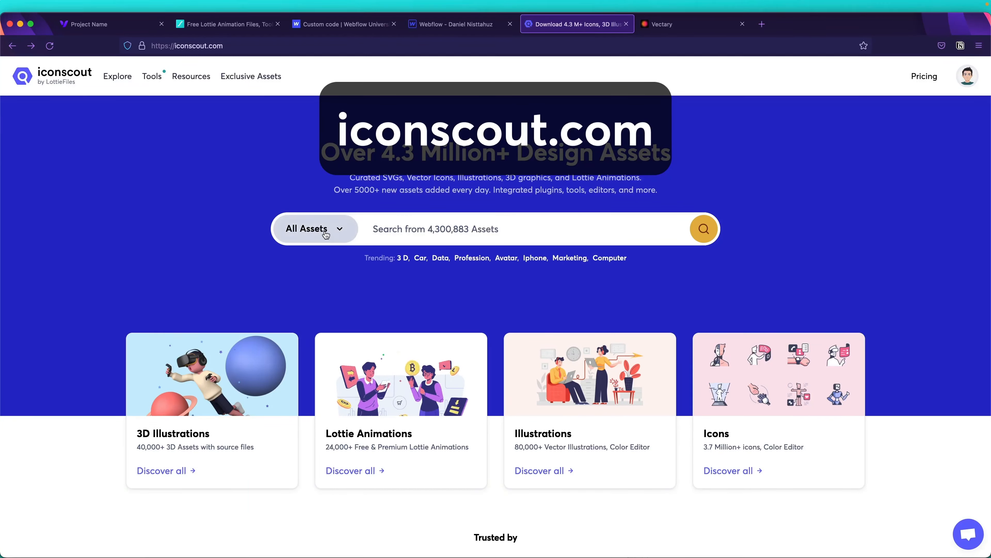
left_click(336, 233)
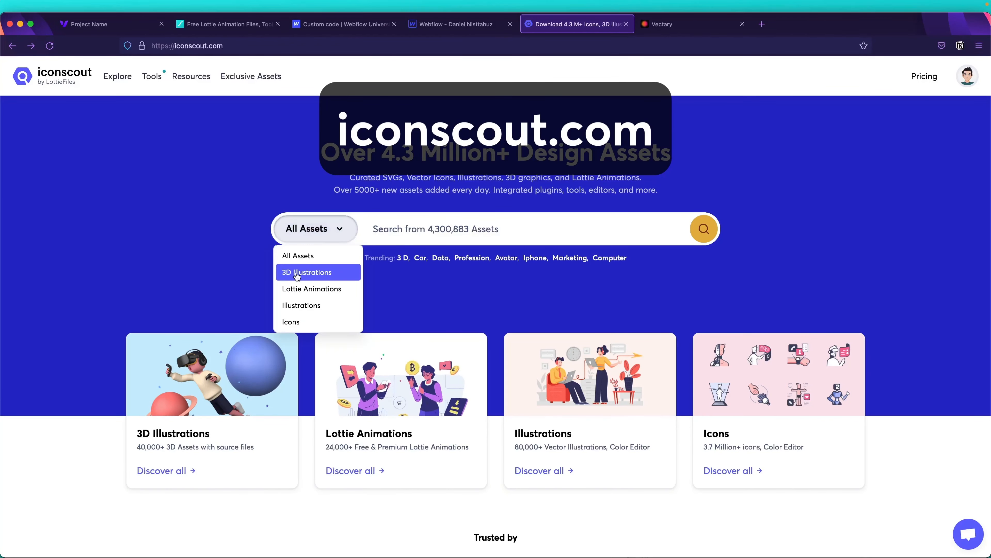
left_click(315, 273)
left_click(449, 234)
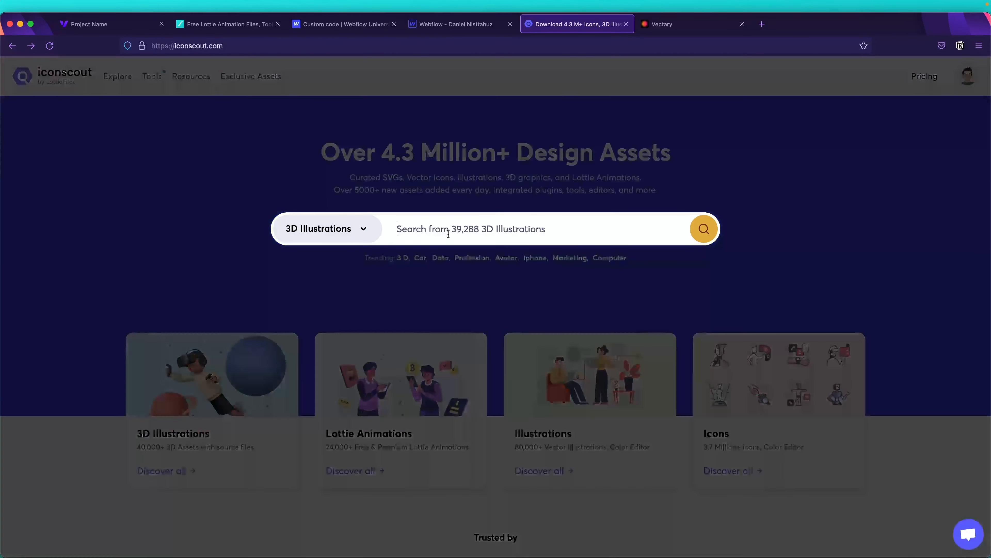
type("a")
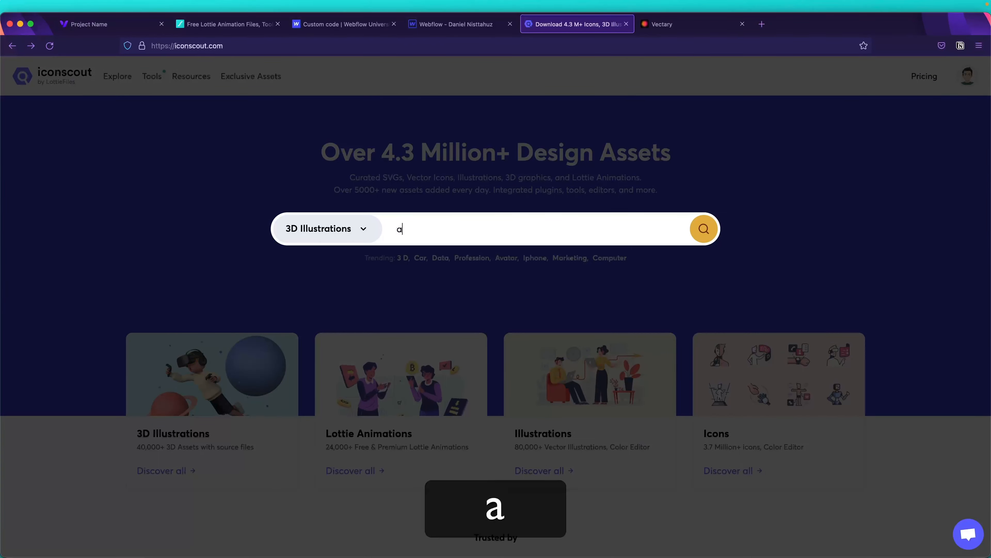
type("bstract")
key("Return")
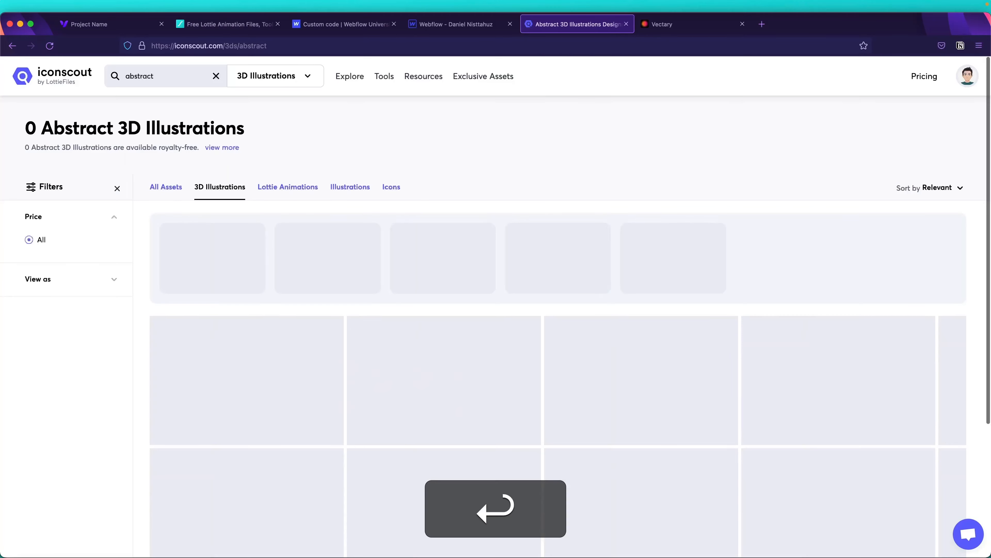
Find the green "rotated s" shape among the abstract 3D illustrations and download its BLEND file.
scroll(629, 351, "down", 4)
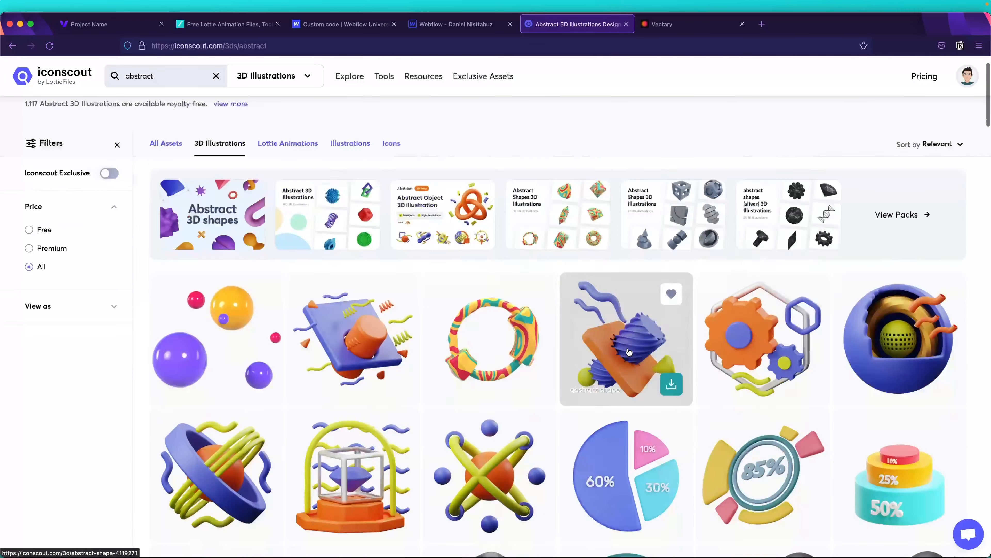
scroll(593, 335, "down", 4)
scroll(593, 336, "down", 10)
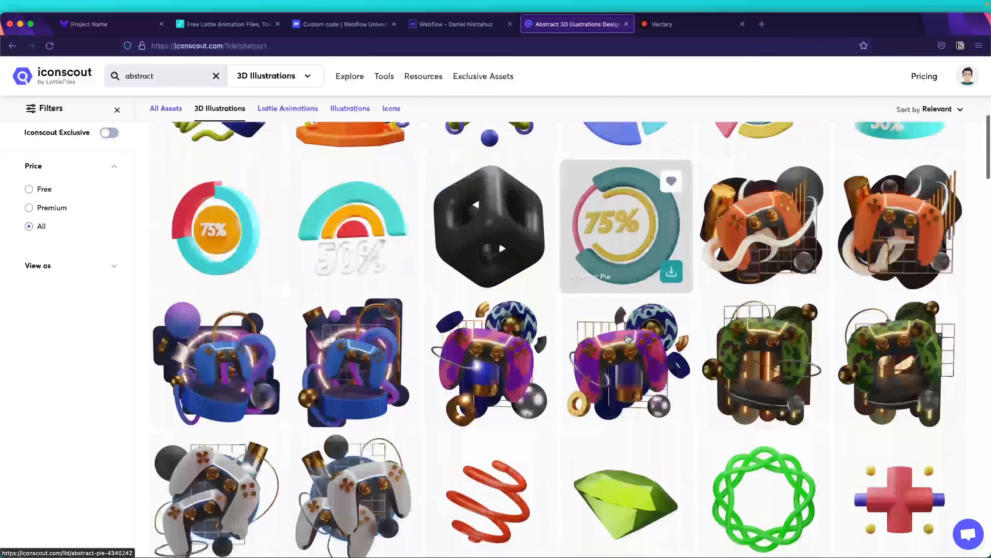
scroll(628, 340, "down", 12)
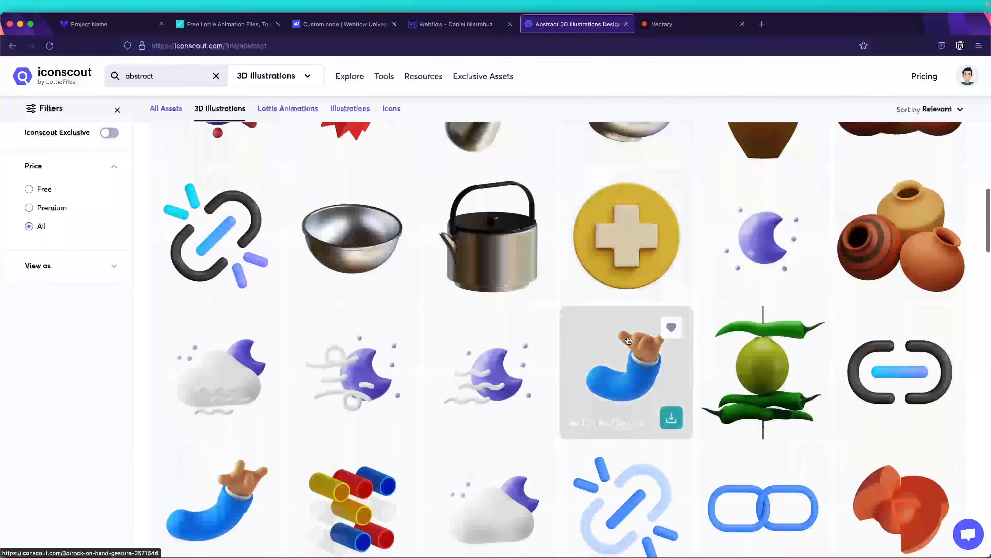
scroll(628, 340, "down", 5)
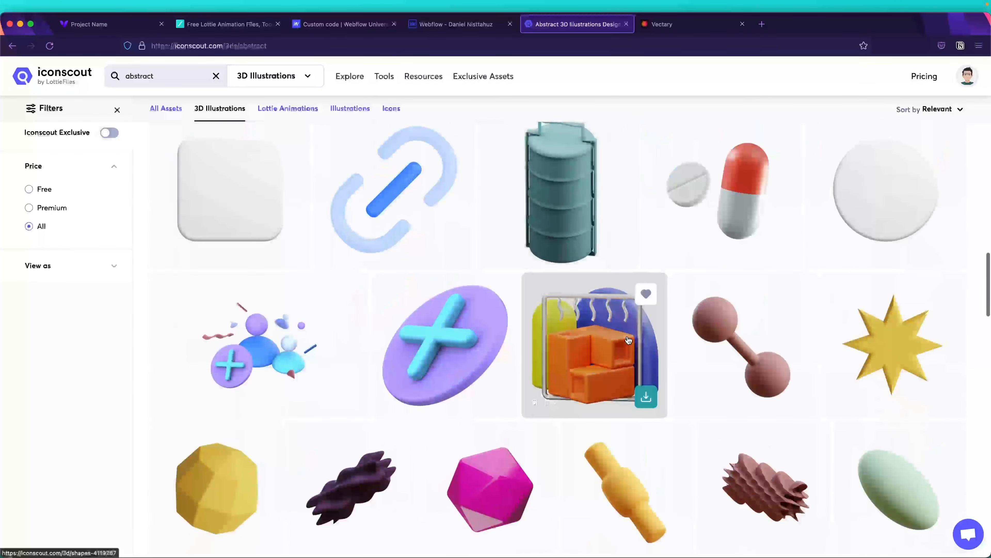
scroll(592, 348, "down", 9)
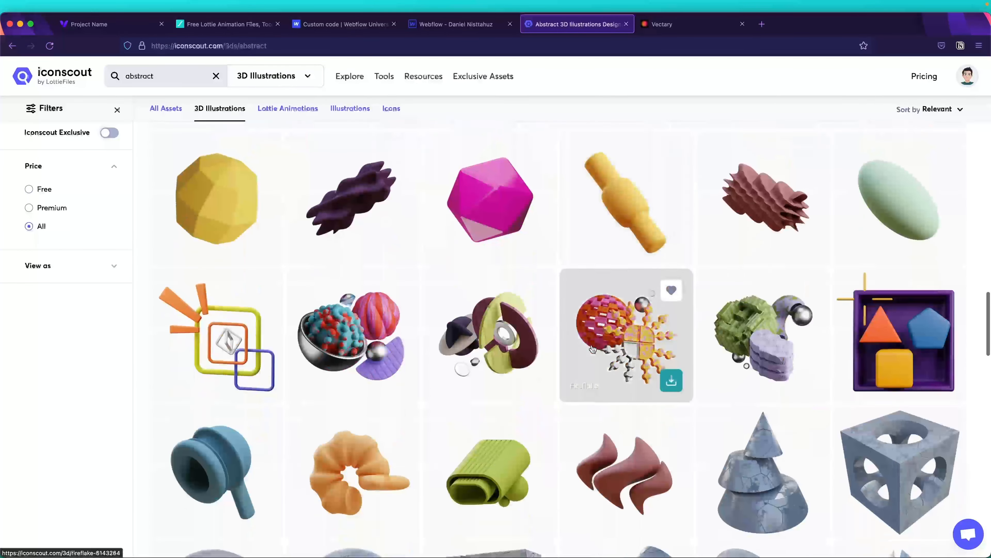
scroll(591, 347, "down", 8)
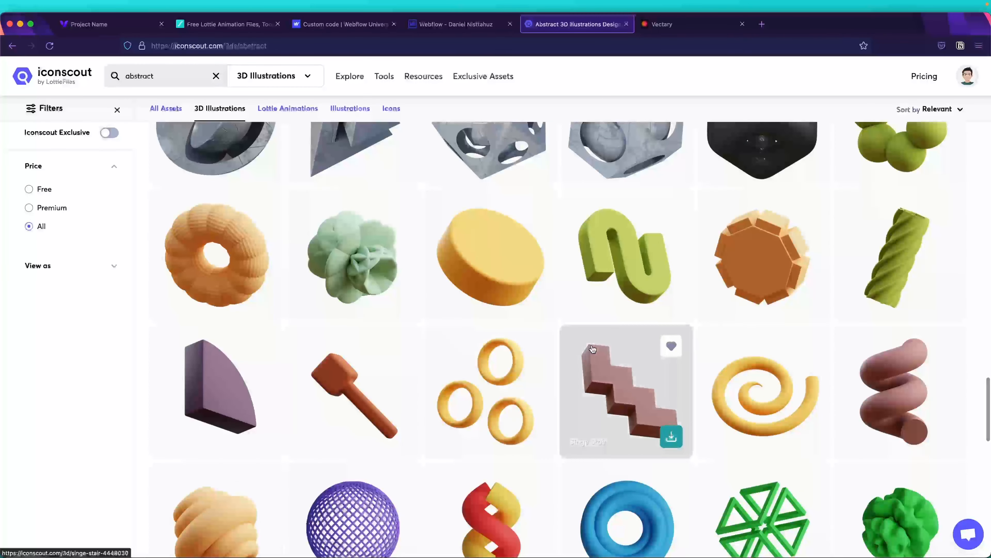
scroll(592, 349, "down", 1)
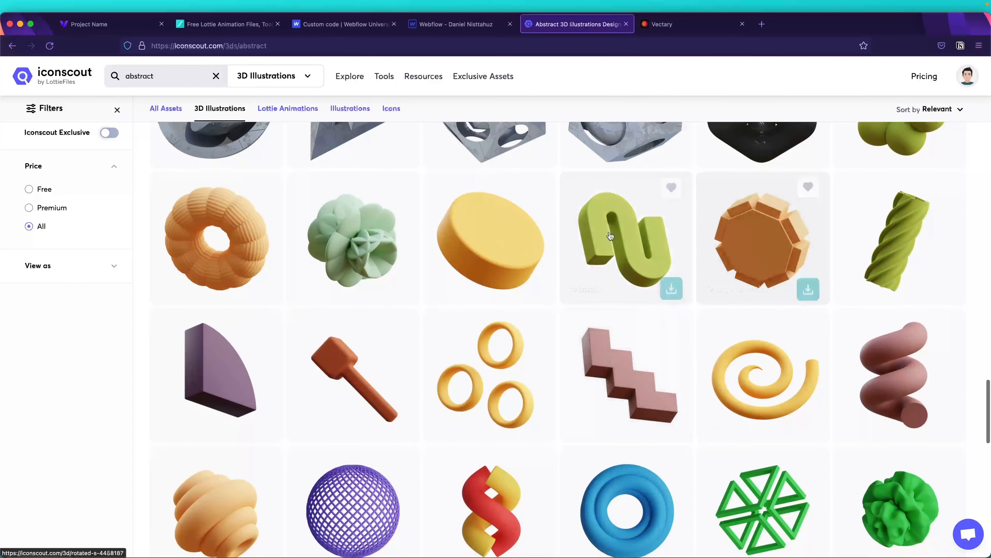
left_click(663, 285)
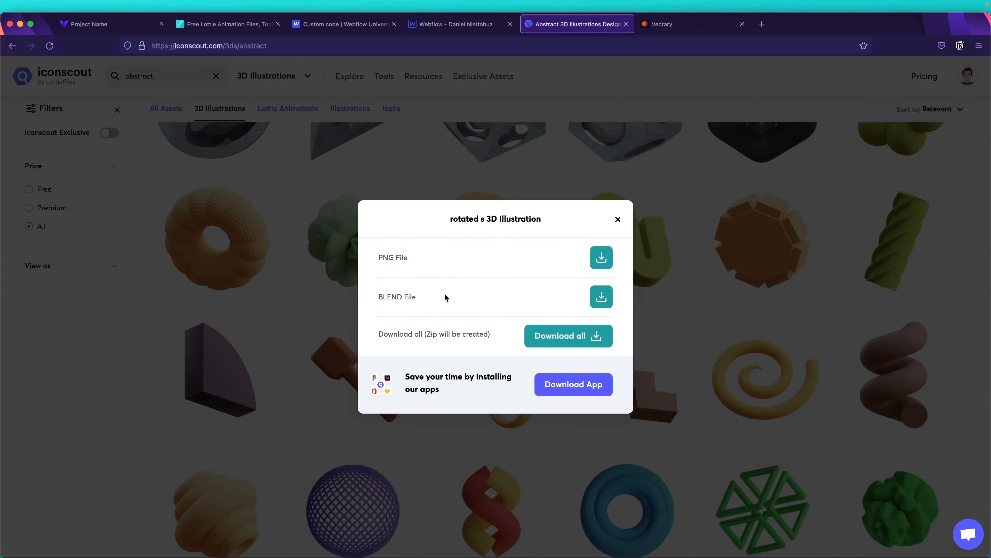
left_click(600, 297)
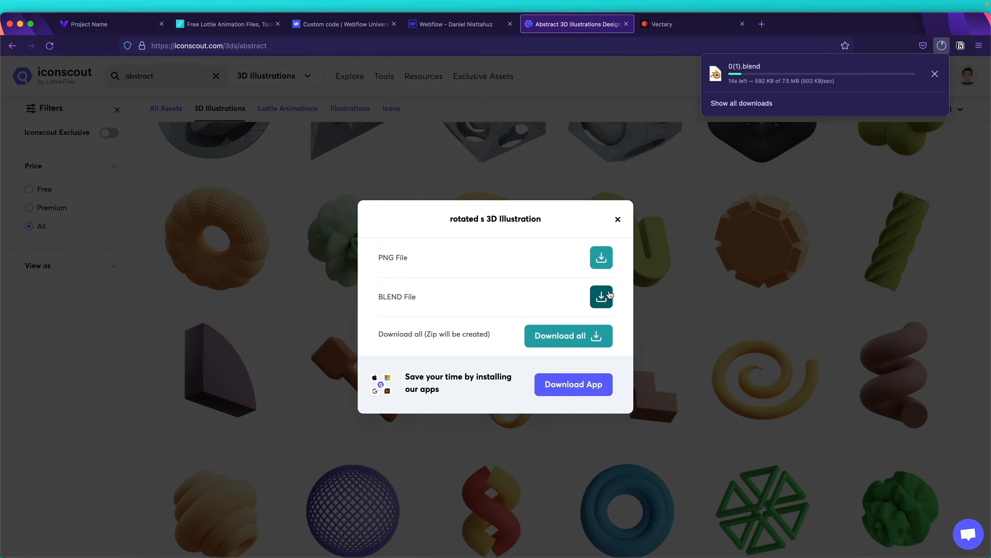
left_click(617, 219)
Download the "Single twirl" 3D illustration as a BLEND file and close its download options.
scroll(729, 360, "down", 1)
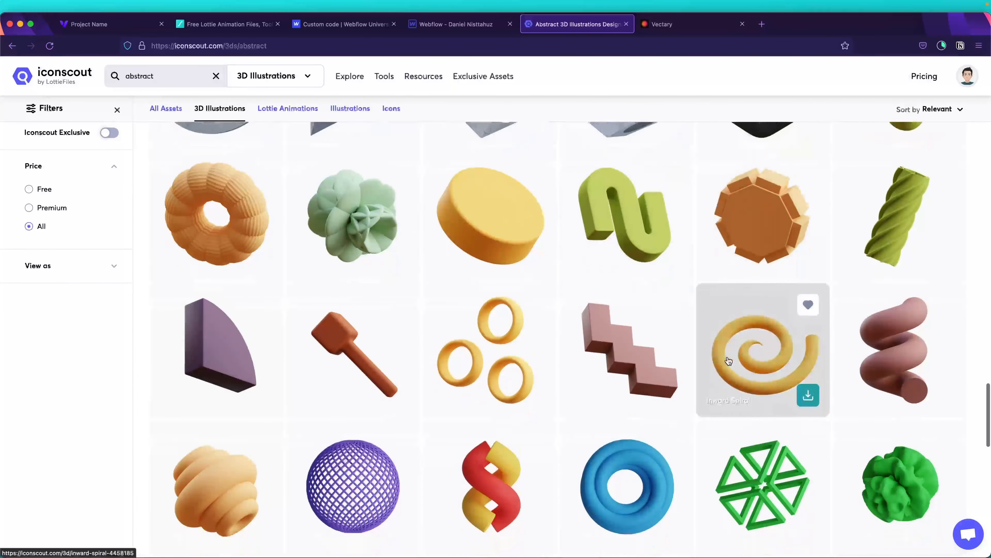
scroll(634, 341, "down", 3)
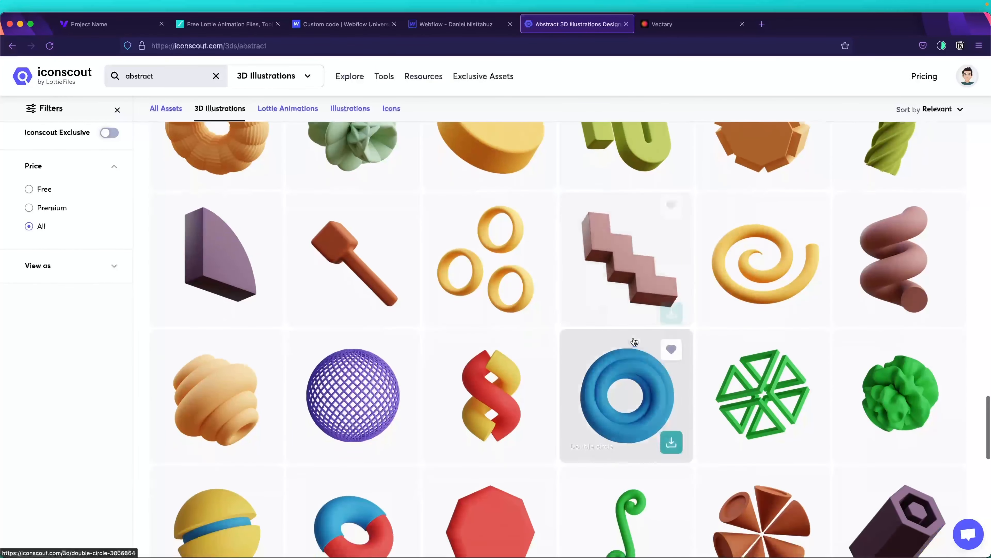
scroll(634, 342, "down", 3)
scroll(664, 230, "up", 1)
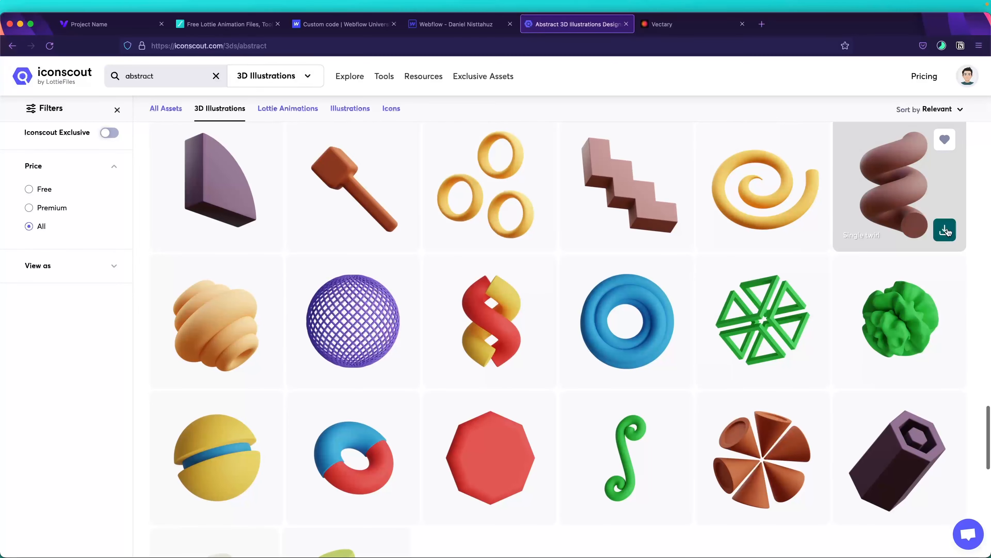
left_click(946, 230)
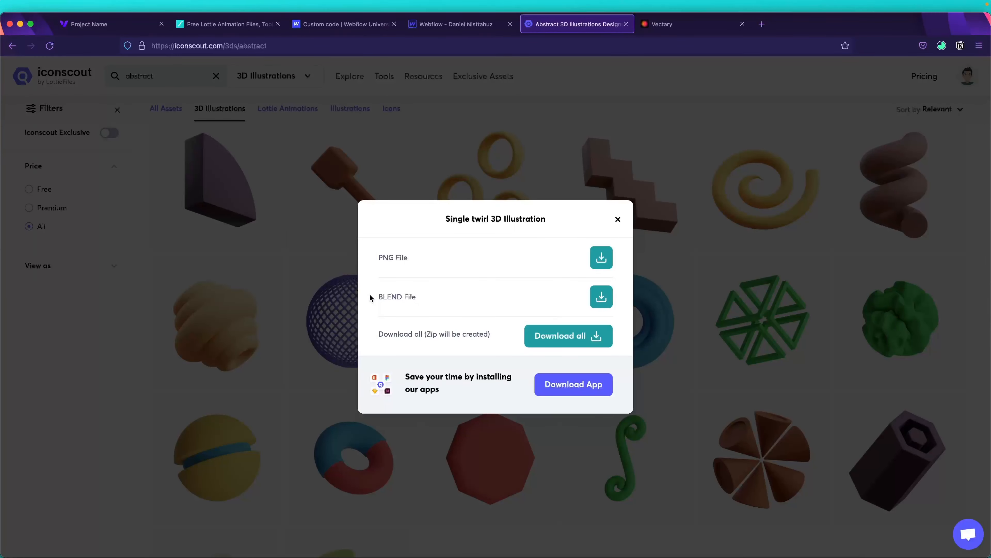
left_click(603, 298)
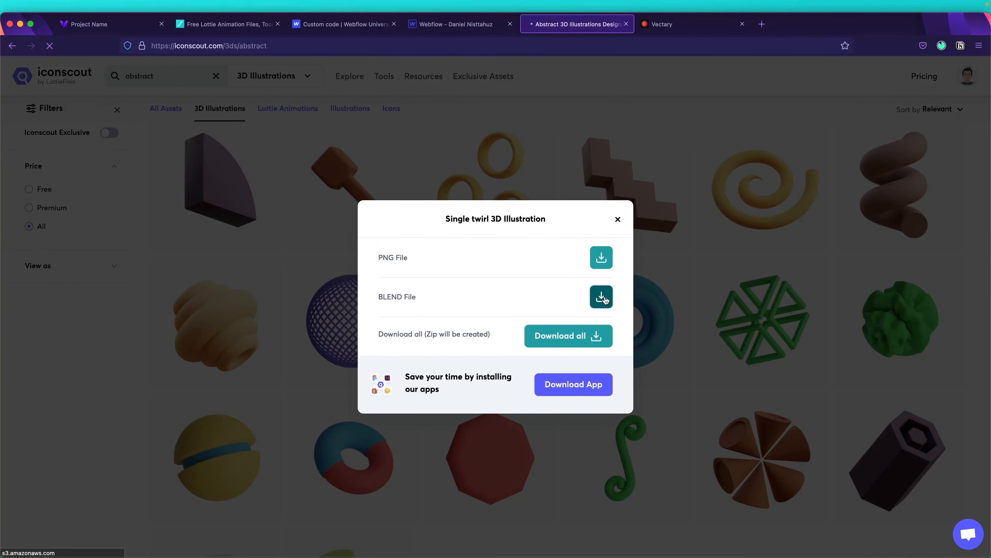
left_click(618, 219)
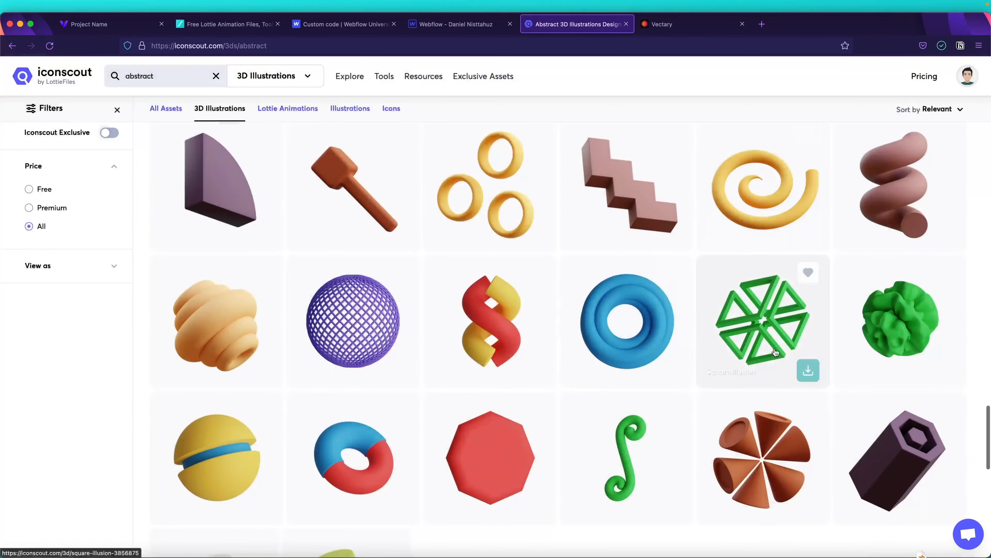
Find the cream "Middle cut sphere" illustration further along the abstract results and download its BLEND file.
scroll(579, 384, "down", 5)
scroll(624, 369, "down", 15)
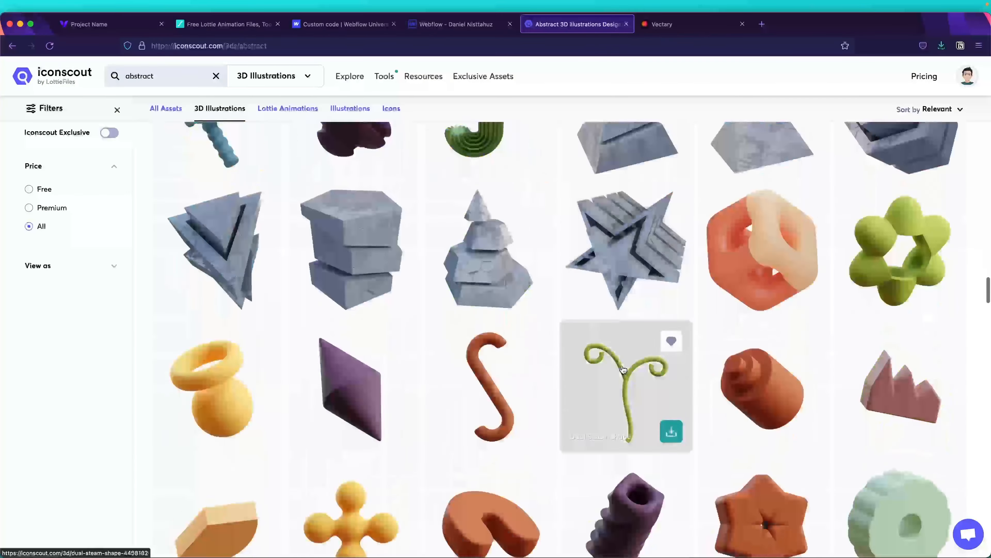
scroll(624, 368, "down", 20)
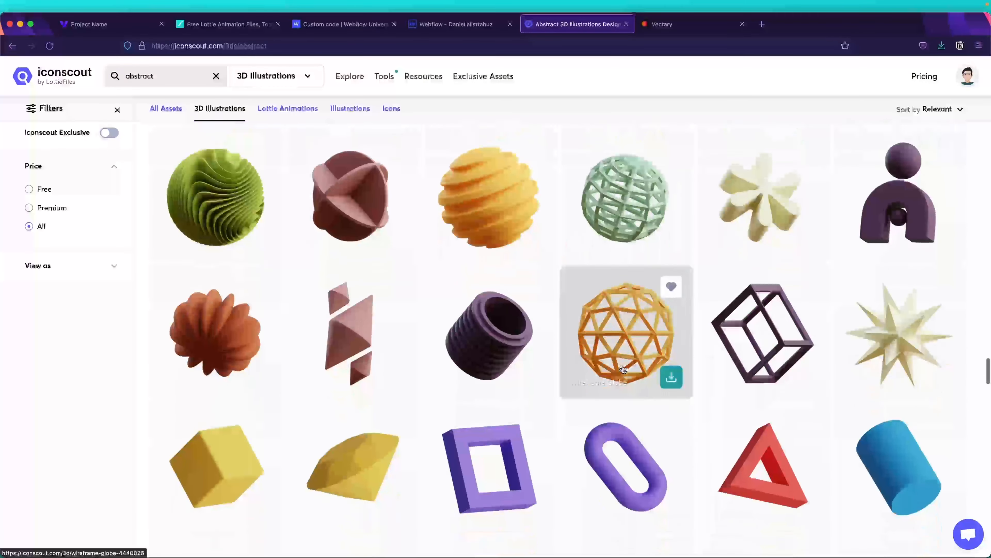
scroll(623, 368, "down", 15)
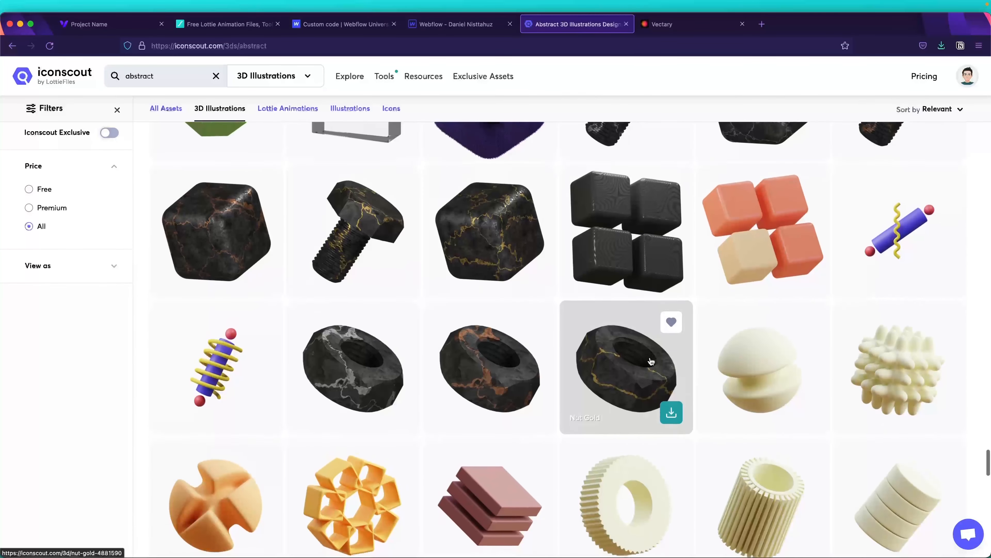
scroll(819, 352, "down", 3)
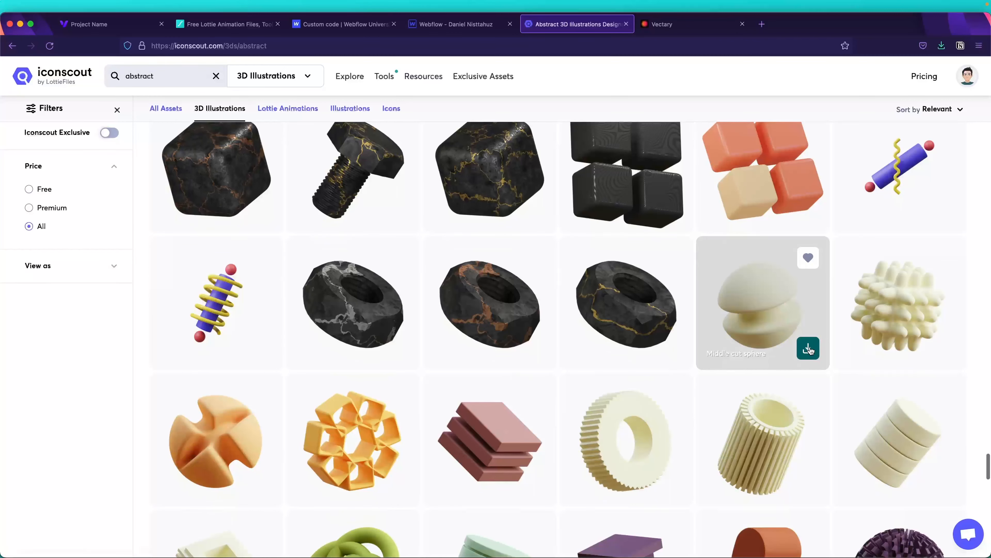
left_click(808, 347)
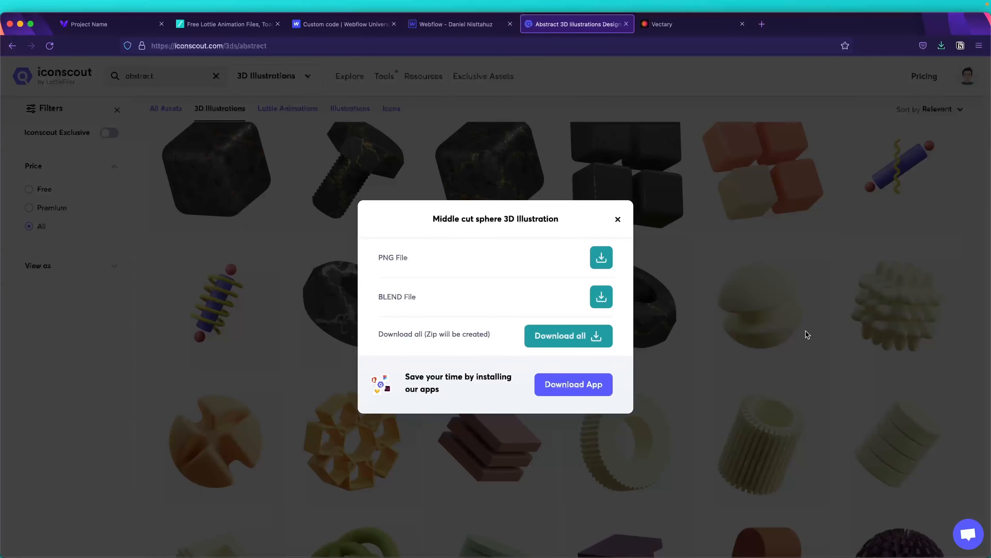
left_click(595, 298)
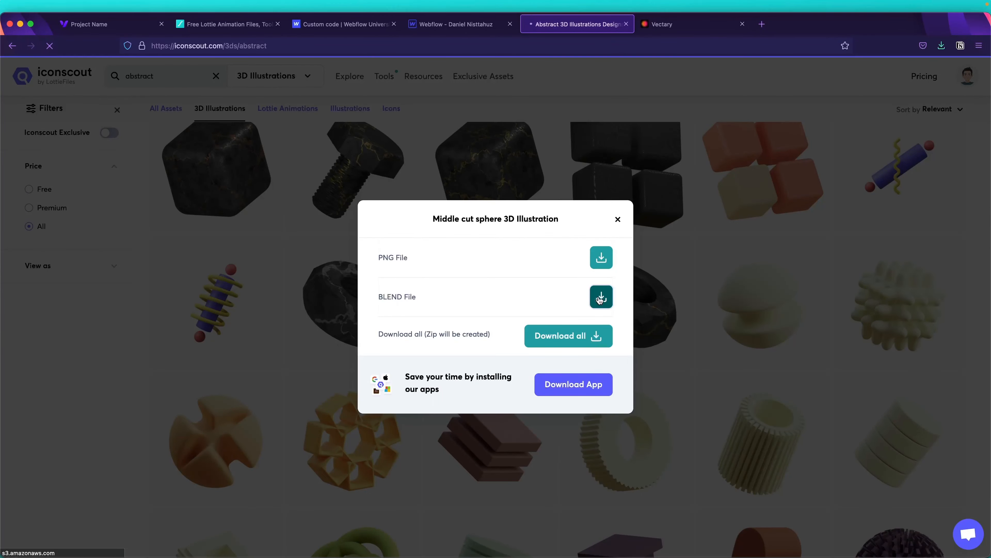
left_click(698, 352)
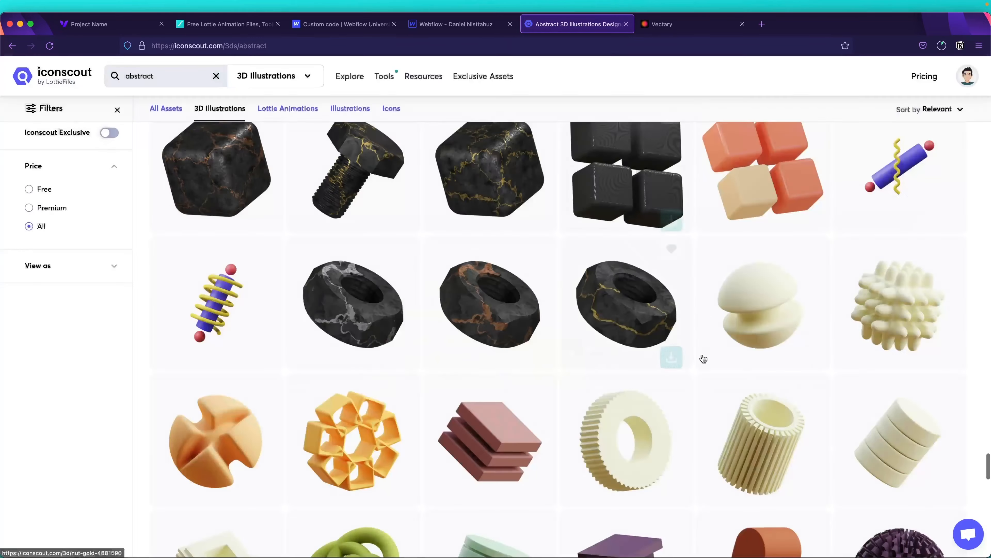
Download the "Open Cuboids Stack" 3D illustration as a BLEND file and close its download options.
scroll(691, 387, "down", 3)
scroll(690, 391, "down", 4)
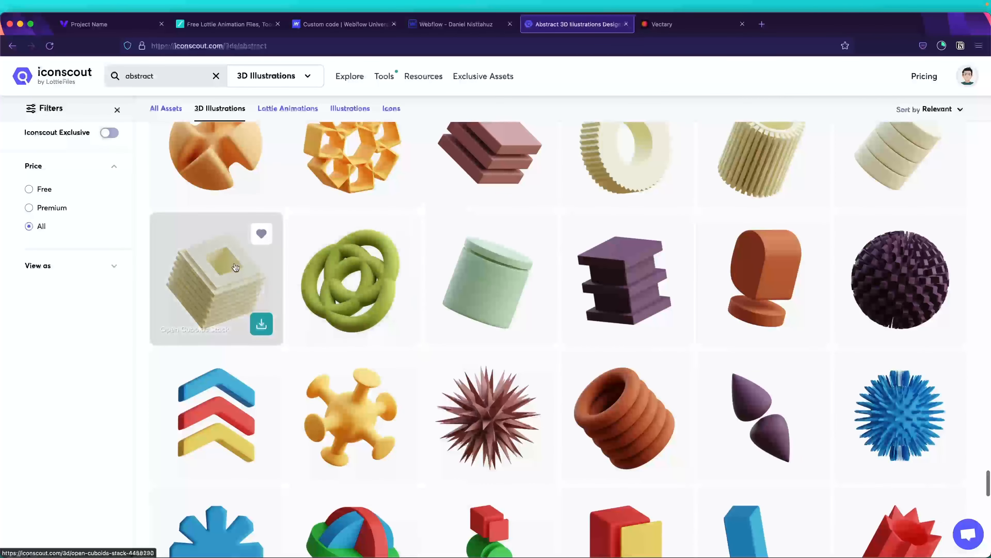
left_click(262, 323)
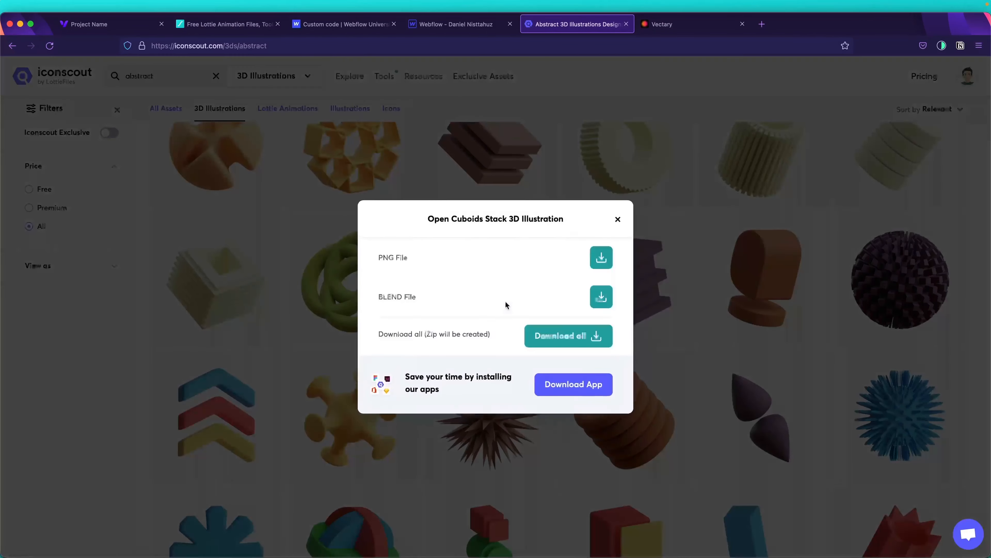
left_click(602, 298)
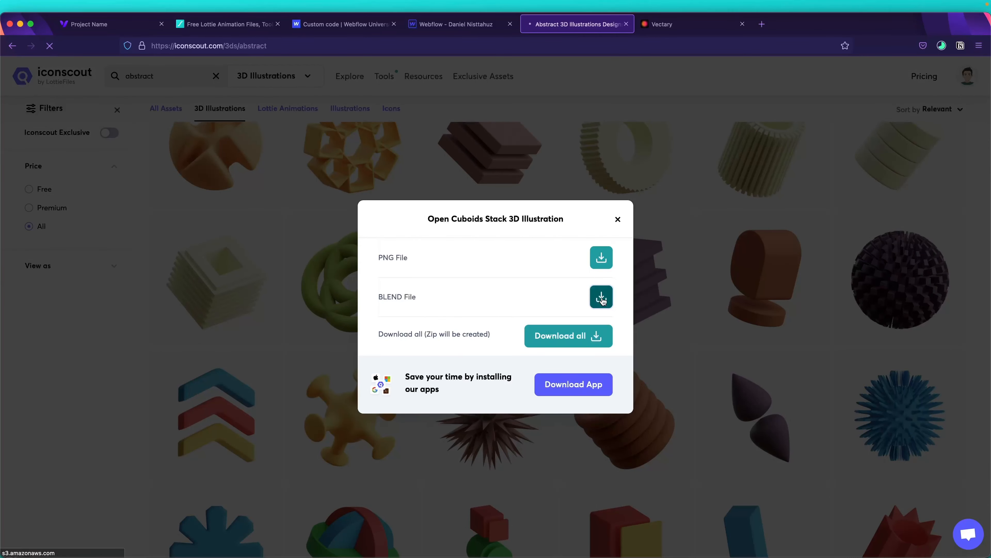
left_click(617, 221)
Find the "Abstract" 3D illustration of purple, yellow and red spheres, download its OBJ file and close its download options.
scroll(656, 360, "down", 3)
scroll(655, 358, "up", 3)
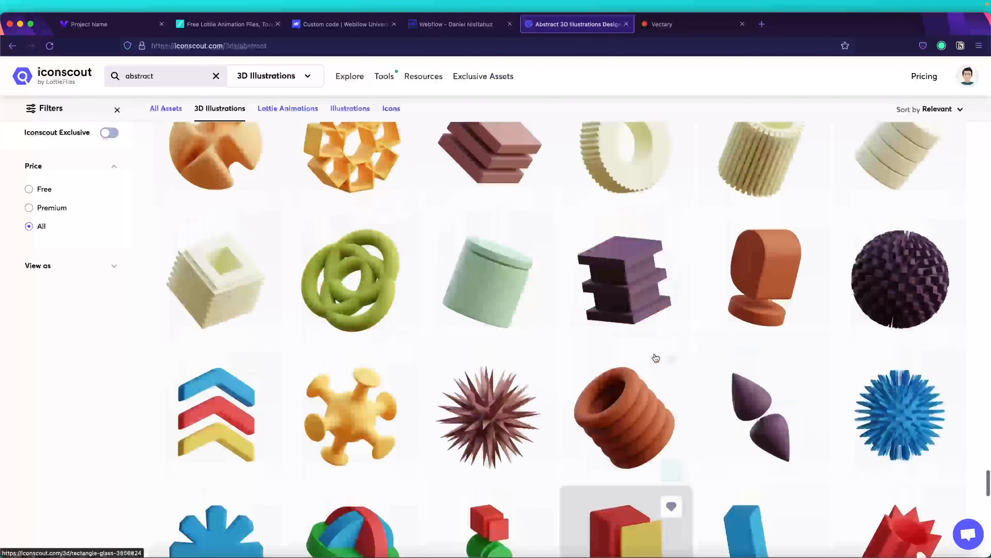
scroll(656, 358, "up", 10)
scroll(620, 352, "down", 2)
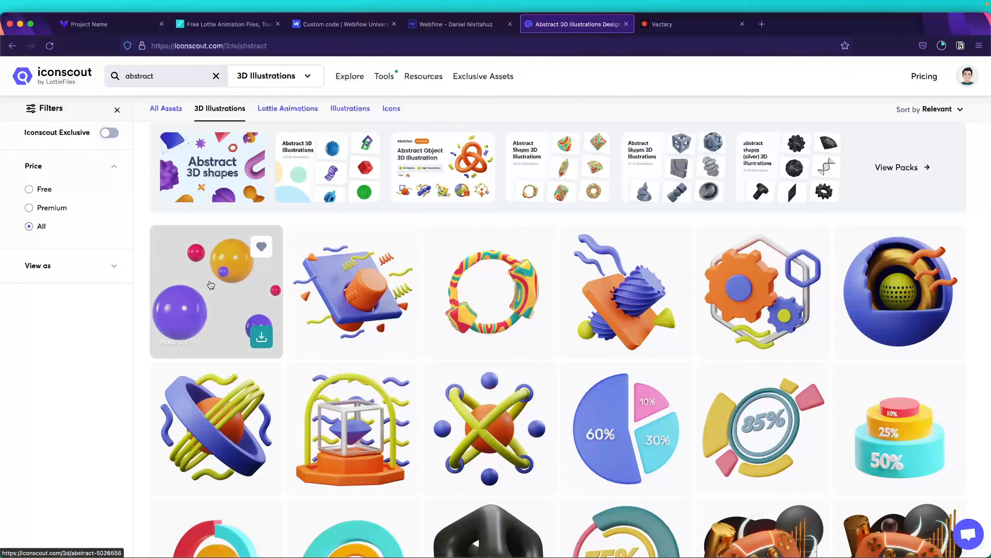
left_click(261, 338)
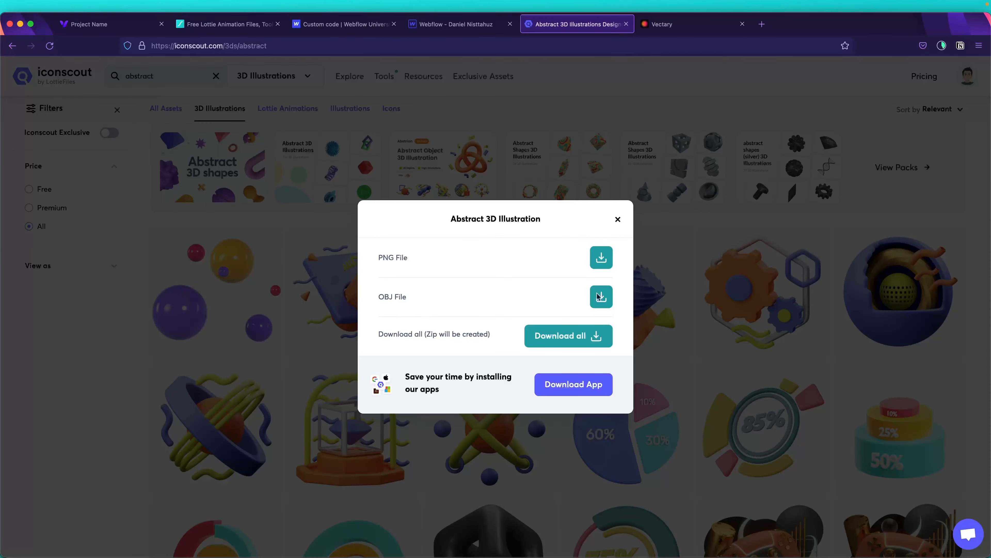
left_click(609, 297)
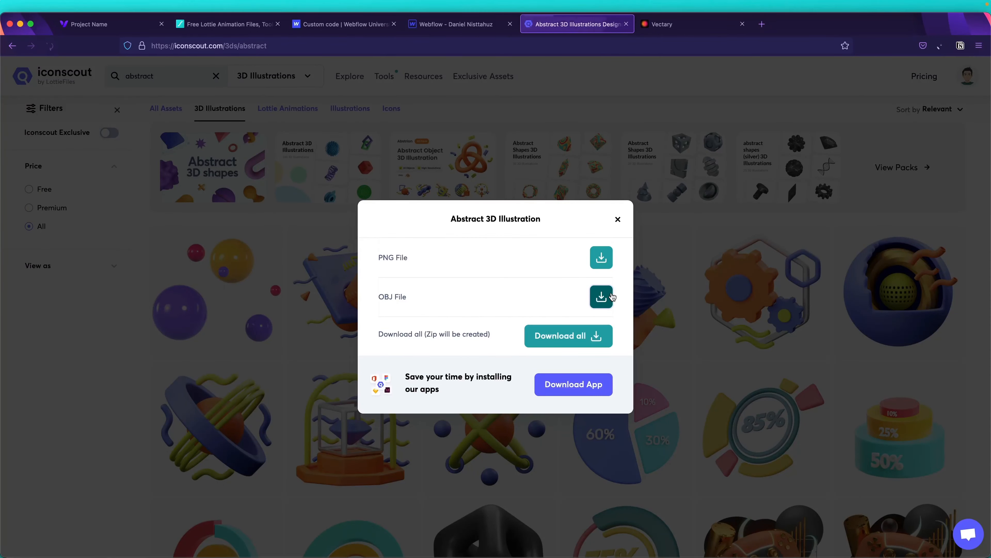
left_click(618, 219)
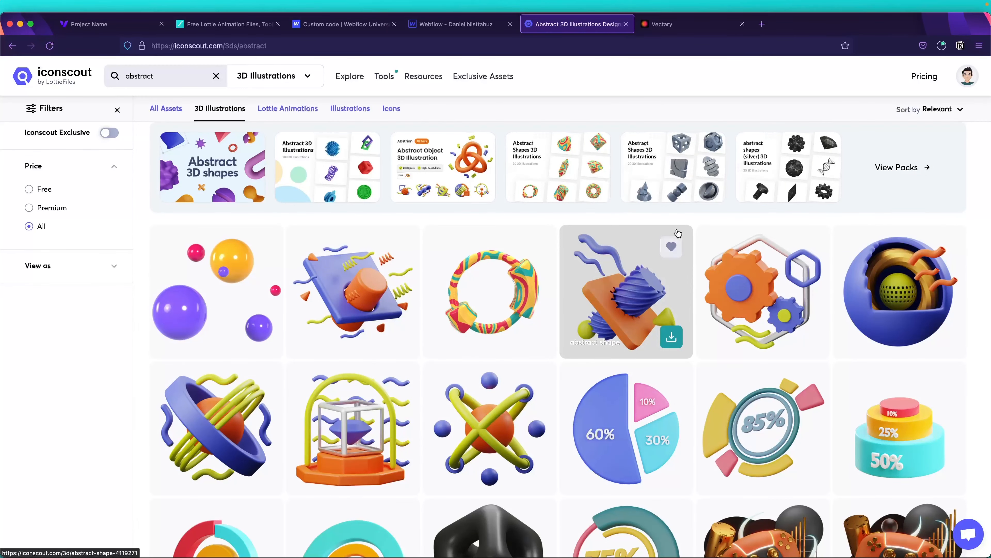
Switch to the Vectary project and import the downloaded spheres model, accepting its polygon count and fitting it to the scene.
left_click(95, 25)
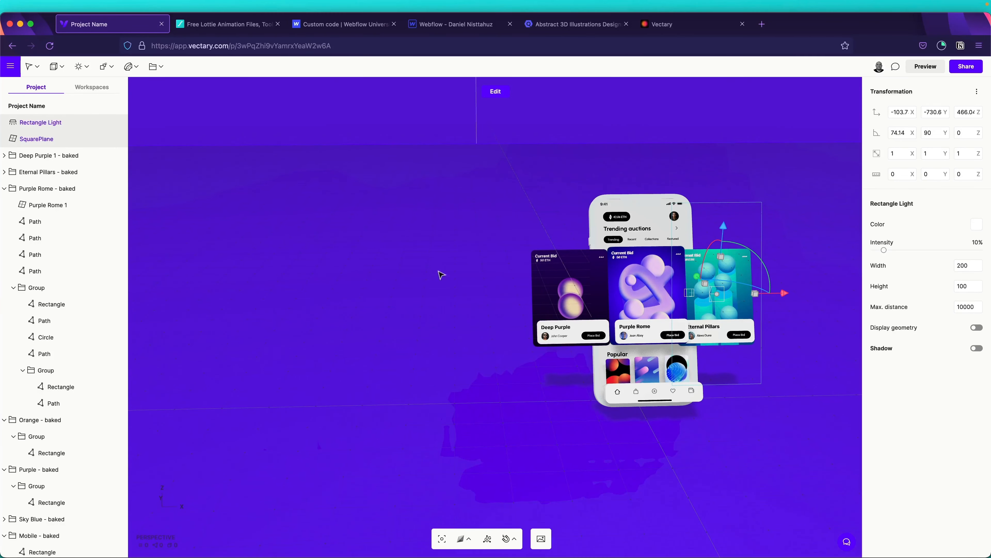
left_click_drag(441, 275, 796, 262)
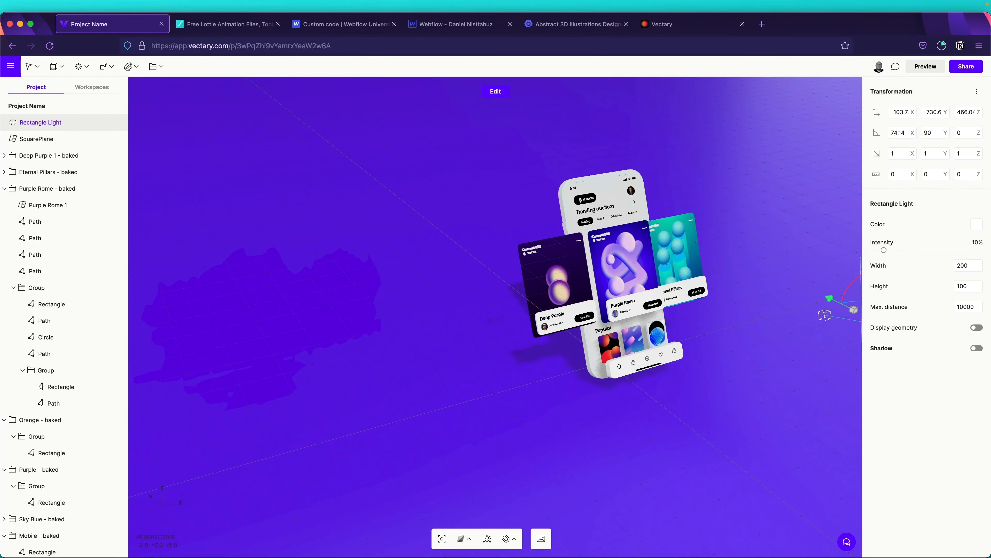
left_click_drag(990, 250, 516, 284)
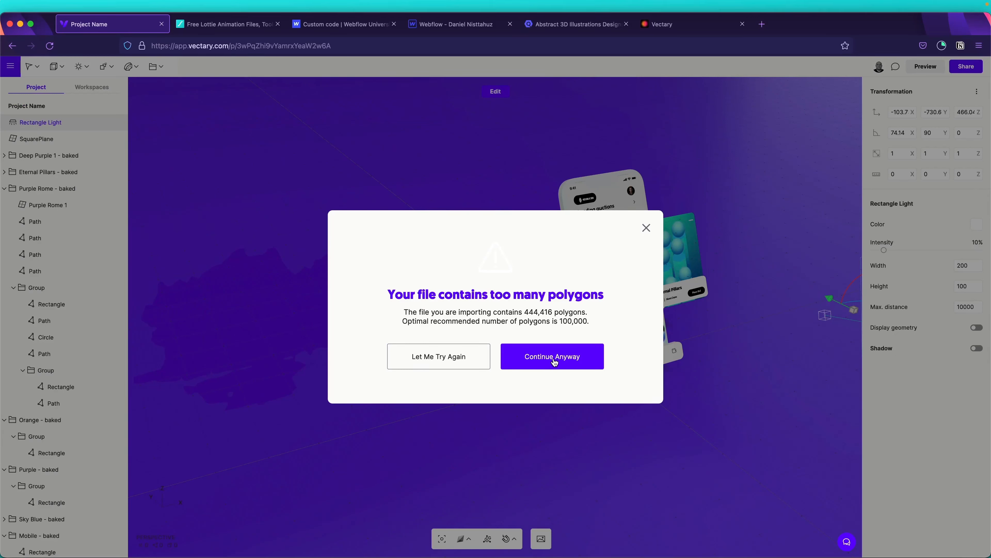
left_click(600, 368)
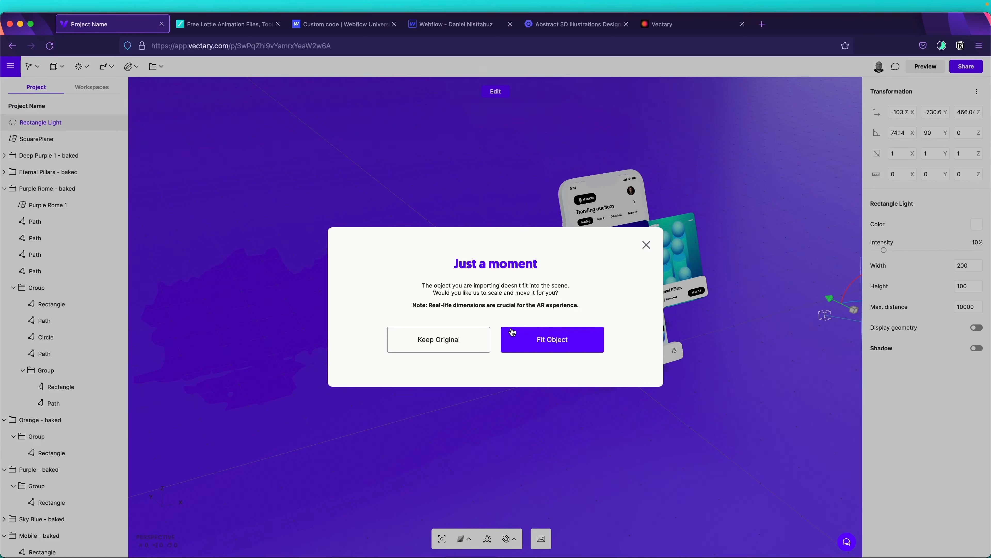
left_click(556, 341)
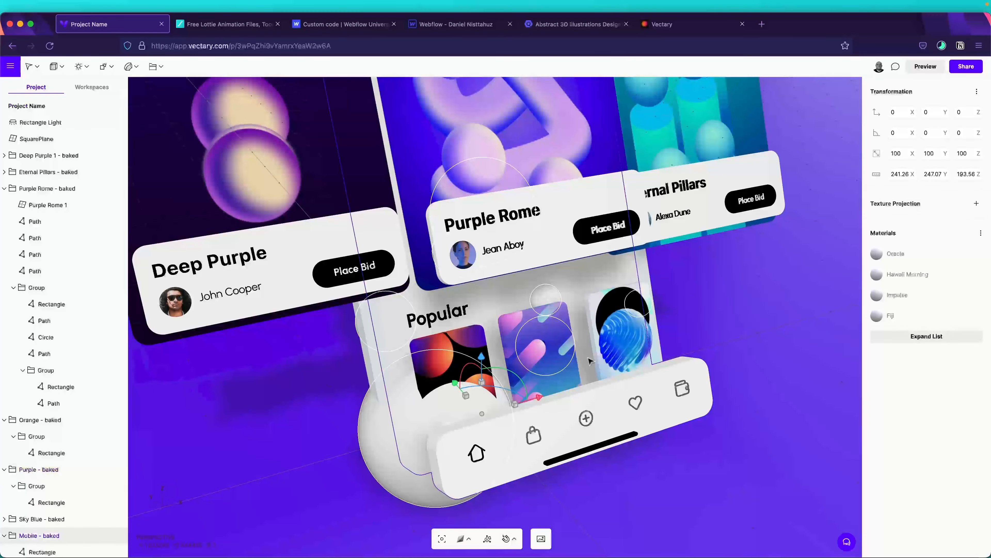
Enlarge the whole imported sphere group uniformly to a scale of about 285.
scroll(593, 364, "down", 5)
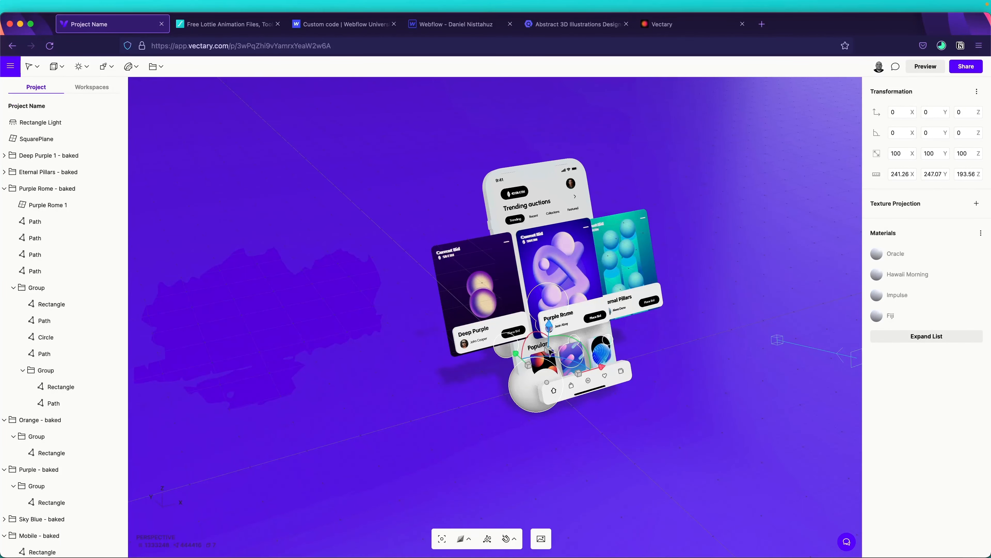
left_click_drag(549, 349, 654, 293)
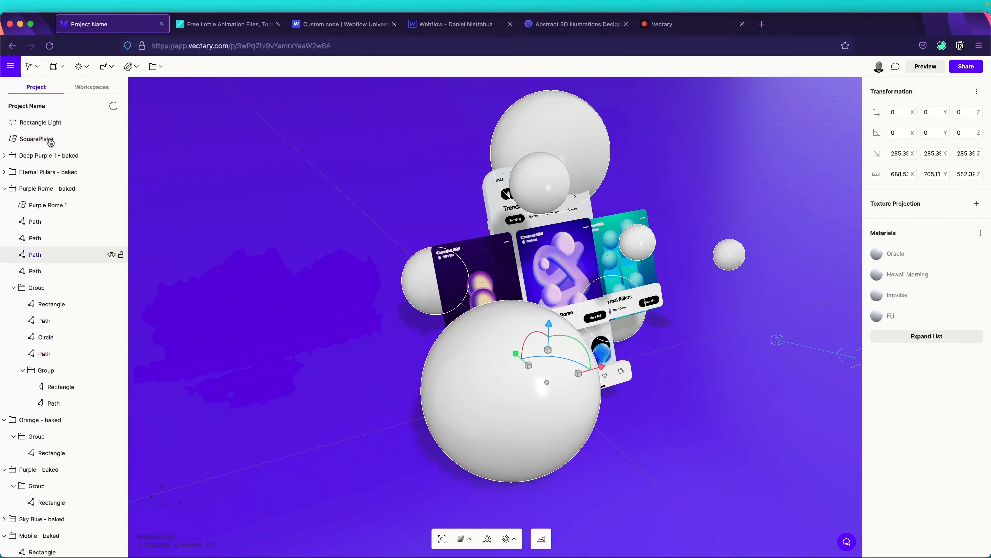
Collapse the Purple Rome, Orange, Purple and Mobile baked groups in the object list to reach the imported spheres.
left_click(4, 189)
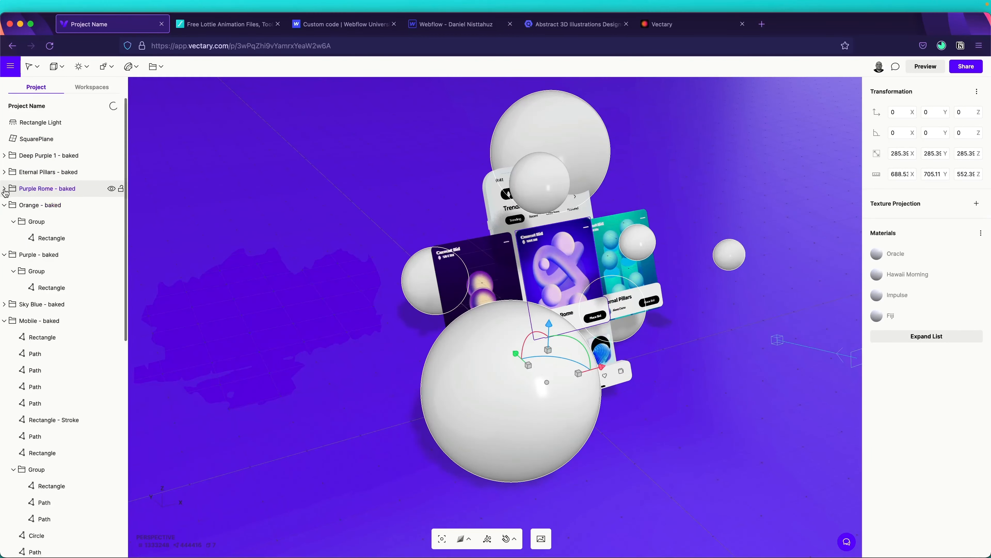
left_click(5, 205)
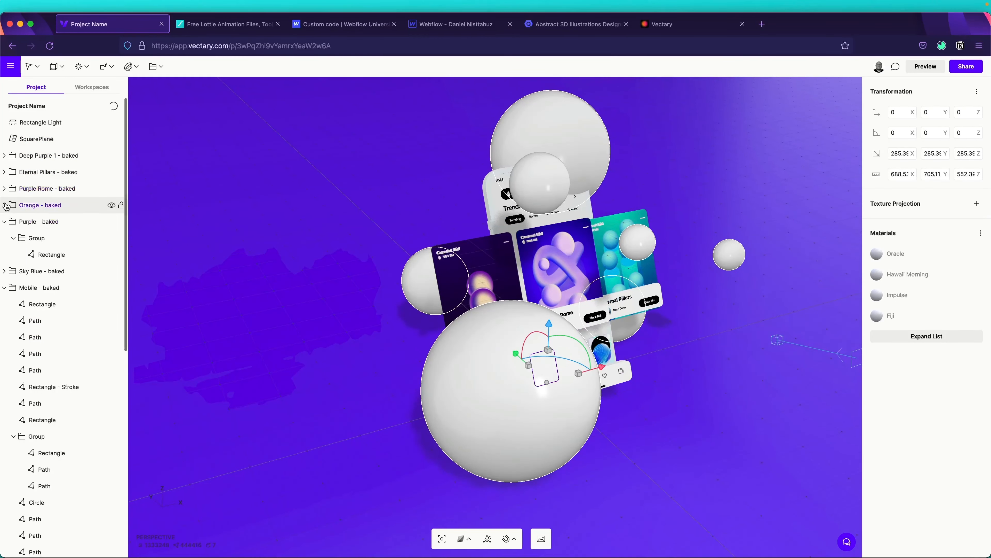
left_click(5, 222)
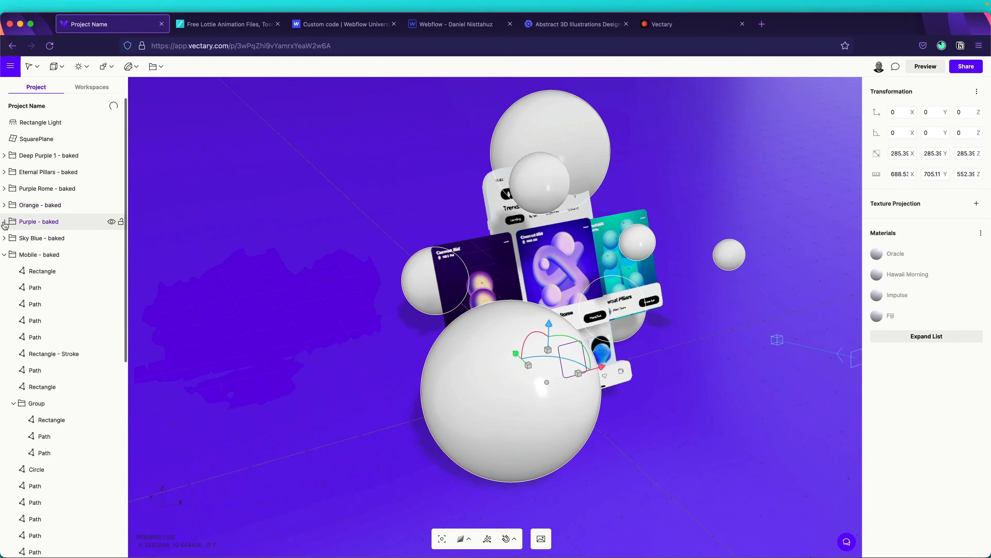
left_click(5, 256)
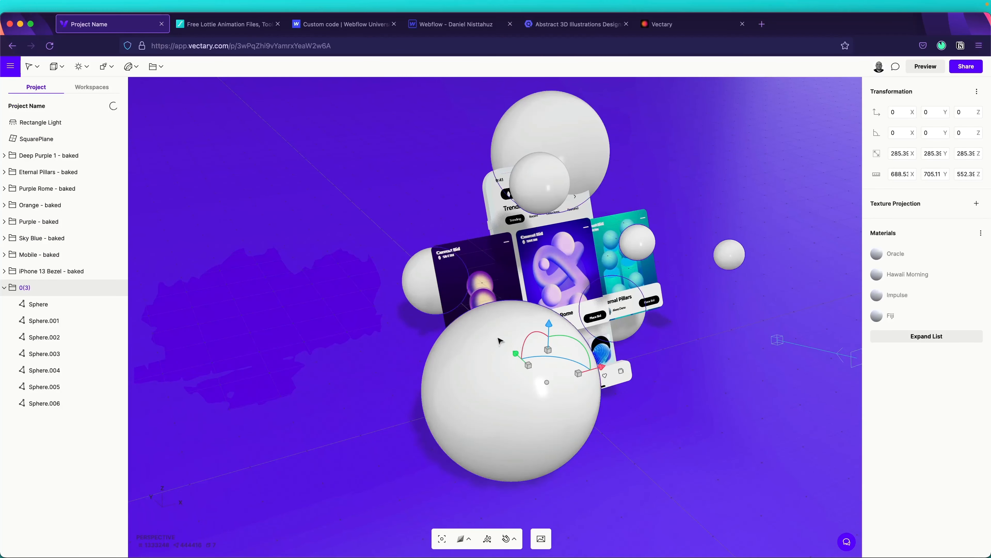
Move Sphere along X to about -215.8, and move Sphere.001 to about X 299.21 and Y 31.27.
left_click(71, 307)
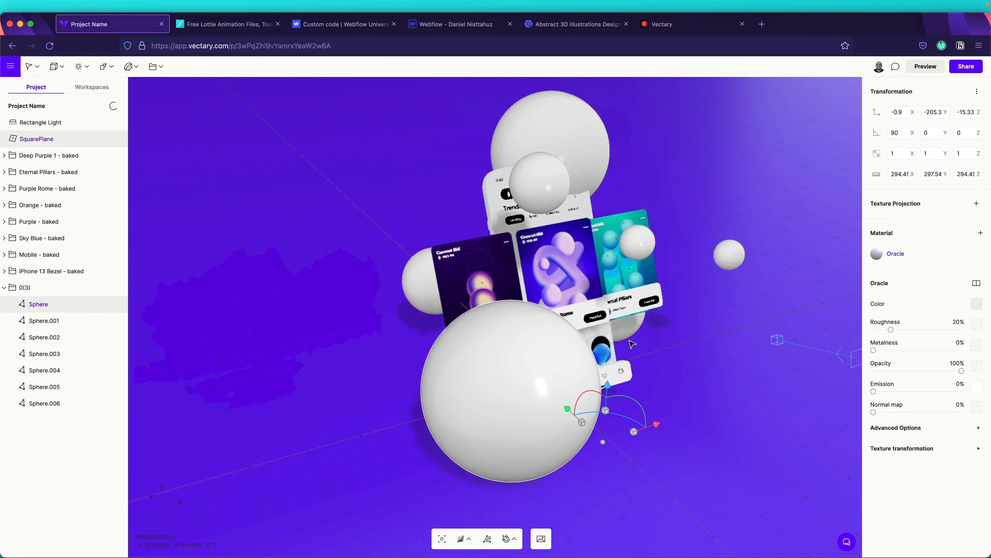
left_click_drag(659, 426, 559, 446)
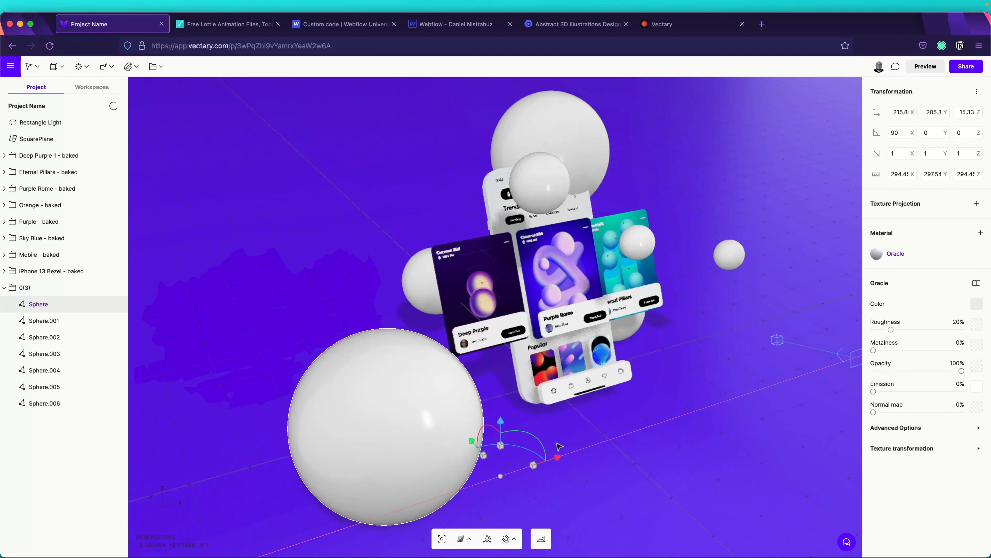
left_click(63, 320)
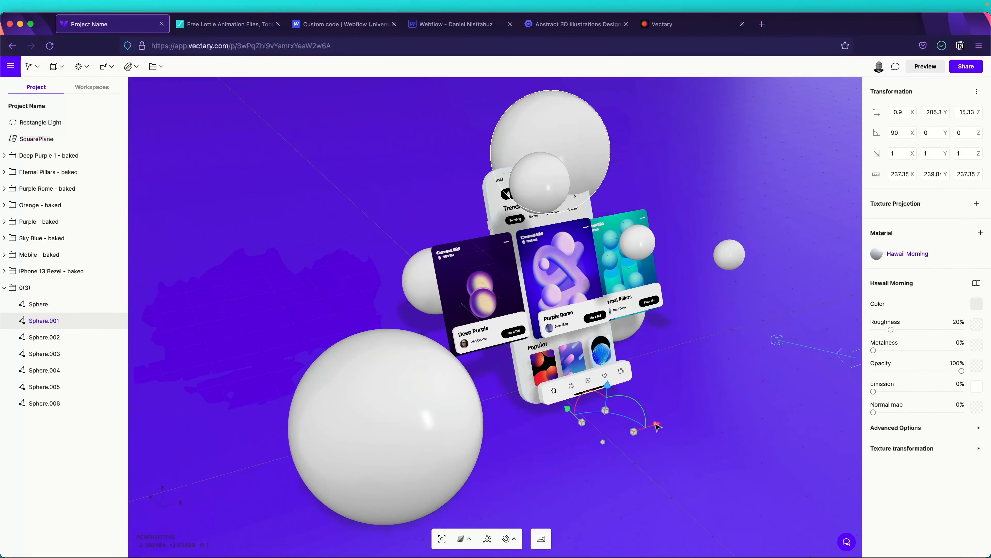
left_click_drag(658, 425, 775, 407)
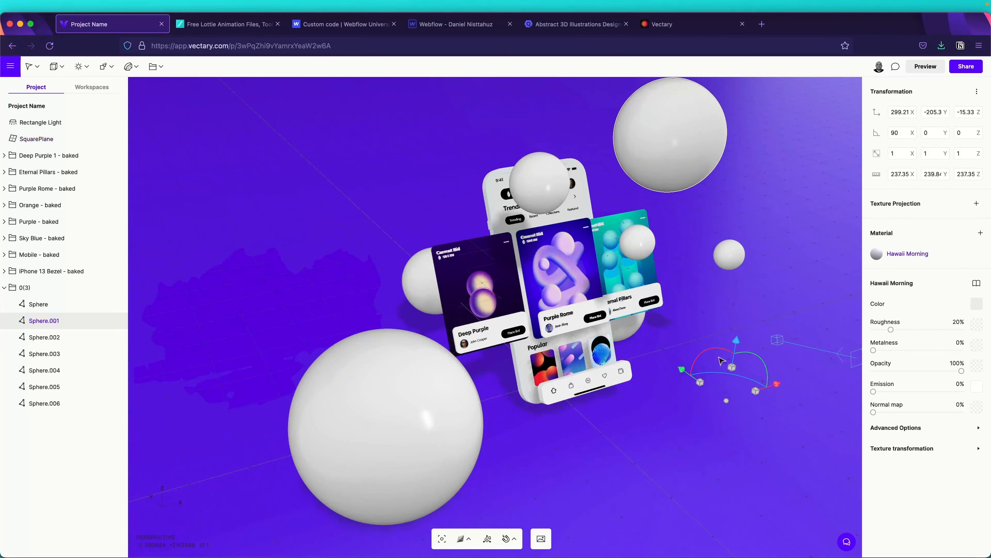
left_click_drag(683, 370, 618, 322)
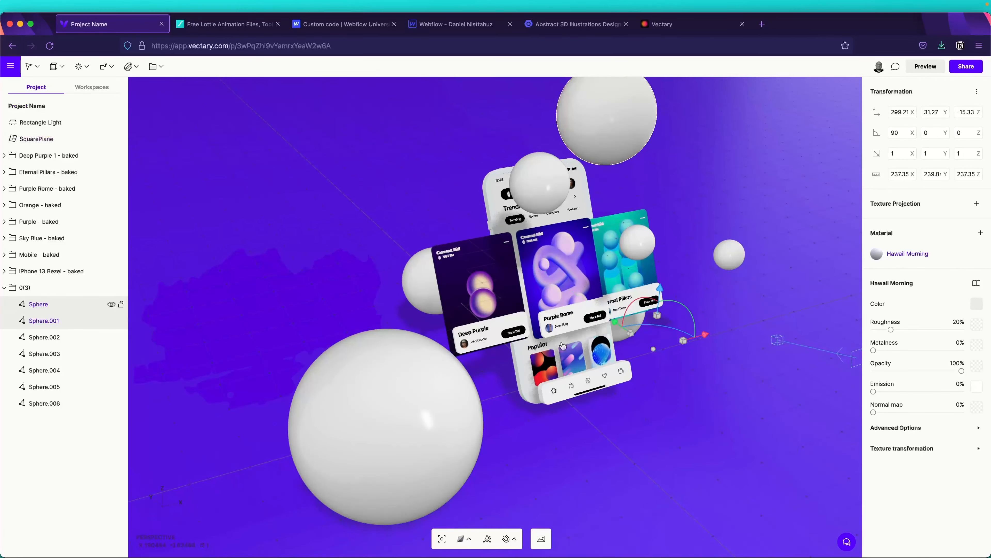
Move Sphere along Y to about -70.56, and move Sphere.005 along X to about 132.75.
left_click(62, 304)
left_click_drag(471, 440, 426, 373)
left_click(44, 387)
left_click_drag(659, 424, 713, 421)
right_click_drag(713, 421, 625, 366)
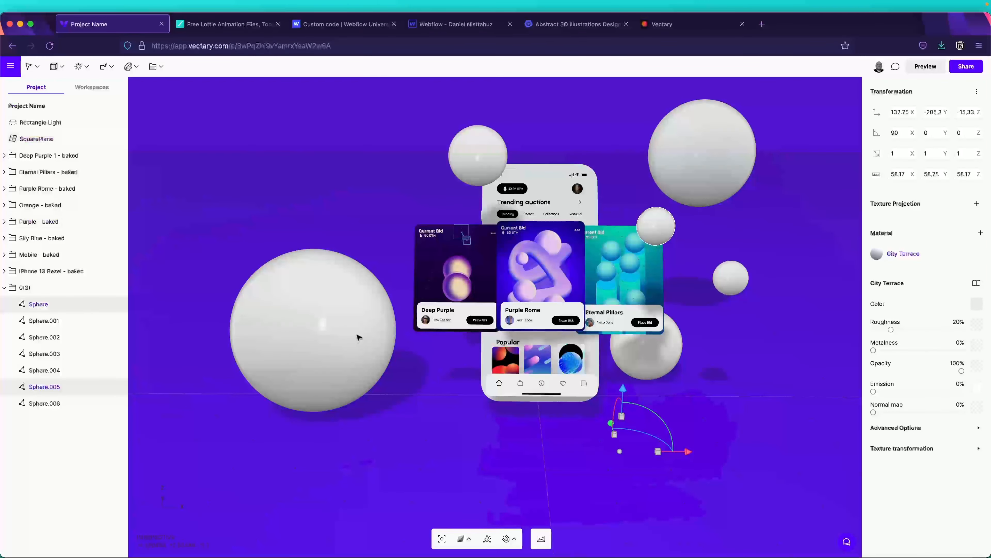
Scale the large Sphere down uniformly to about 0.58 and move it along X to about -265.7.
left_click(360, 335)
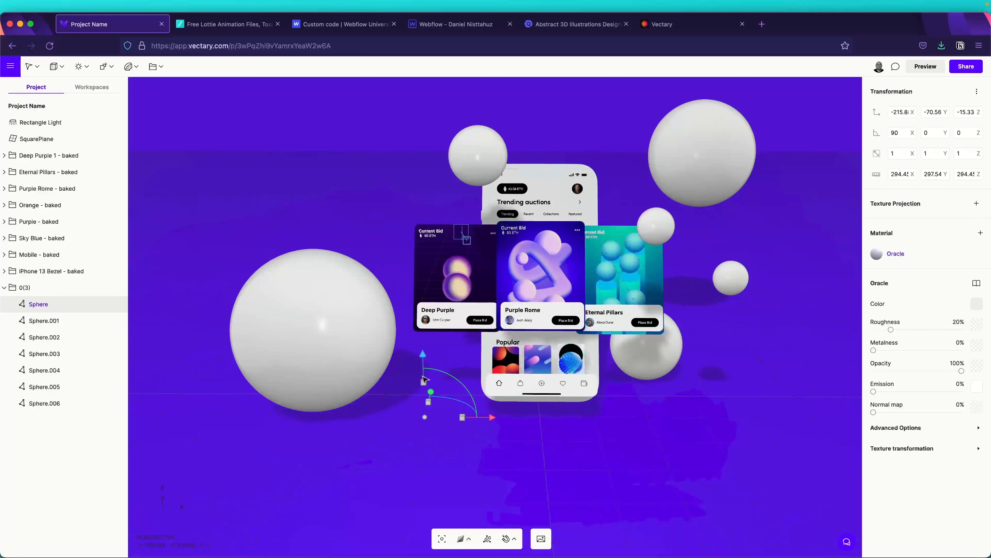
left_click_drag(419, 385, 401, 408, "shift")
left_click_drag(492, 420, 466, 417)
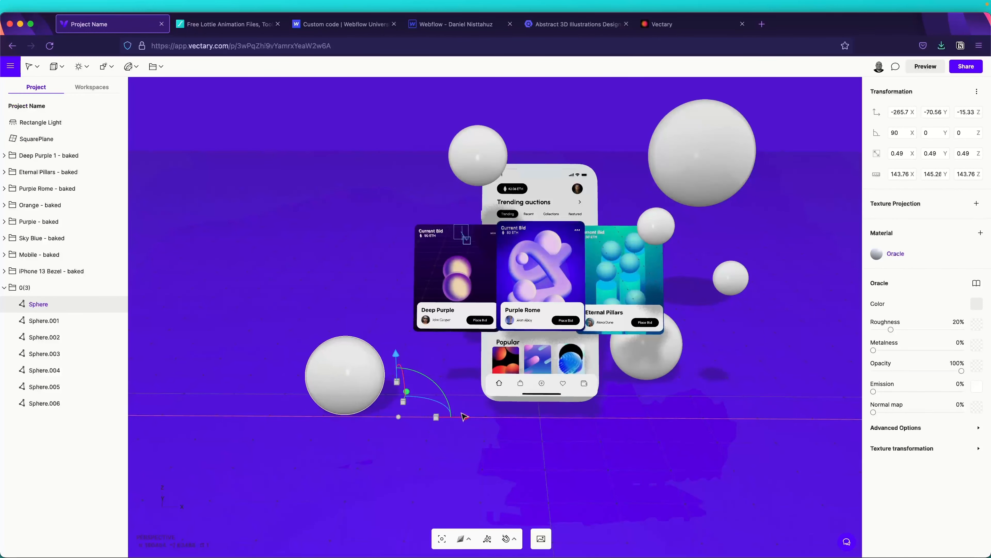
left_click_drag(398, 382, 399, 375, "shift")
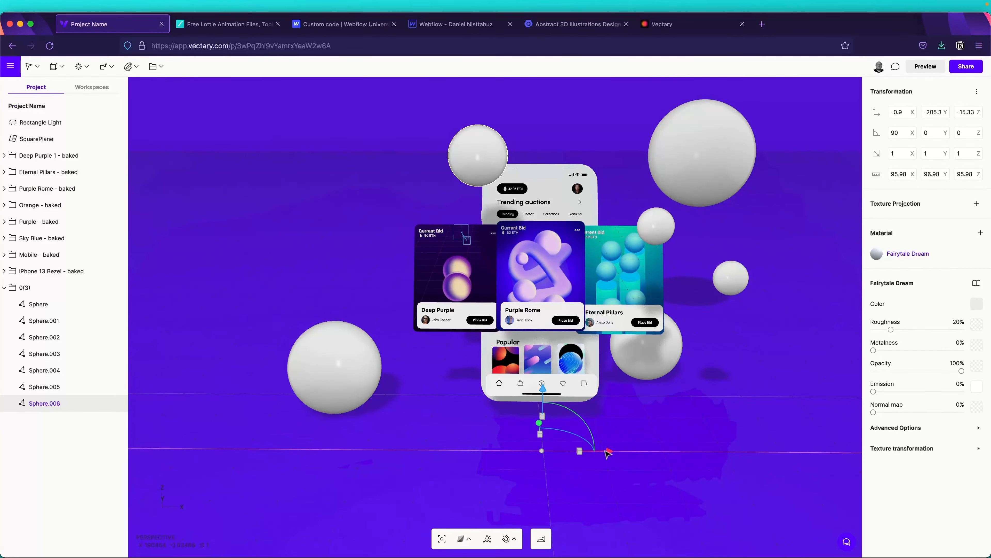
Move Sphere.006 along X to about -145.3, and move Sphere.003 along X to about -79.44.
left_click_drag(605, 451, 515, 447)
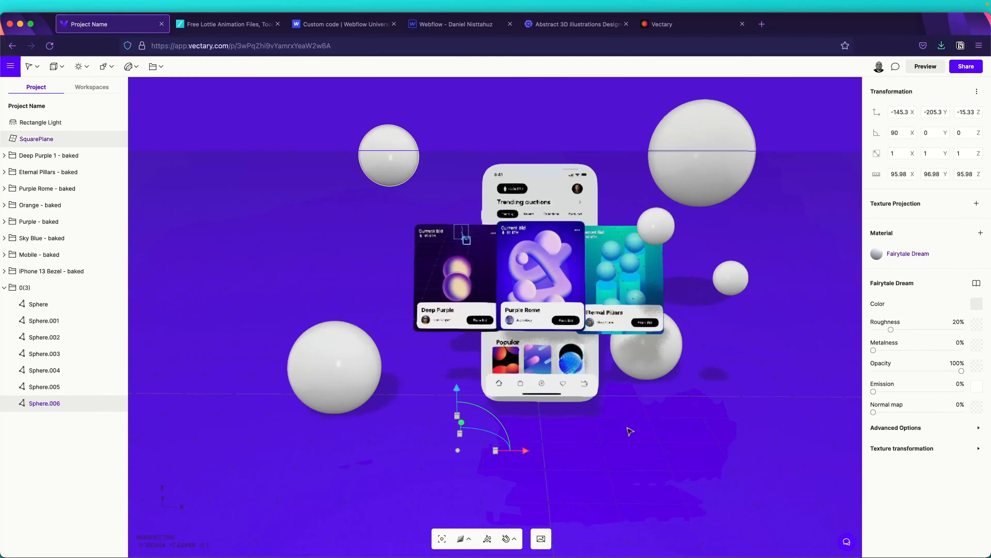
right_click_drag(639, 431, 415, 284)
left_click(422, 298)
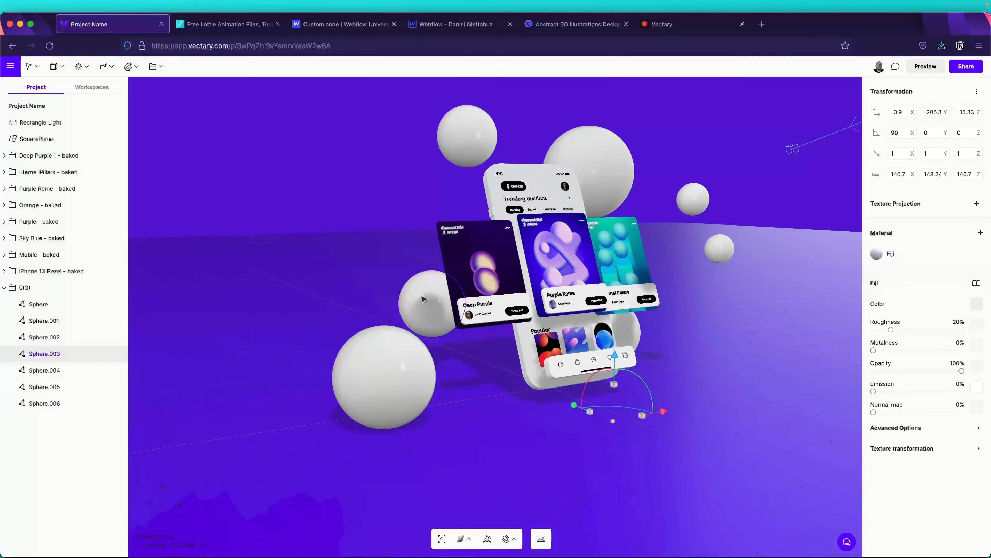
left_click_drag(663, 411, 629, 418)
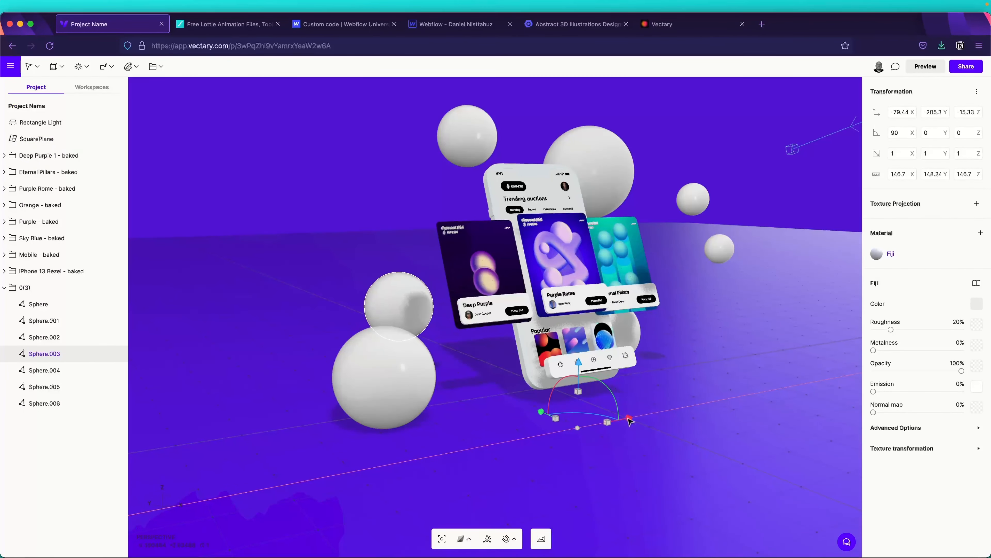
Recolor Sphere.003's Fiji material with the purple sampled from the backdrop.
right_click_drag(762, 399, 662, 409)
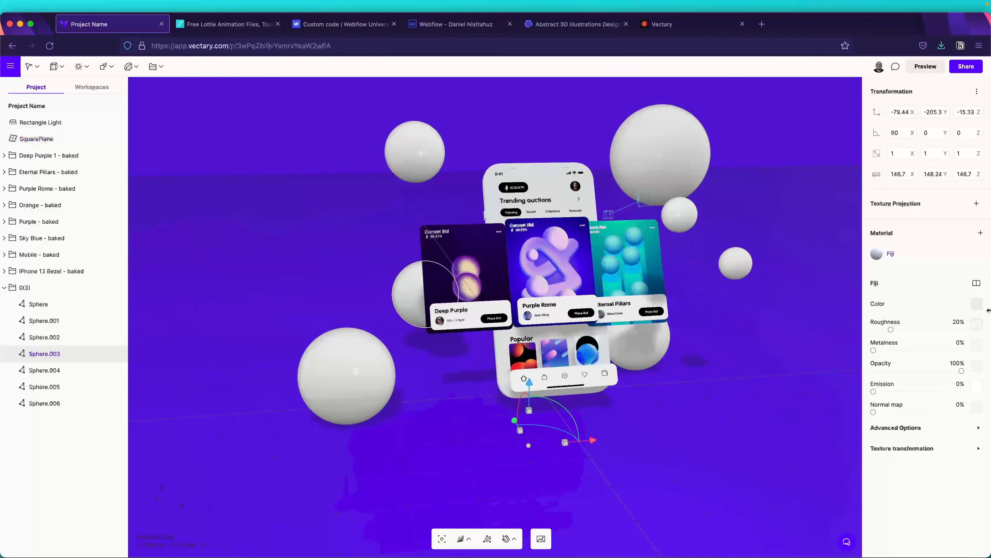
left_click(977, 303)
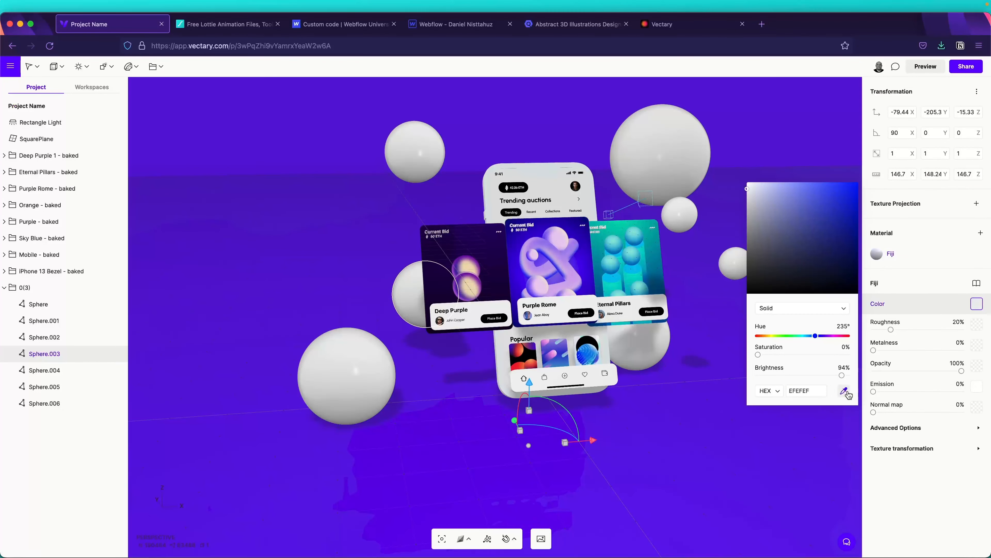
left_click(302, 176)
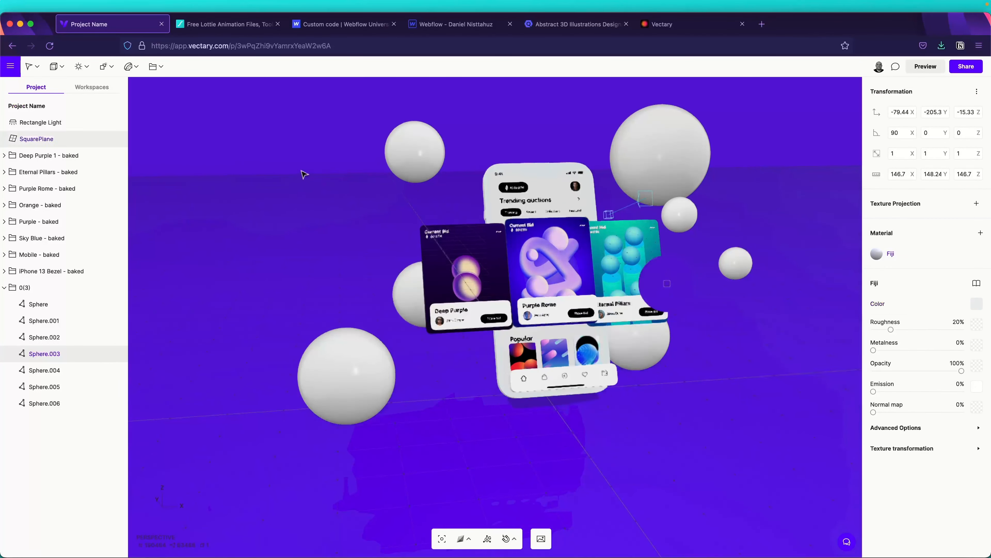
left_click(327, 147)
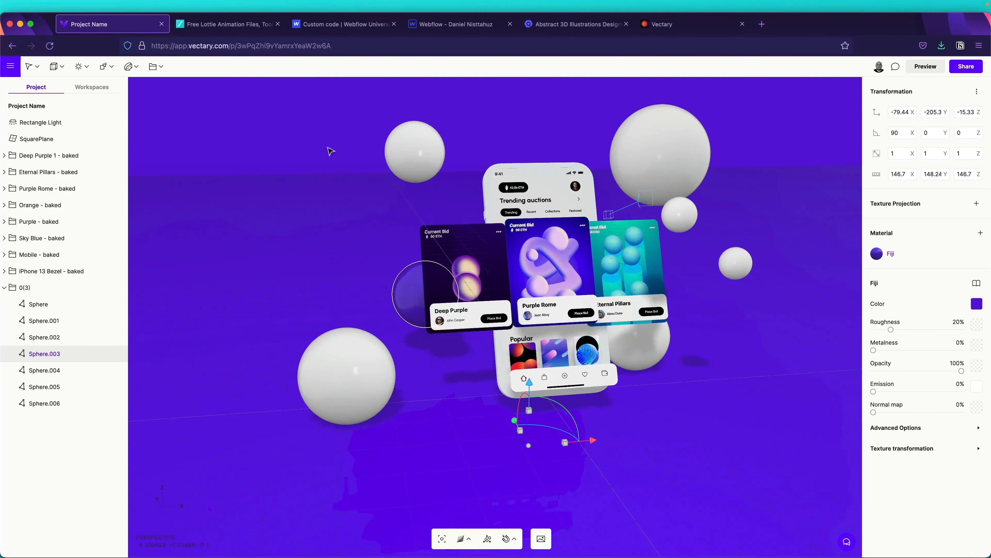
Recolor Sphere's Oracle material with the purple sampled from the backdrop.
left_click(437, 156)
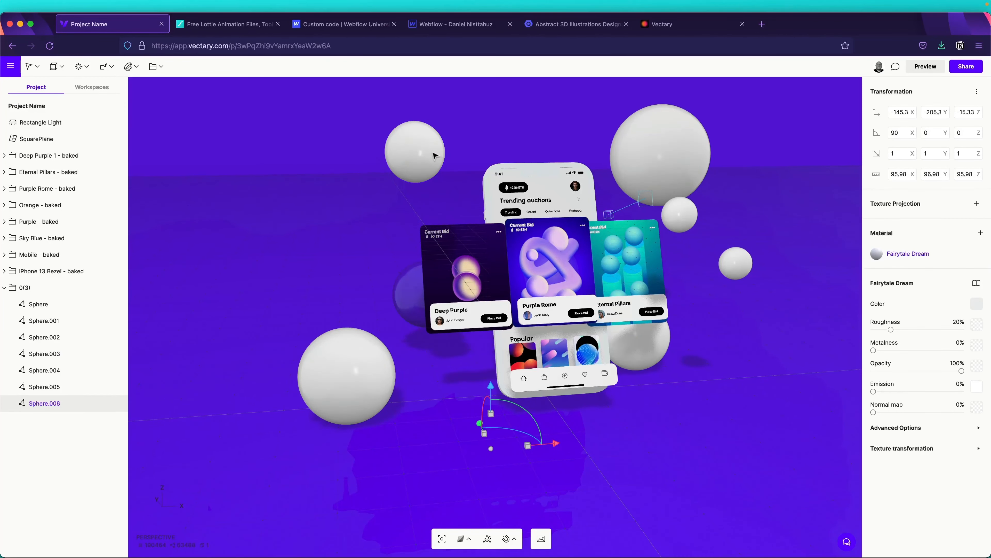
left_click(359, 378)
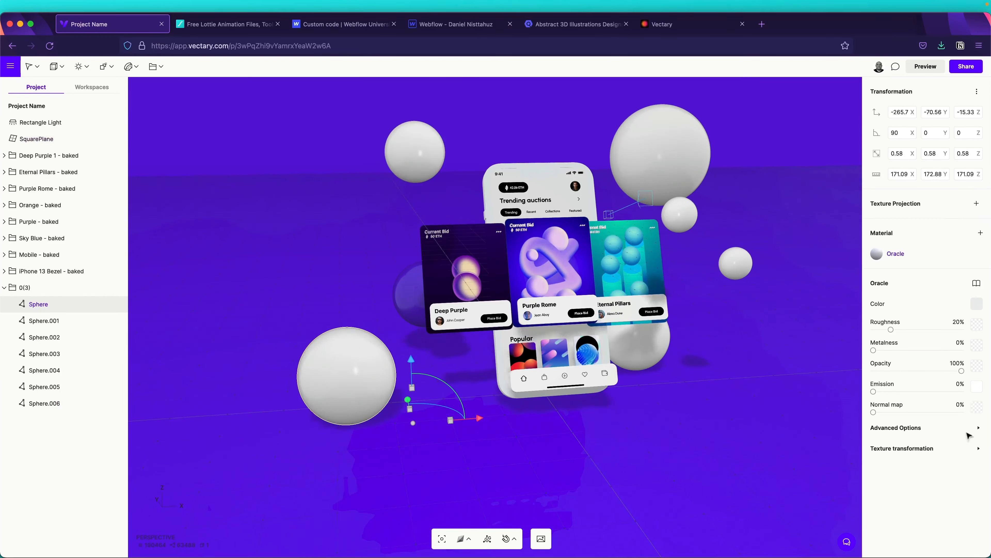
left_click(978, 304)
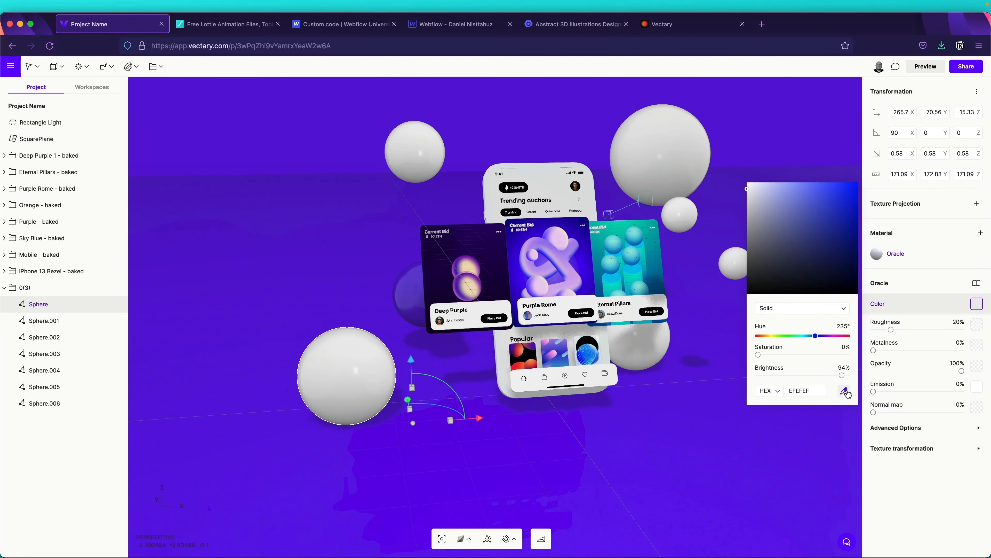
left_click(793, 118)
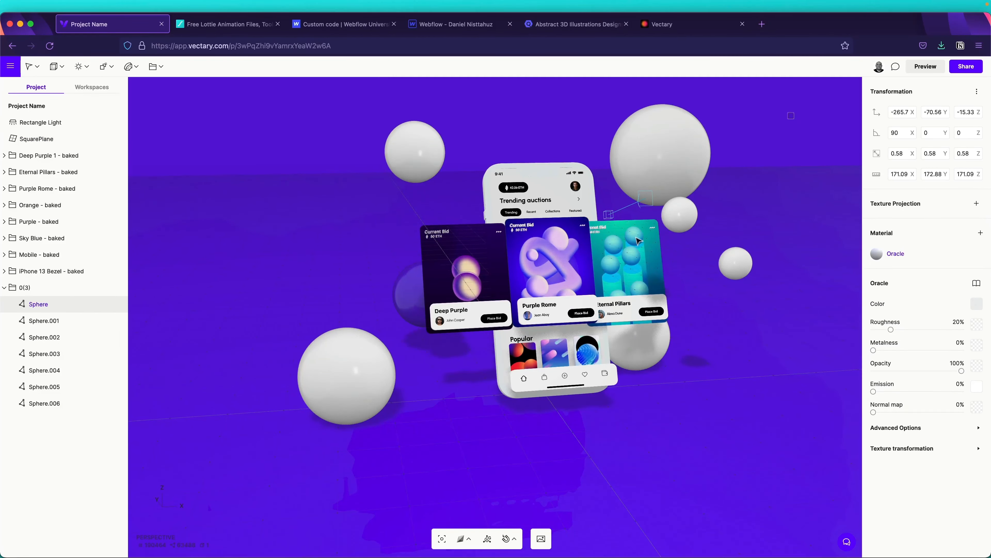
left_click(361, 373)
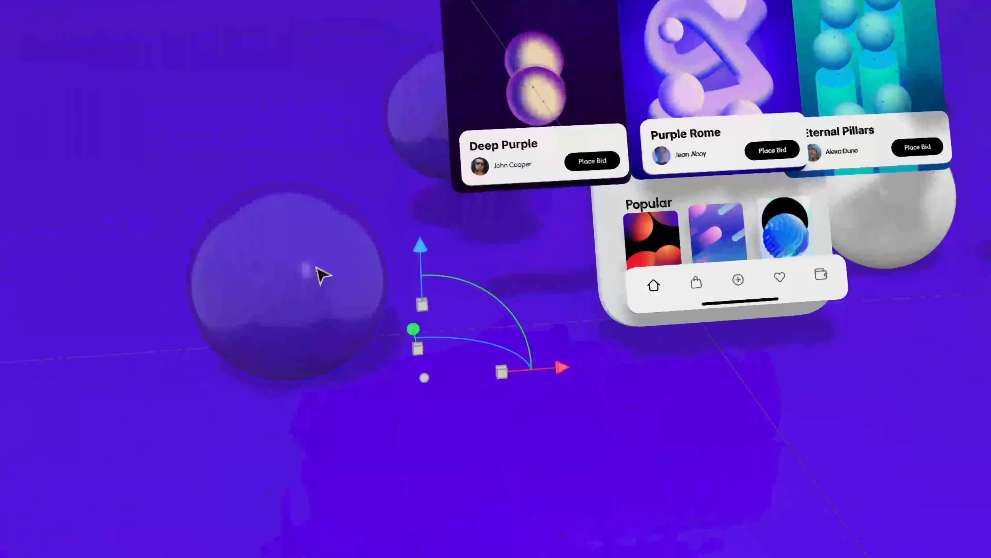
Recolor Sphere.006's Fairytale Dream material with the purple sampled from the backdrop.
left_click_drag(194, 120, 954, 275)
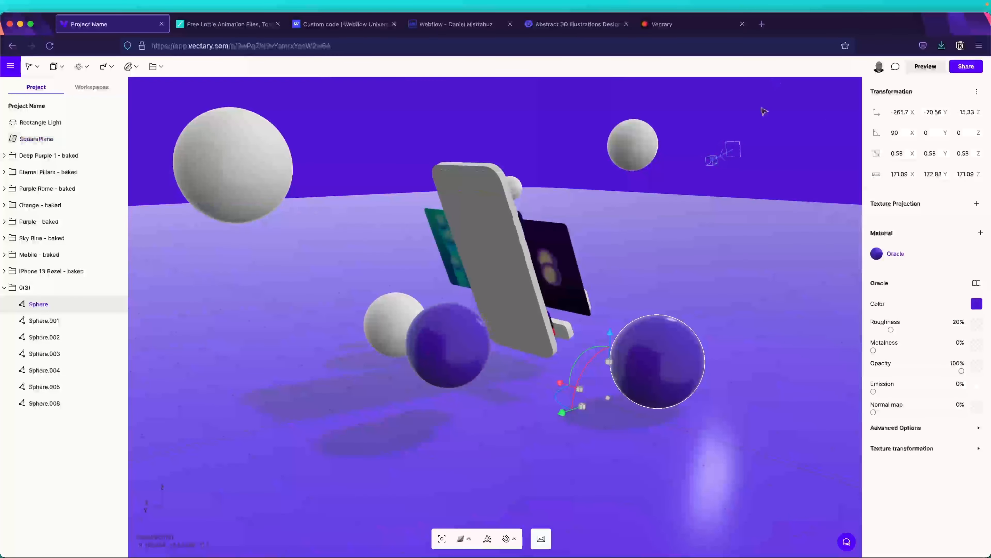
left_click_drag(764, 290, 196, 361)
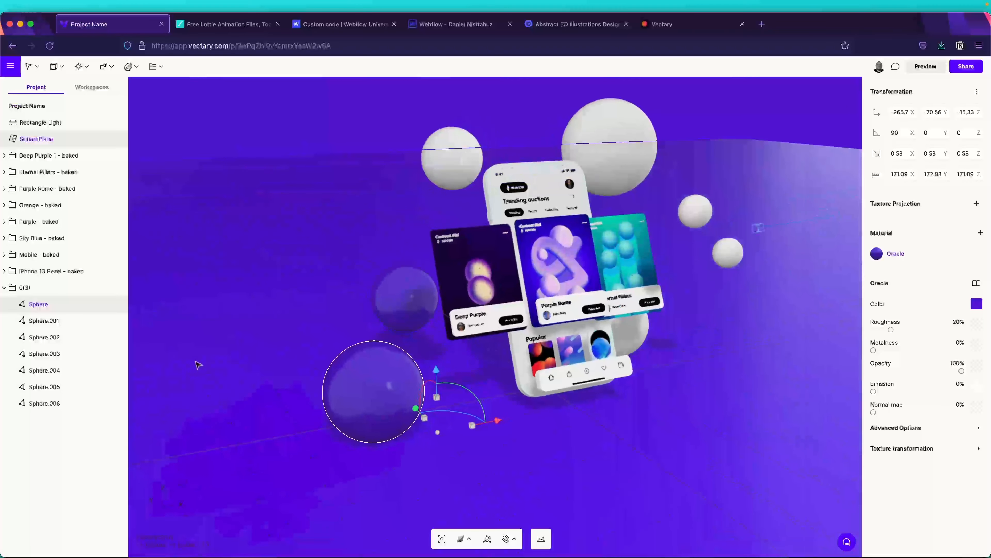
scroll(389, 388, "up", 8)
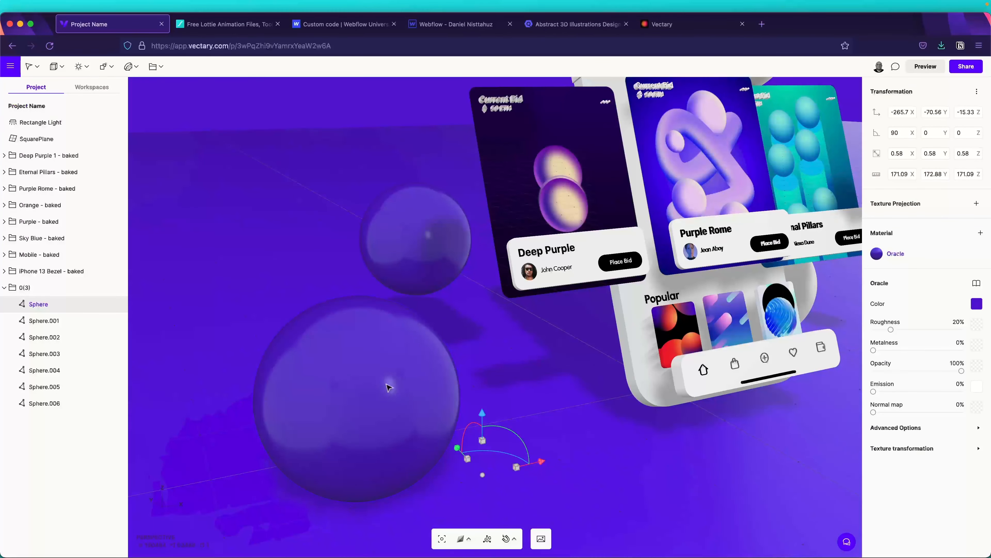
scroll(436, 420, "down", 6)
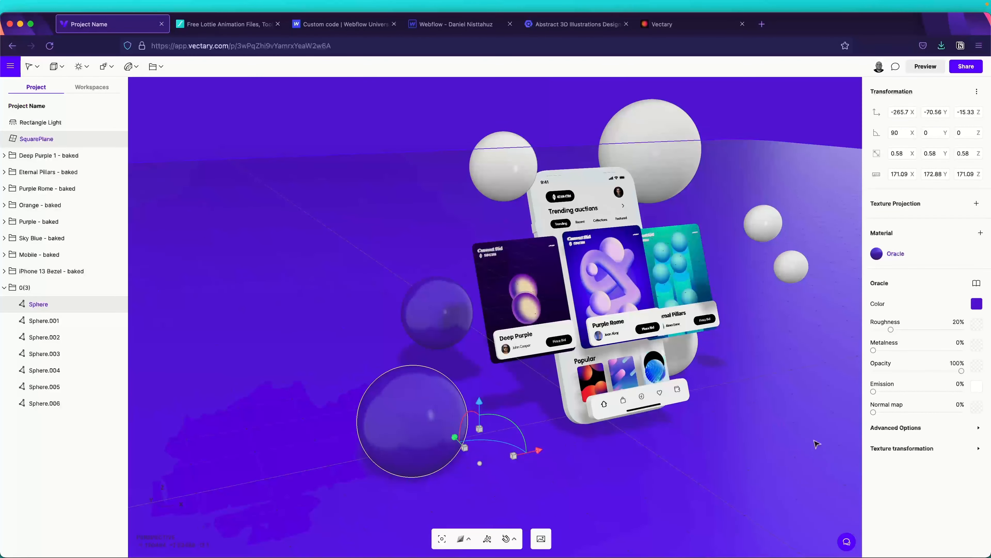
right_click_drag(777, 466, 675, 456)
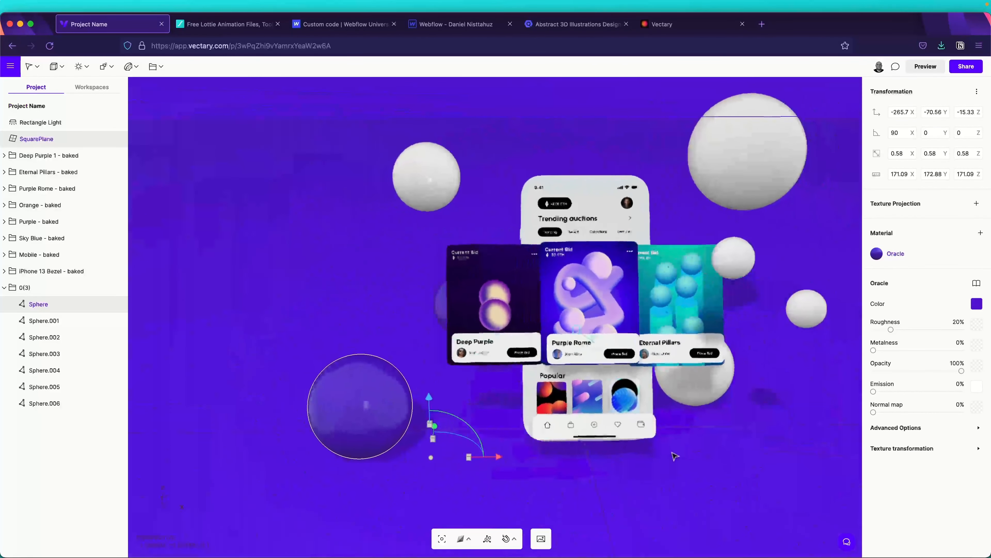
left_click(446, 175)
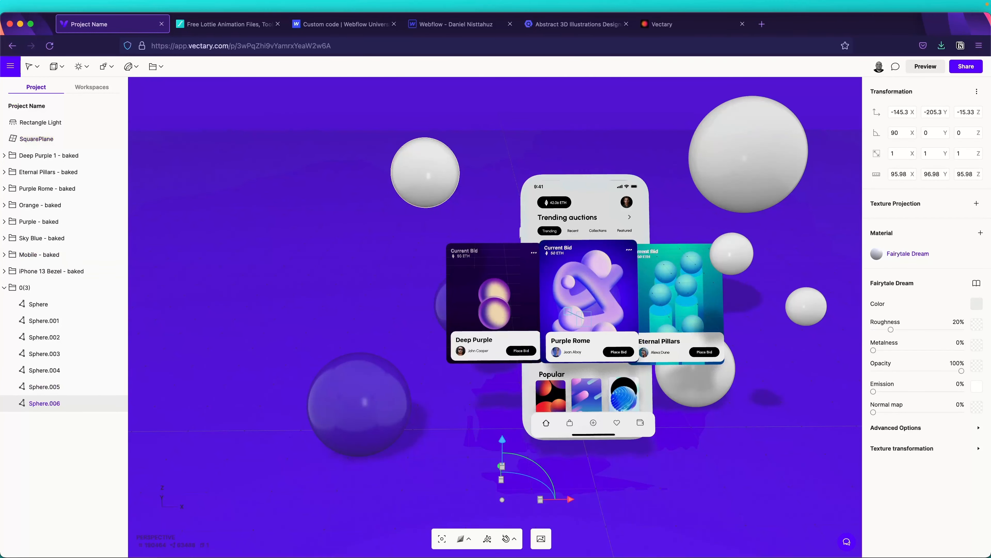
left_click(980, 306)
left_click(844, 391)
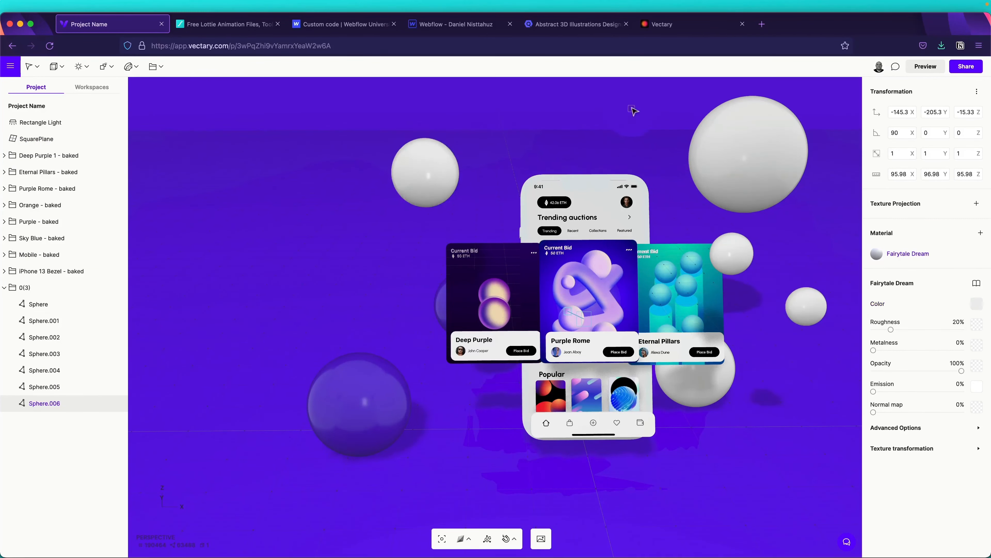
left_click(632, 109)
Recolor the small sphere beside the teal card and Sphere.004's Charlotte material with the purple sampled from the backdrop.
left_click(732, 254)
left_click(978, 305)
left_click(844, 390)
left_click(663, 94)
left_click(809, 304)
left_click(977, 305)
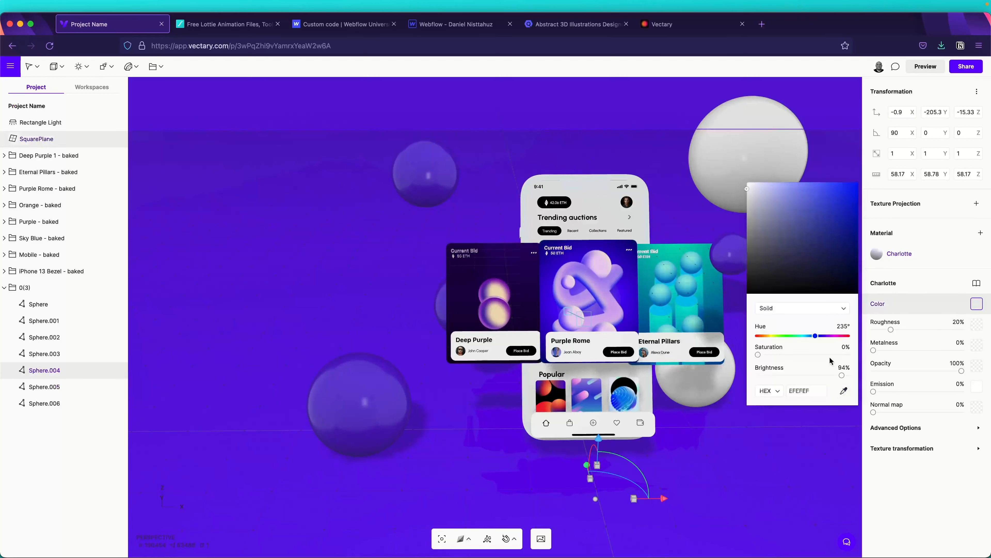
left_click(844, 390)
left_click(739, 374)
Recolor Sphere.002's Impulse material, on the sphere behind the teal card, with the backdrop purple.
left_click(717, 373)
left_click(977, 304)
left_click(844, 391)
left_click(784, 250)
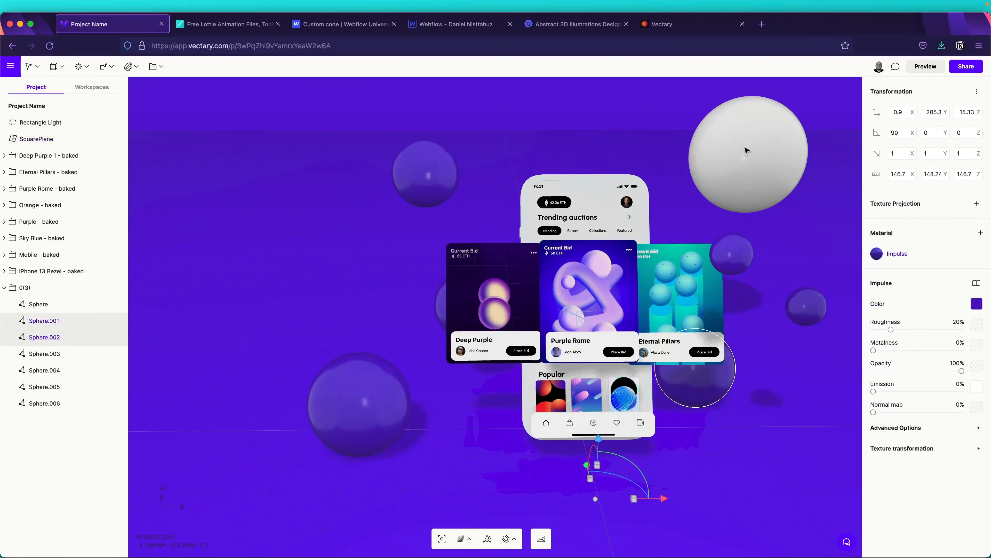
Recolor the large Sphere.001's Hawaii Morning material with the backdrop purple, and end its selection.
left_click(746, 149)
left_click(977, 304)
left_click(844, 391)
left_click(663, 150)
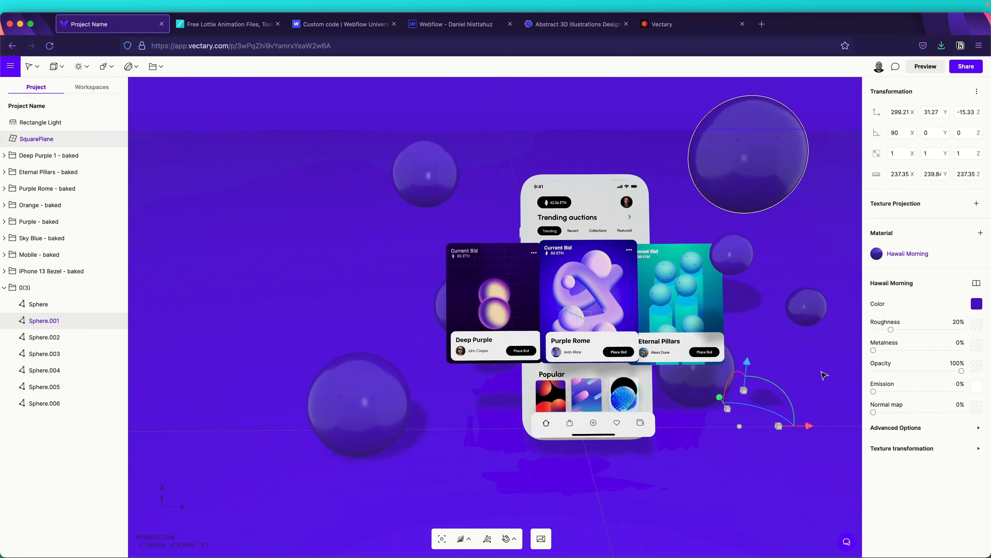
left_click(825, 376)
mouse_move(826, 363)
left_mouse_down()
mouse_move(773, 343)
mouse_move(723, 385)
mouse_move(811, 376)
mouse_move(803, 370)
mouse_move(781, 422)
mouse_move(837, 450)
mouse_move(854, 400)
mouse_move(816, 361)
left_mouse_up()
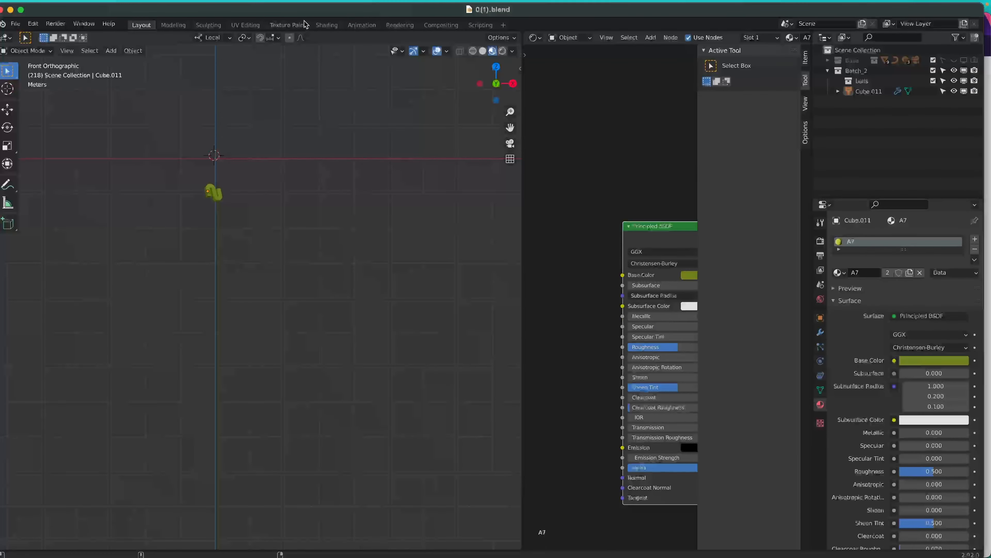
Switch to Blender and export 0(1).blend as the Wavefront file 0(1).obj into the Learn X in 5 folder.
scroll(210, 205, "up", 7)
scroll(209, 205, "down", 5)
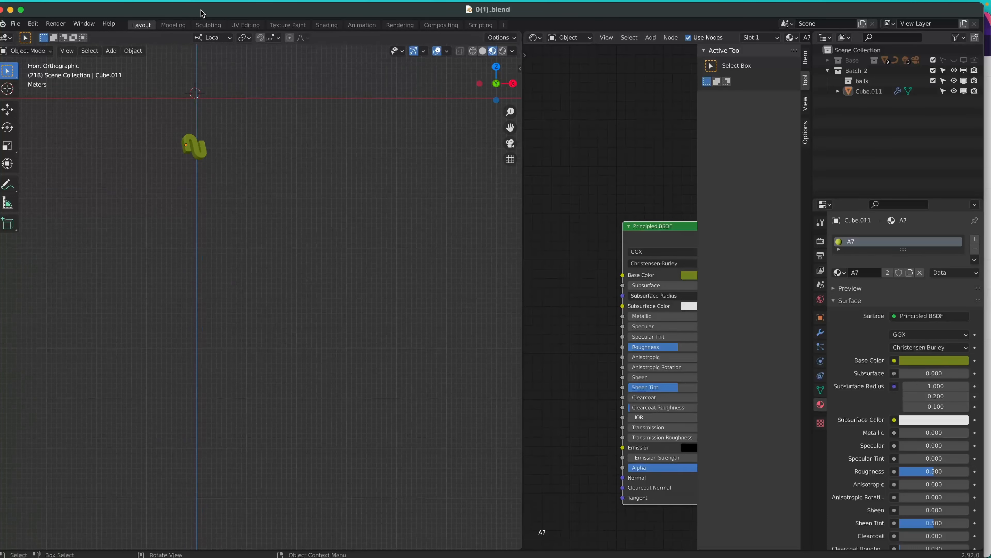
left_click_drag(202, 13, 247, 26)
left_click(60, 37)
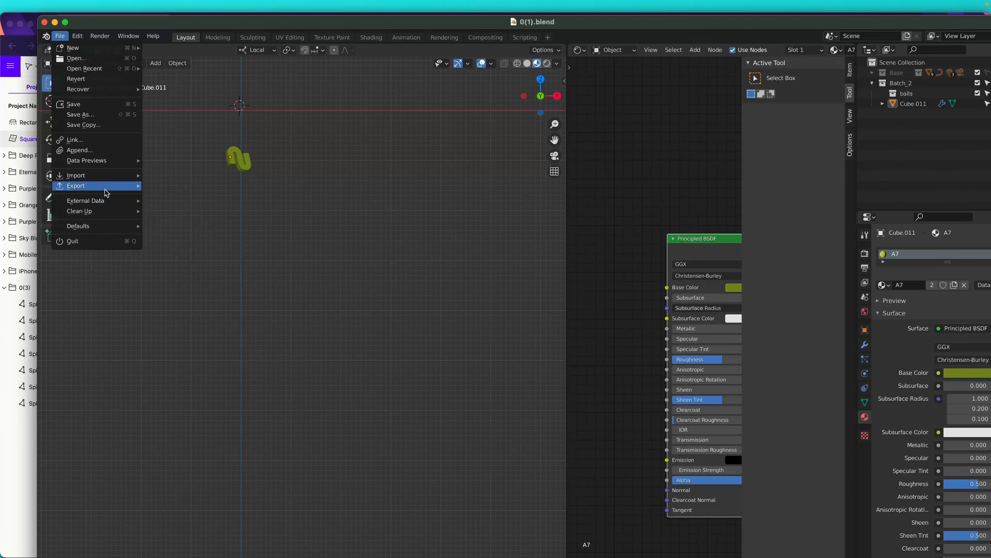
mouse_move(105, 189)
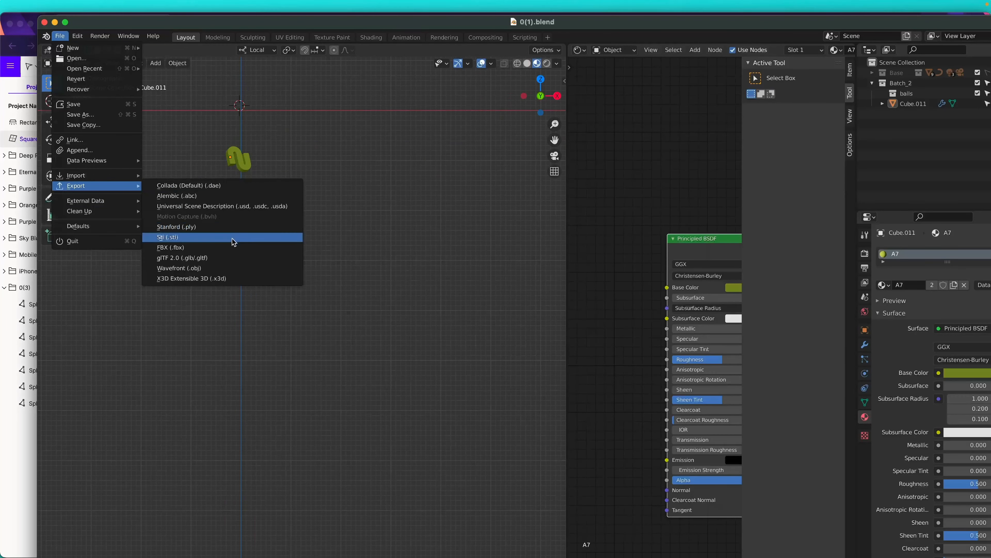
left_click(202, 270)
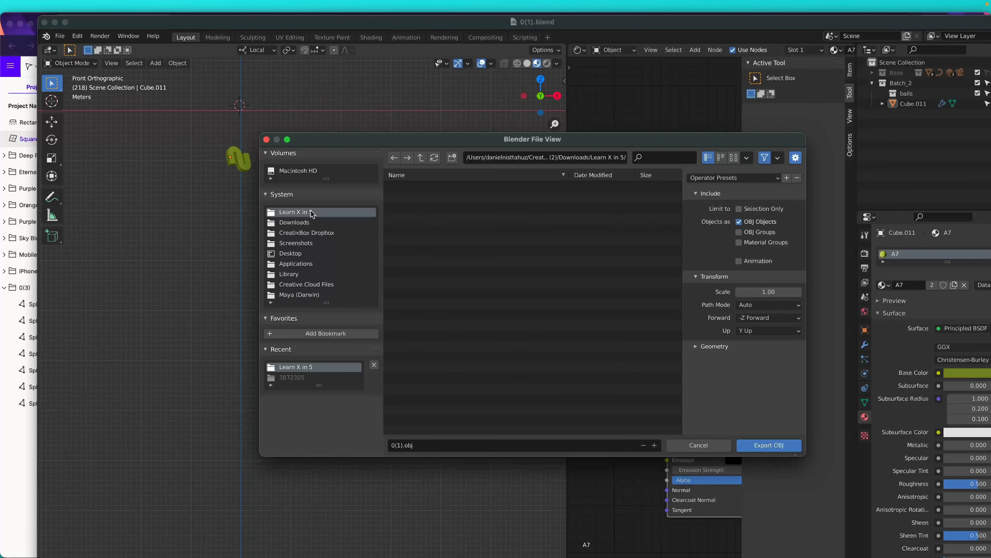
left_click(768, 446)
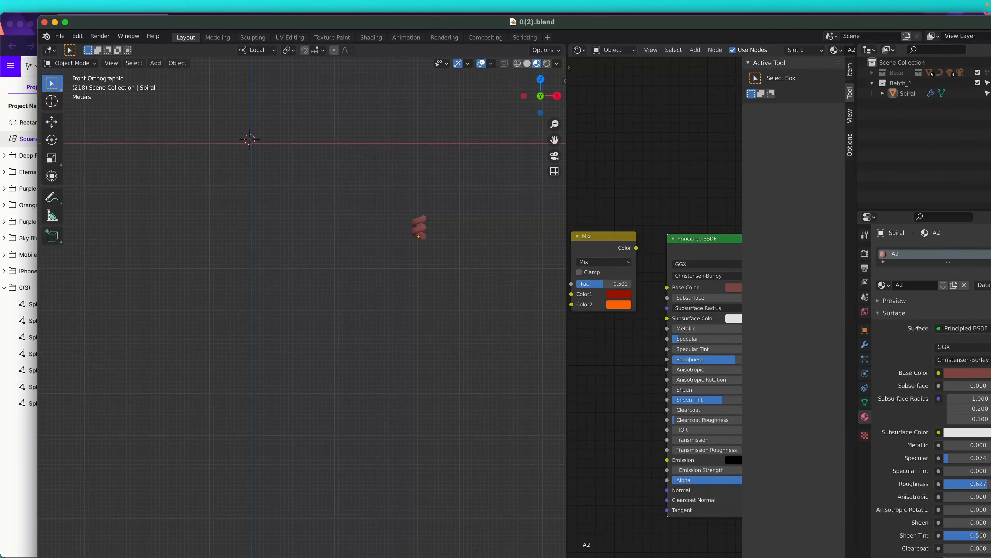
Export the spiral scene 0(2).blend as the Wavefront file 0(2).obj.
left_click(60, 35)
mouse_move(80, 184)
left_click(176, 270)
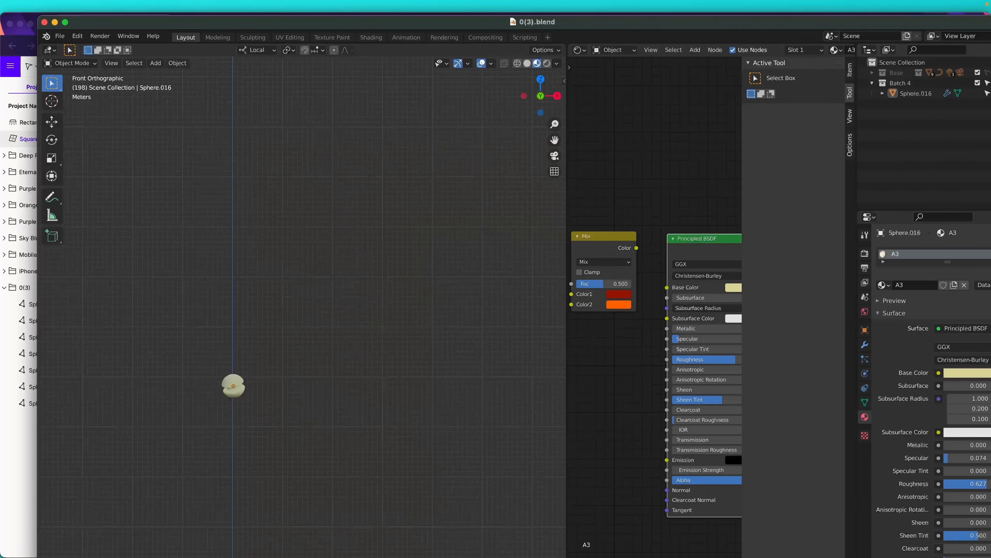
Export the Sphere.016 scene 0(3).blend as the Wavefront file 0(3).obj.
left_click(60, 36)
mouse_move(86, 223)
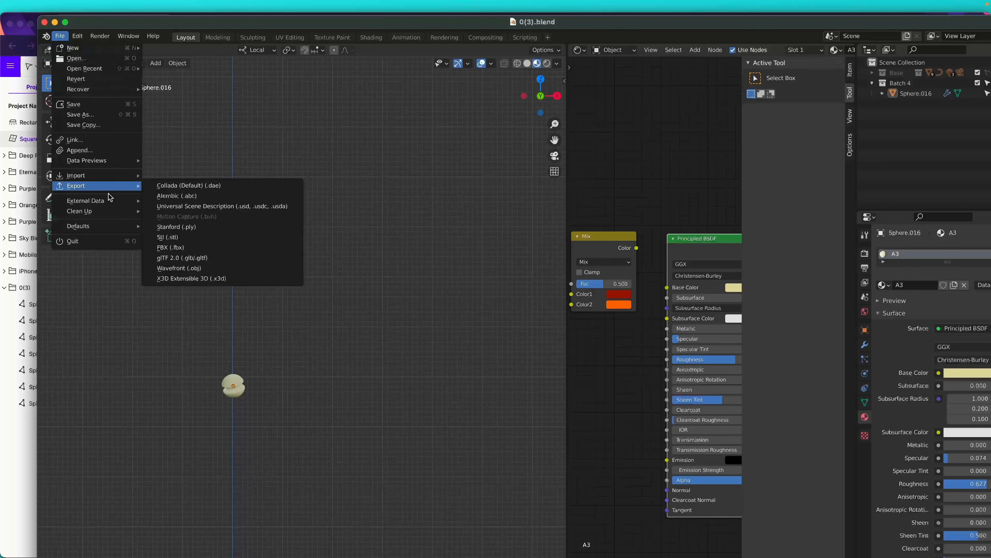
left_click(222, 258)
left_click(798, 448)
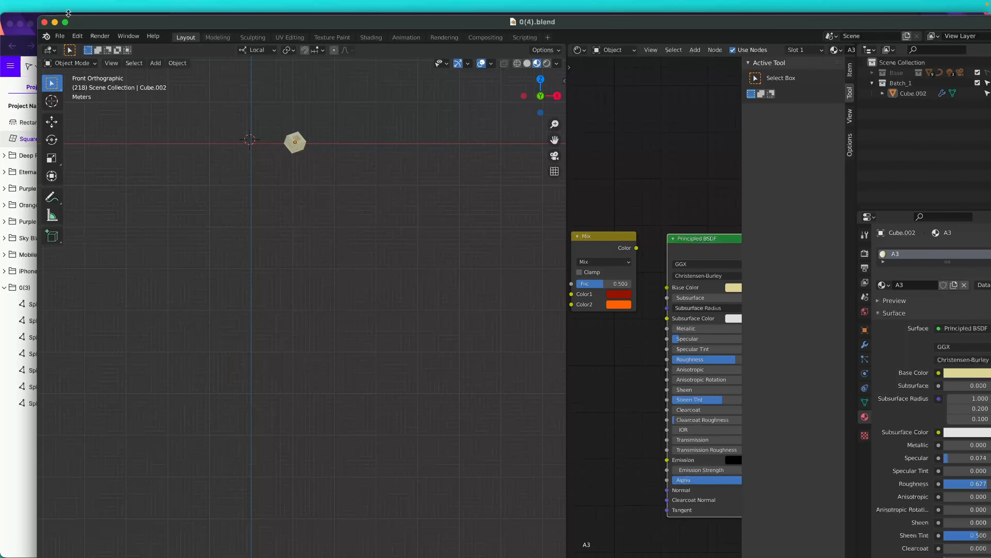
Export 0(4).blend as the Wavefront file 0(4).obj into the Learn X in 5 folder.
left_click(60, 35)
mouse_move(97, 186)
left_click(178, 268)
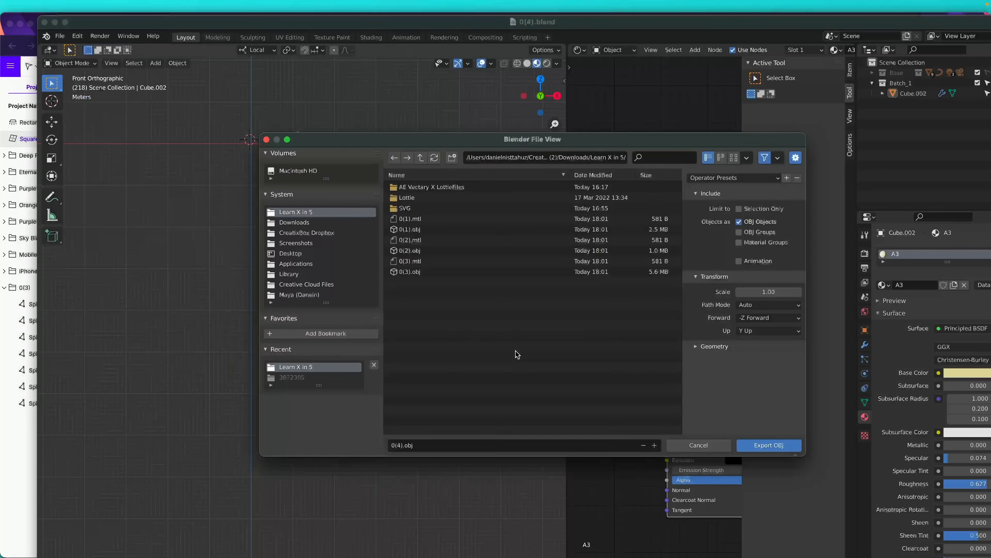
left_click(785, 447)
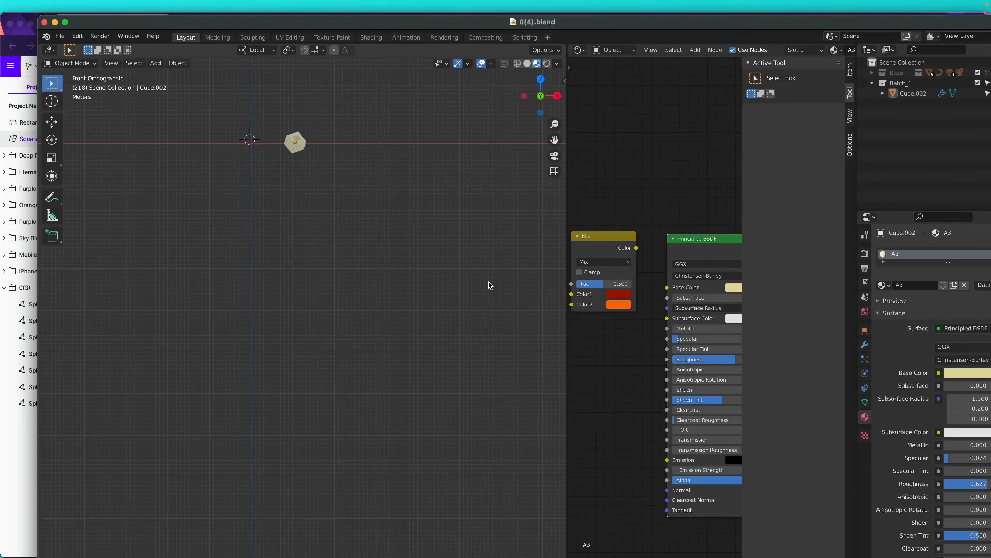
Return to the Vectary project in the browser with the Learn X in 5 folder window placed over its lower part.
key("ctrl+Up")
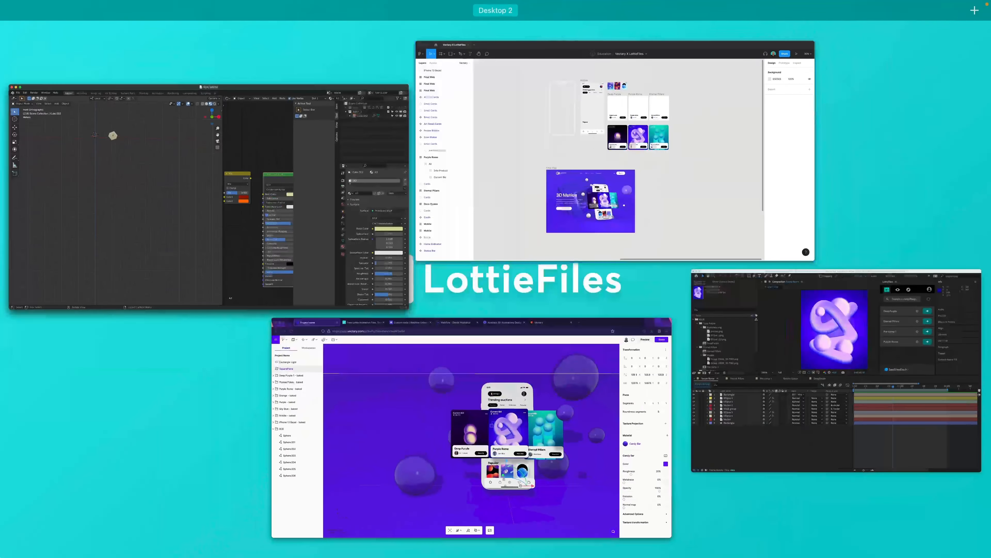
key("ctrl+Up")
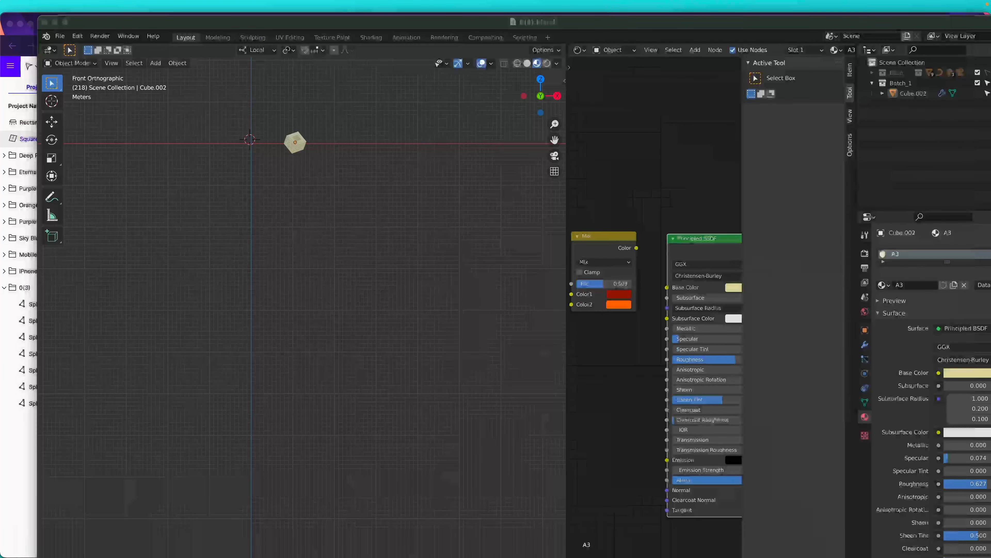
left_click_drag(990, 203, 485, 149)
left_click(336, 144)
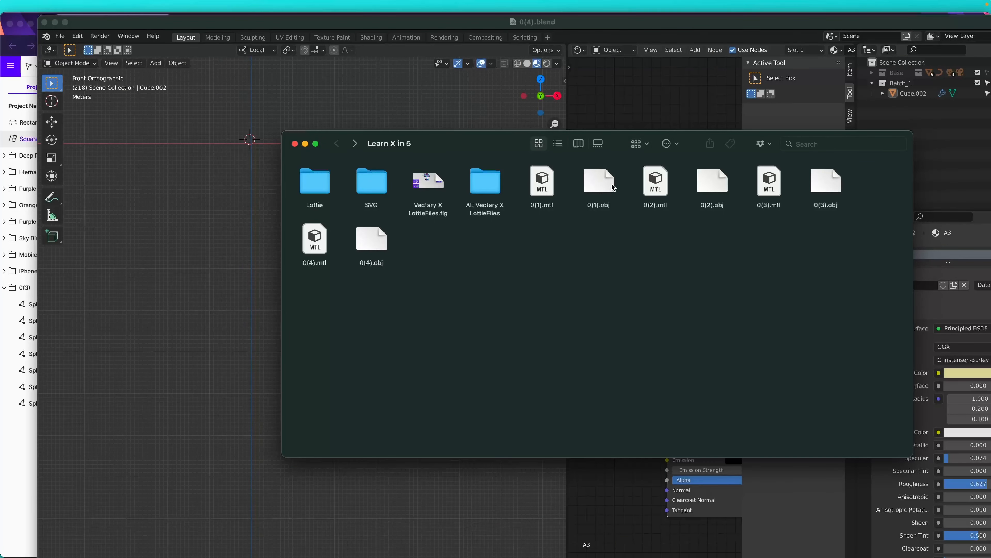
left_click(196, 26)
key("super+h")
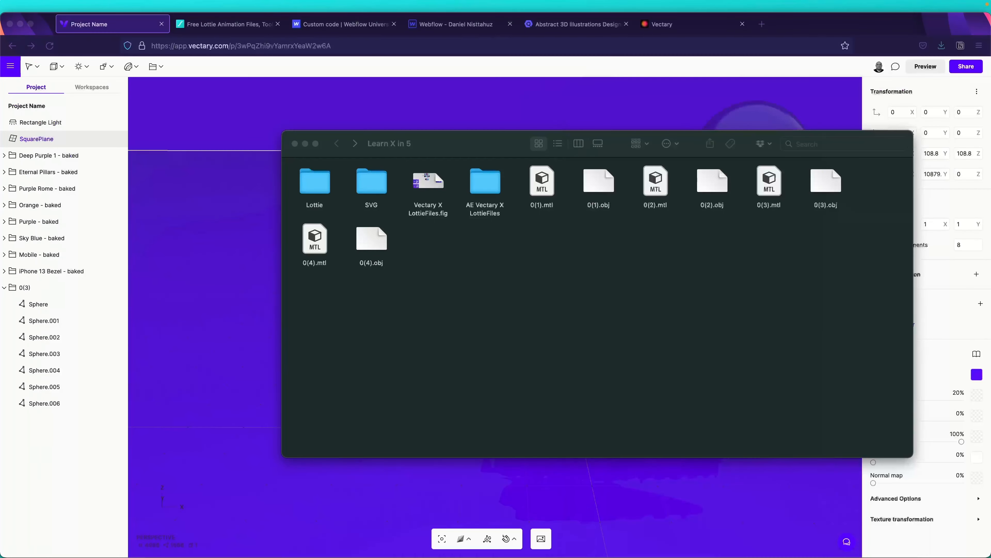
left_click_drag(482, 145, 494, 292)
Import 0(1).obj into the scene, continuing without its missing material file and fitting the object to the scene.
left_click_drag(605, 325, 388, 225)
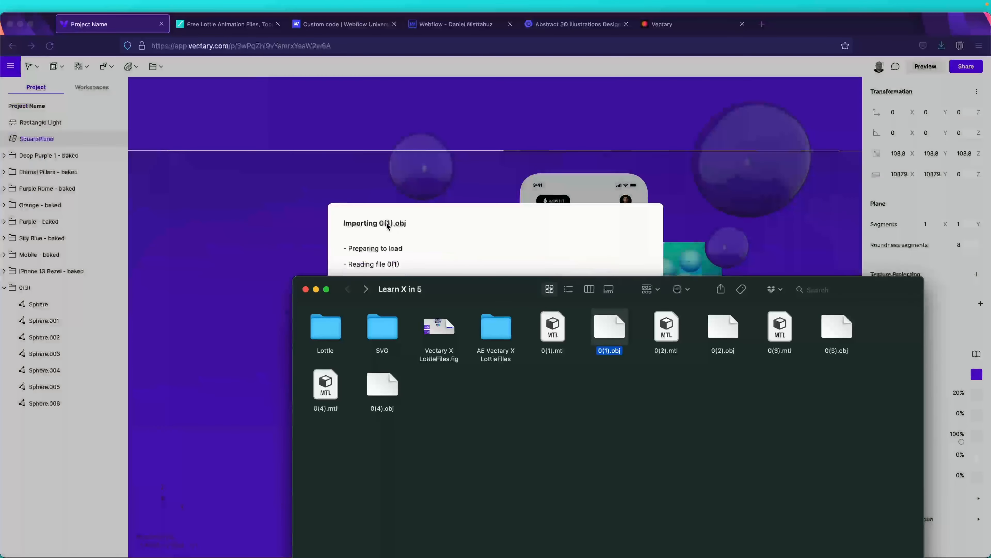
left_click_drag(465, 295, 990, 226)
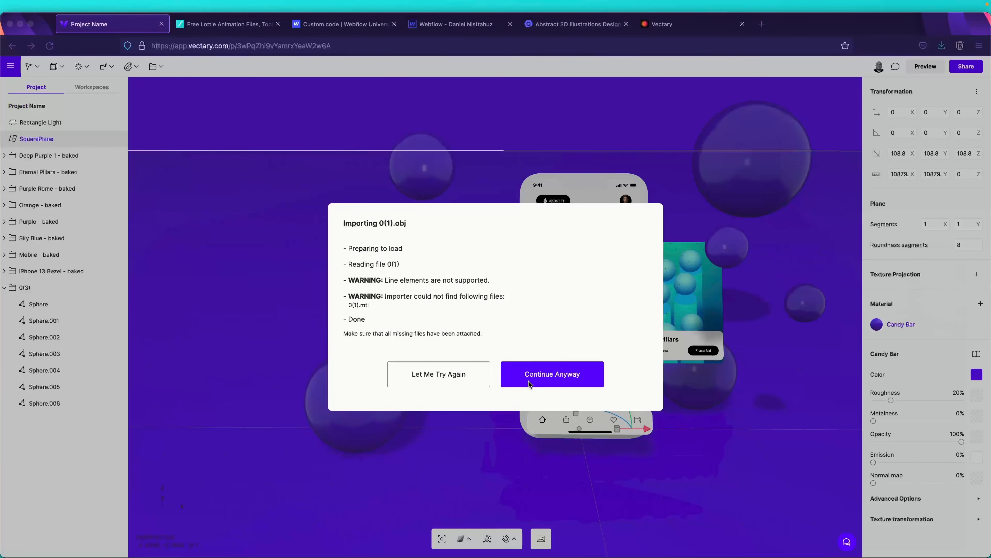
left_click(561, 374)
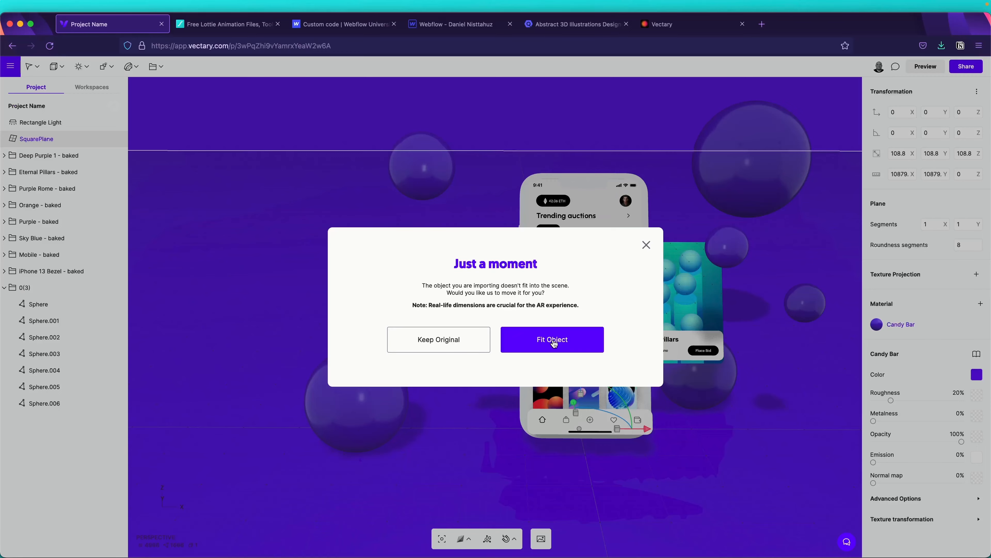
left_click(554, 343)
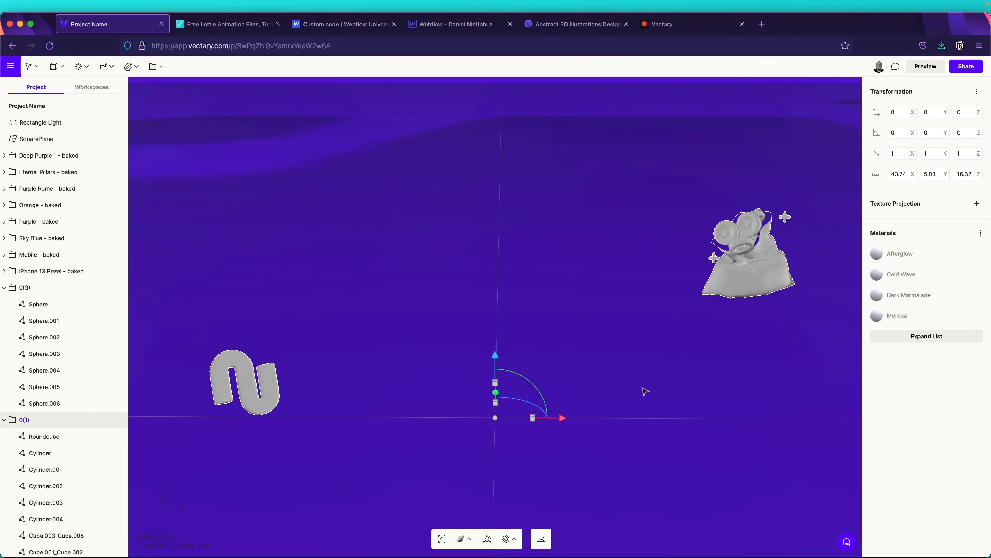
mouse_move(699, 328)
left_mouse_down()
mouse_move(773, 359)
mouse_move(686, 330)
left_mouse_up()
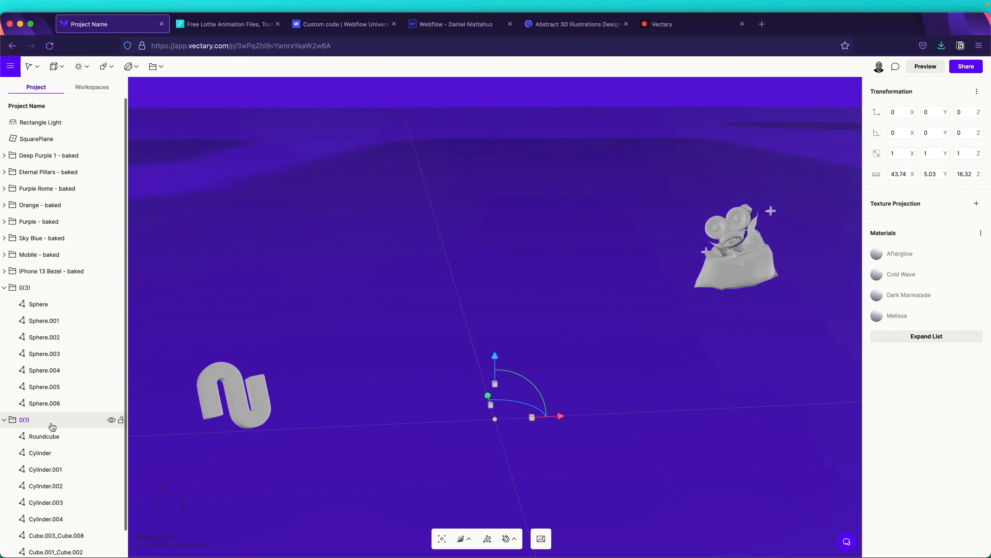
Delete all parts of the imported 0(1) group except the curved shape Cube.011_Cube.014.
scroll(54, 426, "down", 1)
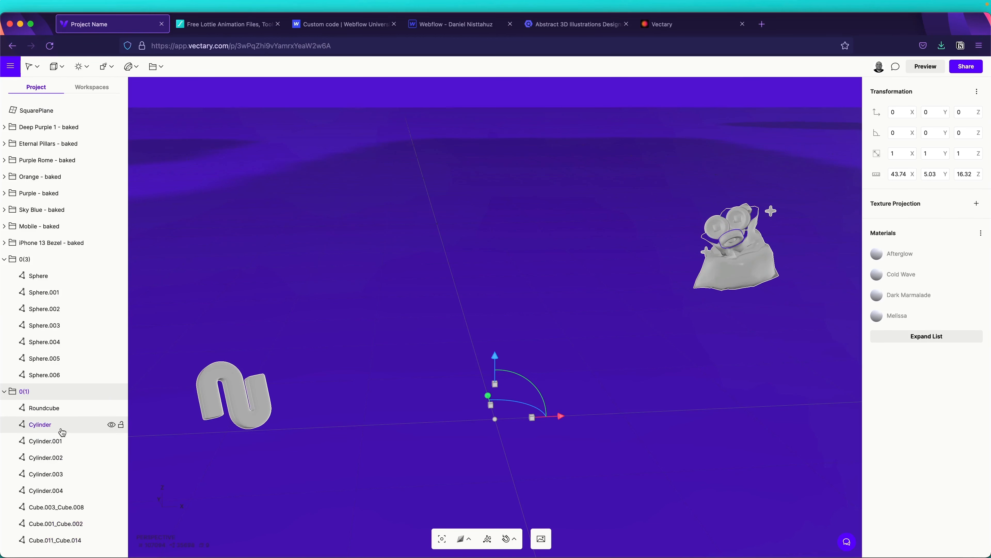
left_click(53, 540)
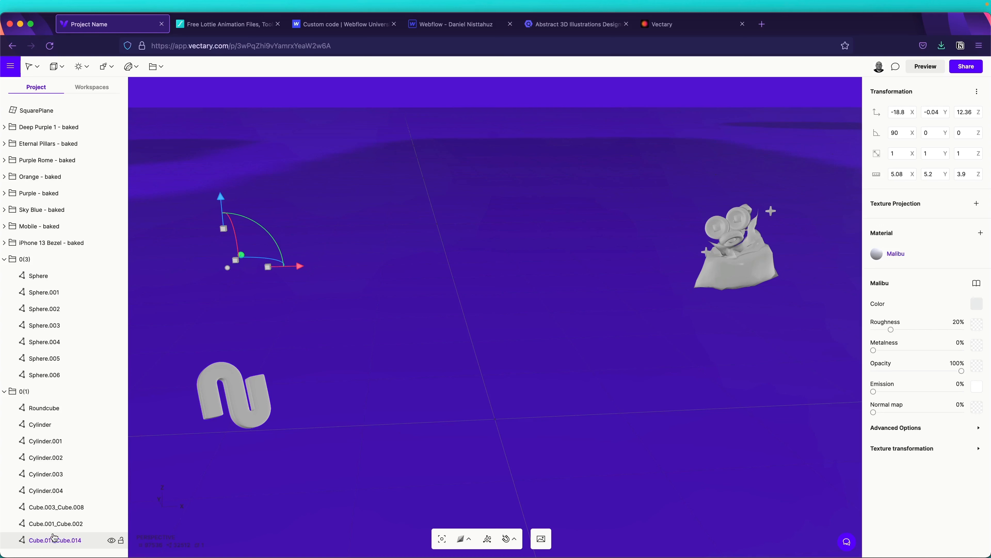
left_click(57, 524, "shift")
left_click(59, 408)
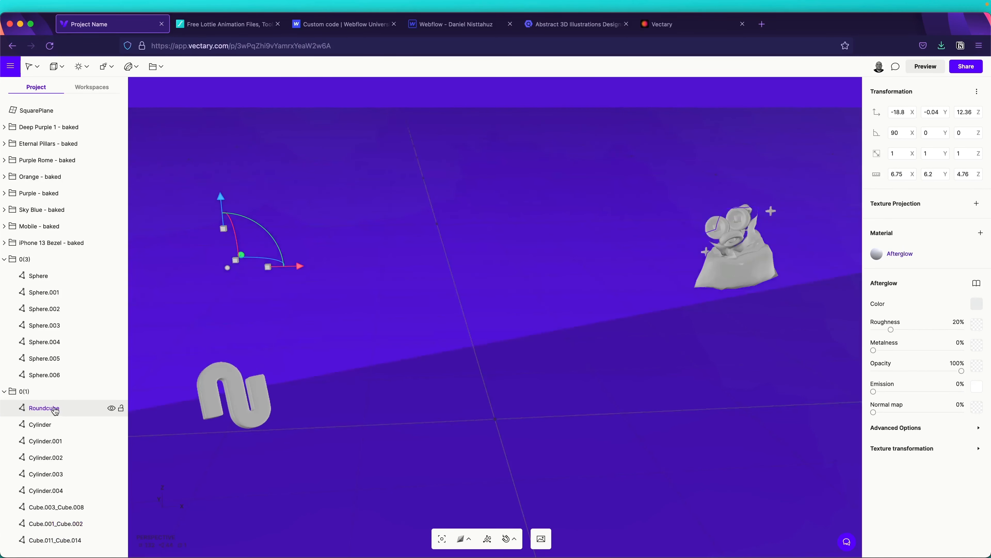
left_click(111, 409)
left_click(111, 408)
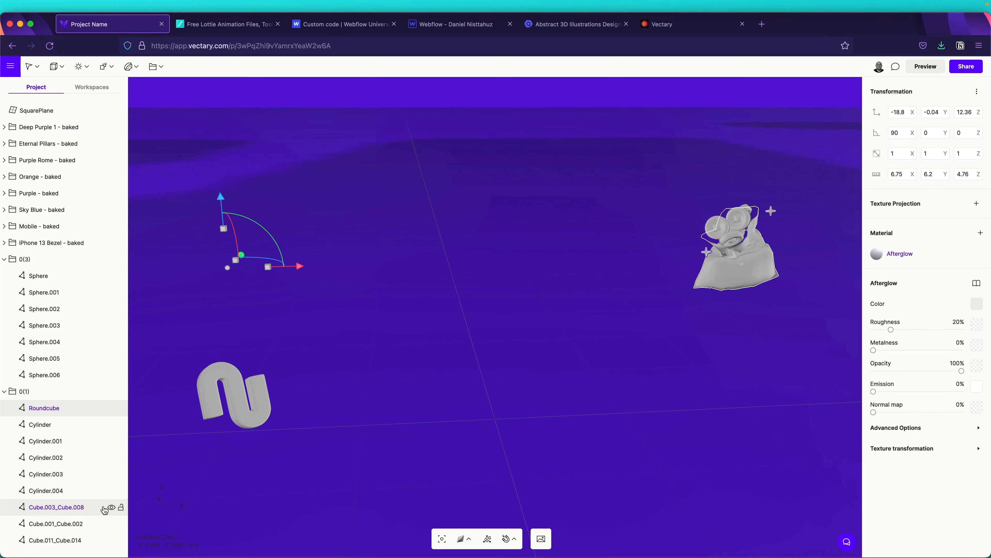
left_click(111, 507)
left_click(111, 540)
left_click(111, 540)
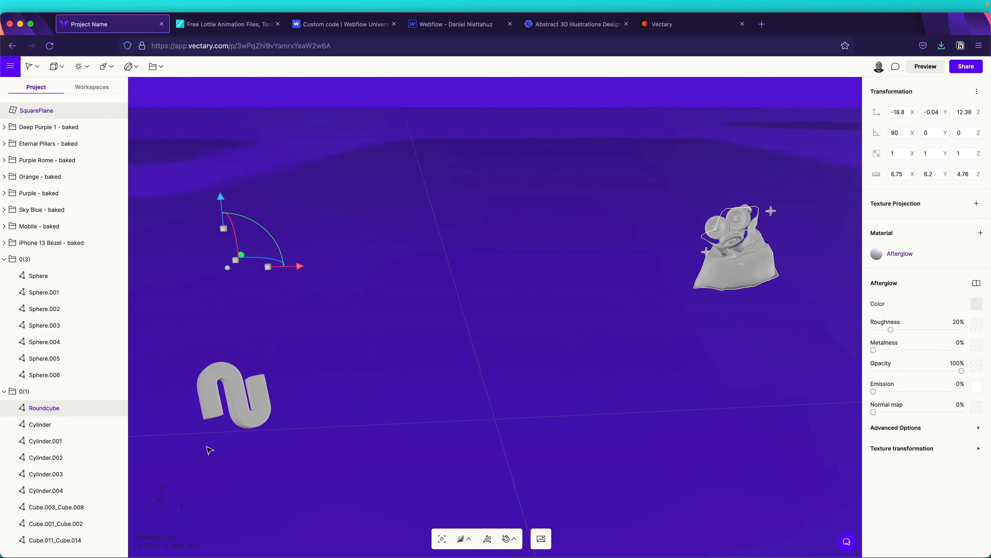
left_click(56, 520)
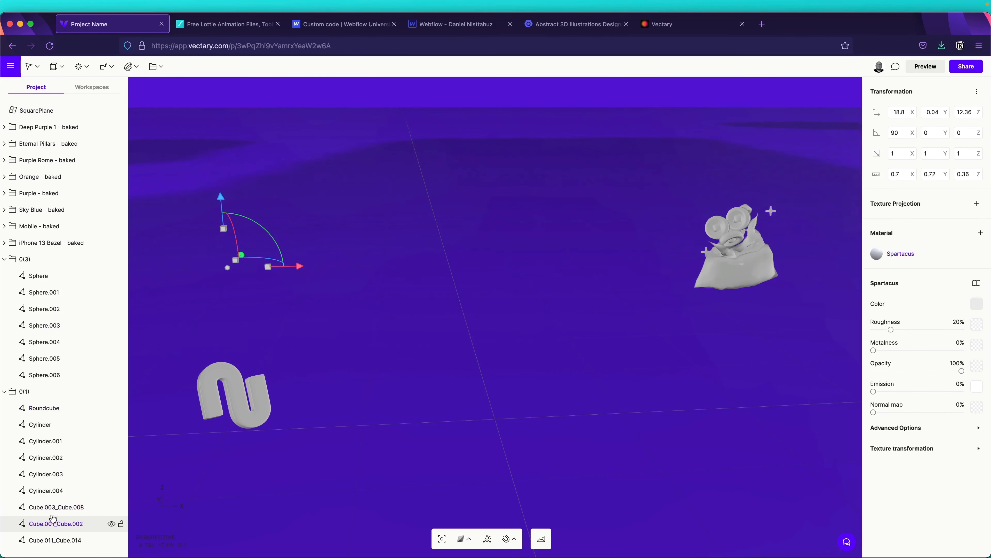
left_click(48, 408, "shift")
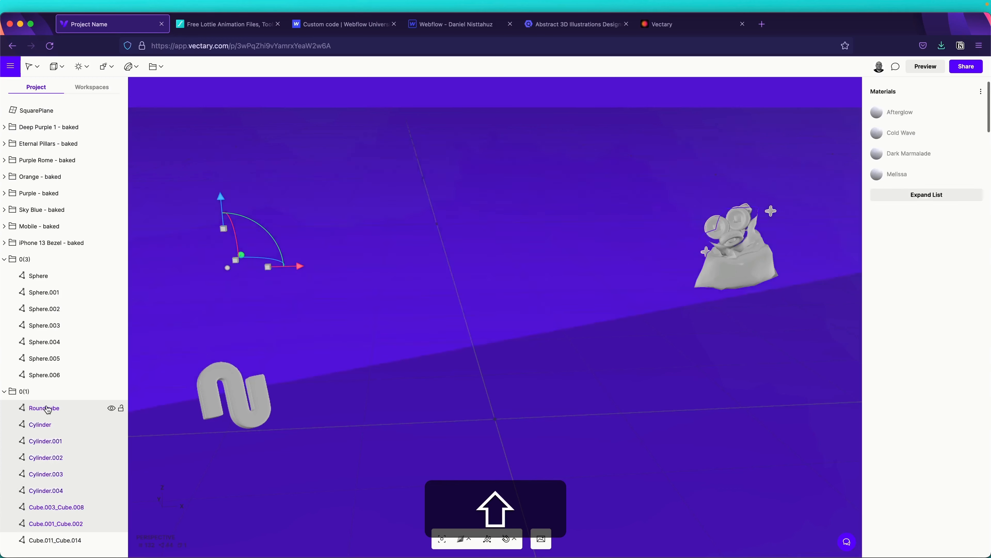
key("BackSpace")
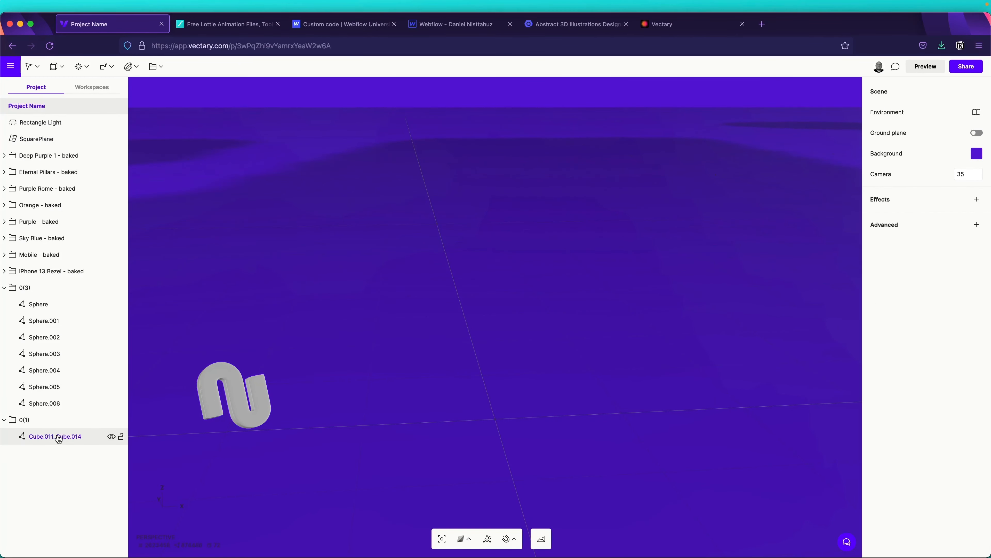
Center the pivot of the curved shape Cube.011_Cube.014 on its own geometry.
left_click(168, 410)
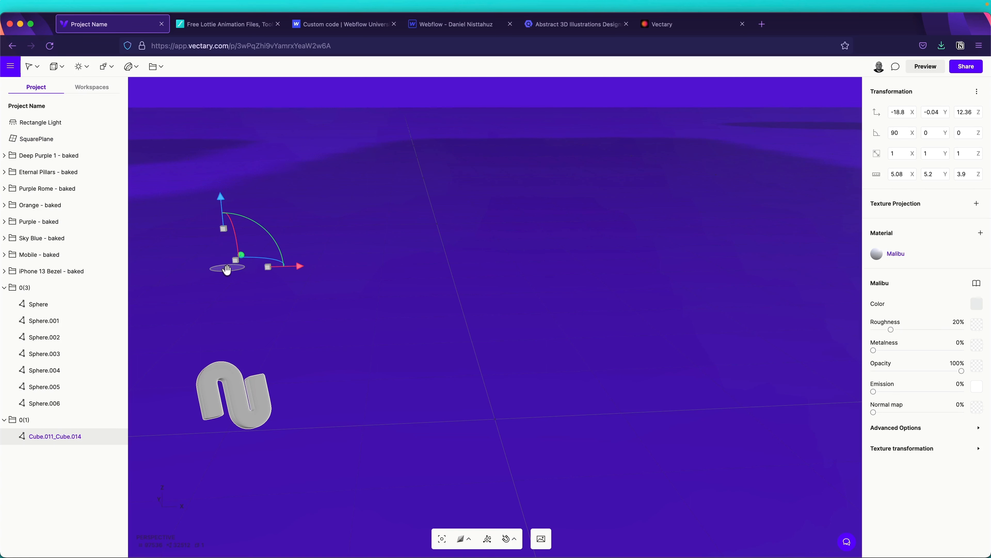
left_click(227, 269)
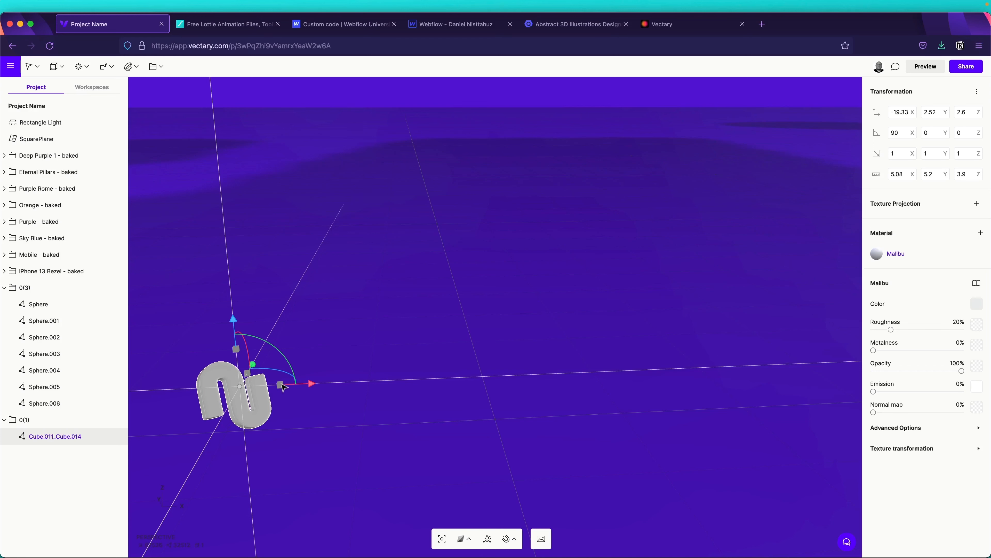
left_click(424, 370)
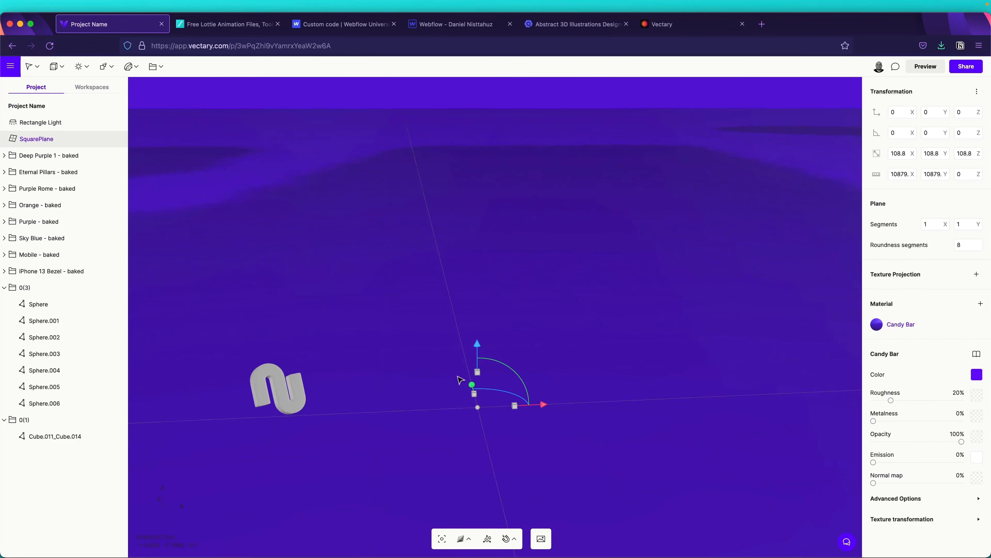
Scale the curved shape Cube.011_Cube.014 uniformly to 54.45 and move it to X about -188, in front of the phone.
left_click(57, 440)
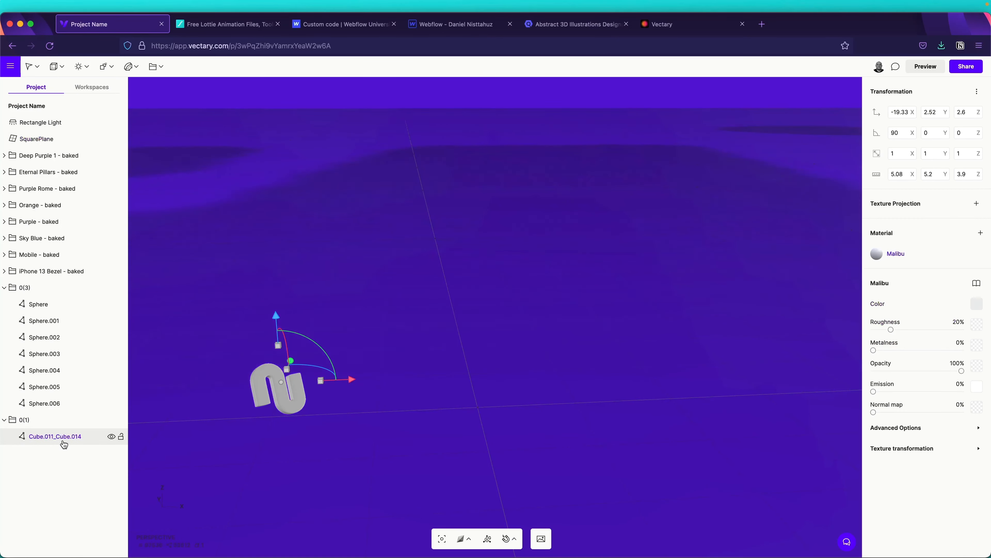
left_click_drag(321, 384, 672, 403)
scroll(672, 403, "down", 8)
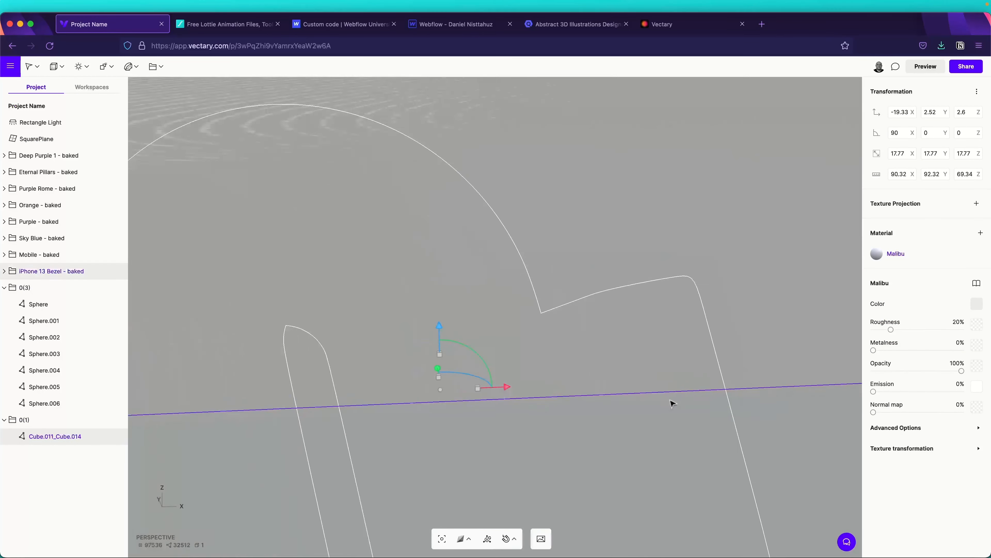
scroll(672, 403, "down", 10)
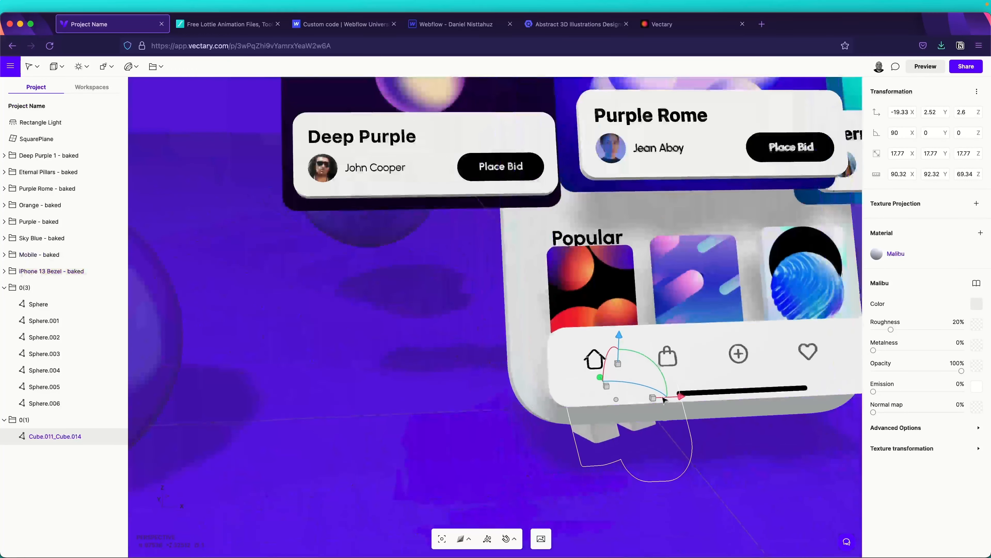
left_click_drag(665, 401, 448, 405)
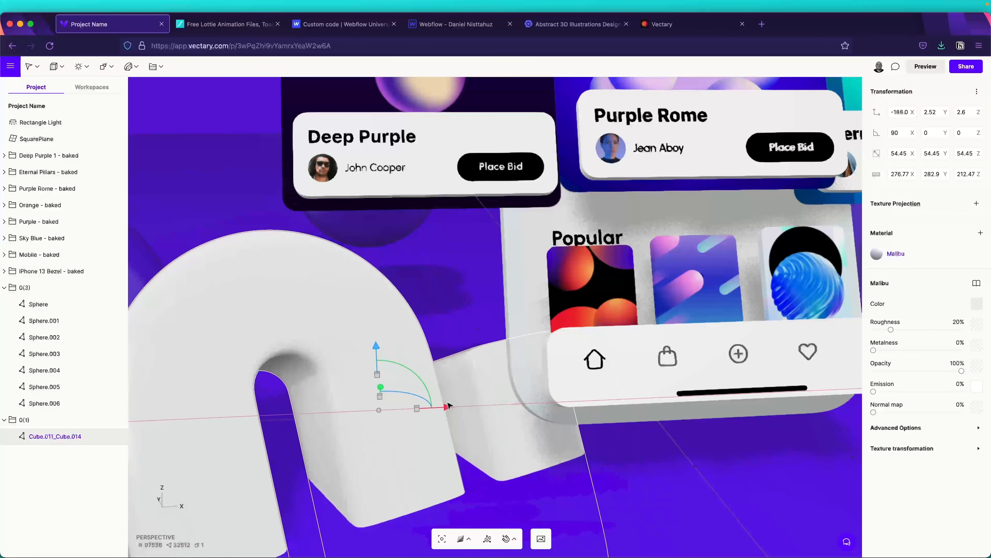
scroll(457, 405, "down", 5)
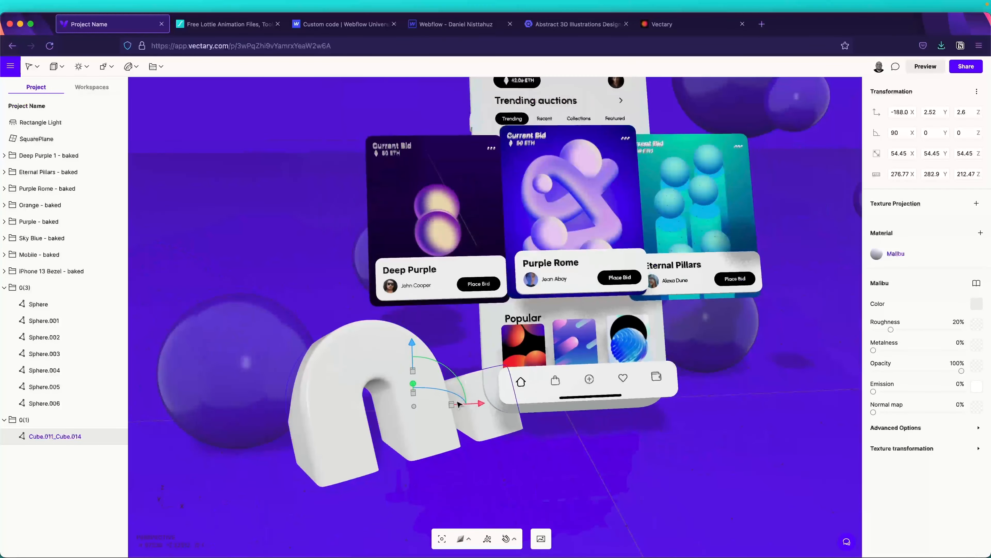
Shrink the curved shape to a scale of 37.74 and place it beside the Deep Purple card at X about -313 and Z 354.
left_click_drag(412, 343, 380, 174)
left_click_drag(450, 236, 381, 240, "shift")
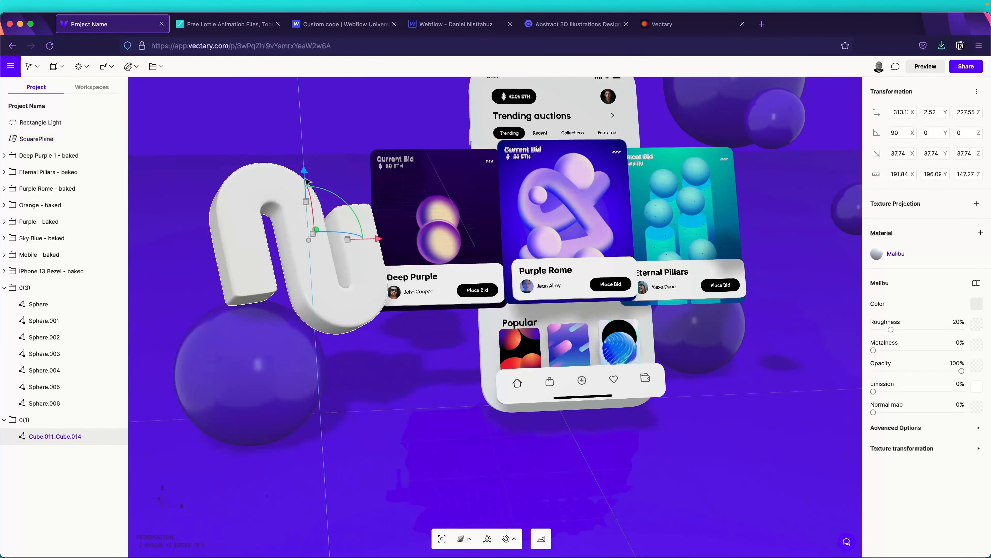
left_click_drag(306, 180, 305, 74)
scroll(470, 299, "up", 3)
scroll(470, 299, "down", 5)
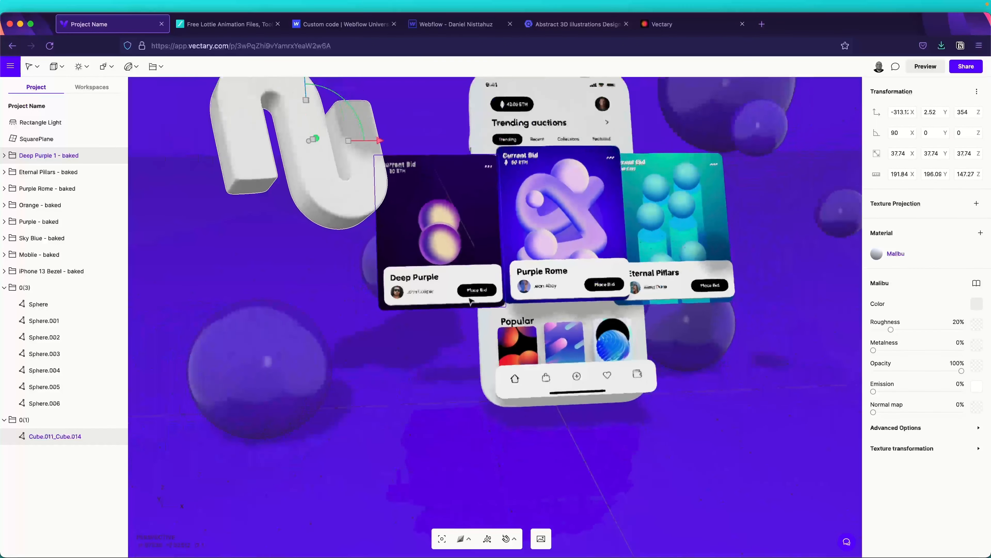
scroll(470, 298, "down", 3)
Rotate the curved shape to -11.75 degrees on Z and move it back to Y 181.95, behind the Deep Purple card.
left_click_drag(366, 191, 356, 198)
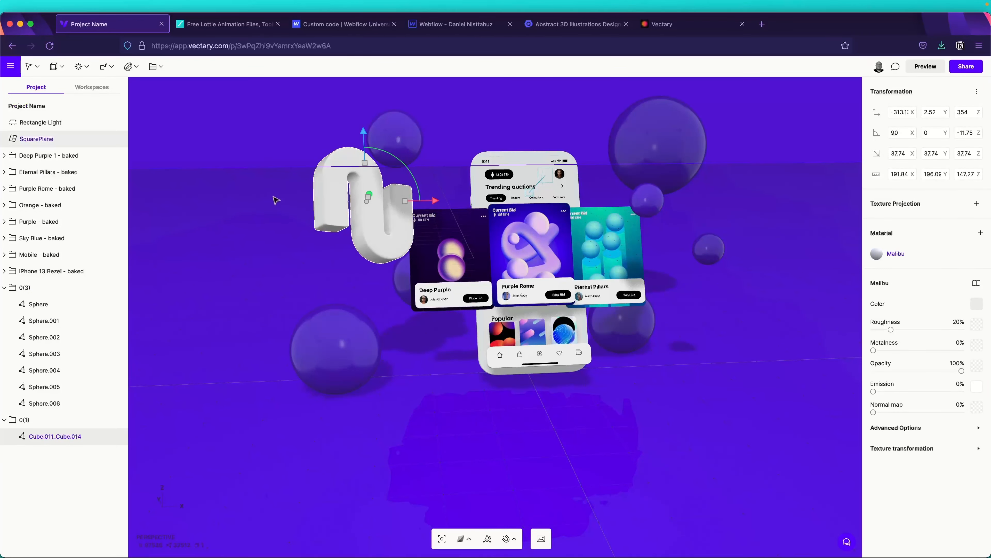
right_click_drag(273, 202, 377, 248)
left_click_drag(382, 249, 321, 235)
right_click_drag(418, 354, 271, 314)
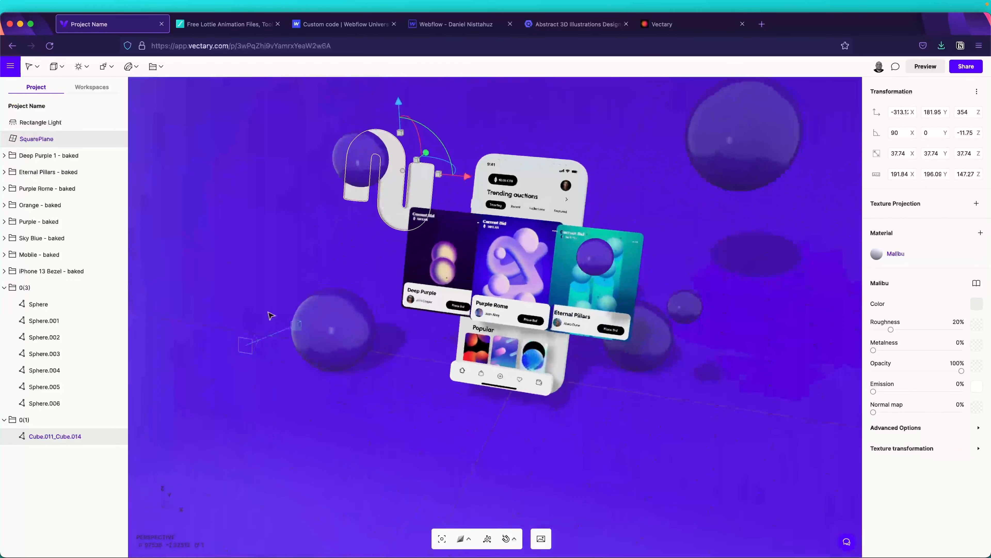
Recolor the curved shape's Malibu material to a purple with 92% saturation and 86% brightness.
left_click(977, 304)
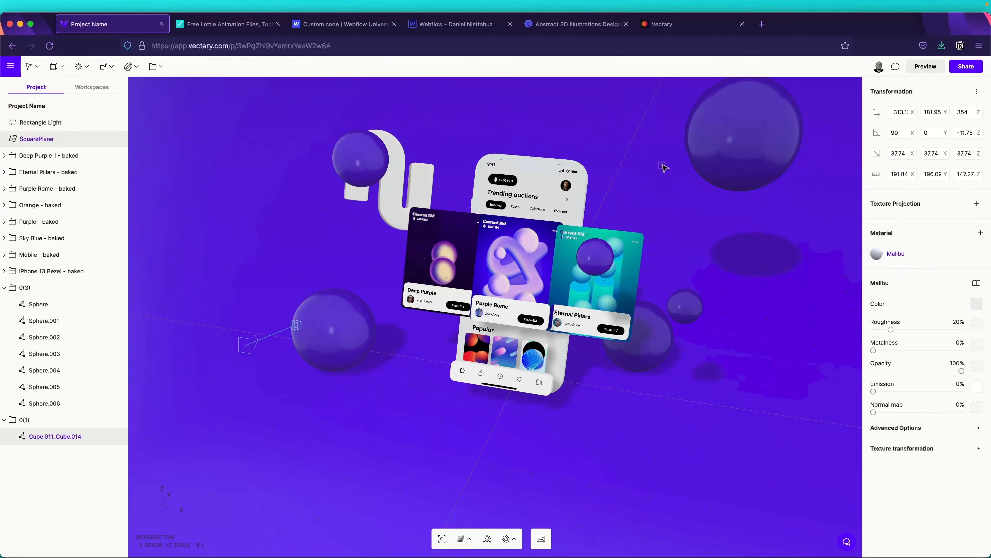
left_click(977, 304)
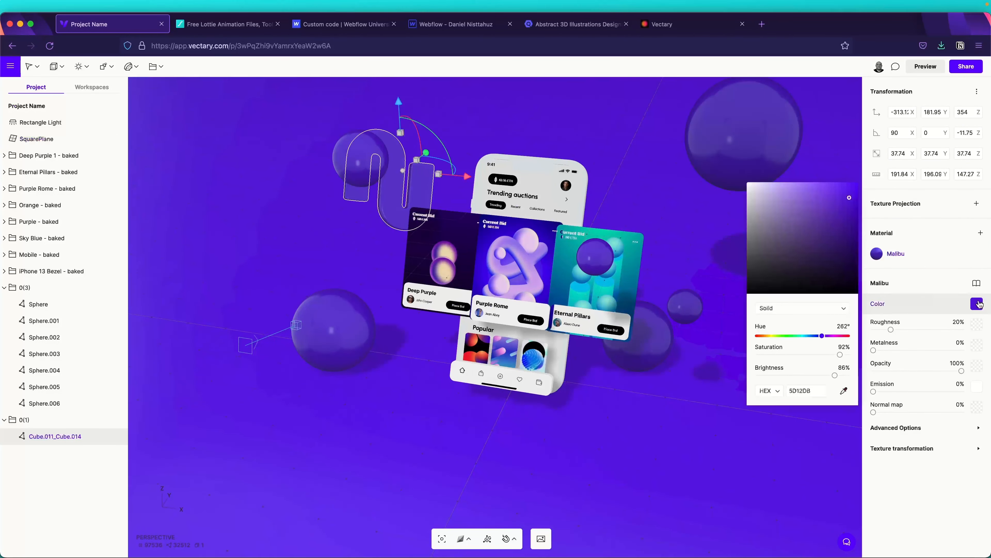
left_click_drag(828, 340, 830, 340)
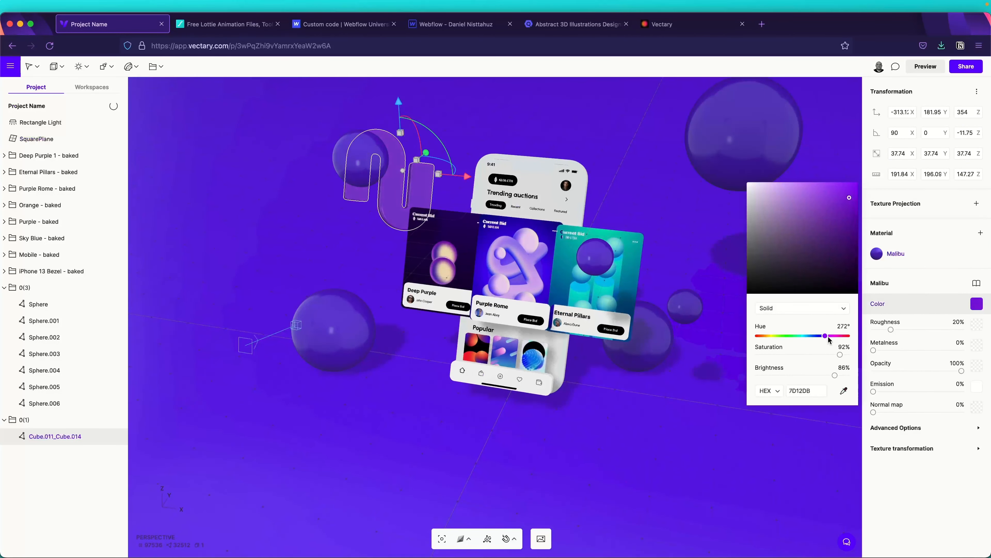
left_click(713, 353)
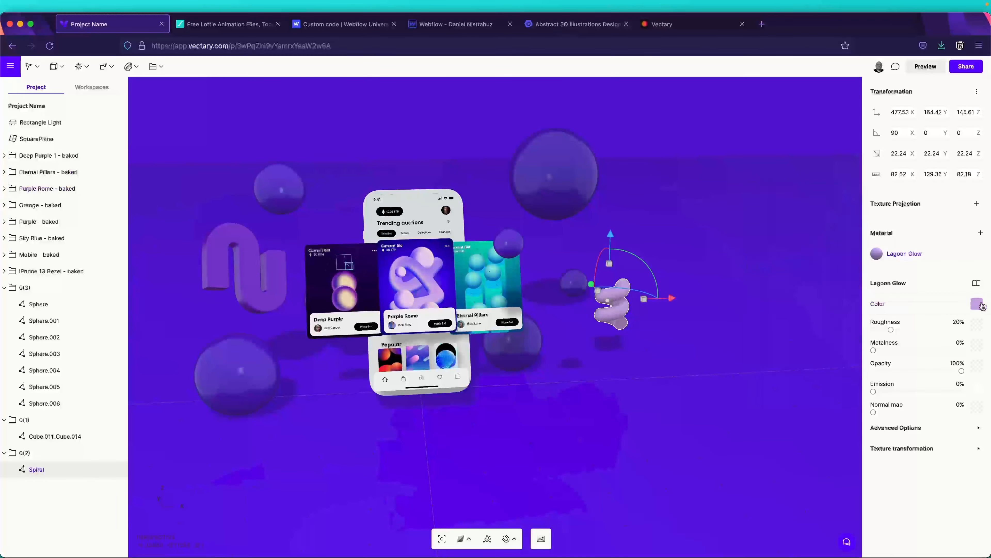
Recolor the spiral's Lagoon Glow material to a vivid pinkish red.
left_click(976, 306)
left_click_drag(820, 207, 847, 171)
mouse_move(825, 336)
left_mouse_down()
mouse_move(766, 338)
mouse_move(842, 337)
left_mouse_up()
Change the color of the curved shape beside the Deep Purple card to a vivid pink.
left_click(256, 271)
double_click(256, 271)
left_click(977, 304)
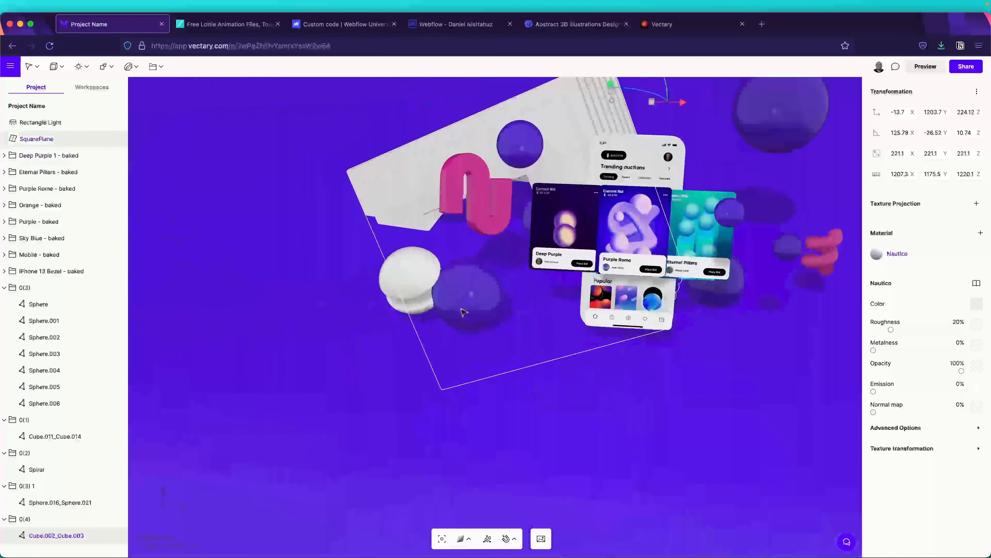
Move the large stepped shape Cube.002_Cube.003 behind the phone to X 381.69 and raise it to Z about 353.8.
right_click_drag(682, 111, 733, 117)
left_click_drag(673, 125, 781, 123)
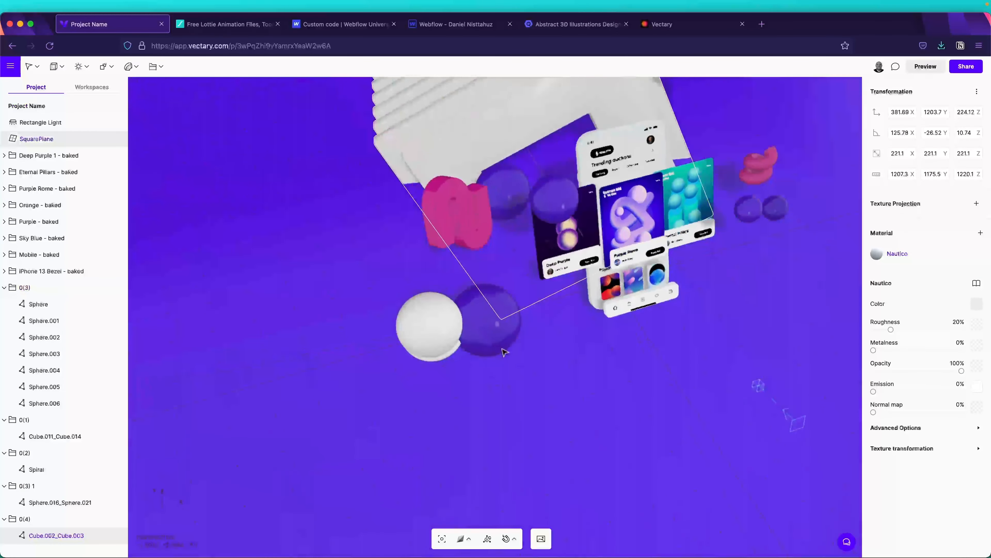
right_click_drag(502, 349, 658, 214)
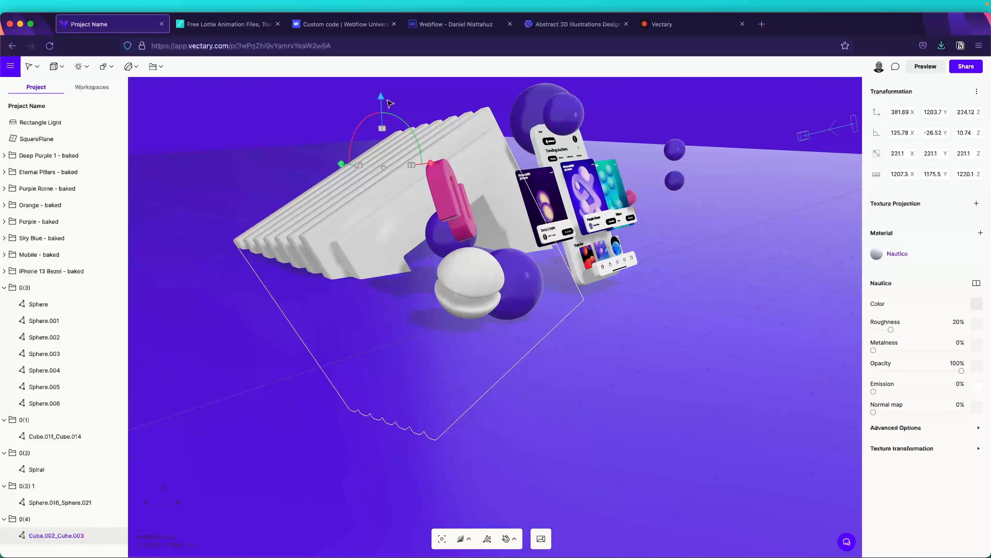
left_click_drag(380, 103, 361, 70)
right_click_drag(726, 230, 440, 284)
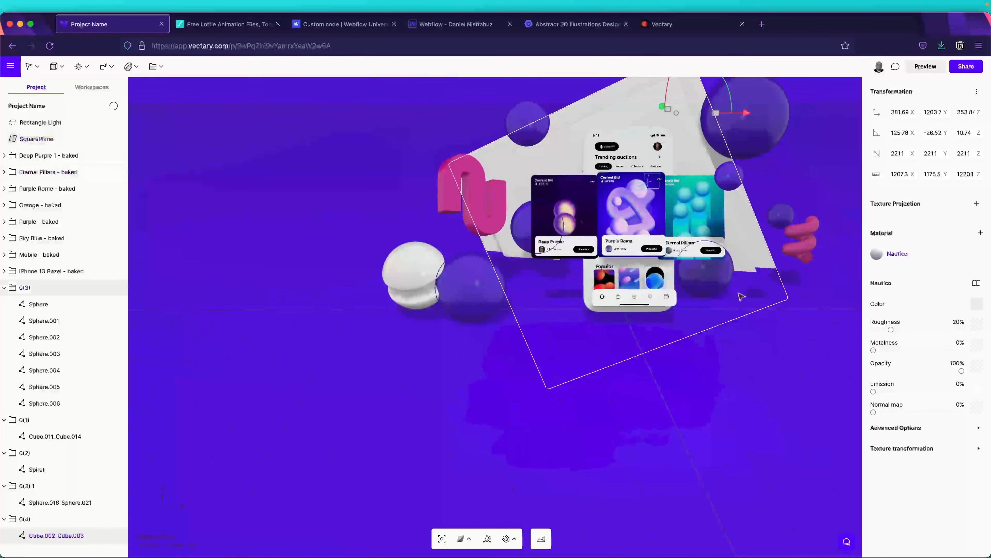
right_click_drag(812, 390, 776, 361)
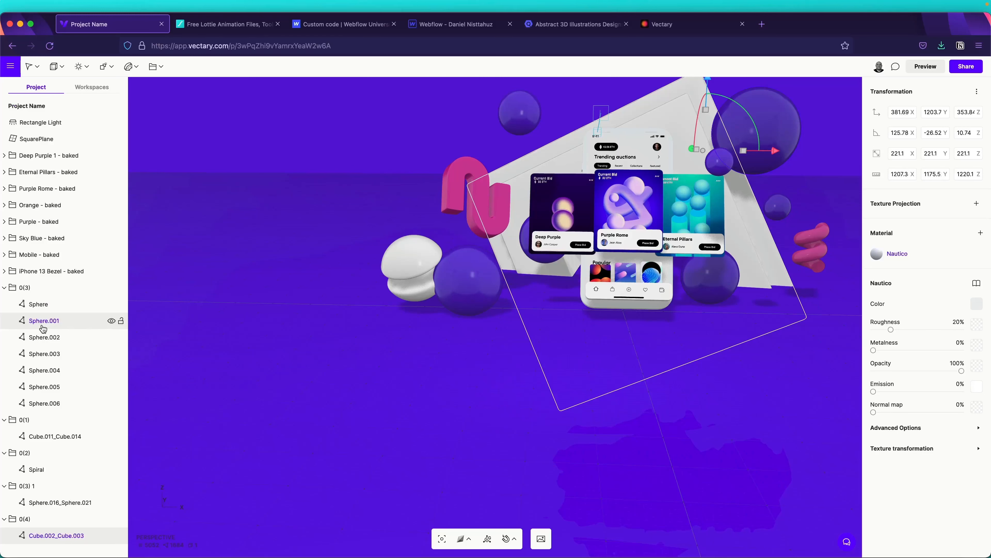
Delete the purple sphere next to the white split sphere from the 0(3) group.
left_click(459, 288)
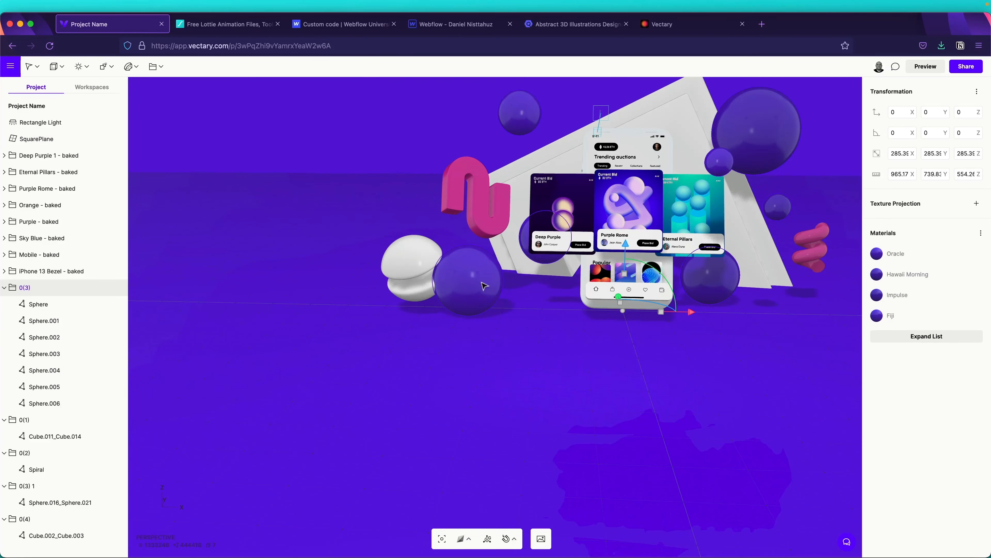
double_click(490, 268)
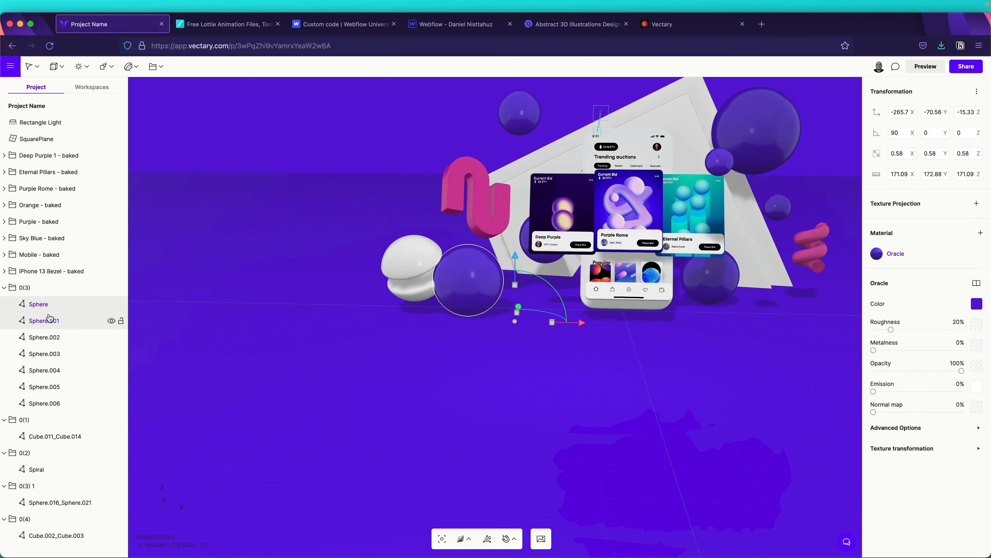
key("BackSpace")
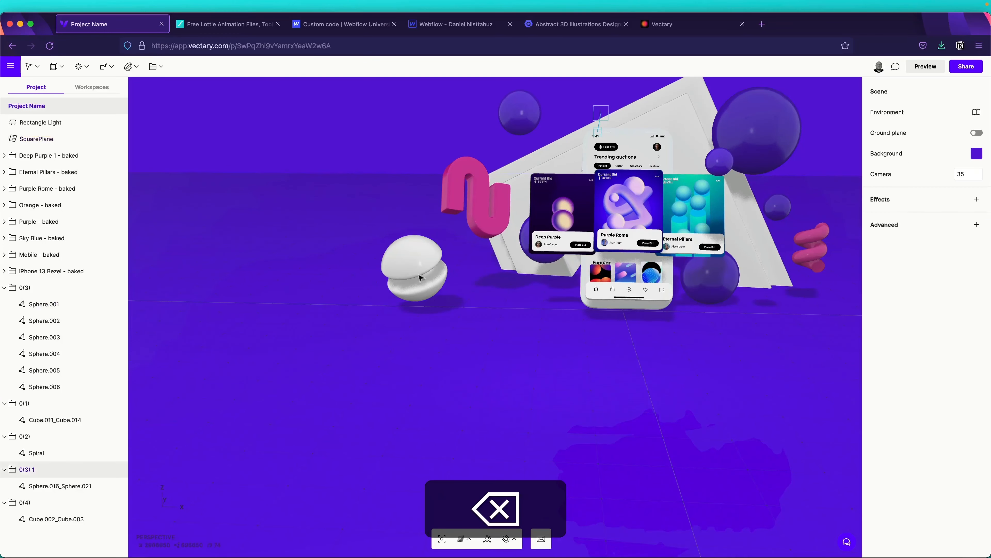
Move the white split sphere Sphere.016_Sphere.021 closer to the phone, to X about -365, below the pink curved shape.
left_click(428, 270)
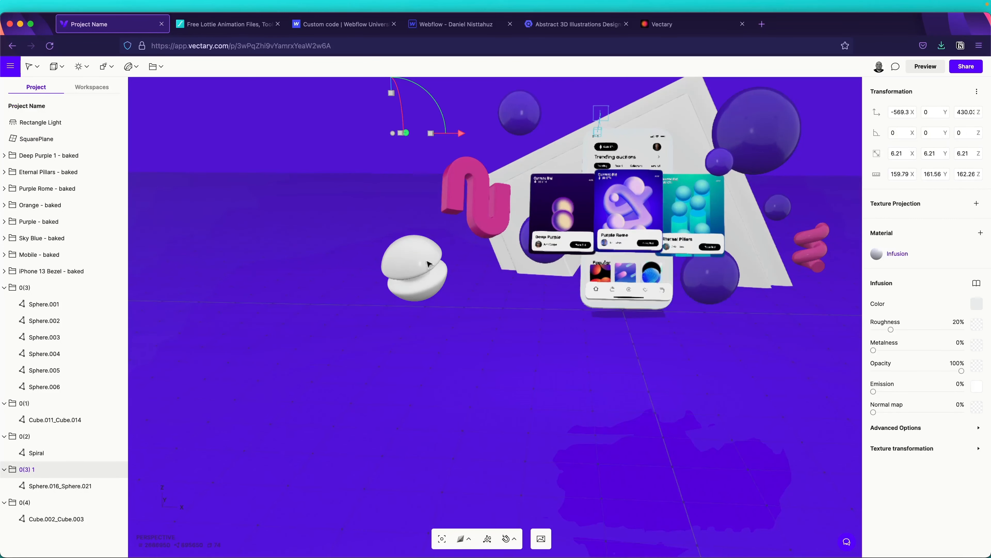
left_click(428, 264)
left_click_drag(458, 260, 531, 265)
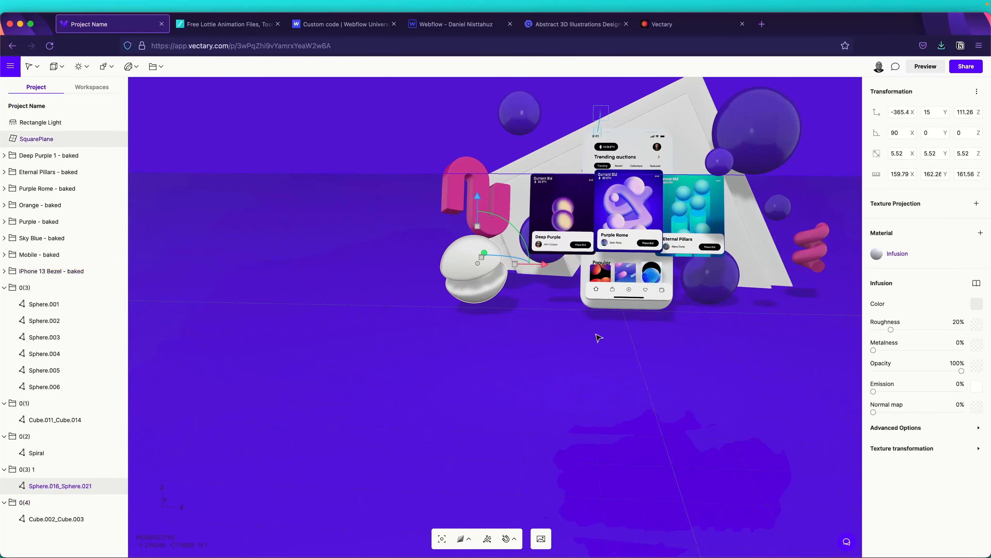
left_click_drag(598, 337, 765, 372)
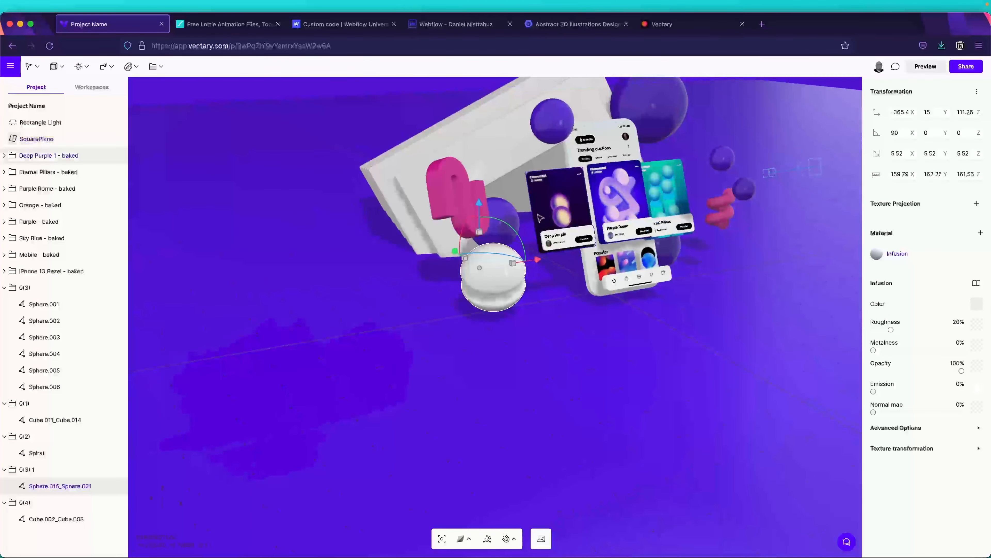
Delete the purple sphere Sphere.003 behind the white split sphere from the 0(3) group.
left_click(506, 219)
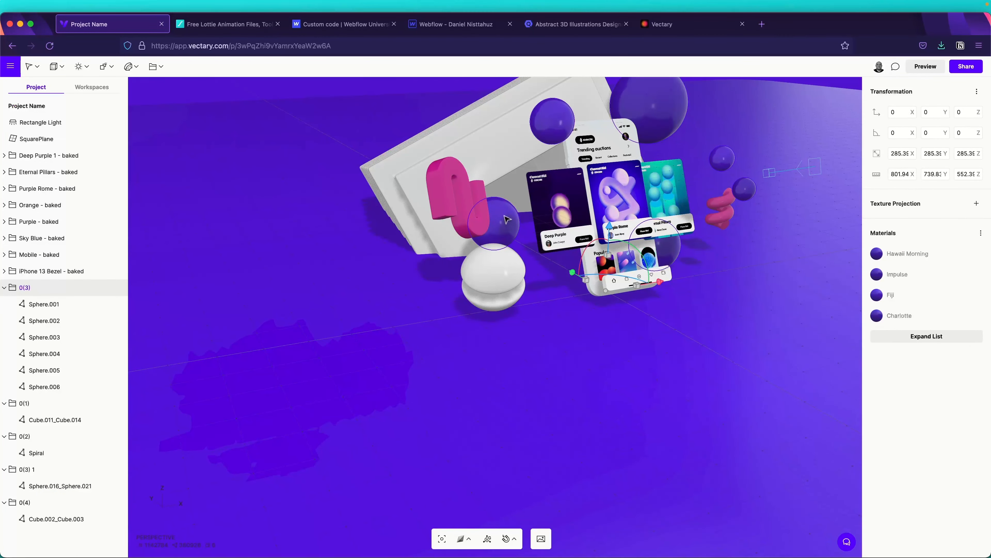
double_click(506, 219)
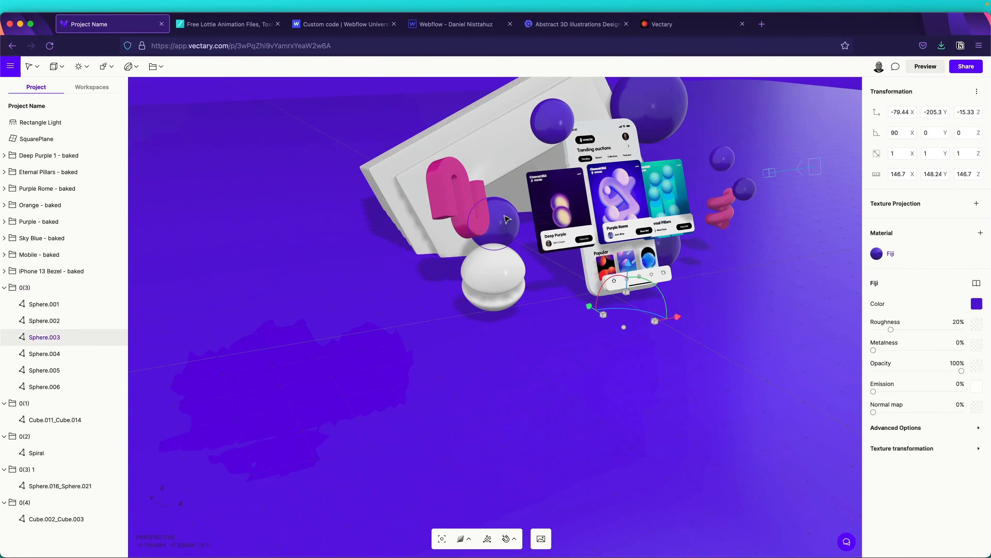
key("BackSpace")
Delete the small purple sphere Sphere.004 between the Eternal Pillars card and the pink spiral.
left_click_drag(711, 255, 584, 289)
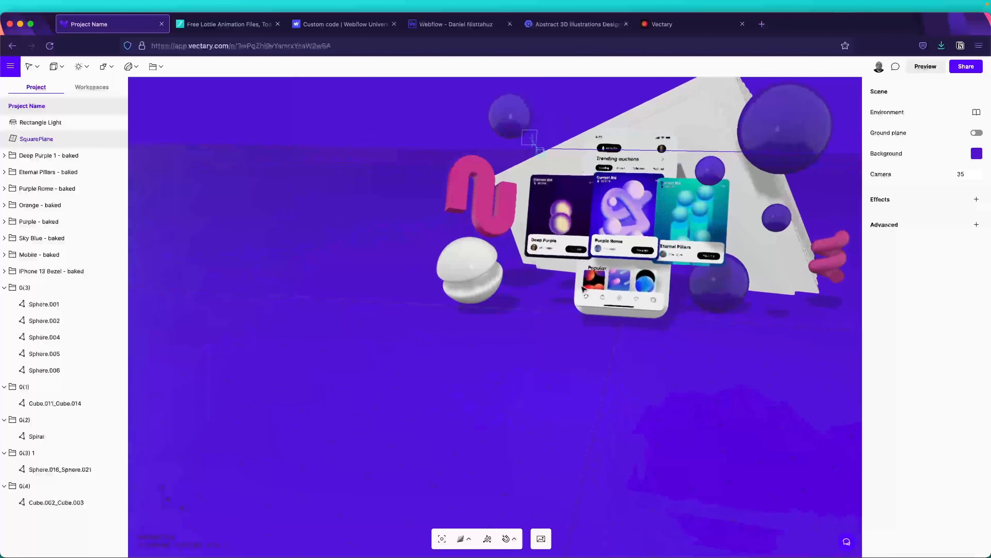
left_click(778, 220)
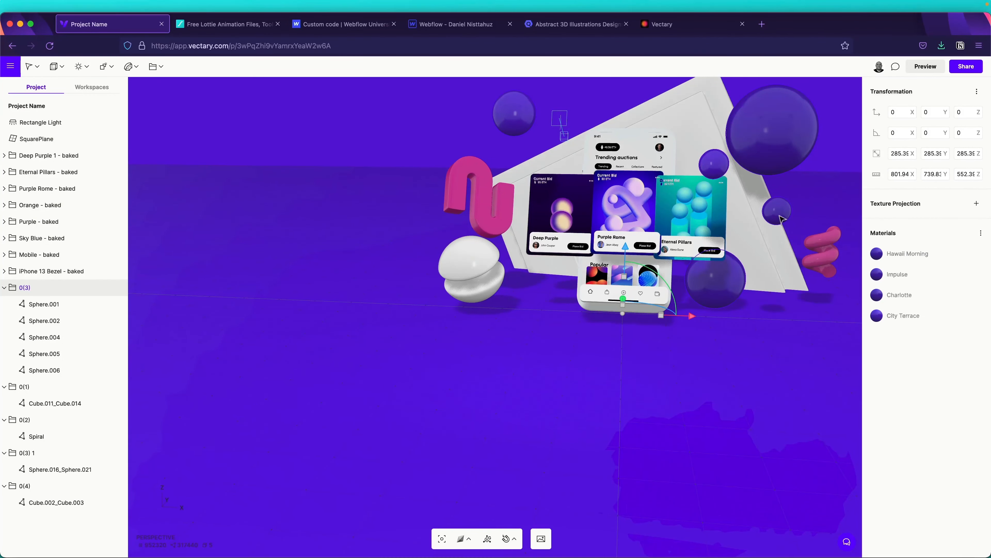
double_click(778, 213)
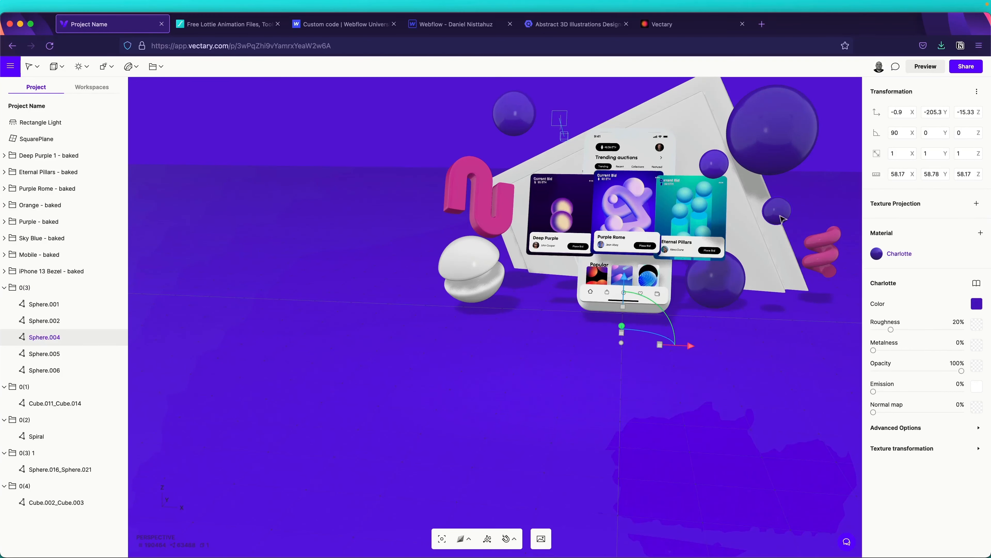
key("BackSpace")
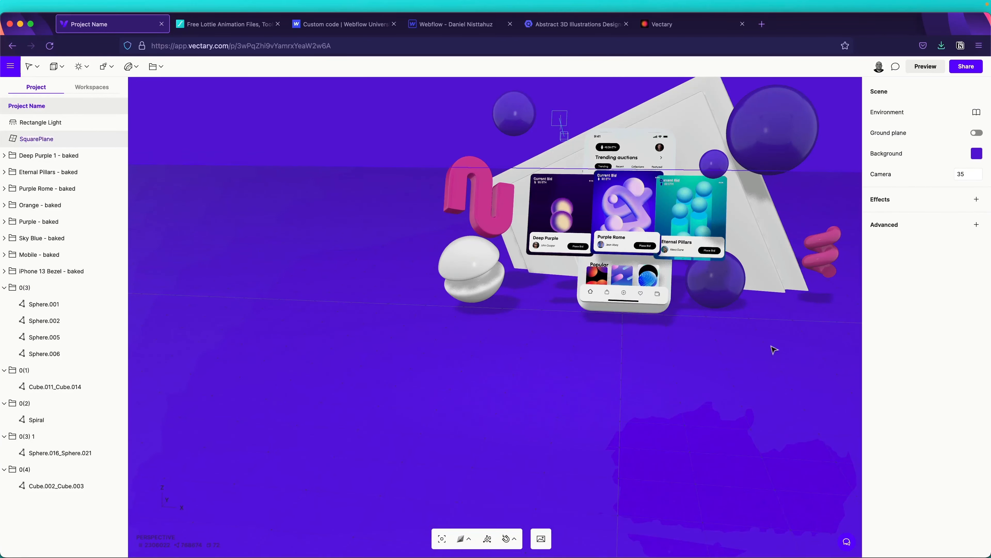
Raise the pink curved shape Cube.011_Cube.014 to a Z position of about 325.7.
mouse_move(772, 348)
left_mouse_down()
mouse_move(794, 326)
mouse_move(740, 331)
mouse_move(765, 344)
left_mouse_up()
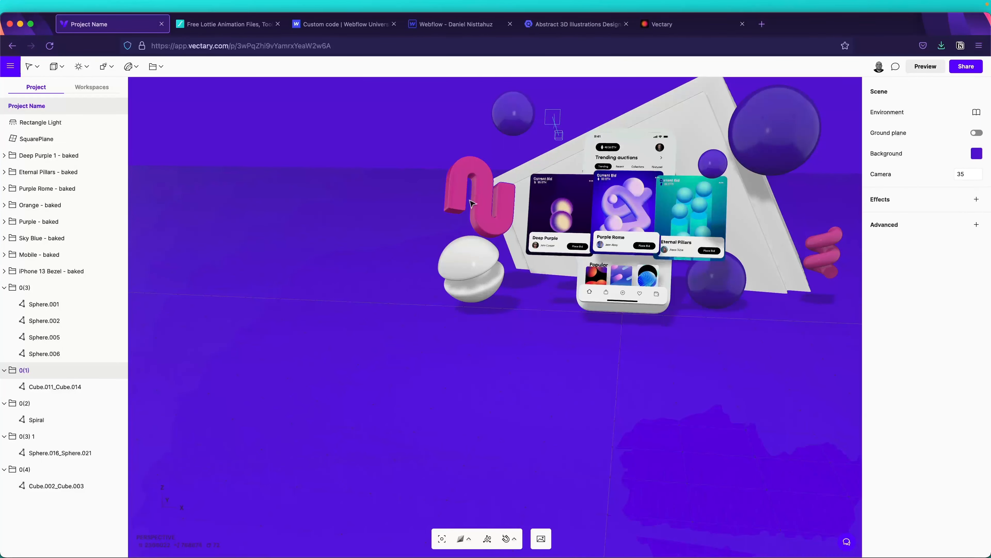
left_click(488, 201)
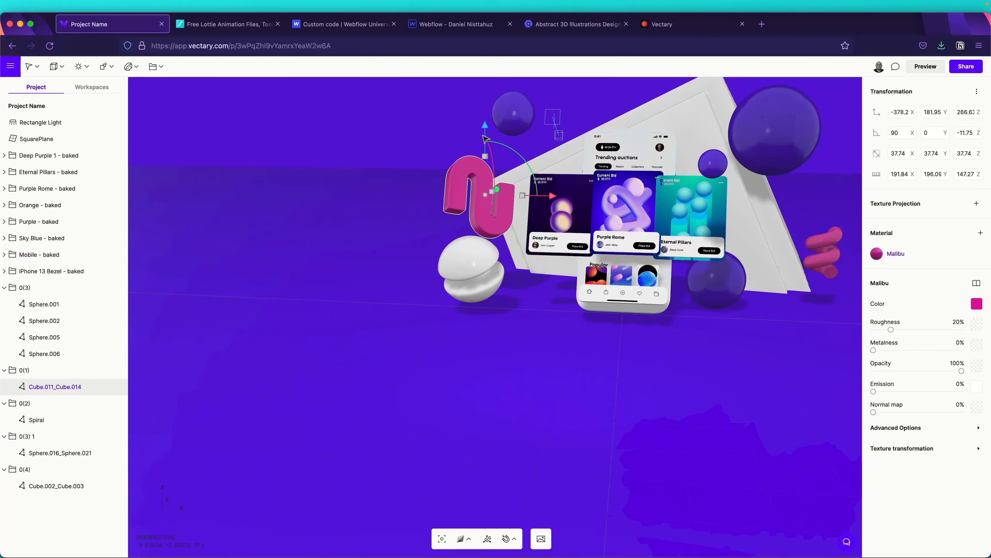
left_click_drag(487, 134, 490, 110)
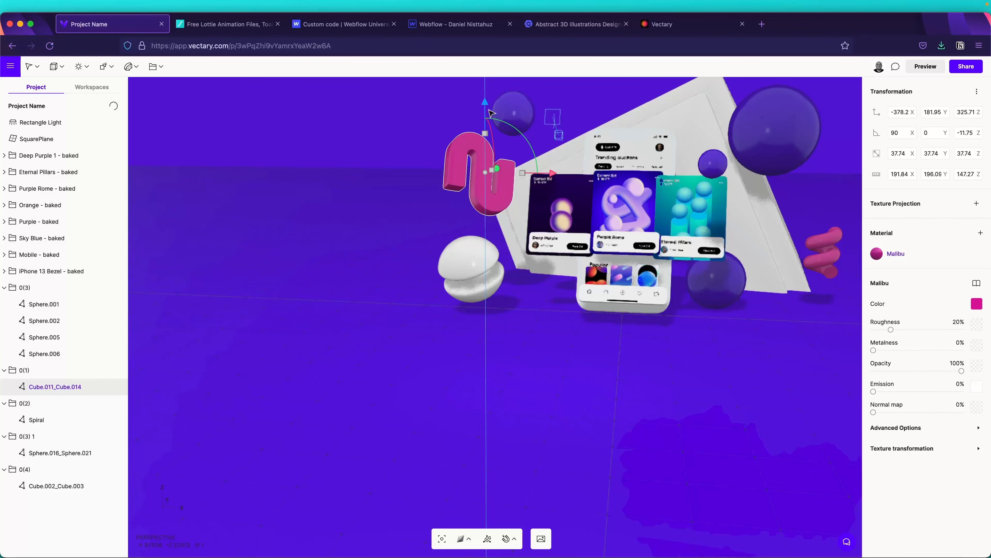
Recolor the curved shape beside the Deep Purple card with the purple sampled from the floor plane.
left_click(976, 304)
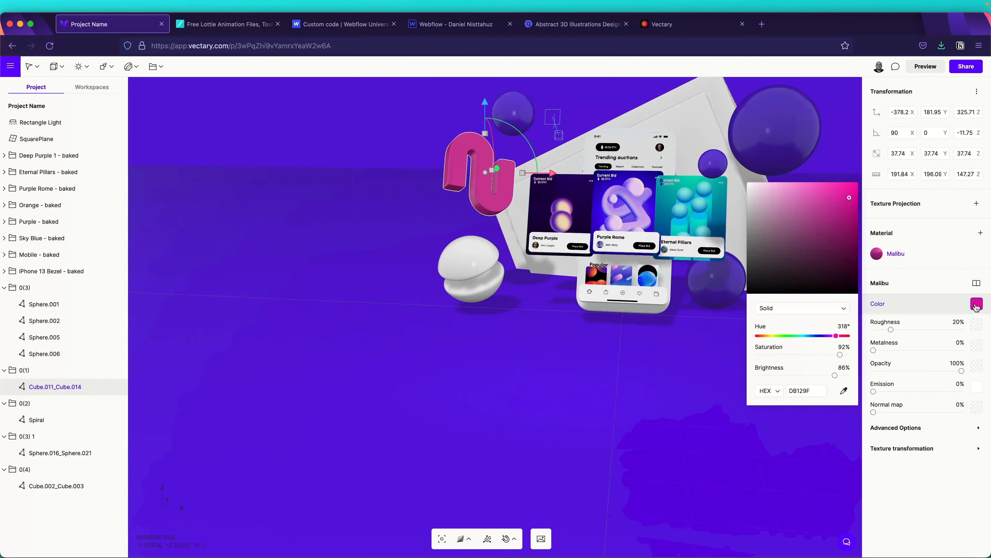
left_click(634, 370)
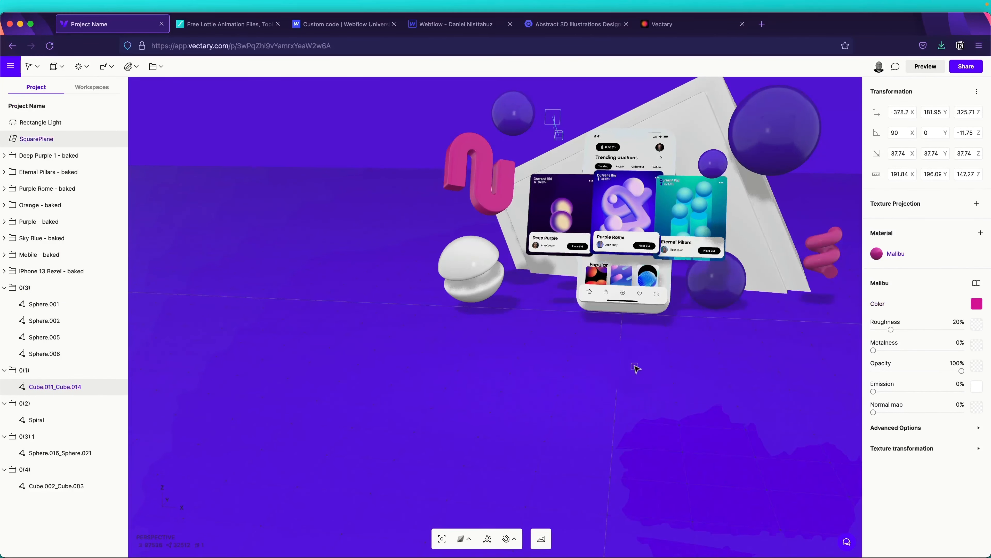
left_click(634, 367)
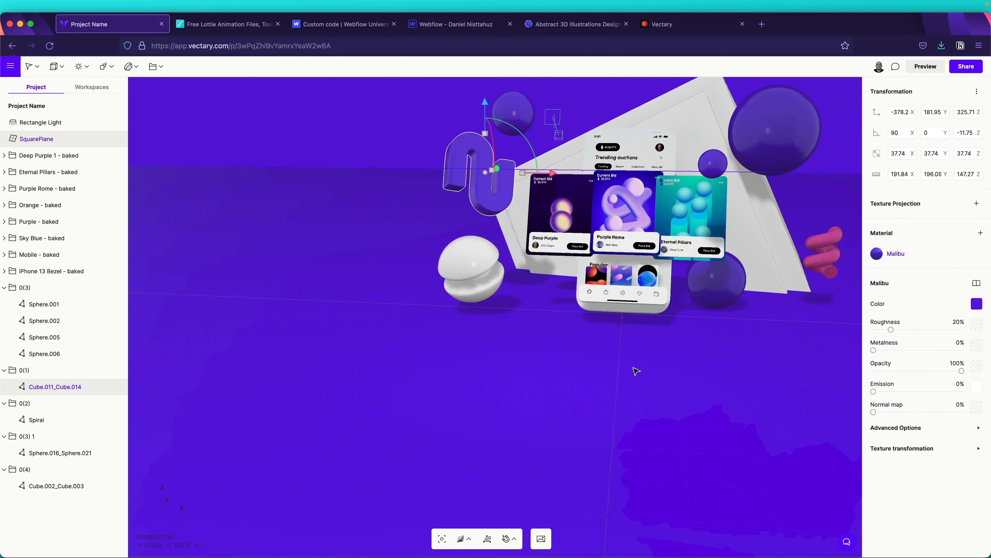
Recolor the large white stepped shape Cube.002_Cube.003 behind the phone with purple sampled from the floor.
left_click(466, 266)
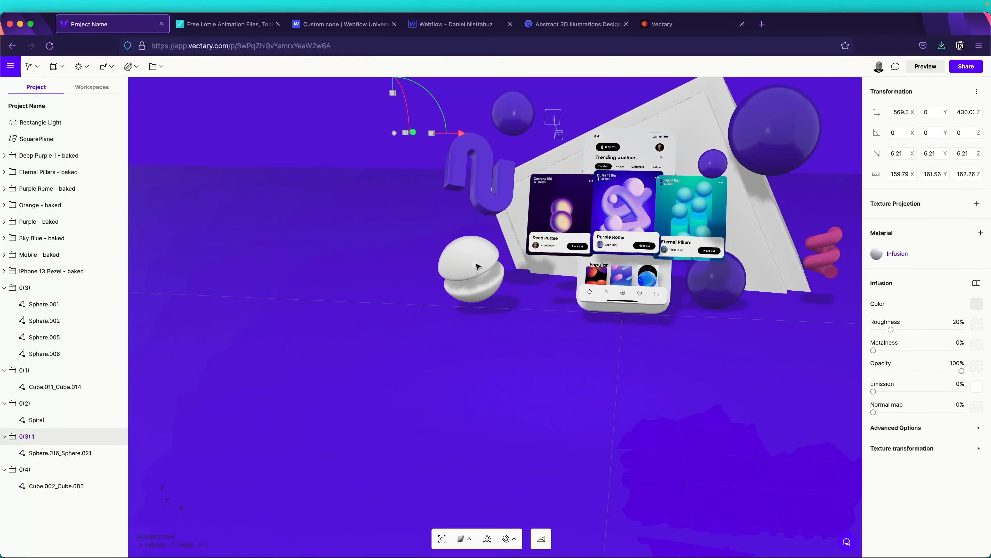
left_click(550, 288)
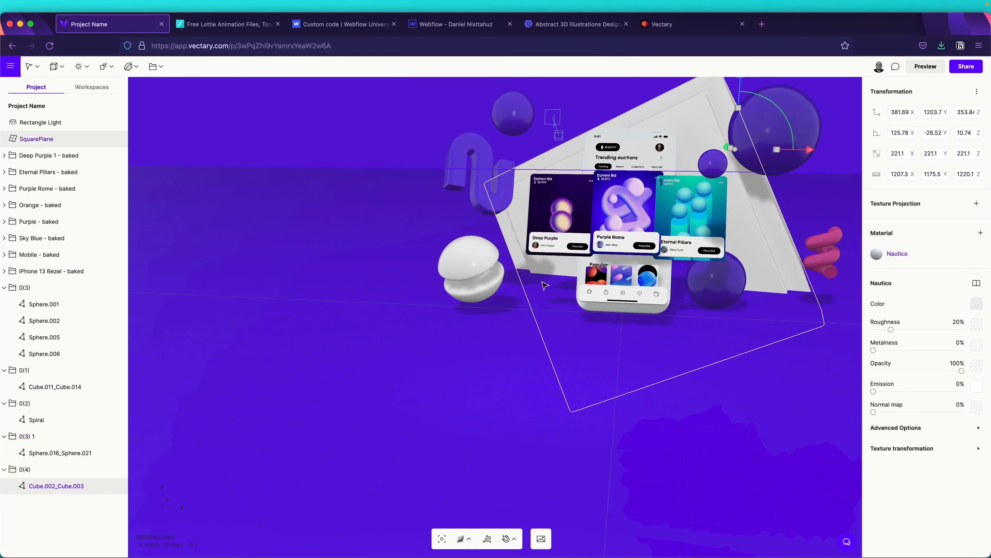
right_click_drag(698, 157, 722, 184)
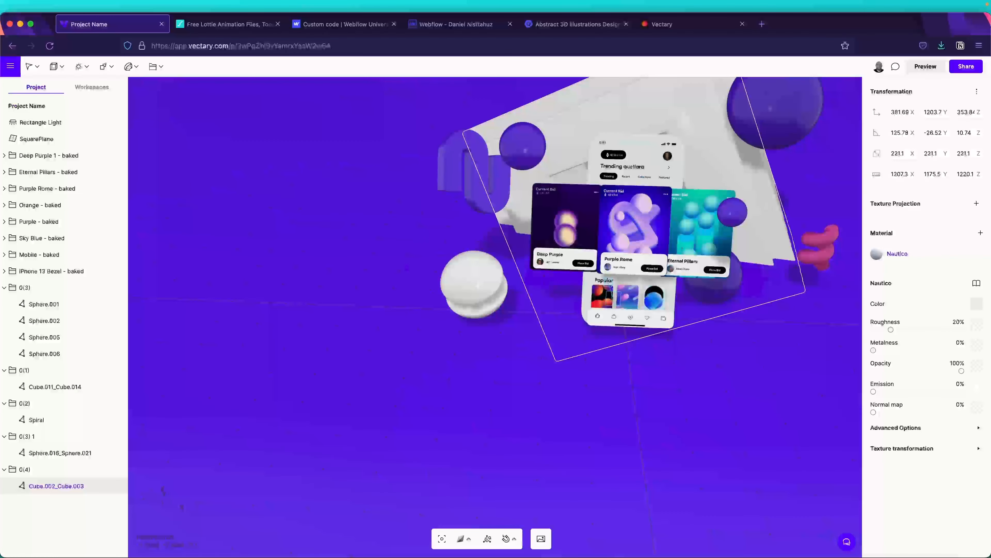
left_click(976, 303)
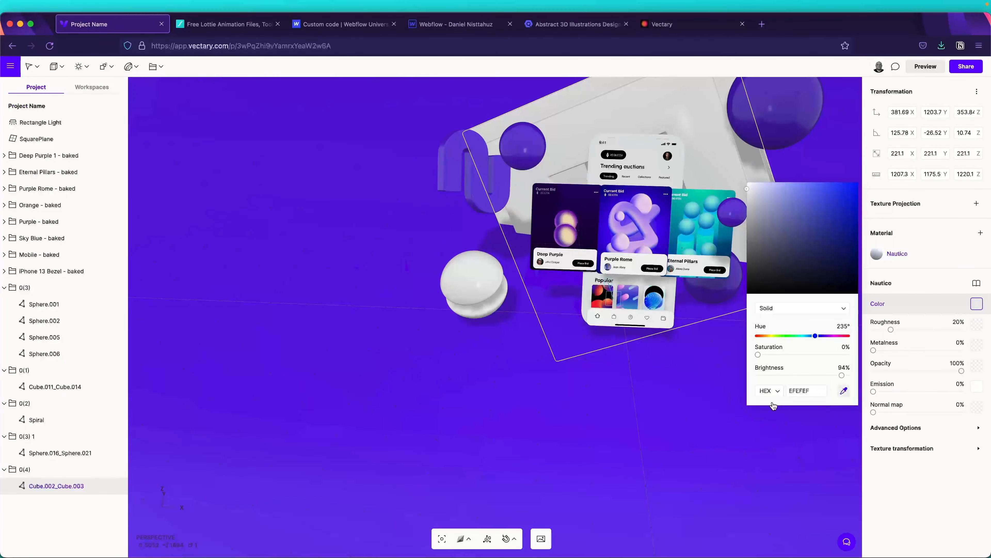
left_click(711, 404)
left_click(796, 346)
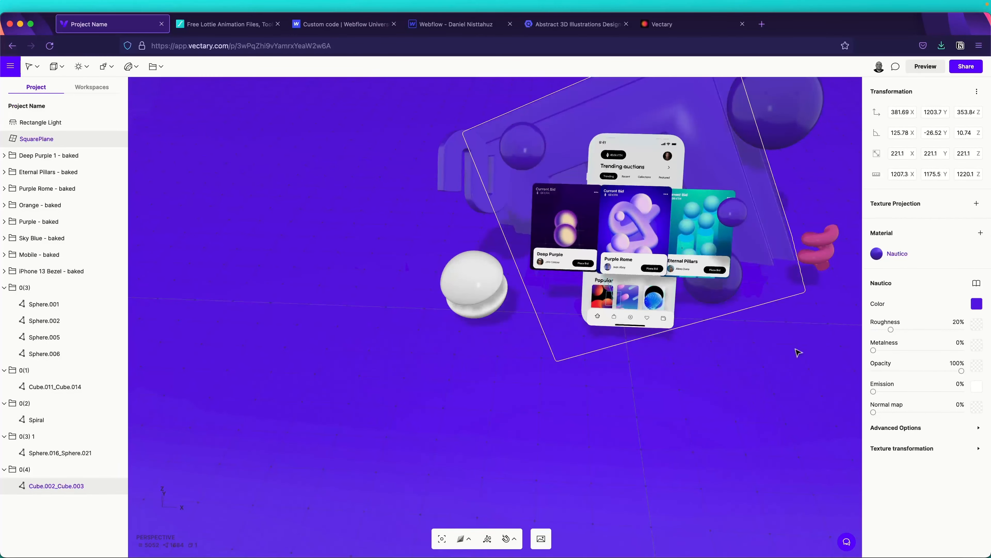
right_click_drag(791, 381, 714, 351)
left_click(737, 172)
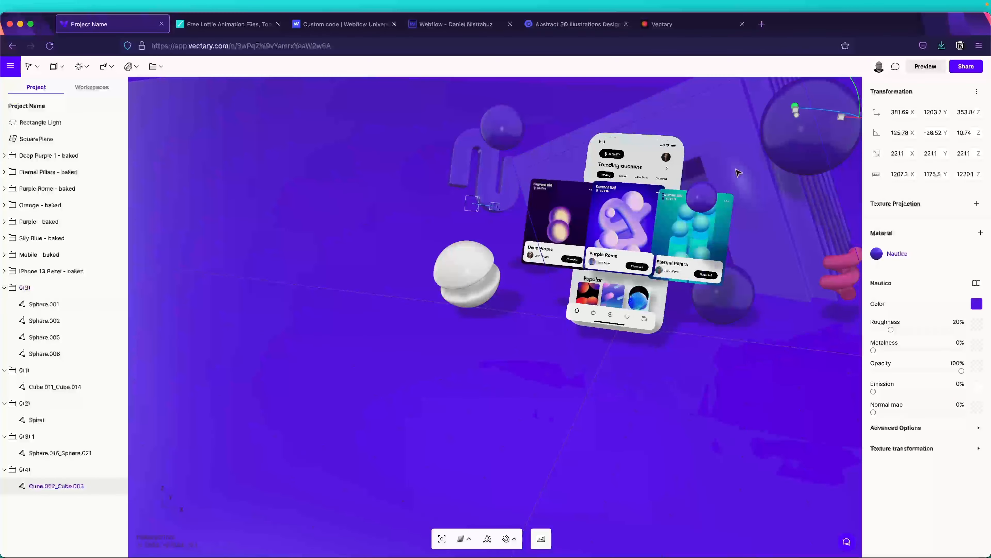
Recolor the pink spiral in the 0(2) group with purple sampled from the backdrop.
right_click_drag(785, 357, 855, 312)
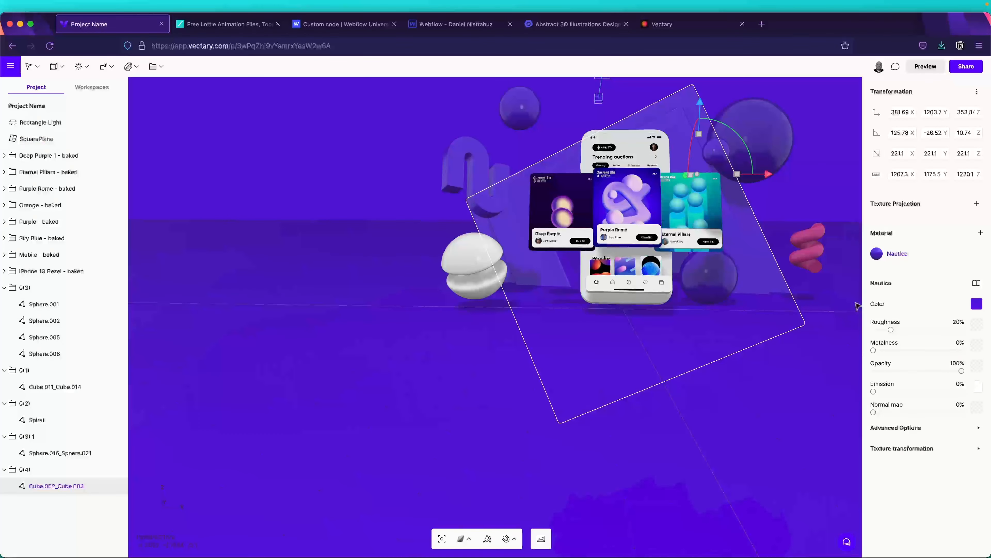
left_click(815, 245)
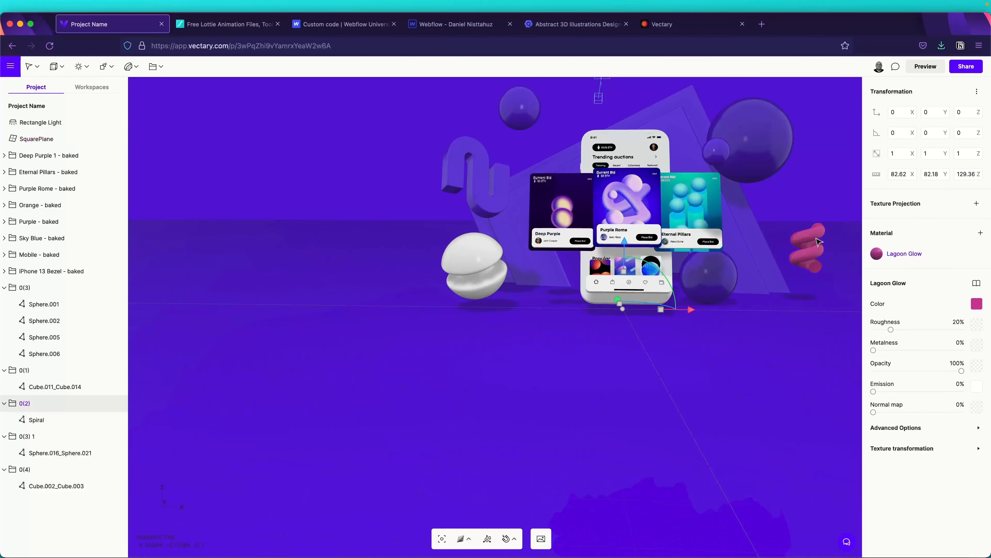
left_click(976, 303)
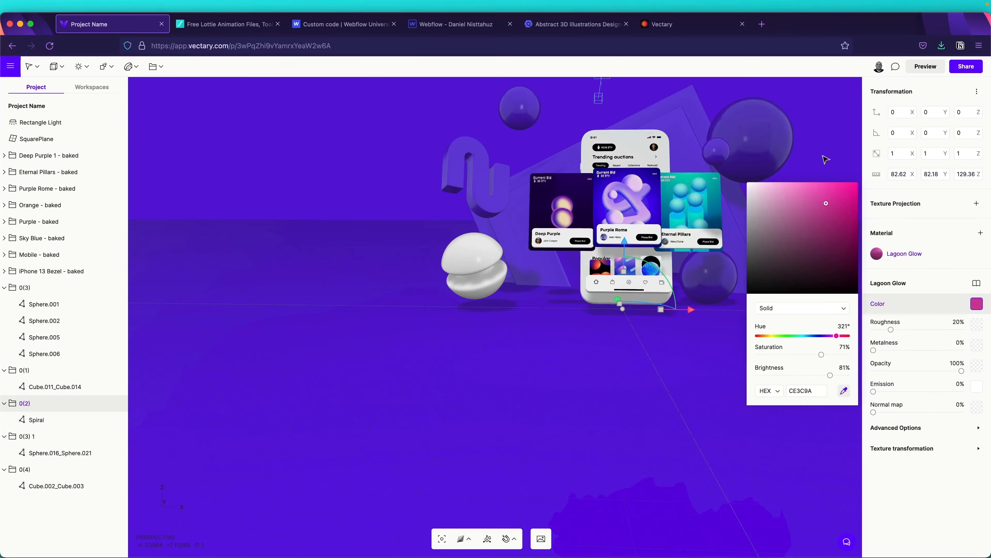
left_click(825, 165)
left_click(812, 191)
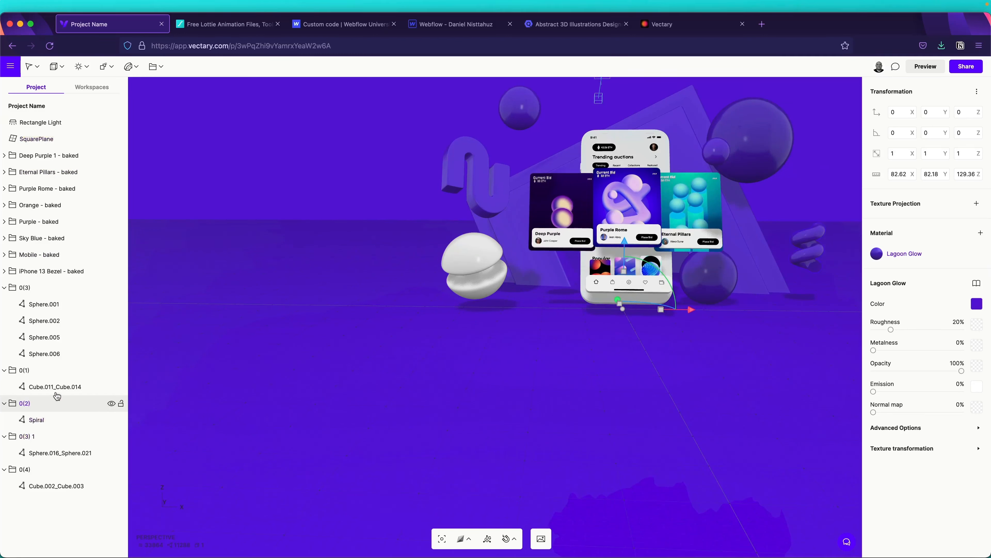
Recolor the white split sphere Sphere.016_Sphere.021 with purple sampled from the backdrop.
left_click(69, 455)
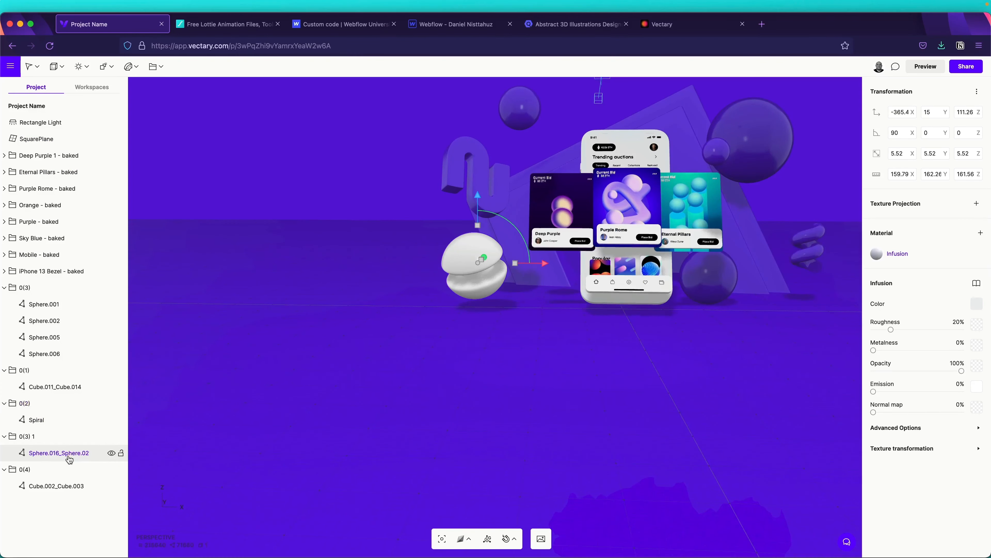
left_click(977, 304)
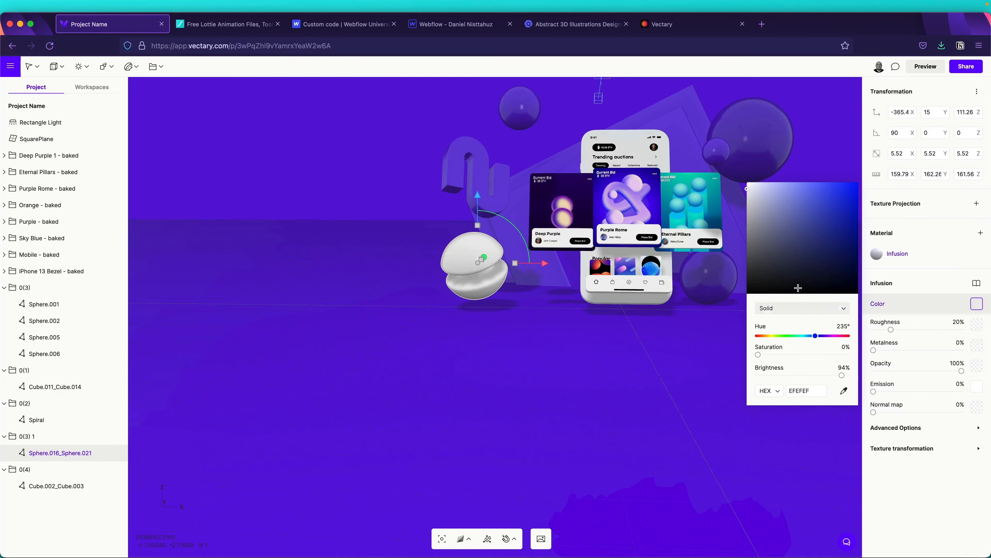
left_click(393, 213)
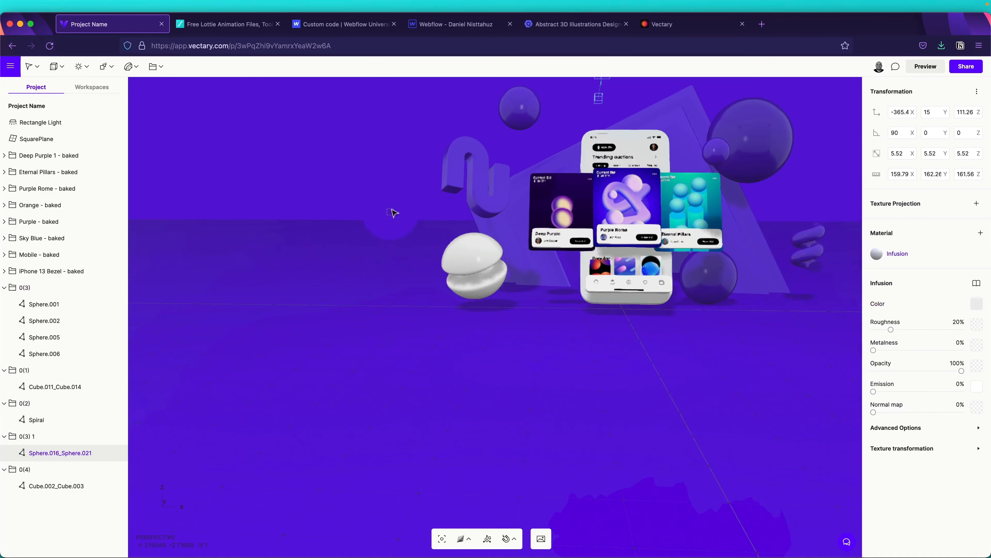
left_click(473, 270)
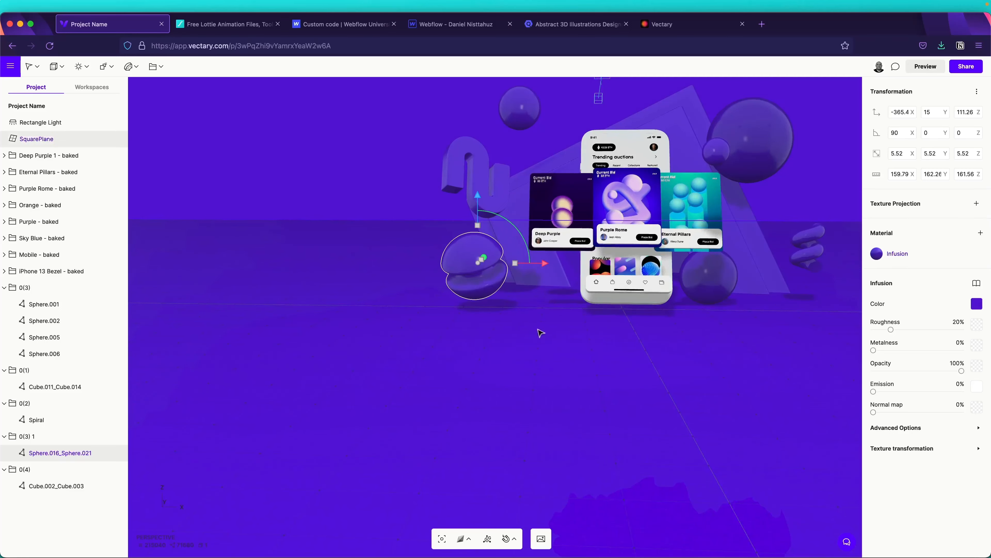
Move the large purple sphere Sphere.001 away from the phone to an X position of about 409.8.
left_click(725, 360)
left_click_drag(743, 362, 723, 348)
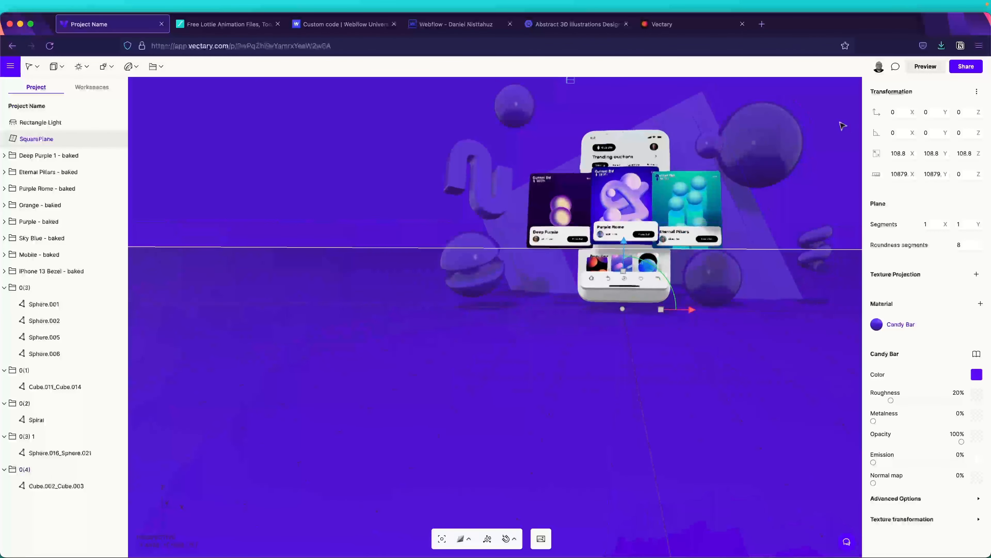
left_click(781, 135)
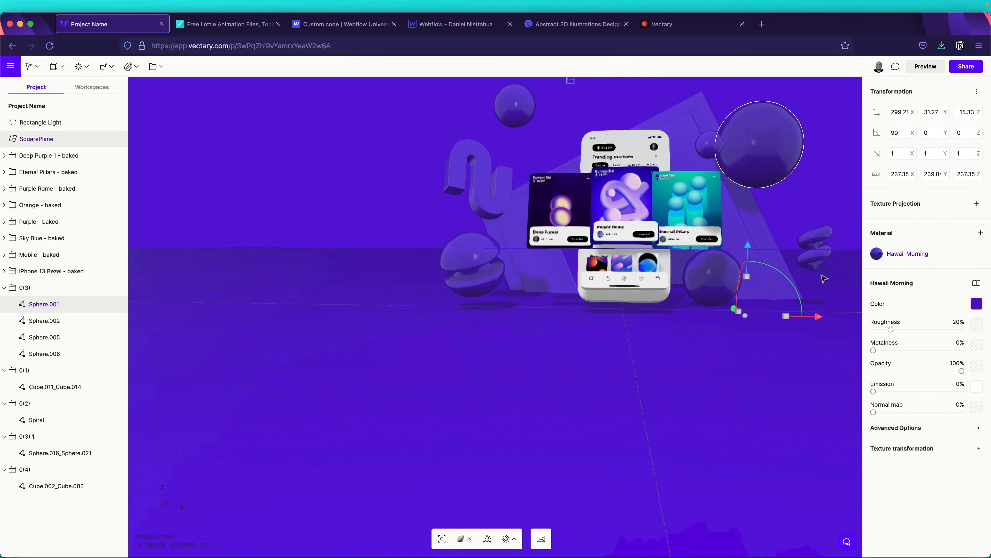
left_click_drag(811, 319, 738, 415)
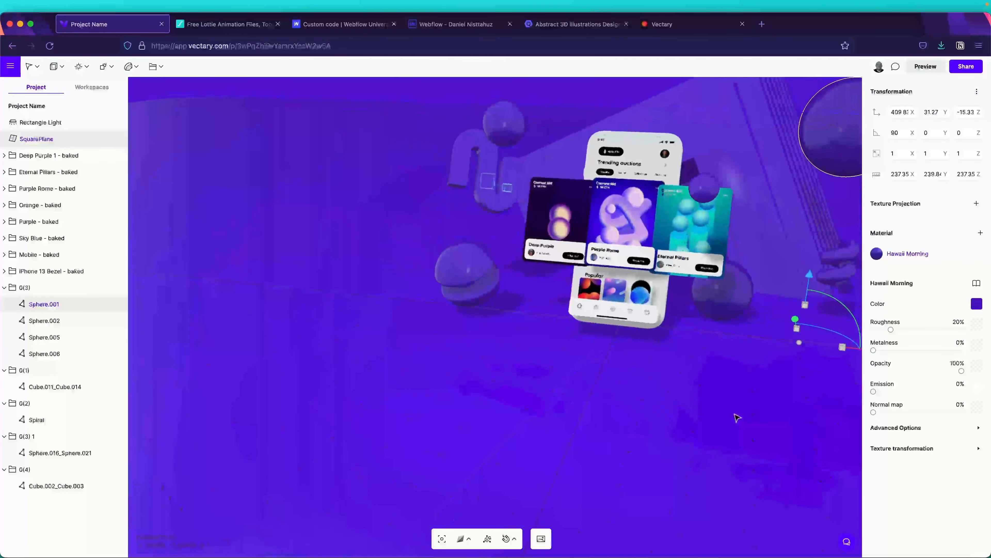
Add a camera from a view framing the phone and its surrounding shapes, and examine its placement in the scene.
key("space")
left_click_drag(747, 291, 640, 375)
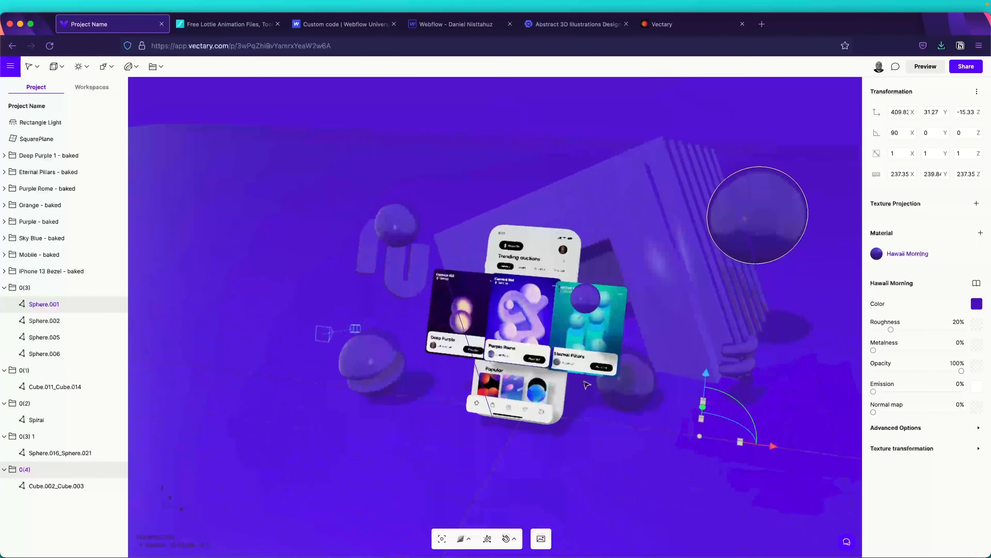
left_click_drag(764, 453, 720, 458)
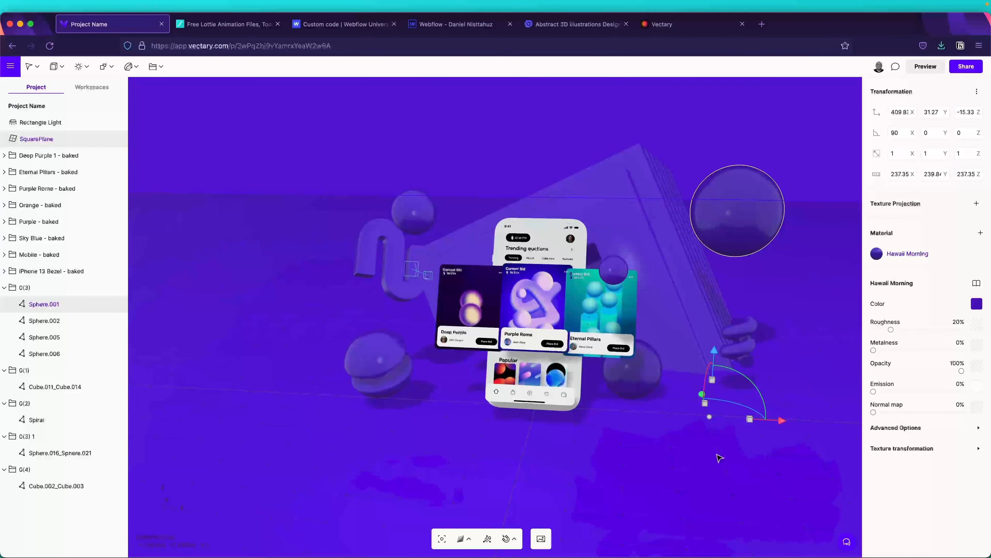
left_click(159, 67)
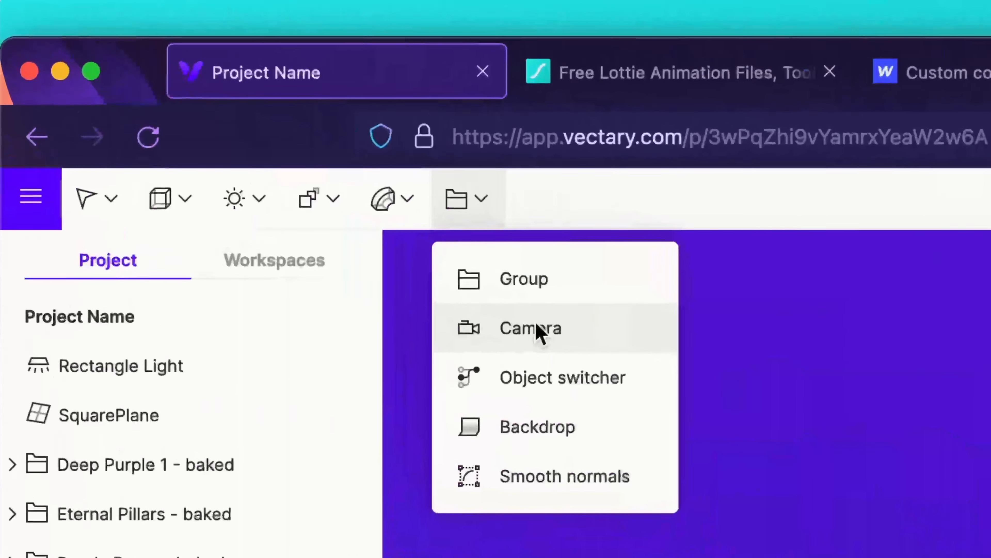
left_click(184, 110)
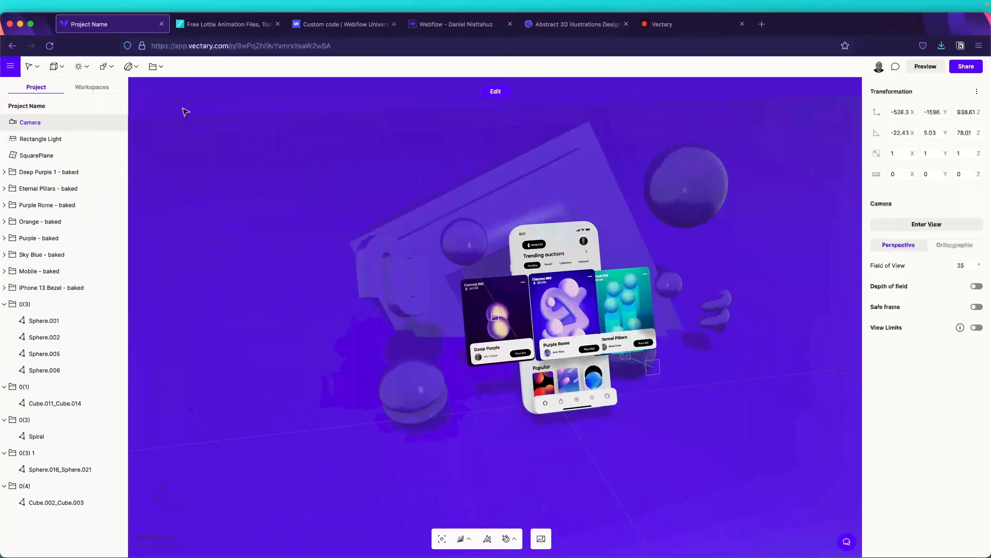
left_click_drag(270, 221, 571, 250)
scroll(571, 250, "down", 10)
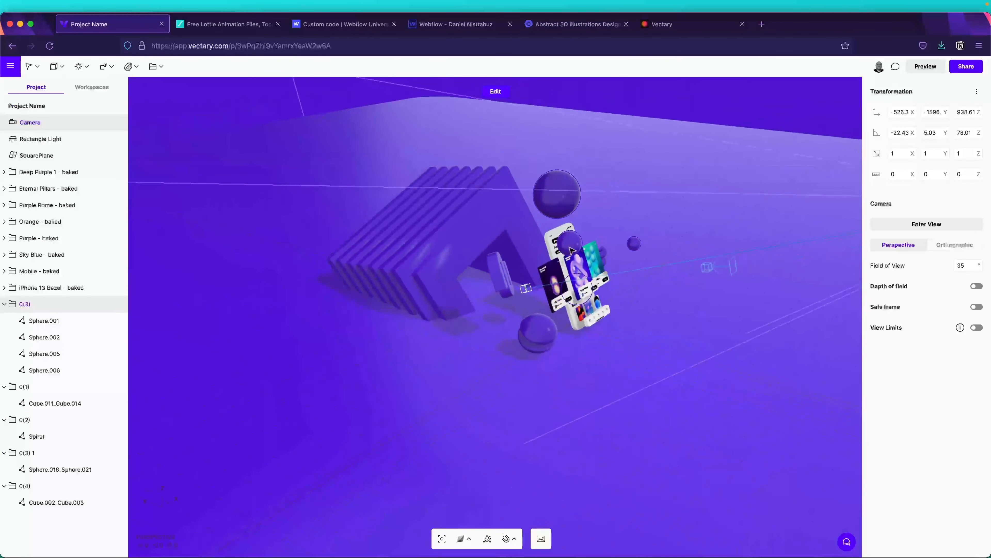
left_click_drag(570, 250, 392, 359)
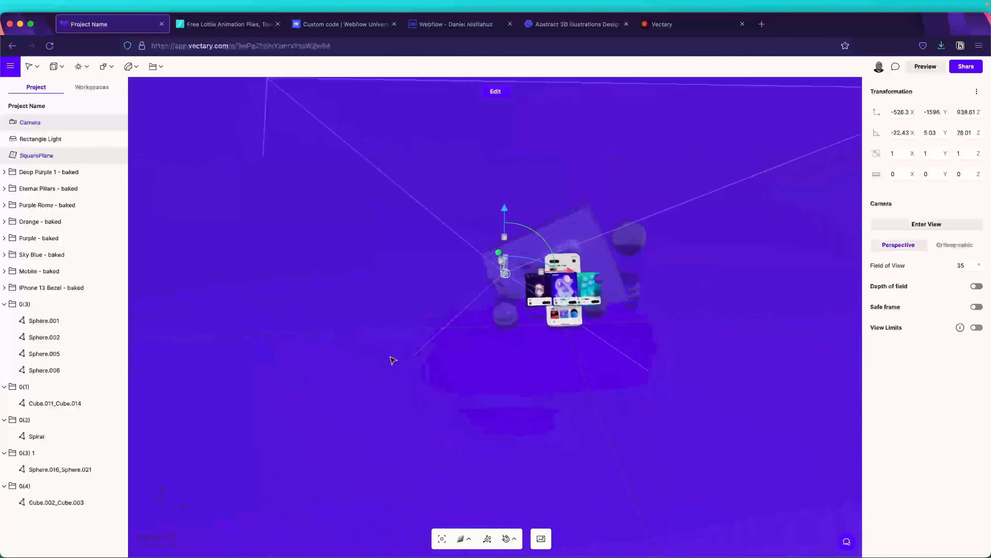
Look through the camera, reframe it onto the front of the phone and surrounding shapes, at about X 415.5 and Y -1699, and exit the camera view.
scroll(642, 332, "up", 5)
scroll(644, 332, "up", 4)
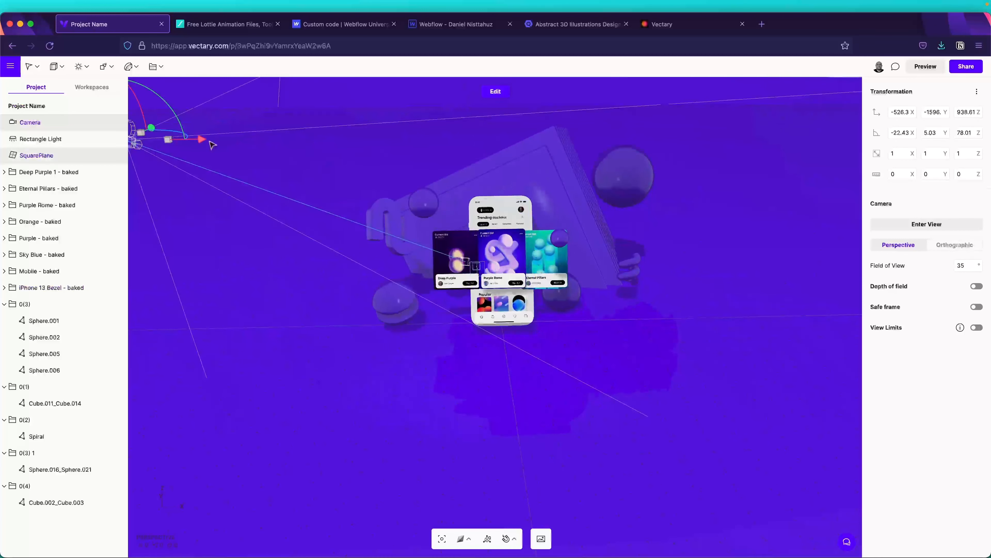
left_click_drag(562, 180, 647, 207)
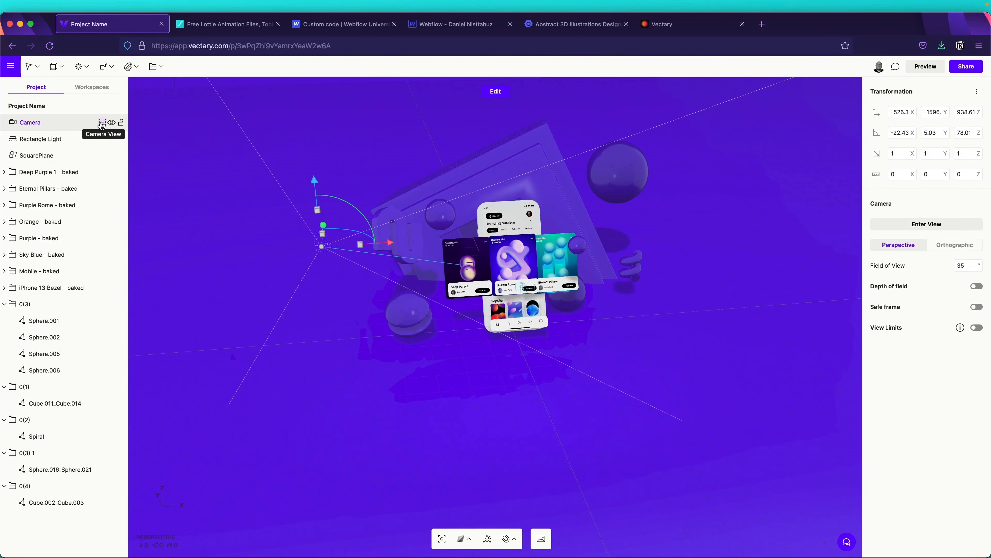
left_click(102, 124)
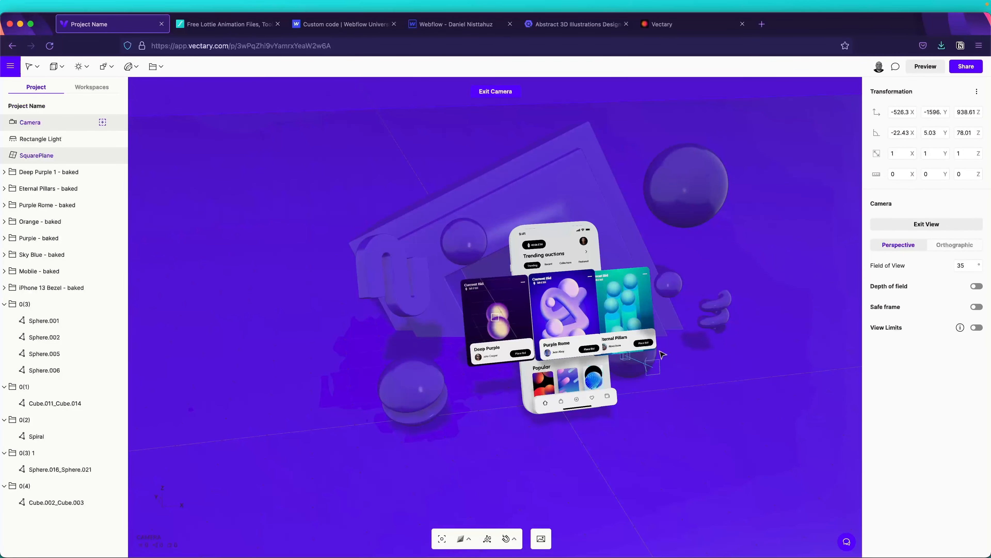
right_click_drag(717, 387, 563, 328)
mouse_move(693, 414)
right_mouse_down()
mouse_move(673, 397)
mouse_move(688, 398)
right_mouse_up()
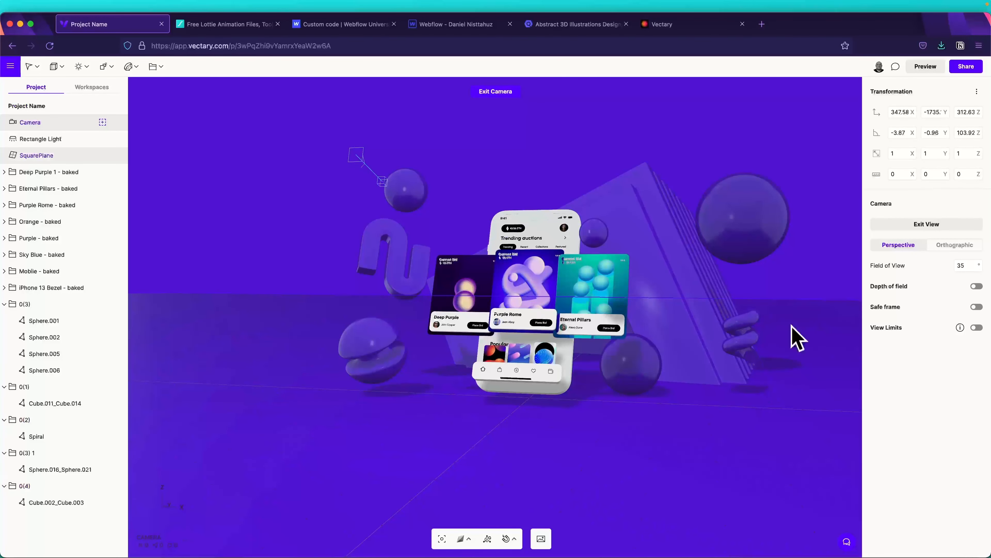
right_click_drag(804, 303, 822, 322)
right_click_drag(744, 414, 715, 405)
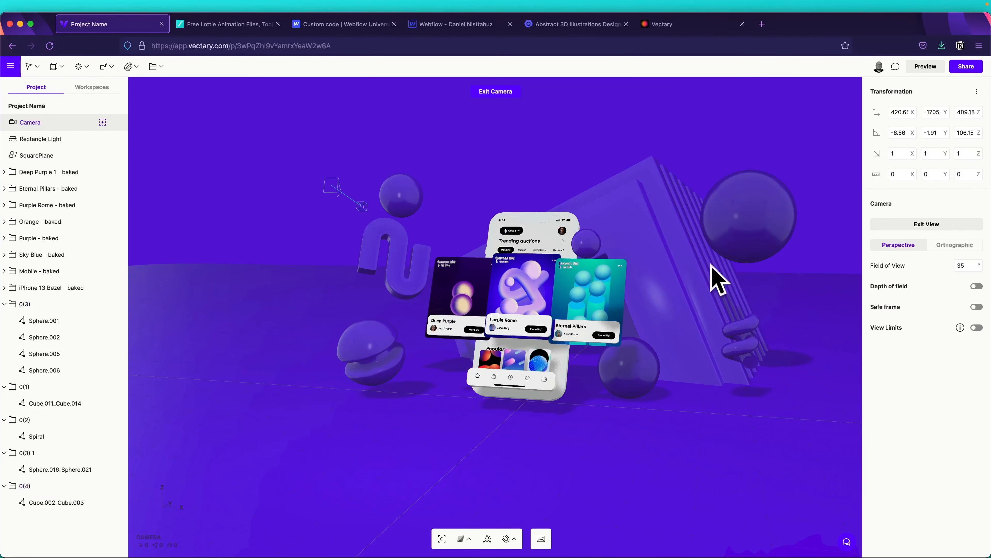
right_click_drag(536, 135, 537, 139)
left_click(504, 96)
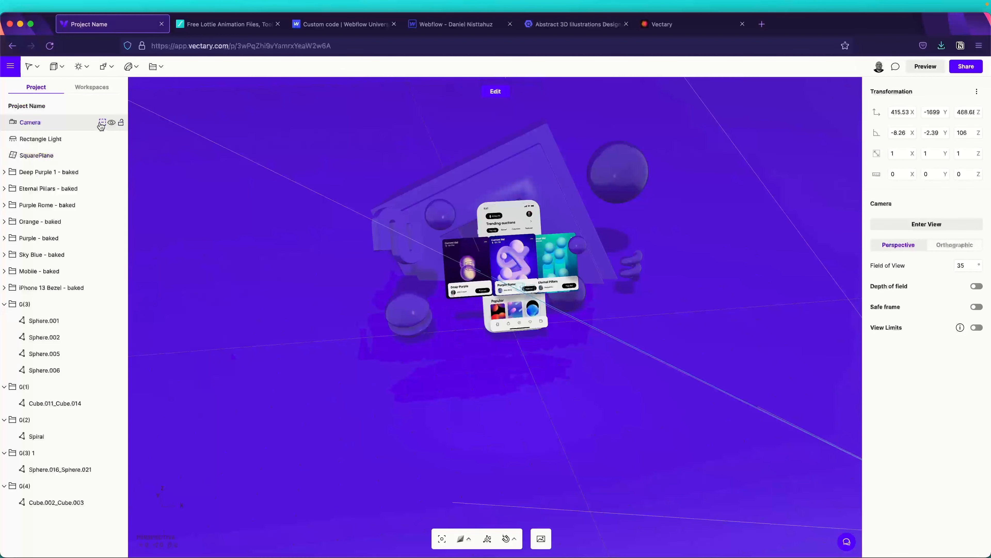
Re-enter the camera view, refine the framing to about X 315, Y -1739, Z 381.7, and download it as an image.
left_click(102, 123)
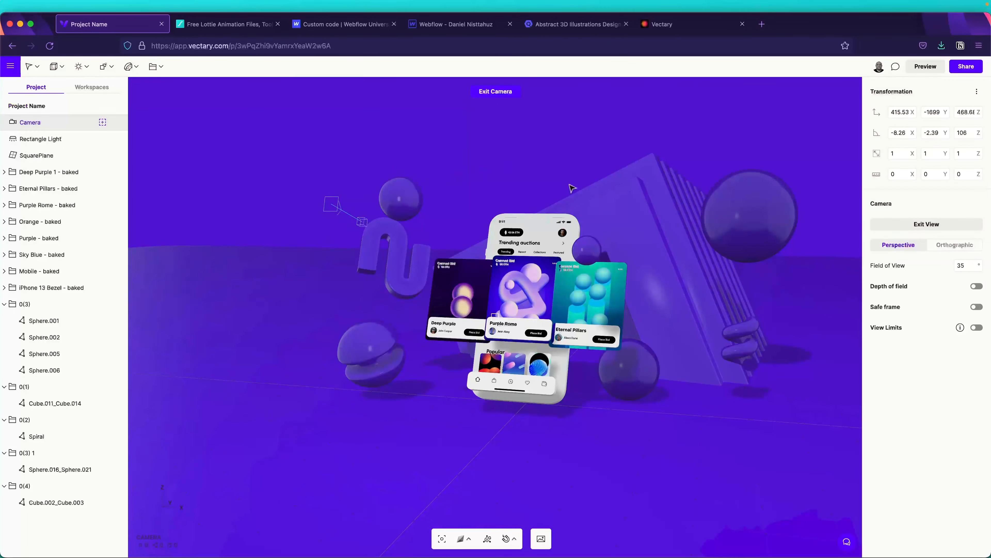
mouse_move(543, 170)
right_mouse_down()
mouse_move(625, 147)
mouse_move(524, 153)
mouse_move(628, 166)
mouse_move(545, 172)
mouse_move(558, 181)
right_mouse_up()
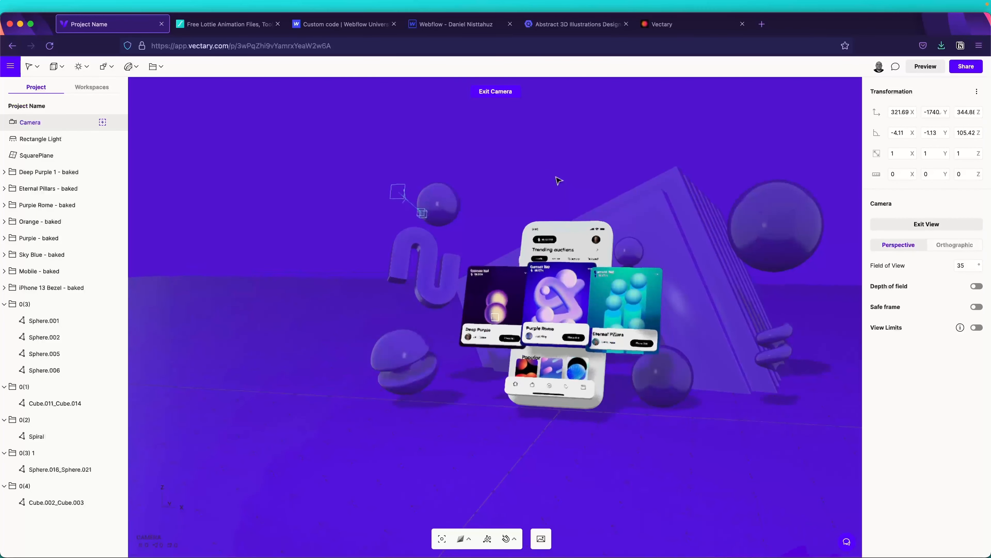
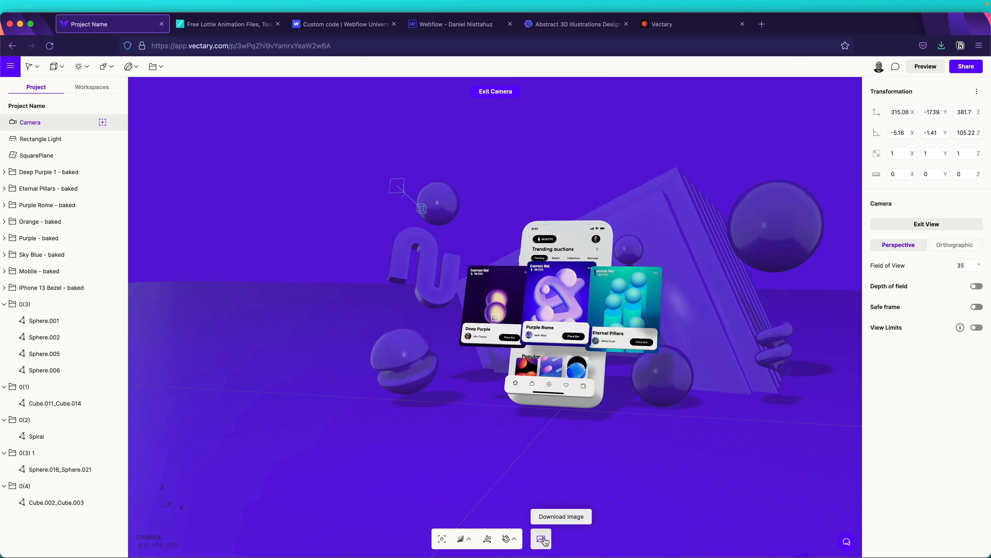
left_click(541, 539)
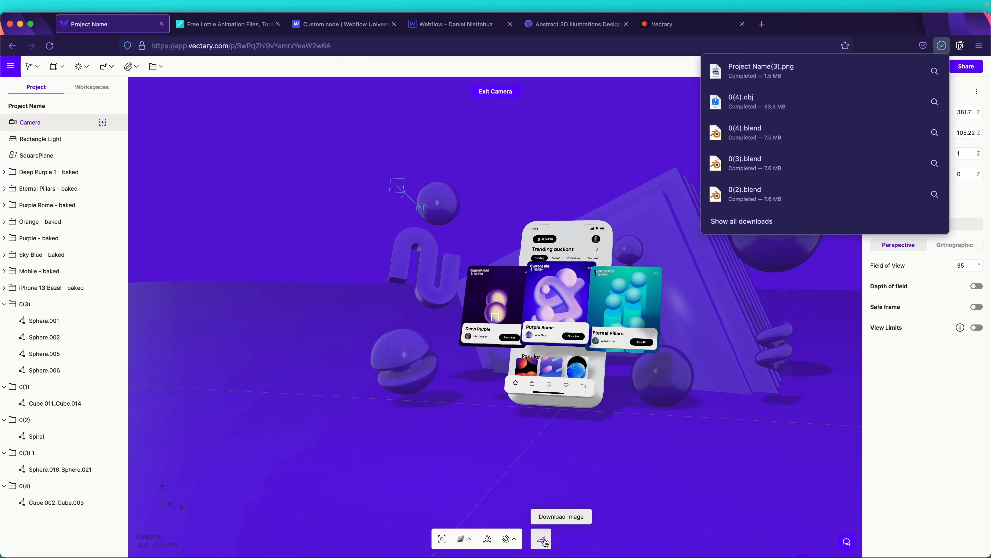
left_click(652, 148)
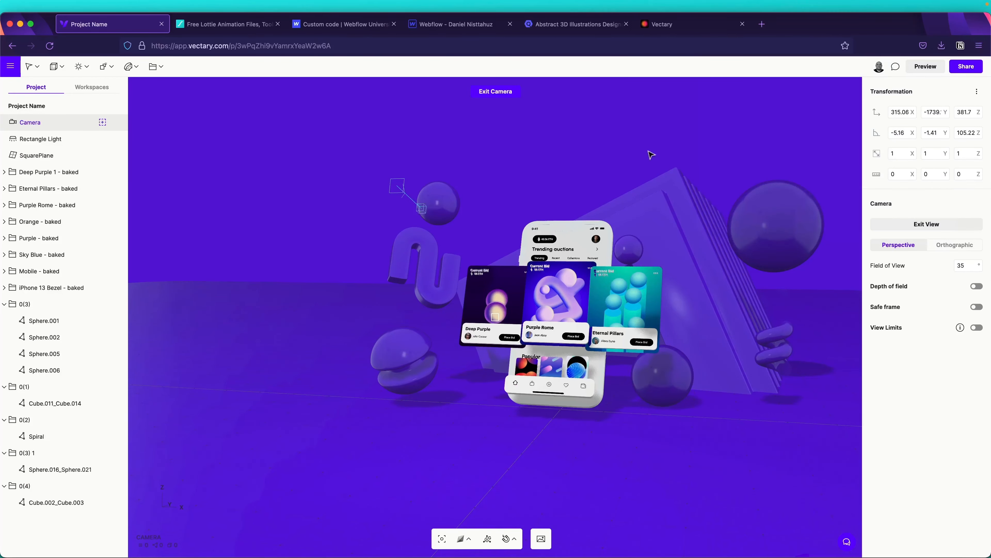
Switch to the Vectary X LottieFiles design in Figma and duplicate the 1440 × 1024 Final Web frame beside the original.
key("ctrl+Up")
left_click(465, 283)
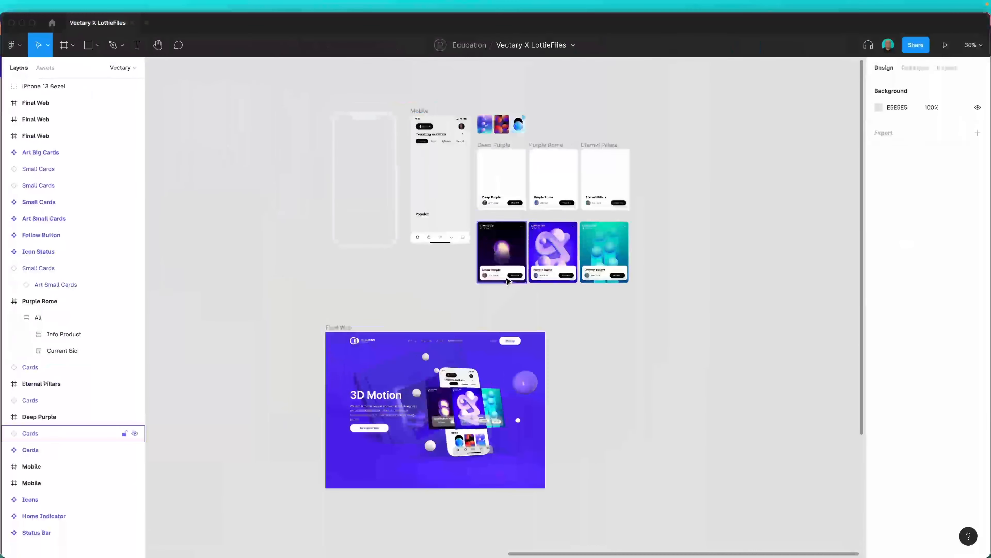
scroll(503, 292, "down", 5, "ctrl")
scroll(503, 292, "right", 1)
scroll(503, 292, "up", 1)
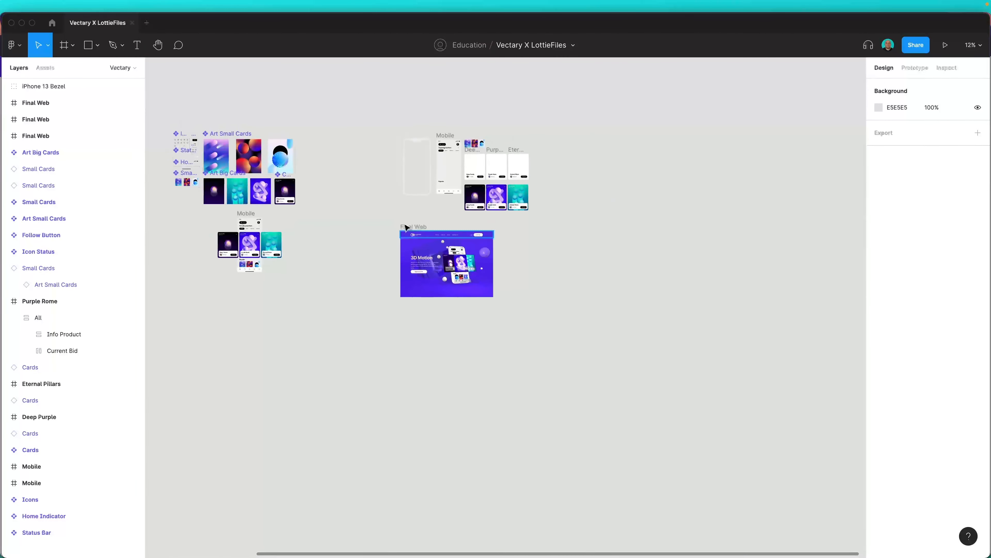
scroll(405, 226, "up", 5, "ctrl")
left_click(421, 238)
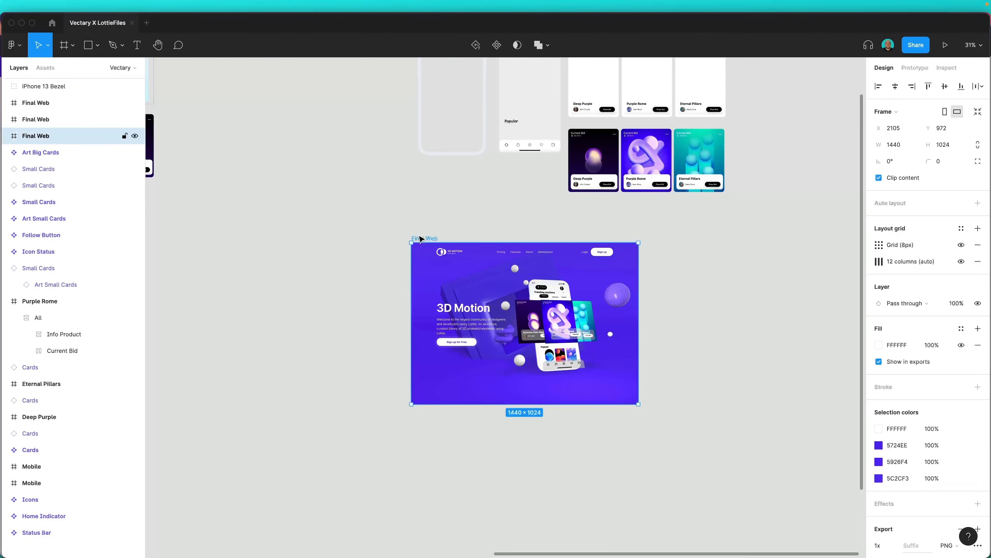
left_click_drag(421, 238, 705, 240, "alt")
scroll(684, 261, "right", 8)
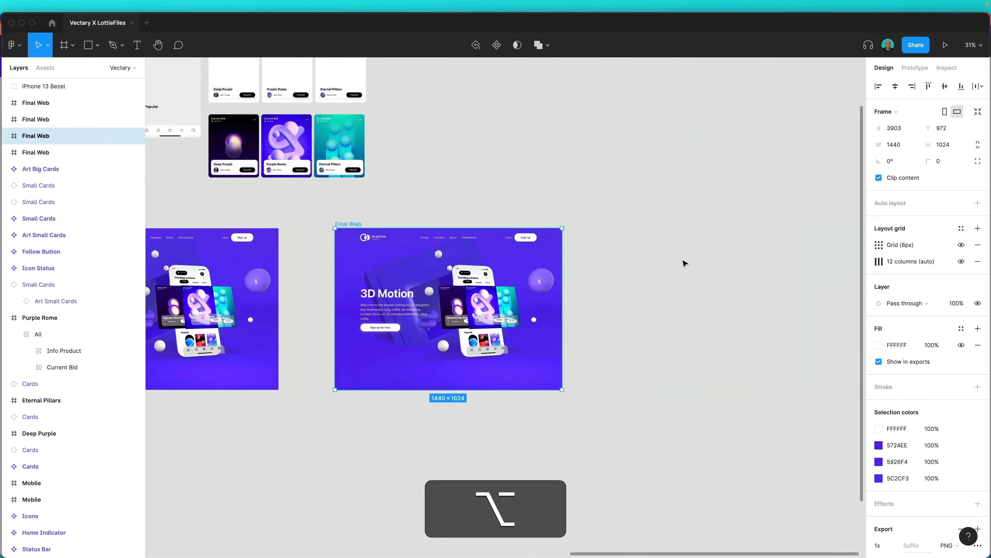
Delete both Project Name copy images from the duplicated Final Web frame and shift the frame slightly farther from the original.
left_click(5, 137)
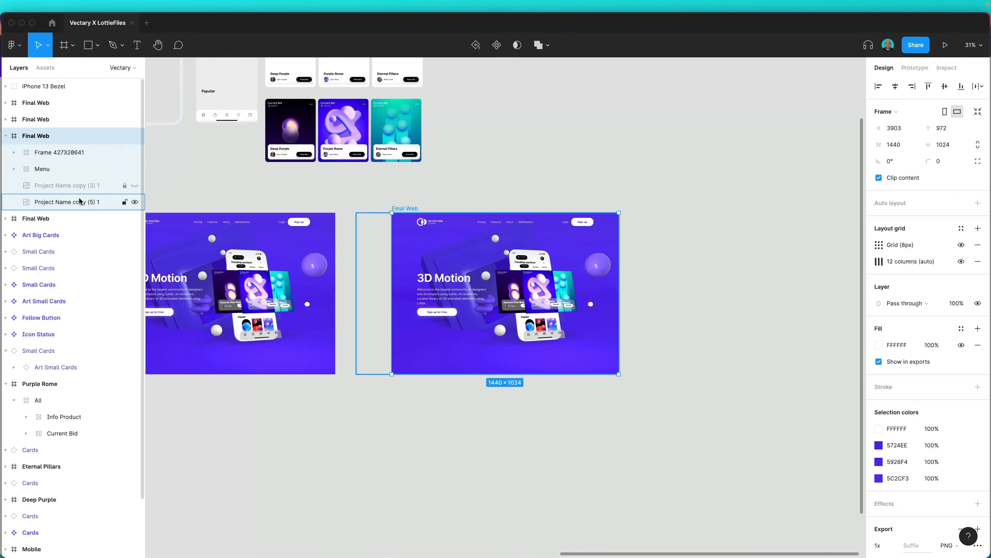
left_click(94, 202)
key("BackSpace")
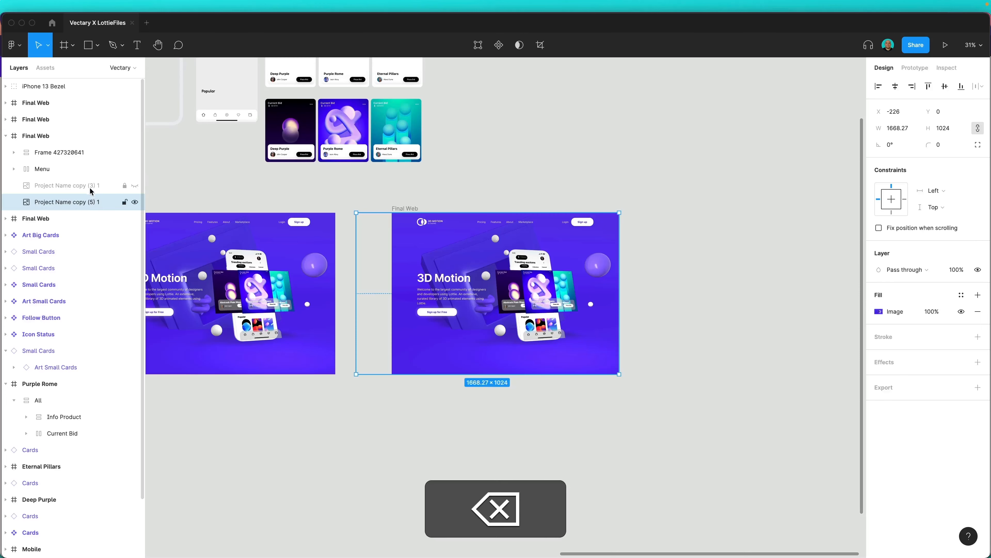
left_click(89, 186)
key("BackSpace")
left_click_drag(402, 210, 414, 209)
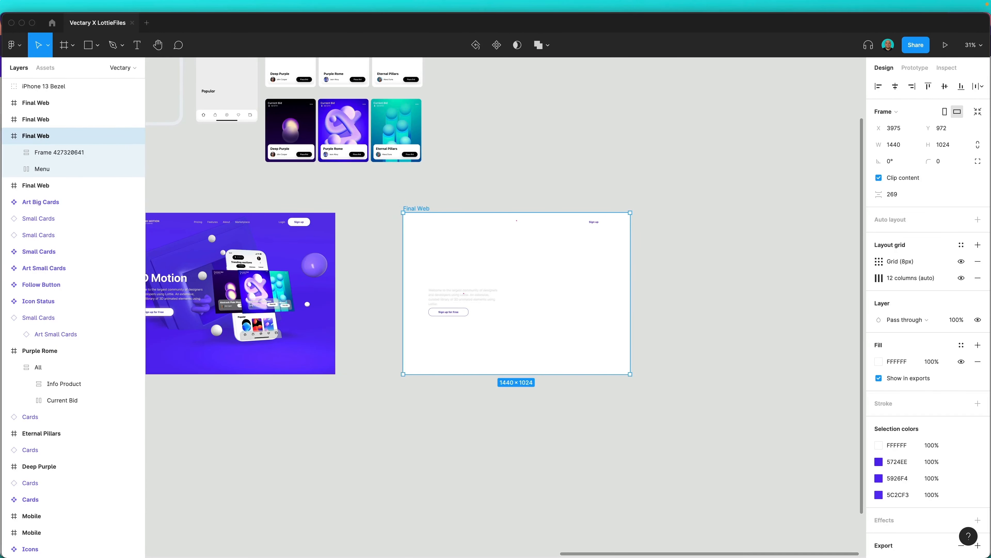
Place the downloaded Project Name(3) image in the empty Final Web frame, scaled to about 2152 × 1407 and behind the text and menu.
left_click_drag(859, 297, 457, 292)
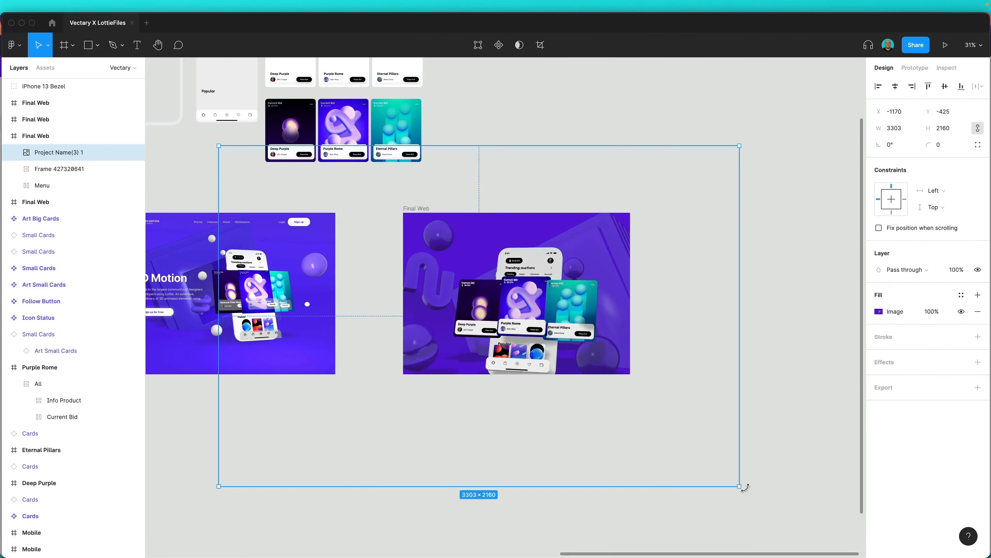
key("k")
left_click_drag(739, 487, 678, 433)
left_click_drag(571, 336, 539, 315)
right_click(564, 320)
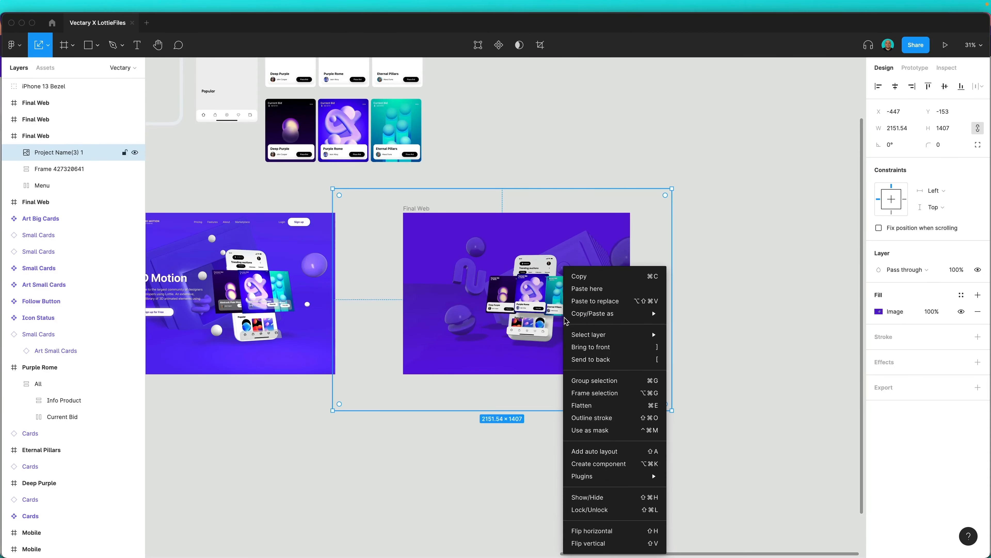
left_click(615, 360)
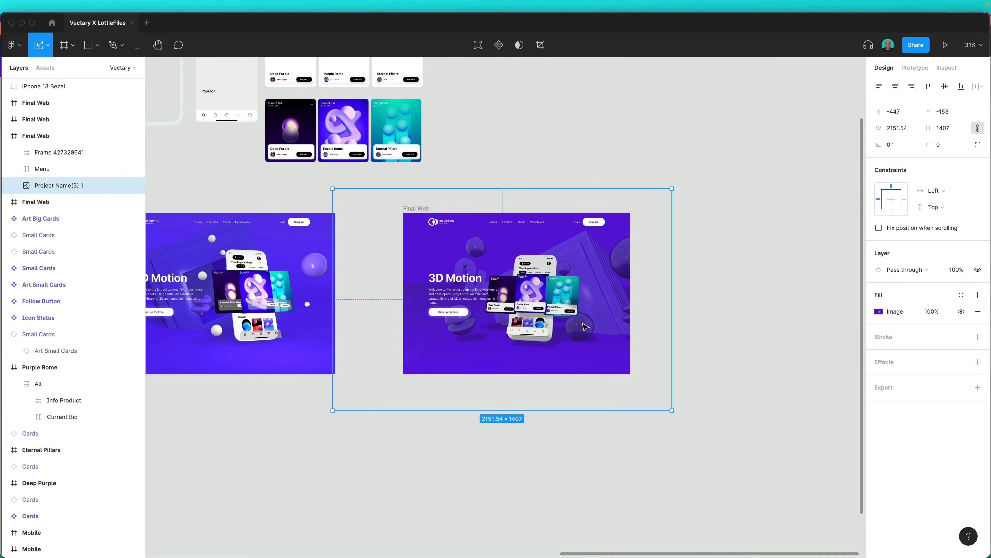
Scale the background render to about 1951 × 1276 and reposition it within the Final Web frame behind the headline.
left_click_drag(671, 410, 640, 385)
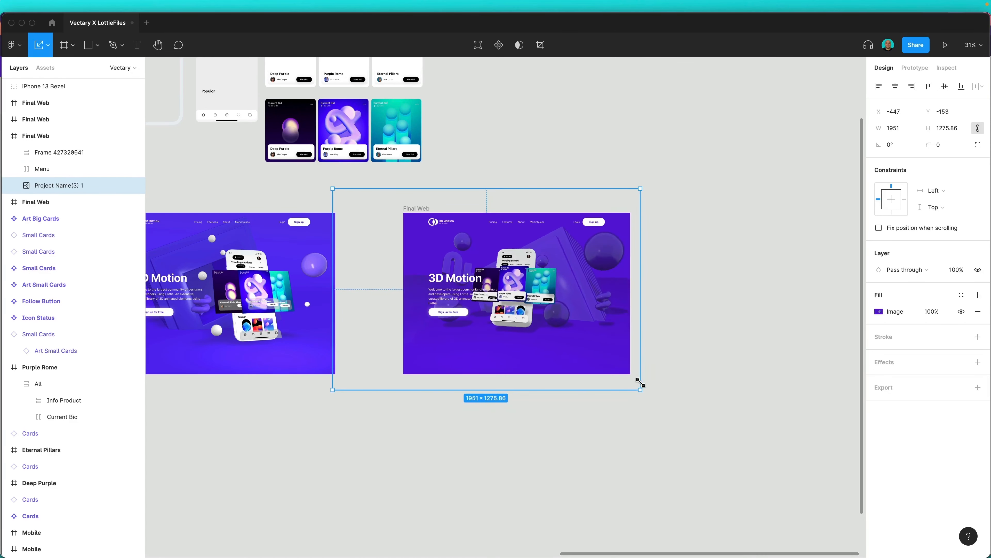
left_click_drag(568, 314, 582, 332)
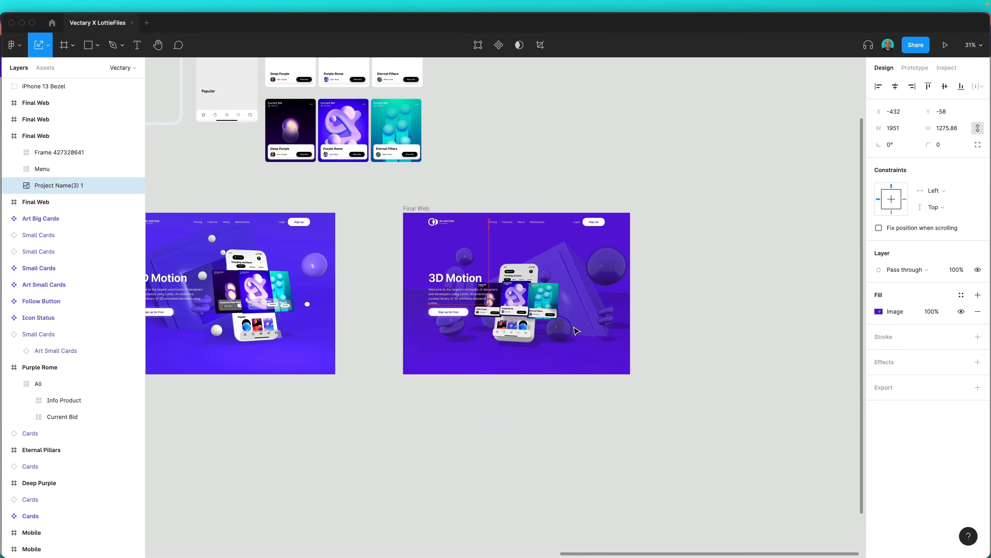
left_click(733, 314)
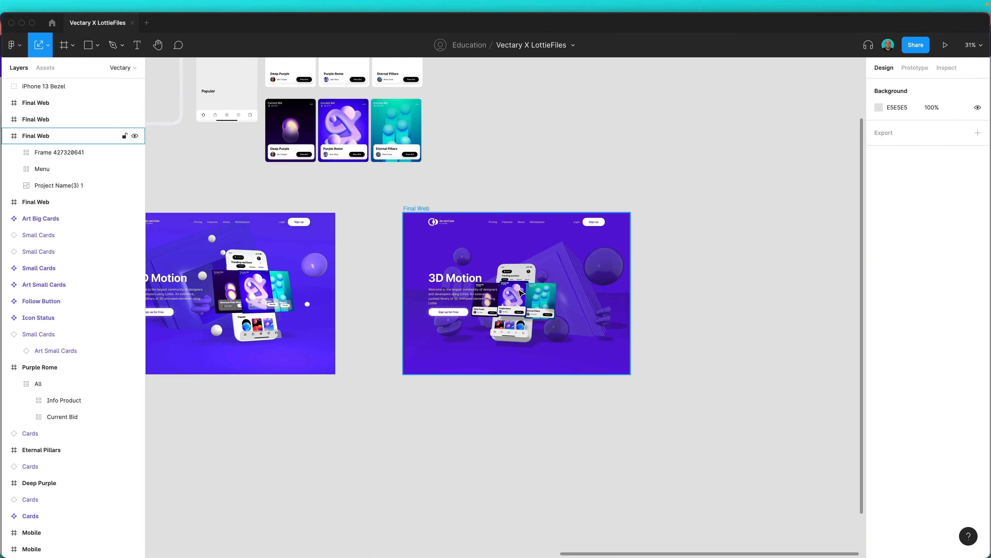
scroll(516, 297, "up", 10, "ctrl")
scroll(516, 297, "down", 2, "ctrl")
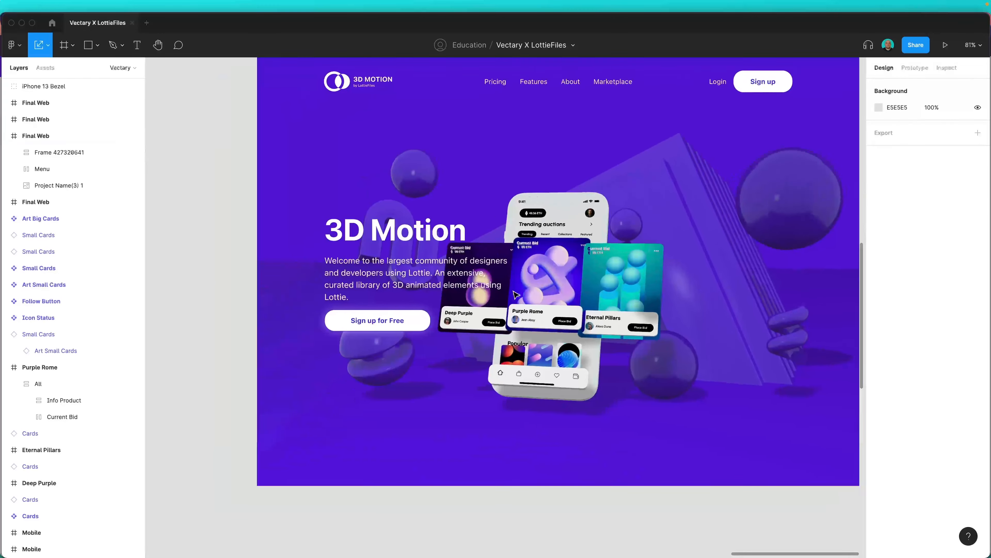
scroll(536, 298, "right", 8)
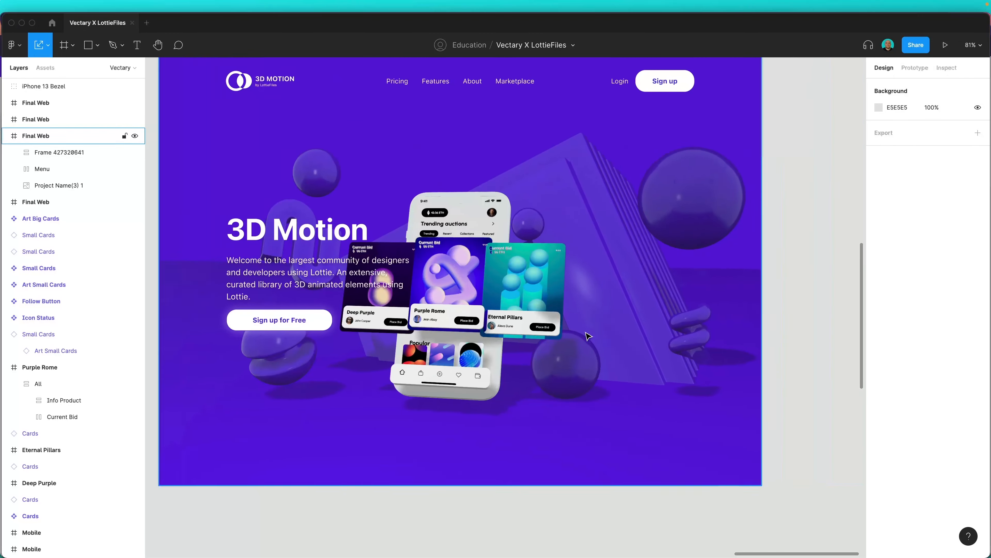
scroll(744, 311, "left", 2)
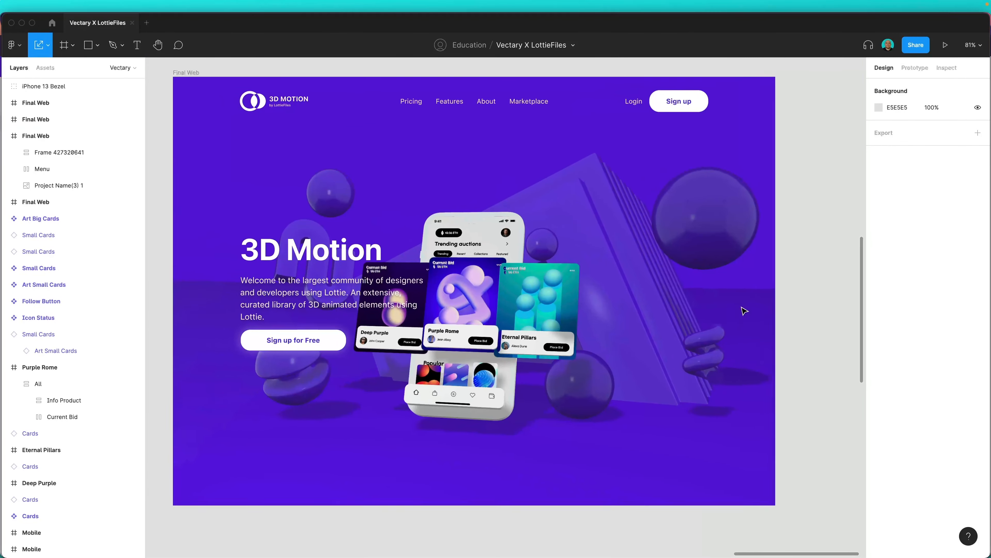
Move the new Final Web frame farther away from the original web design, past an X position of 4197.
scroll(585, 295, "down", 5, "ctrl")
left_click(582, 284)
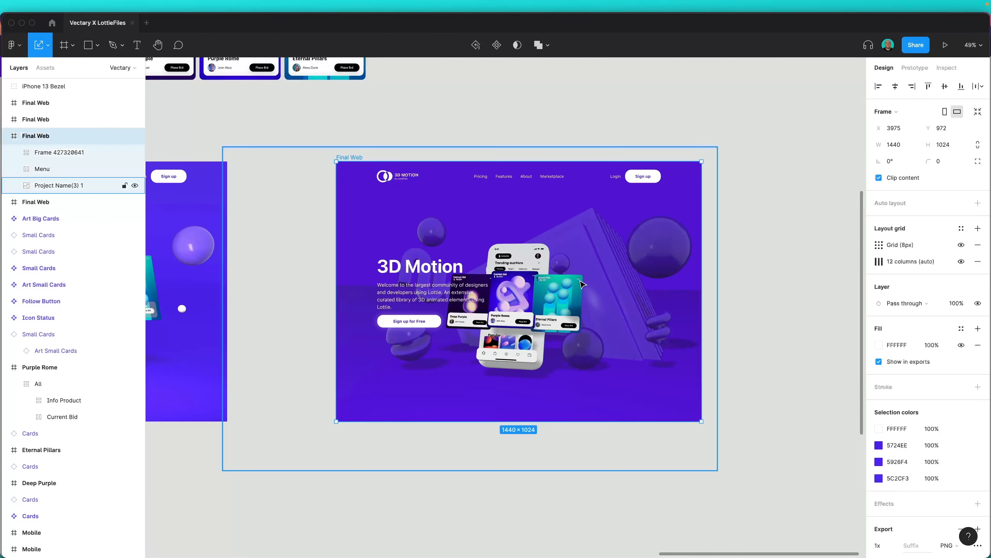
left_click_drag(572, 293, 629, 293)
left_click(801, 265)
left_click(713, 268)
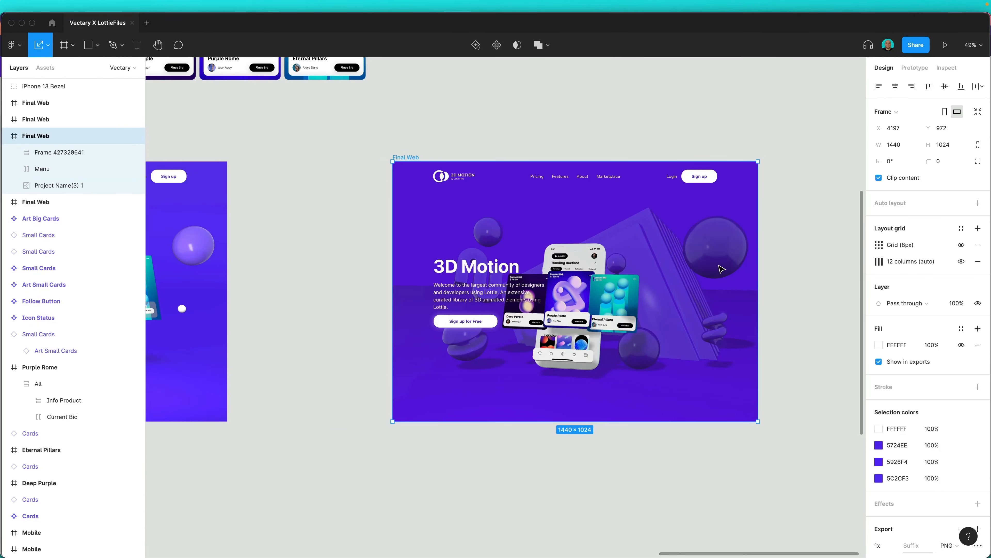
left_click_drag(716, 270, 729, 269)
left_click(786, 227)
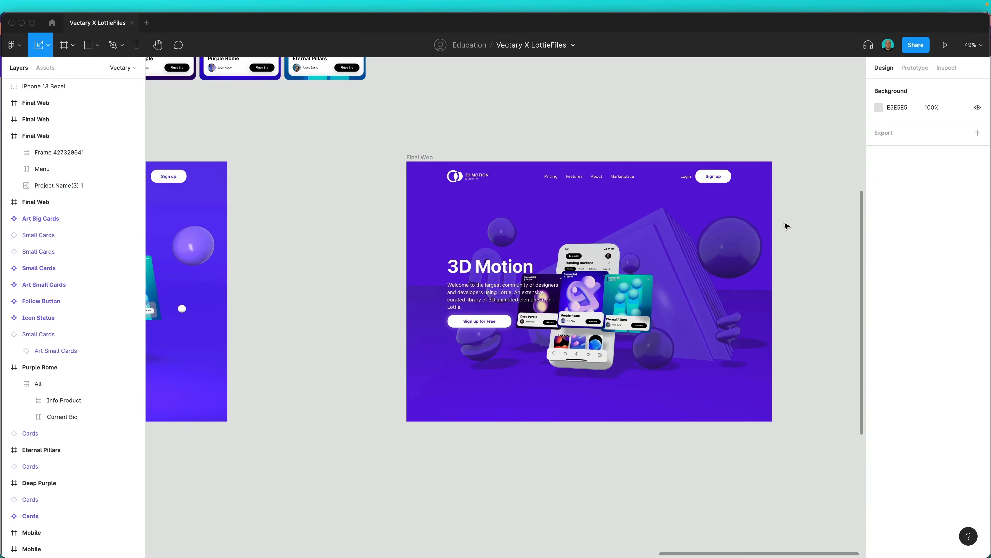
Switch back to the Vectary project, preview the scene through the camera, and exit the preview.
key("ctrl+Up")
left_click(556, 330)
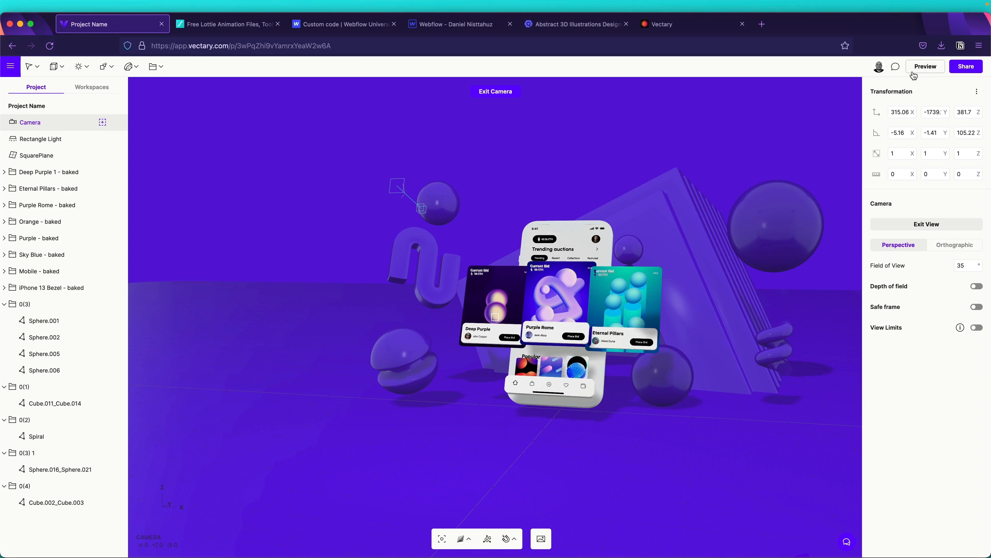
left_click(931, 69)
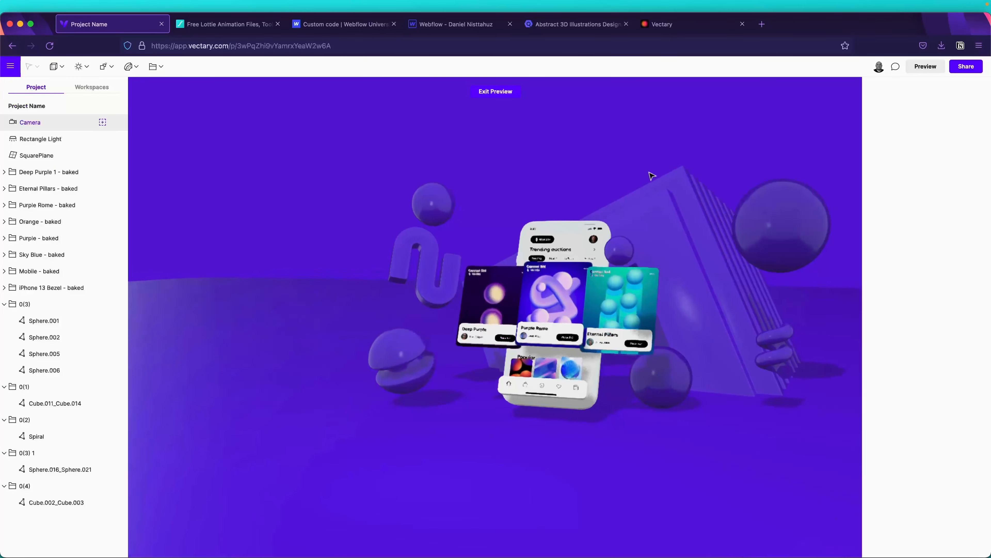
left_click(494, 91)
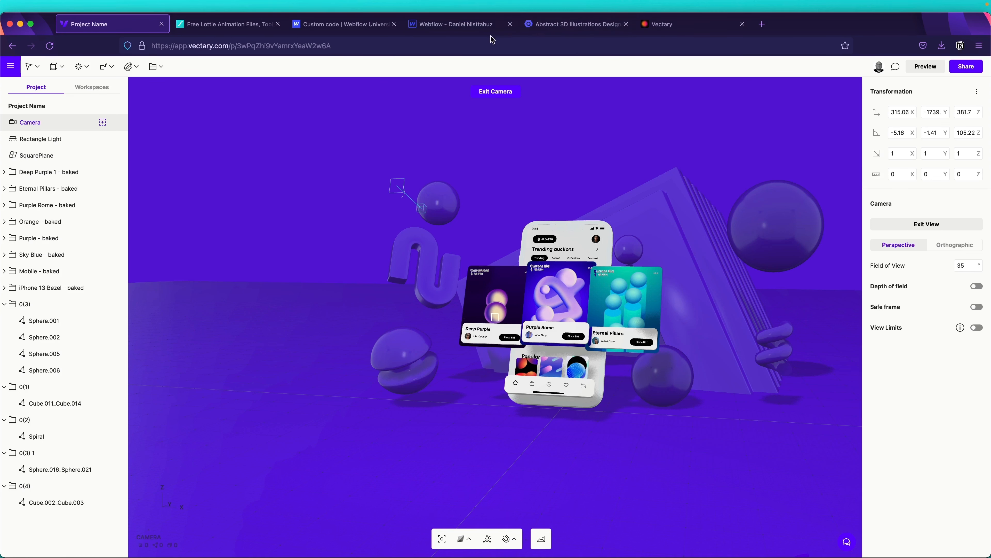
Switch to the Webflow project and expand Container 14 and Div Block 205 in the page structure.
left_click(440, 28)
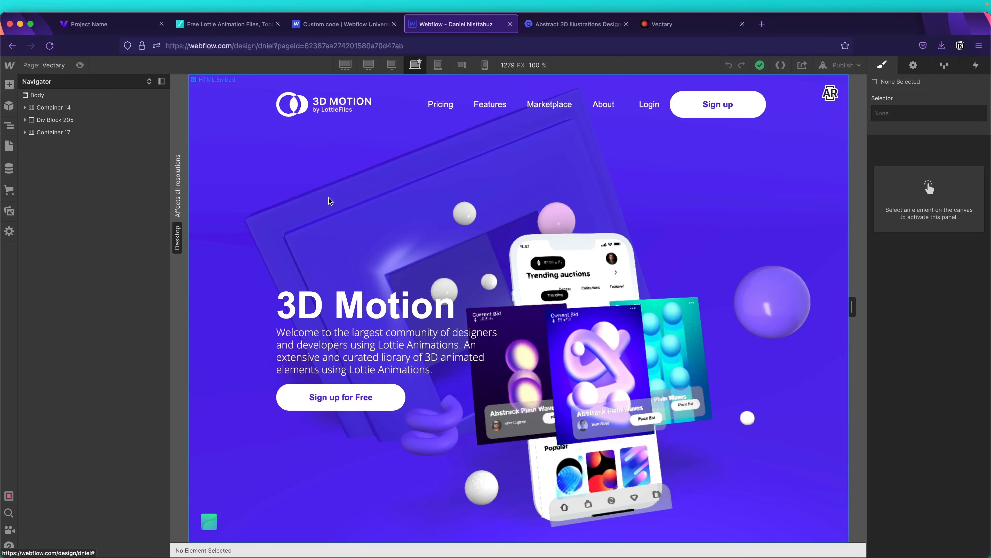
left_click(25, 108)
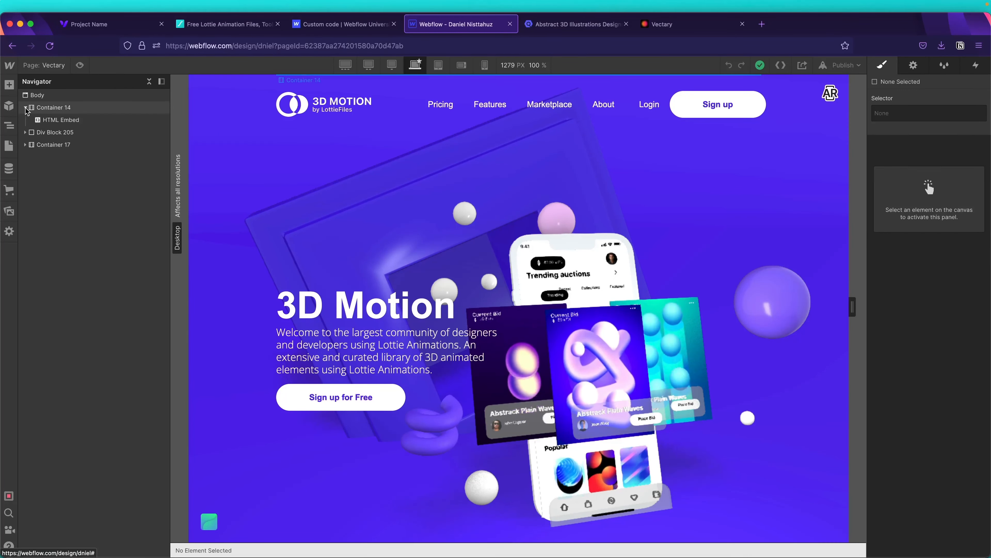
left_click(26, 133)
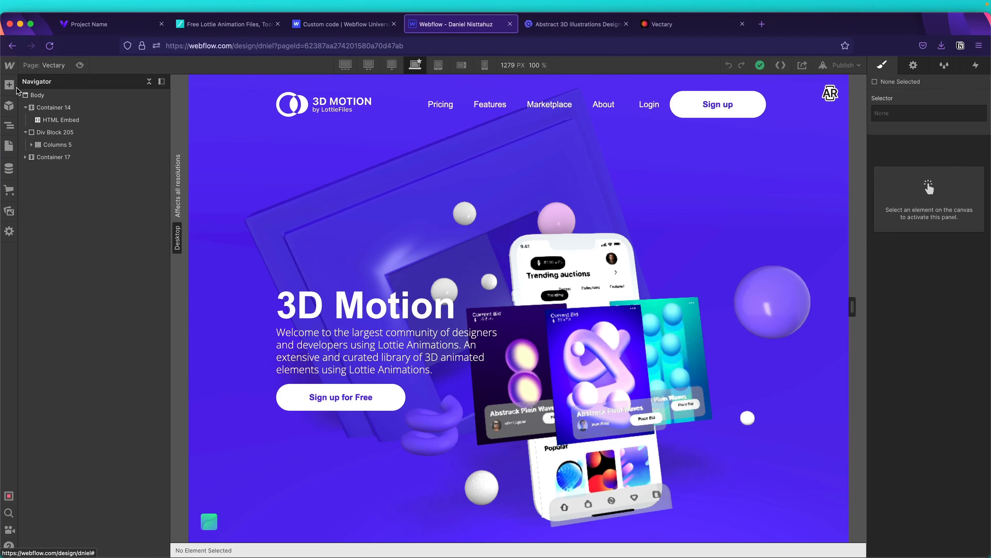
Browse the elements that can be added to the page as far as the Embed component, and close the list.
left_click(10, 85)
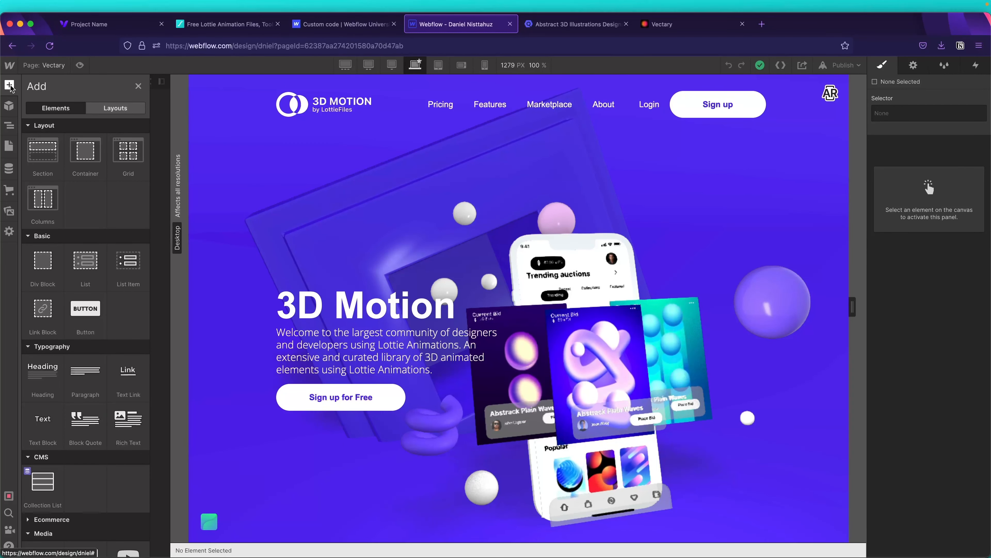
scroll(75, 195, "down", 10)
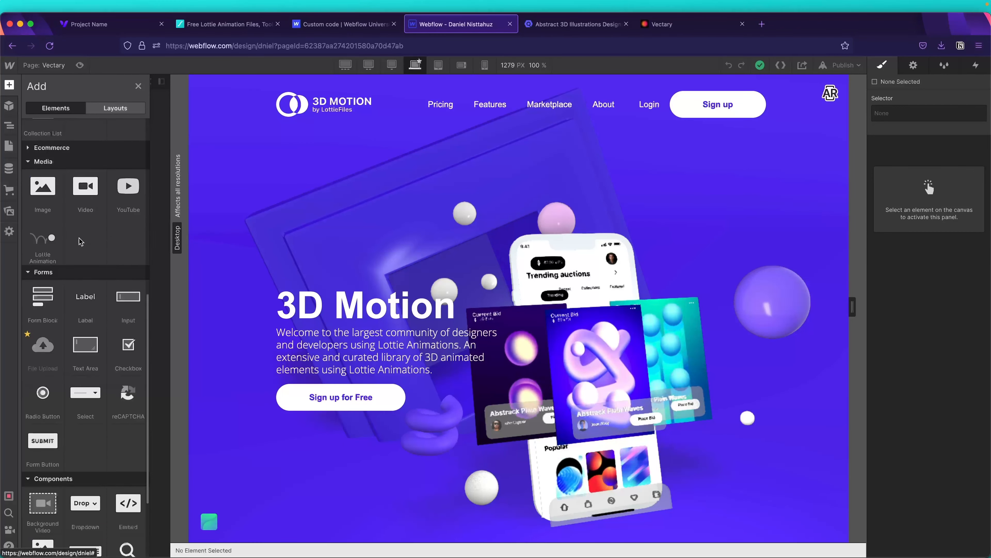
scroll(110, 312, "down", 3)
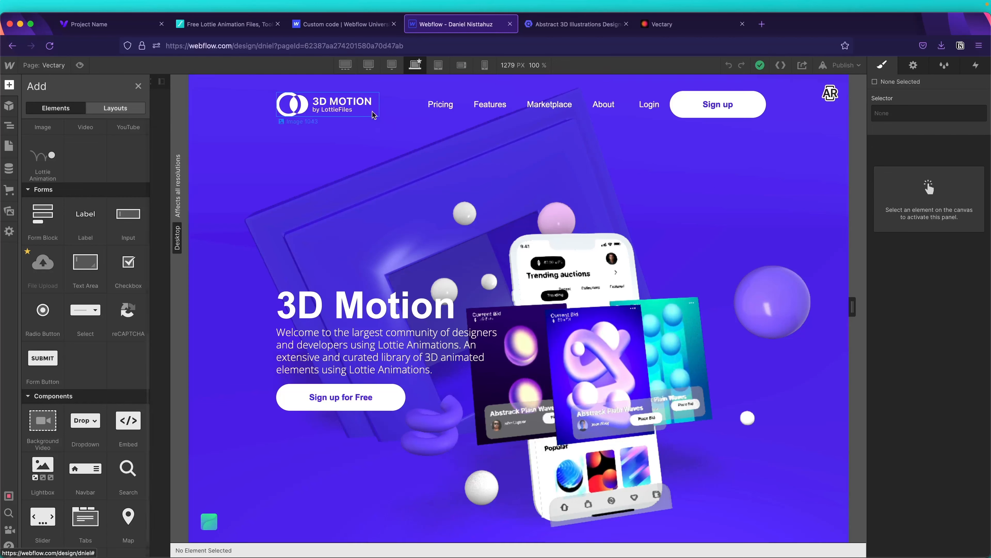
left_click(138, 86)
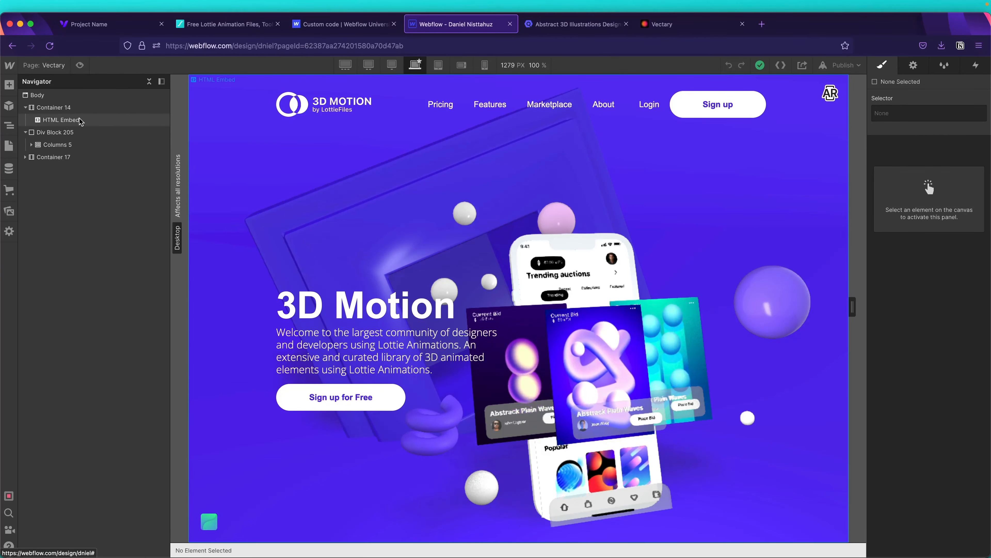
Open the custom code of Container 14's HTML Embed, and copy the embed code from the Vectary project's sharing options.
left_click(72, 123)
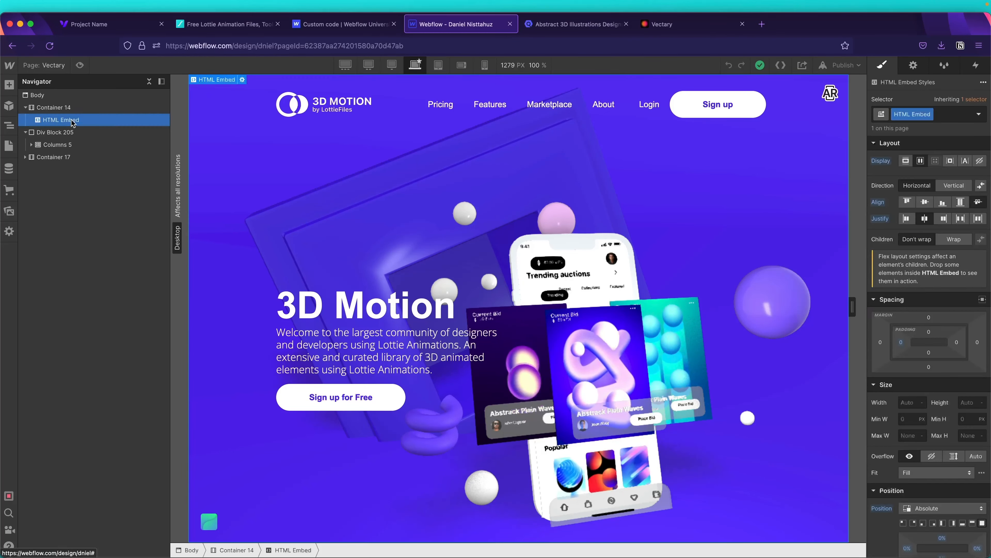
left_click(242, 80)
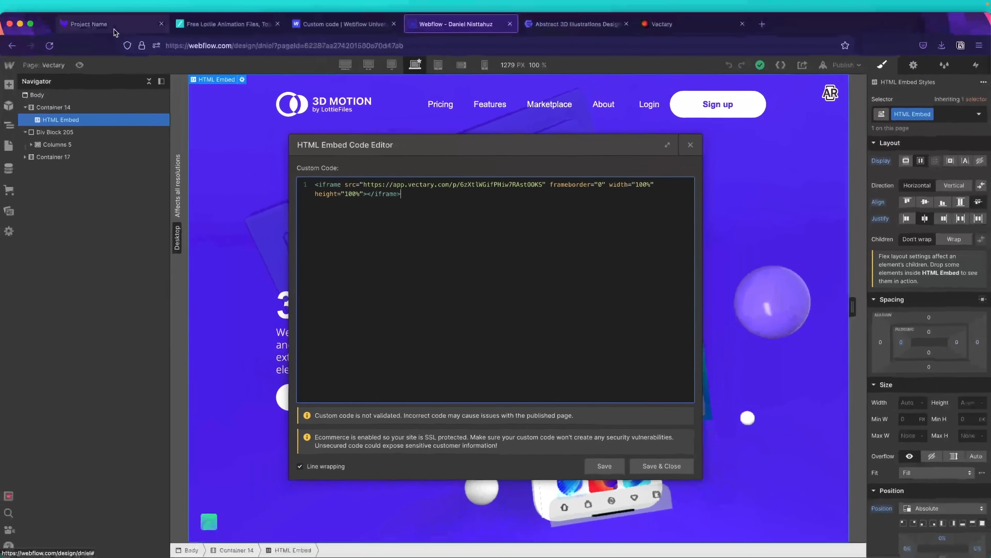
left_click(113, 24)
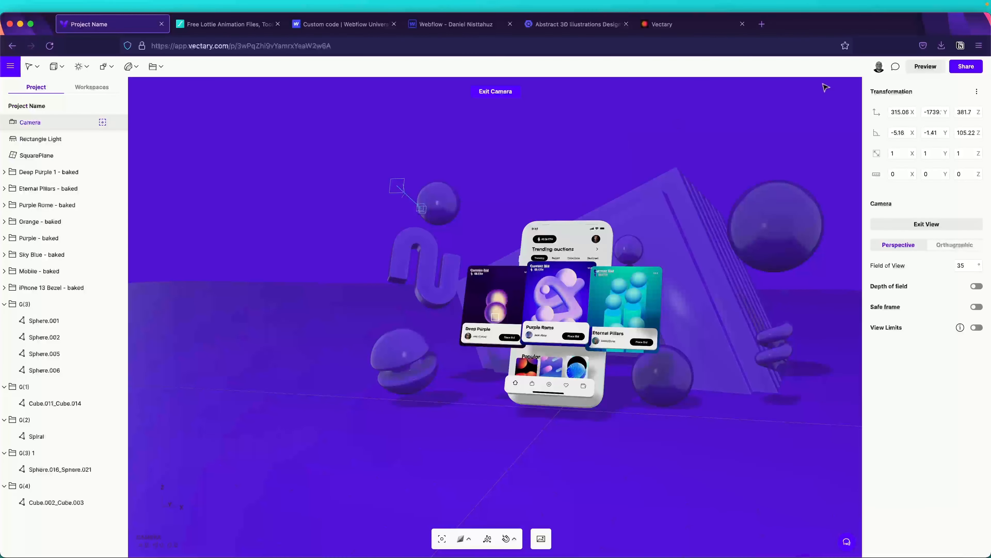
left_click(966, 67)
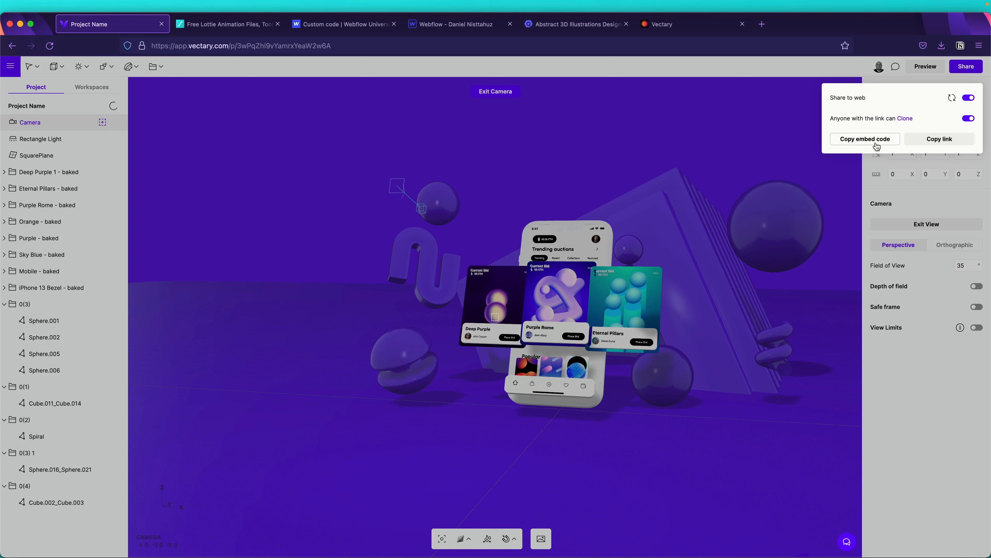
left_click(862, 141)
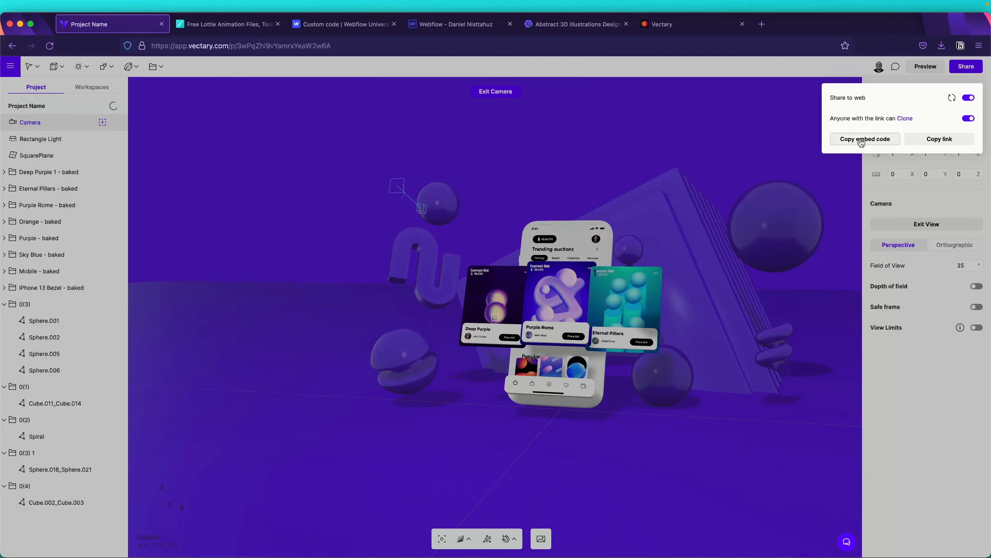
Switch back to Webflow and paste the copied Vectary iframe code on a new line below the existing iframe.
left_click(468, 24)
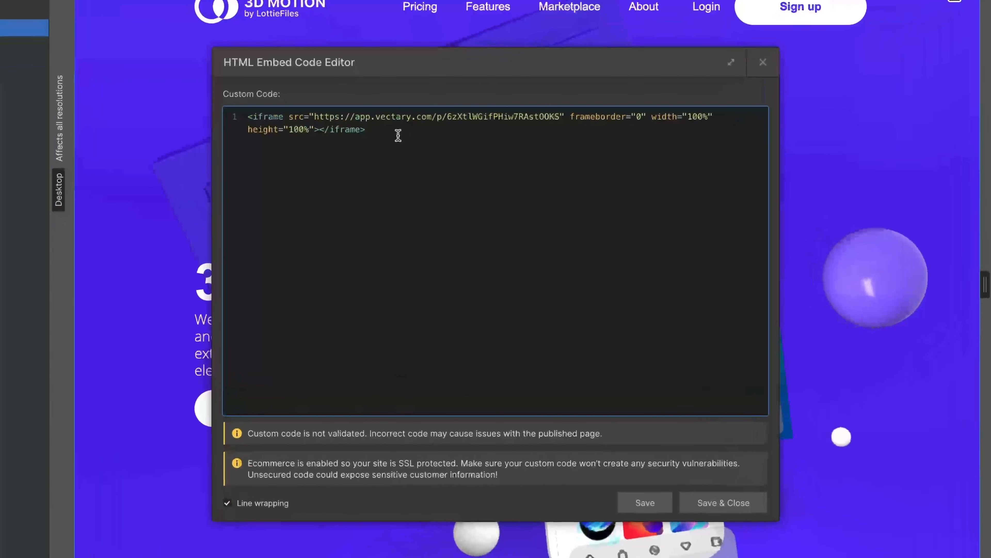
key("ctrl+a")
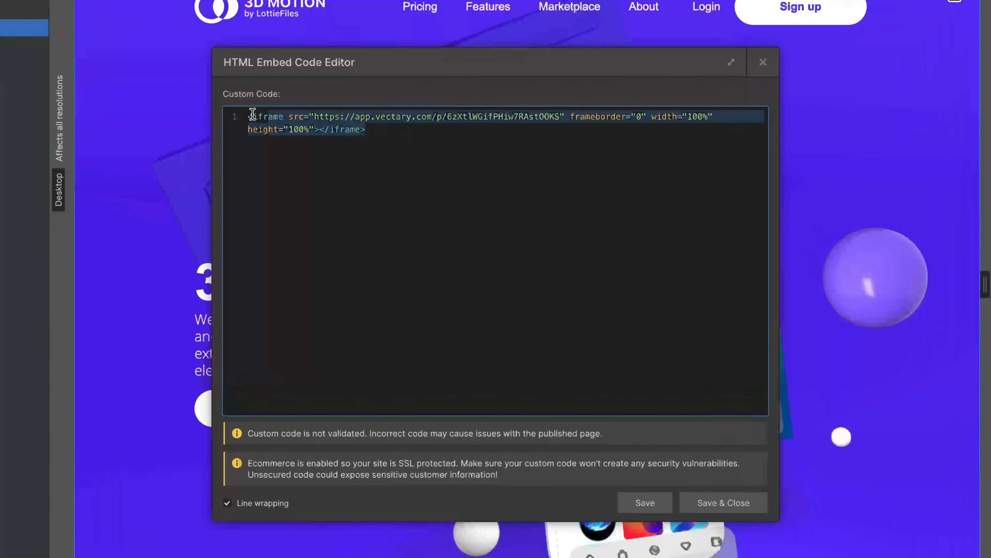
left_click(407, 136)
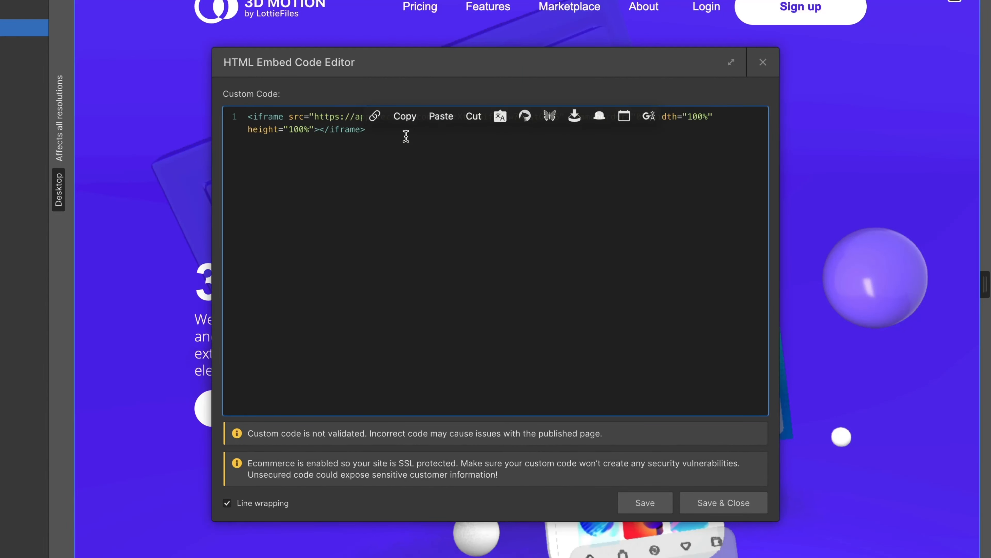
key("Return")
key("Return")
type("<iframe src=\"https://app.vectary.com/p/3wPqZhi9vYamrxYeaW2w6A\" frameborder=\"0\" width=\"100%\" height=\"480\"></iframe>")
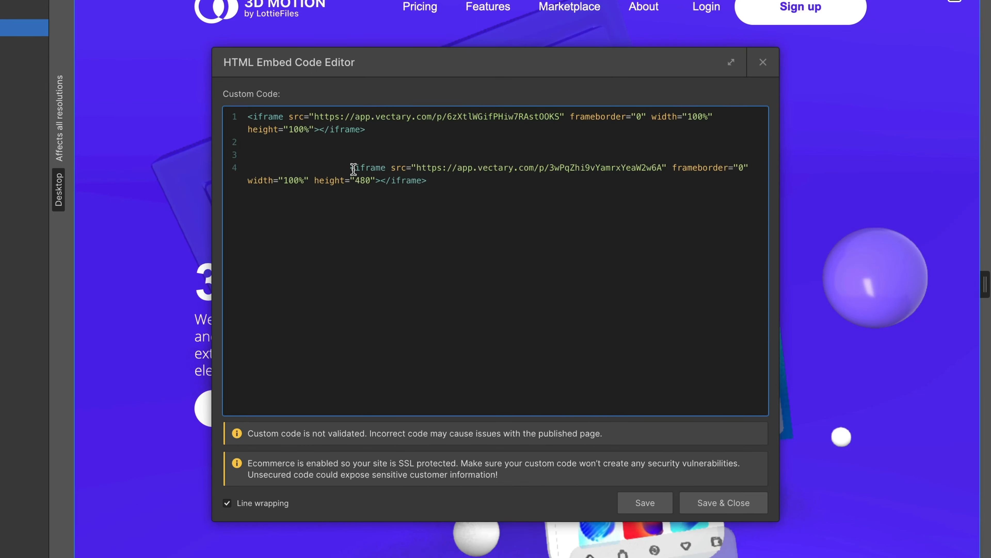
Remove the indentation and extra blank line before the pasted iframe so that it starts flush on line 3.
key("Left")
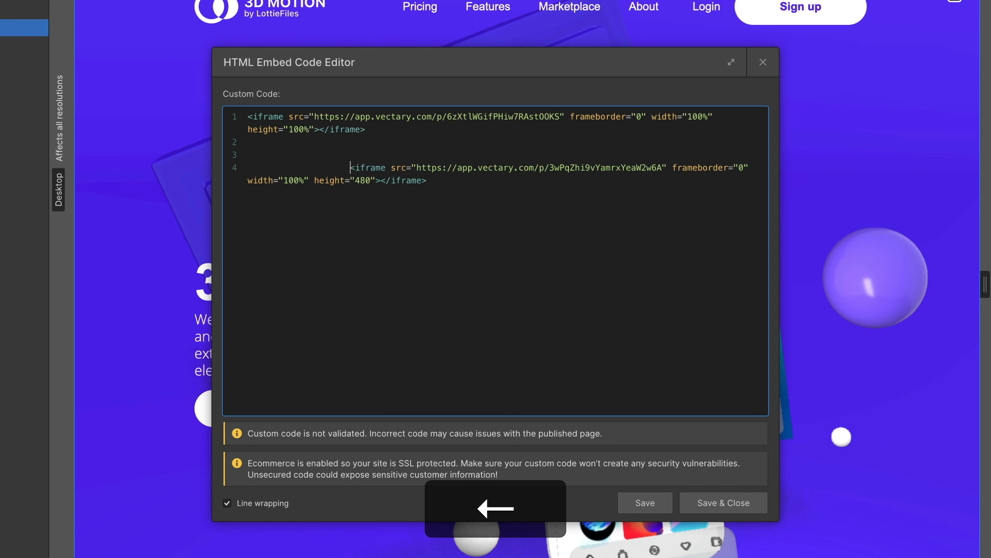
key("BackSpace")
key("BackSpace")
key("BackSpace")
key("BackSpace")
key("BackSpace")
key("BackSpace")
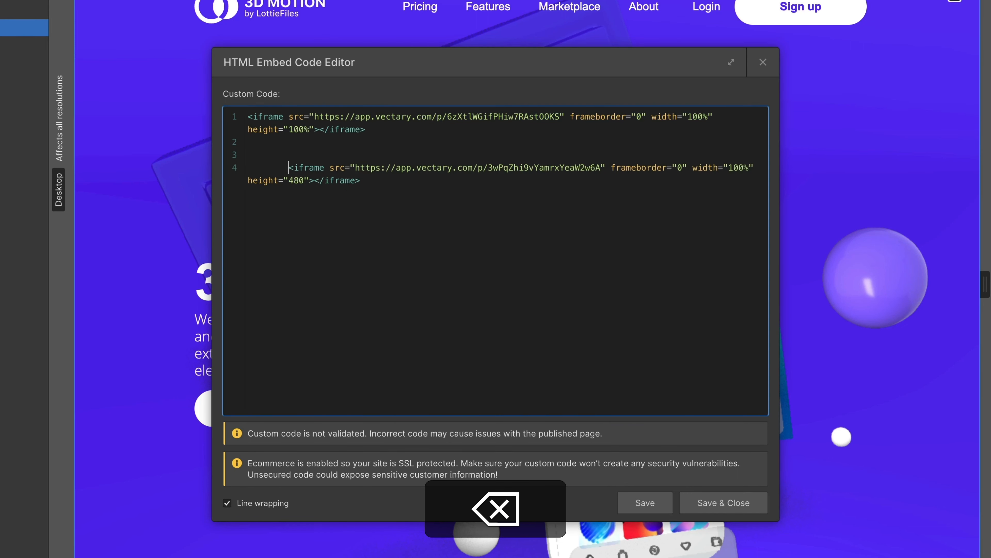
key("BackSpace")
key("BackSpace")
key("BackSpace")
key("BackSpace")
key("BackSpace")
key("BackSpace")
key("BackSpace")
key("BackSpace")
key("BackSpace")
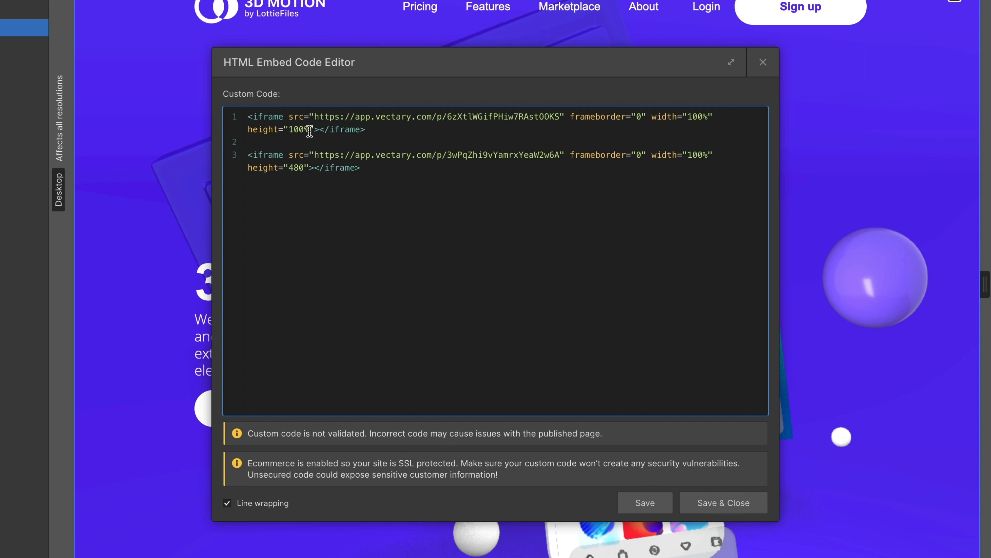
Select the 100% height value in the first iframe's code.
left_click_drag(310, 131, 287, 132)
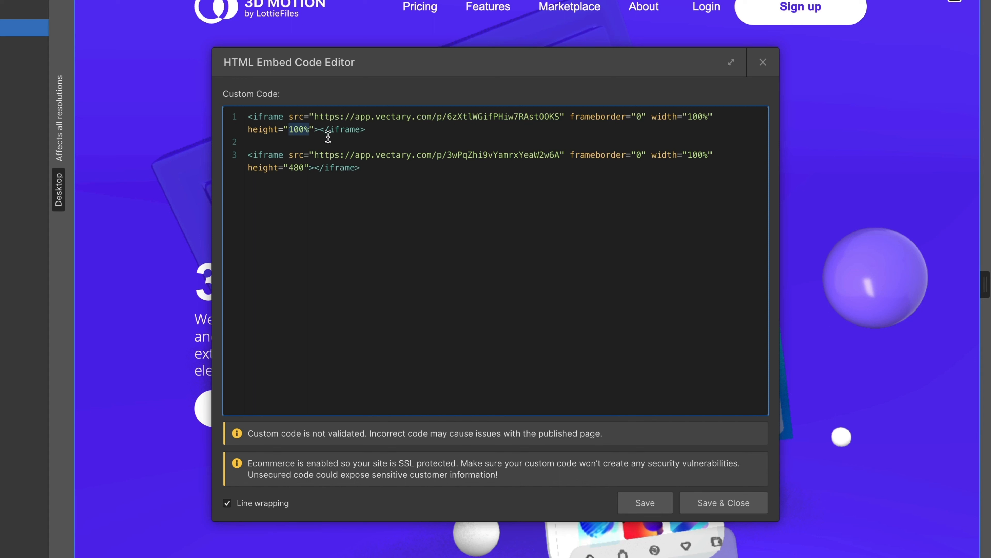